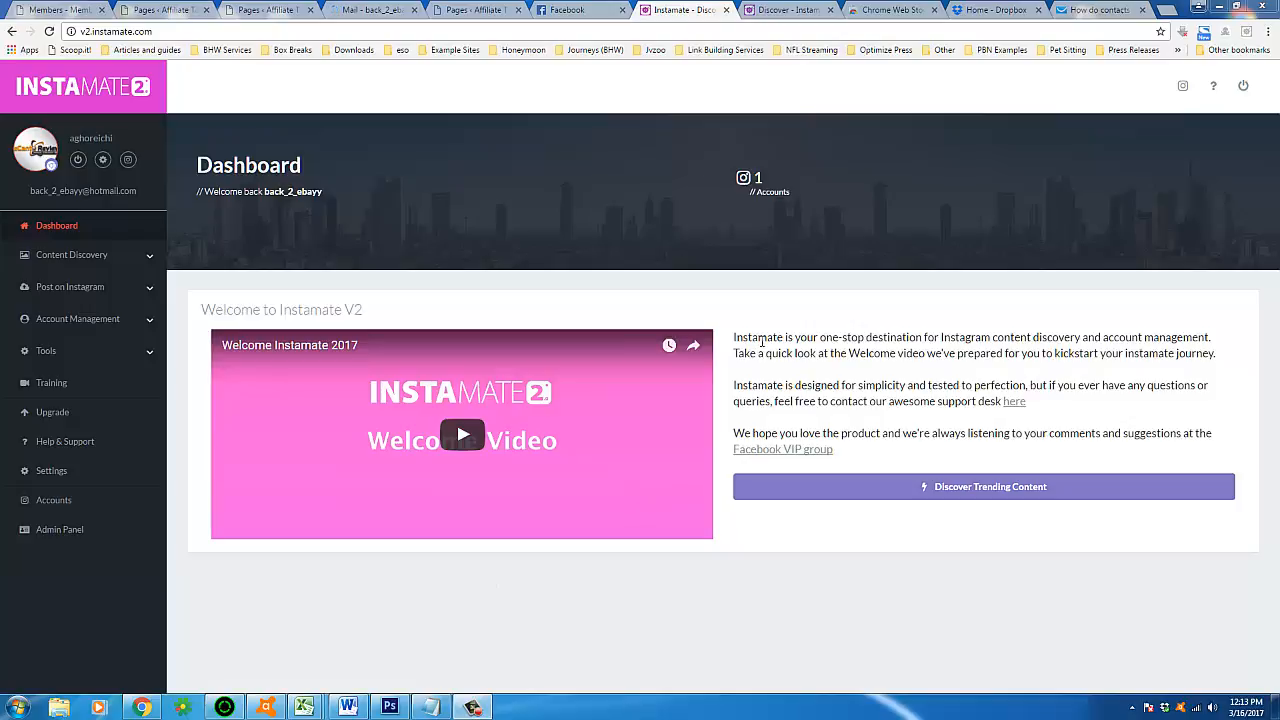
triple_click(759, 340)
click(764, 355)
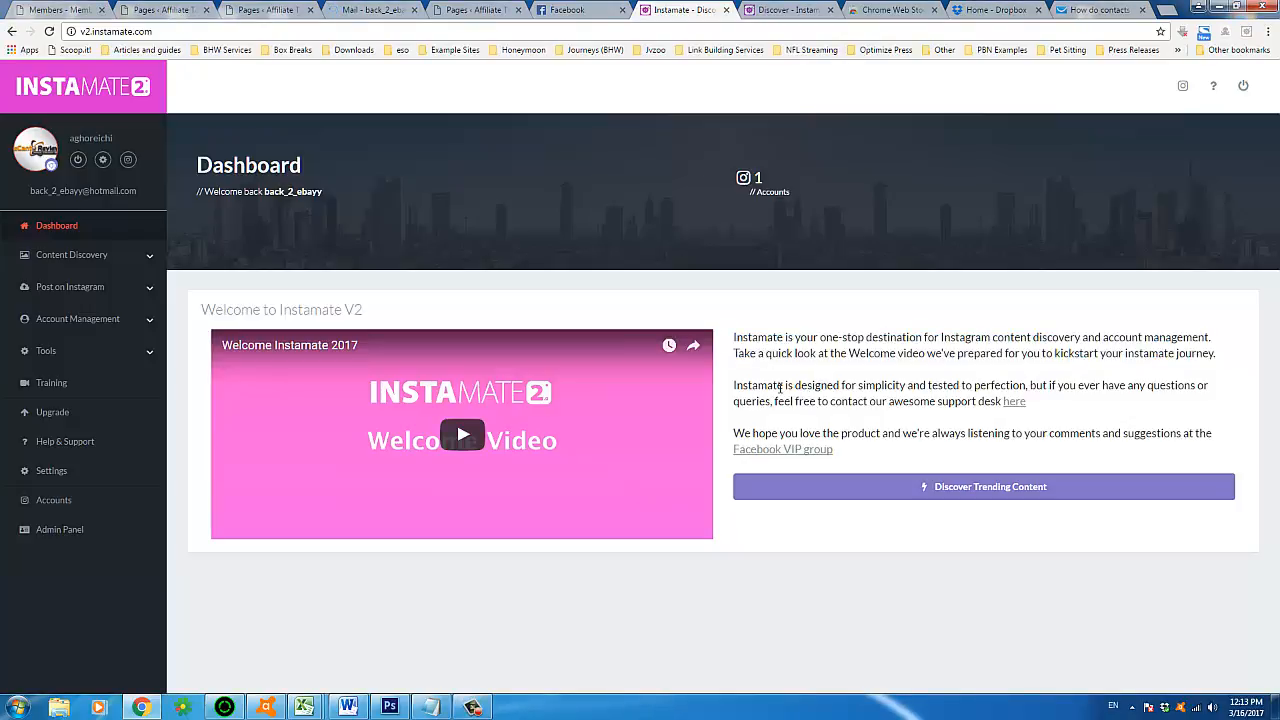
triple_click(776, 385)
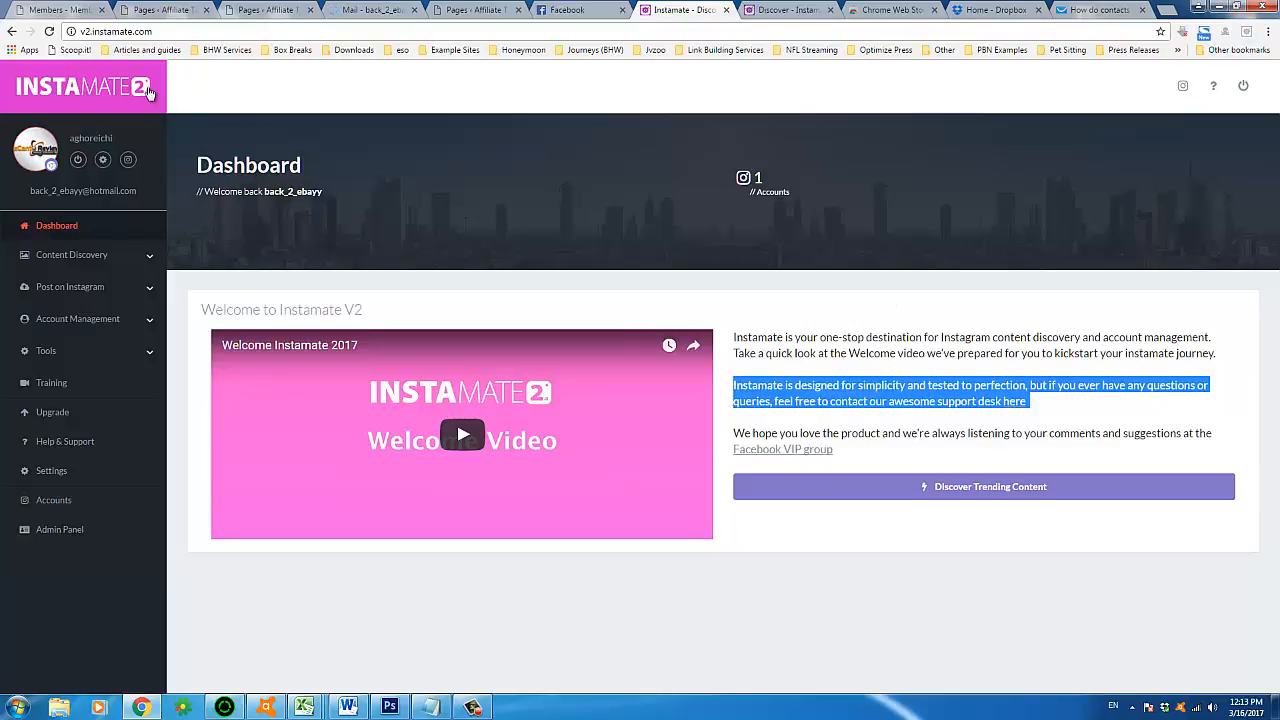
click(757, 353)
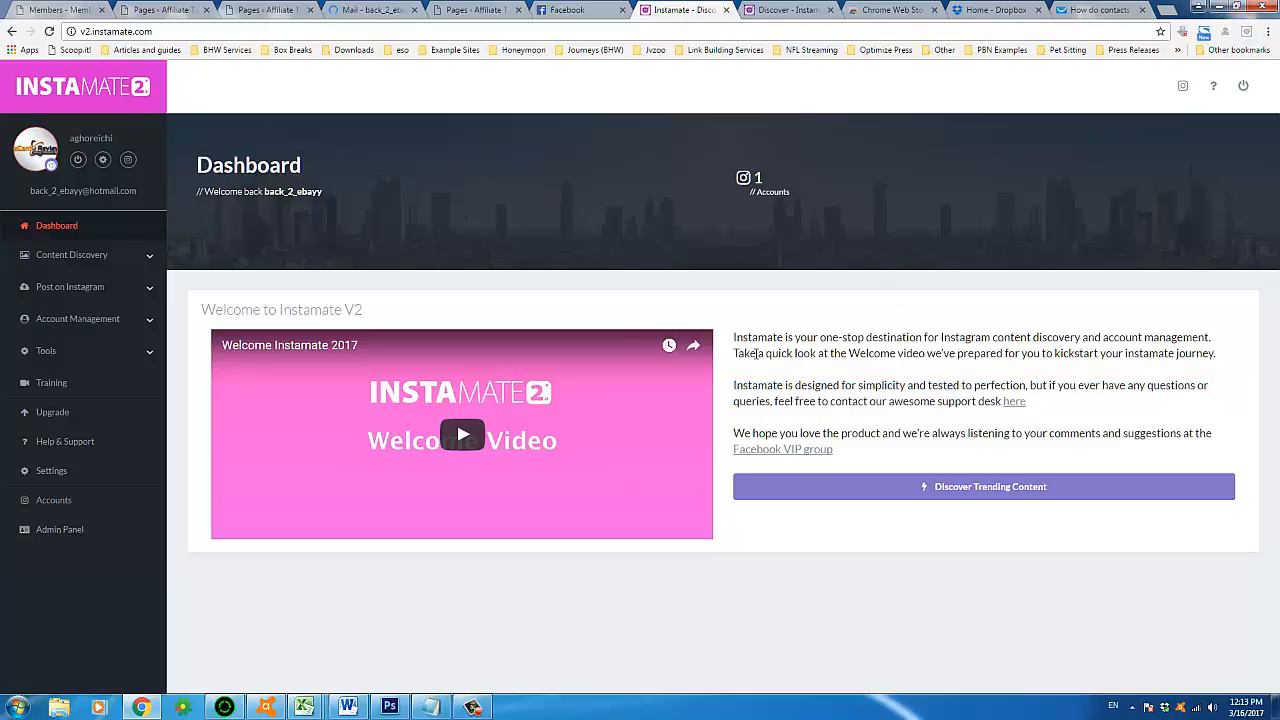
triple_click(757, 353)
double_click(871, 401)
triple_click(871, 401)
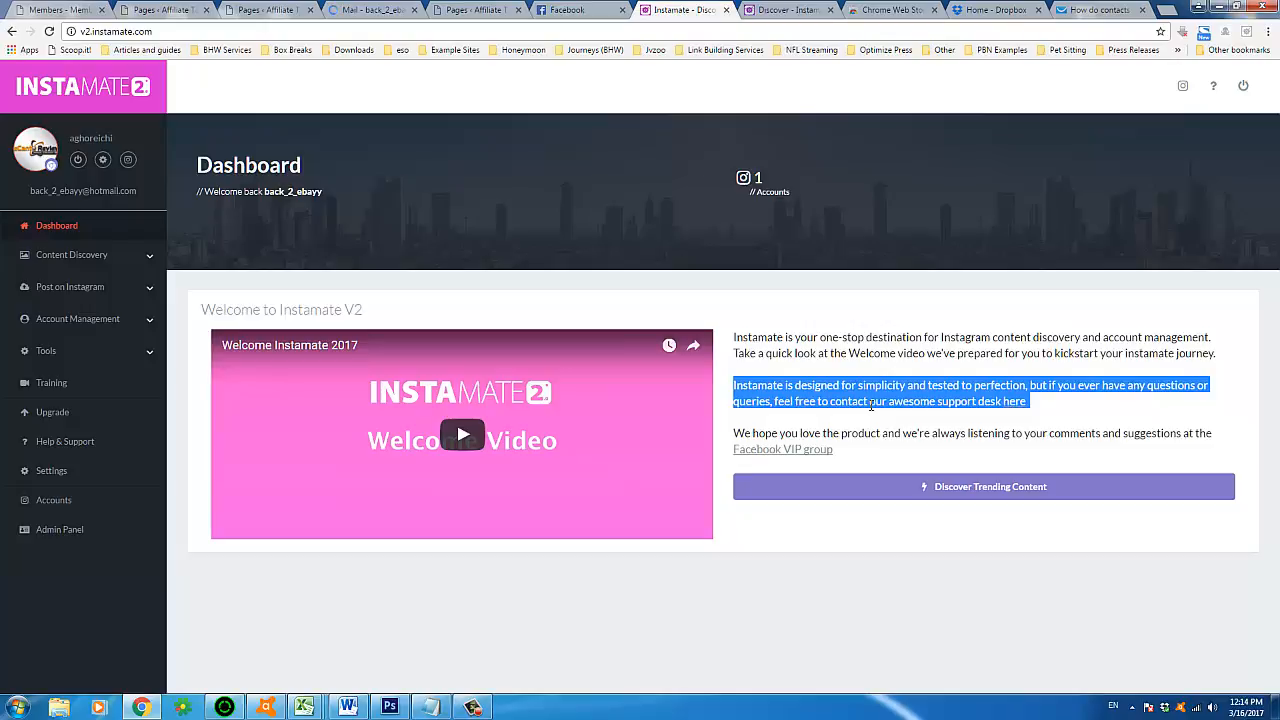
triple_click(806, 352)
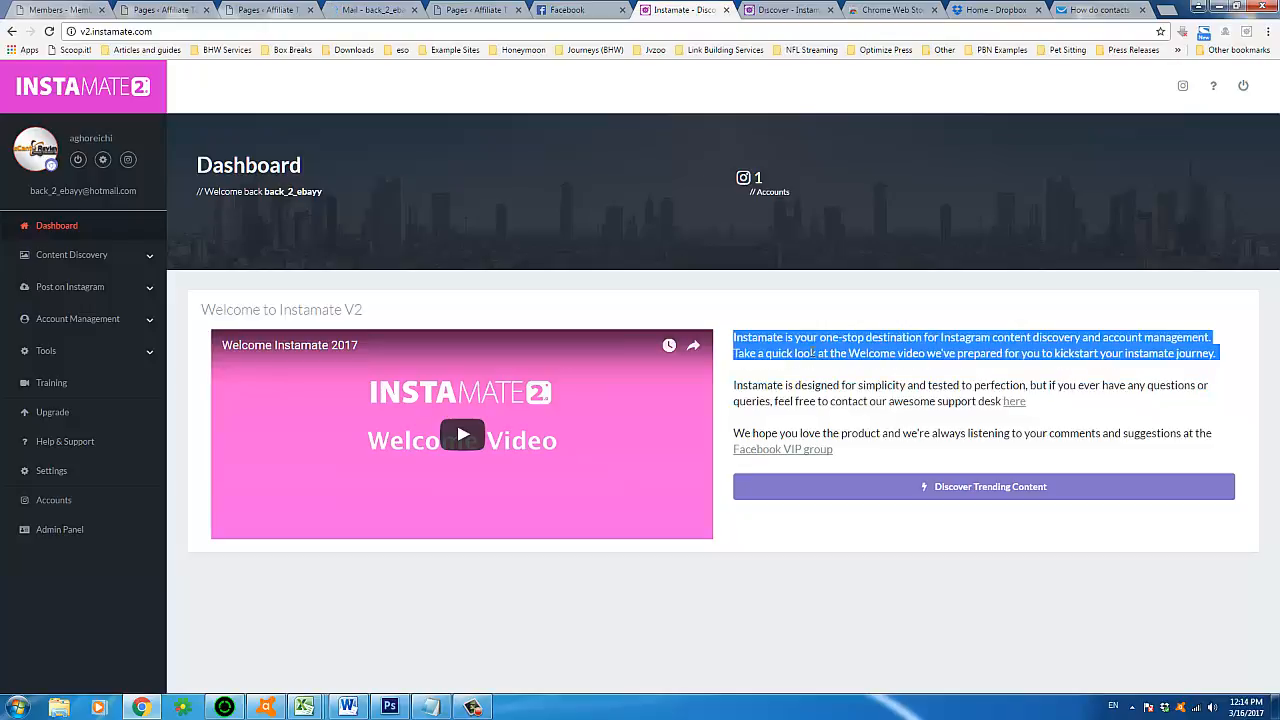
click(806, 393)
triple_click(806, 396)
shift+click(818, 347)
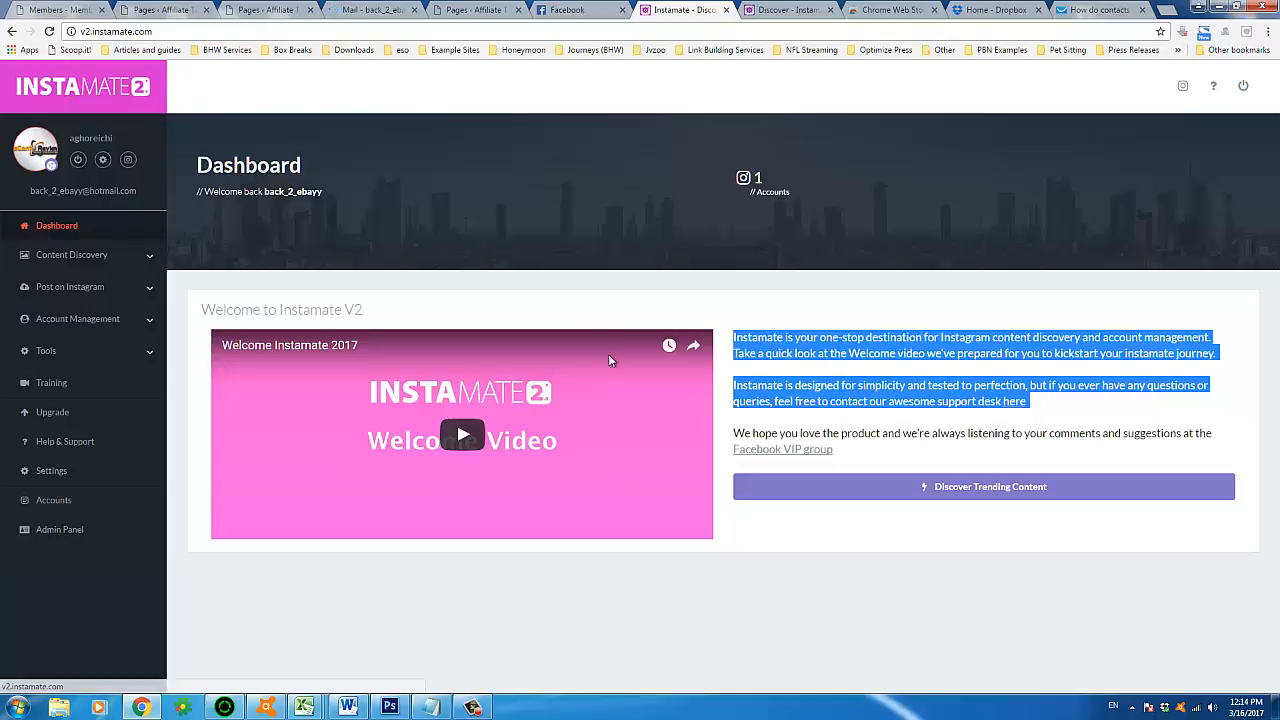
click(755, 352)
triple_click(755, 352)
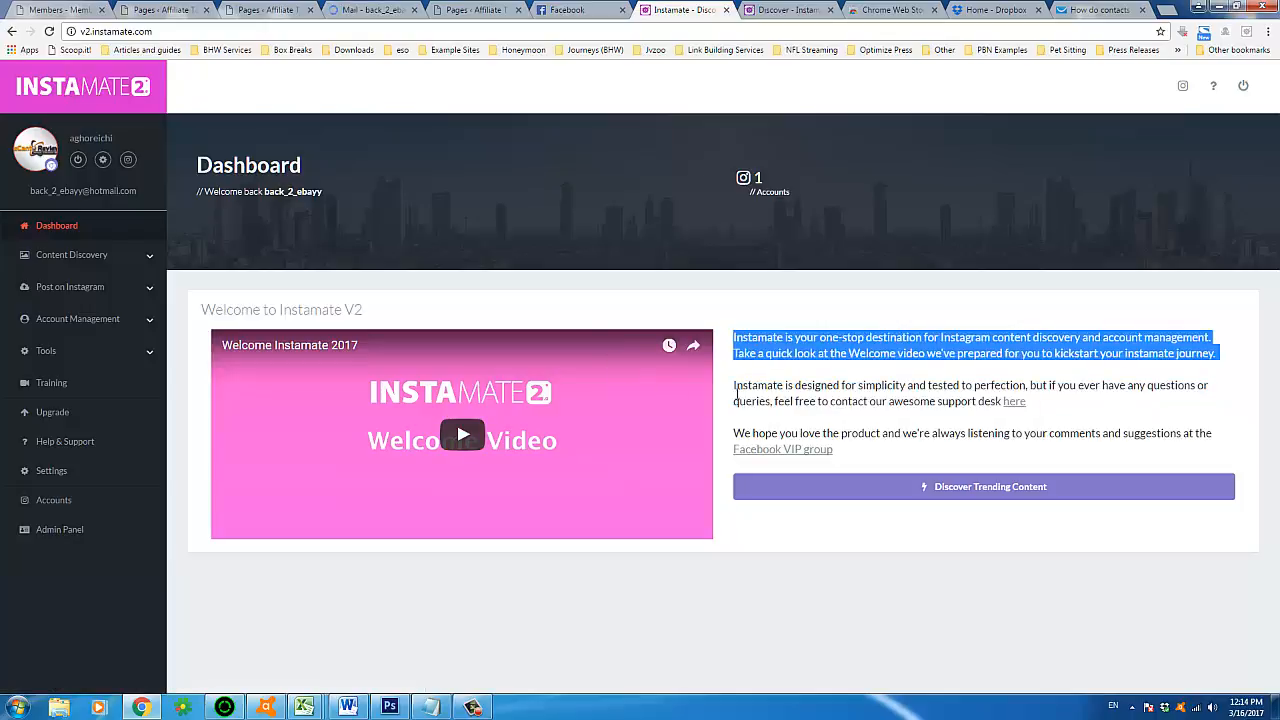
triple_click(760, 392)
drag(760, 392, 818, 352)
triple_click(776, 352)
click(790, 428)
triple_click(796, 398)
click(818, 352)
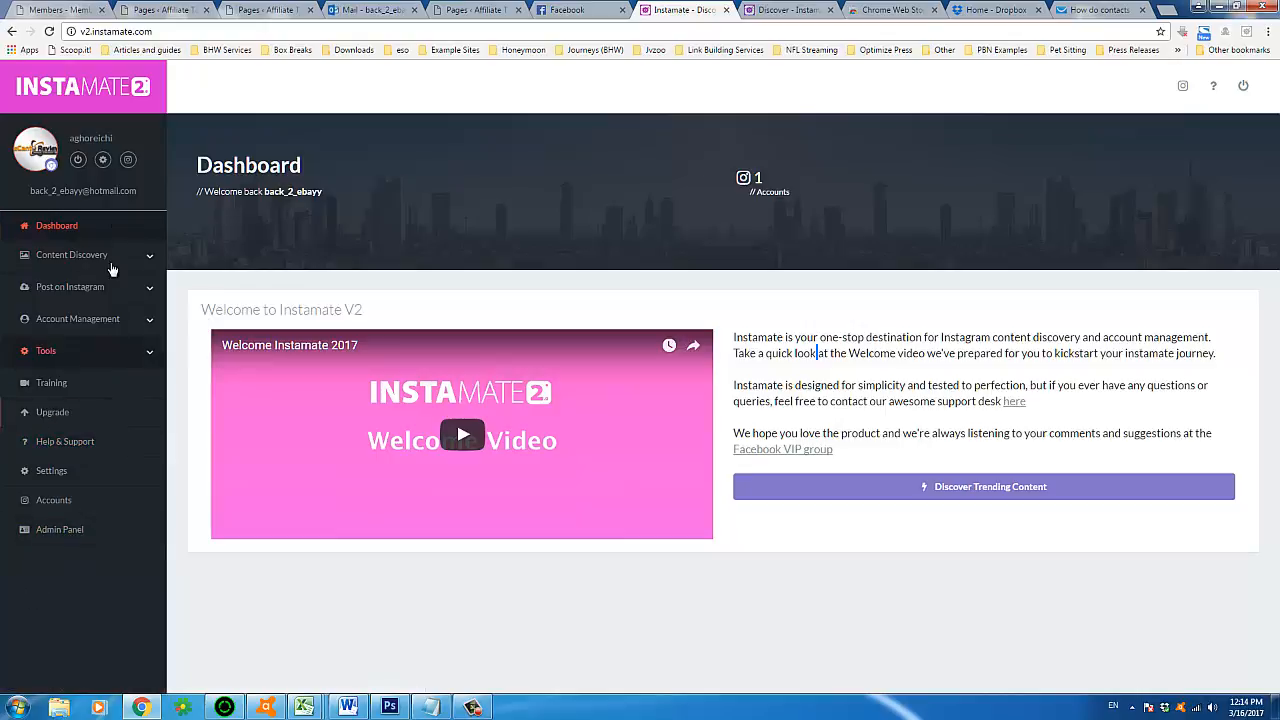
triple_click(381, 311)
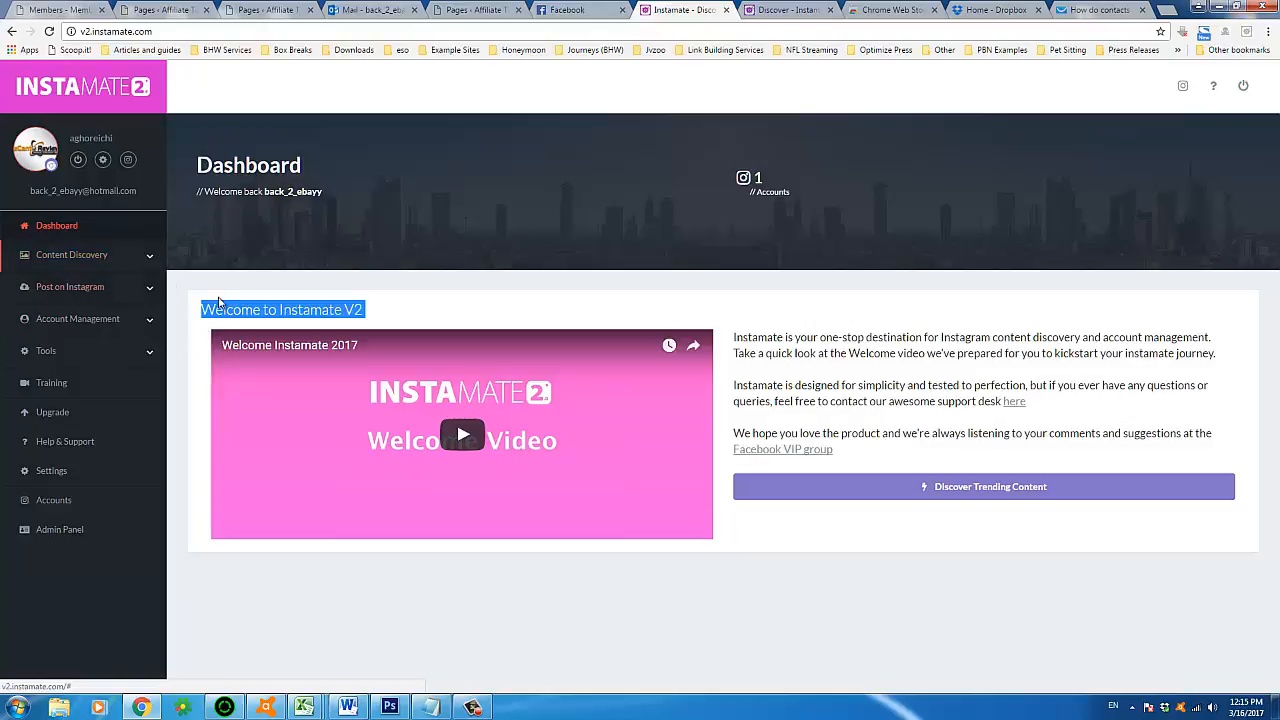
click(374, 311)
triple_click(290, 309)
click(374, 306)
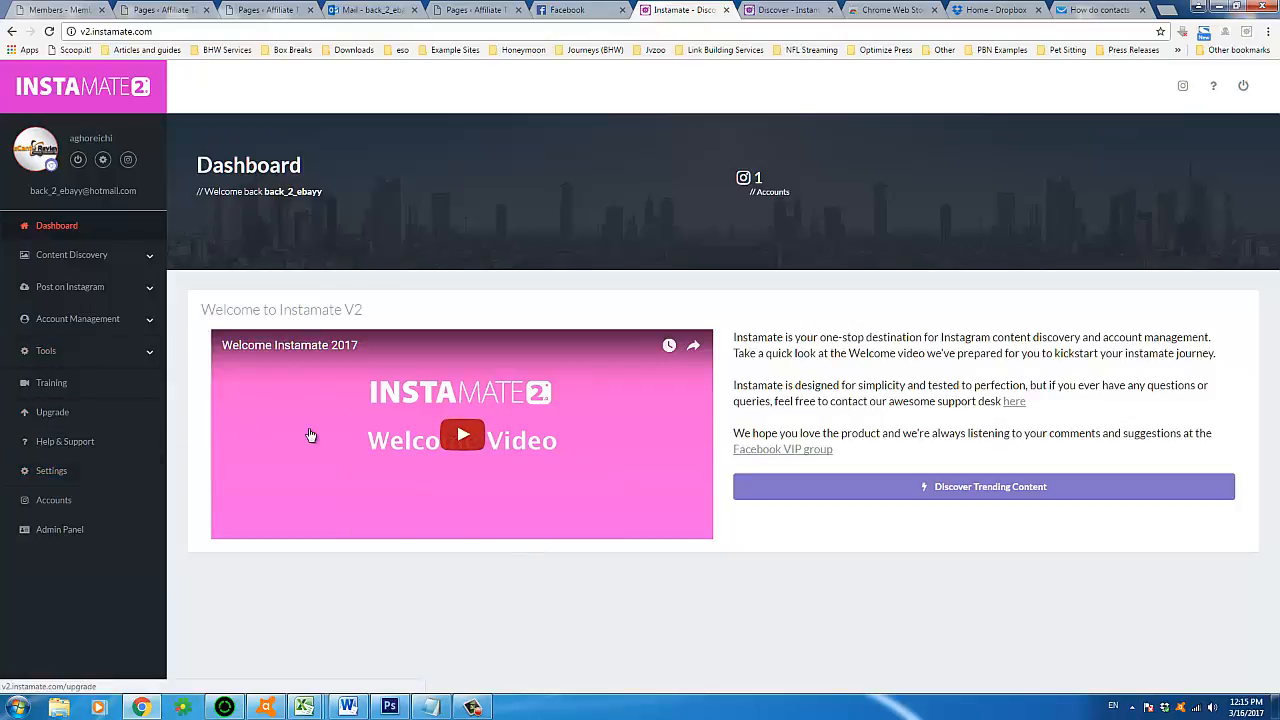
triple_click(930, 401)
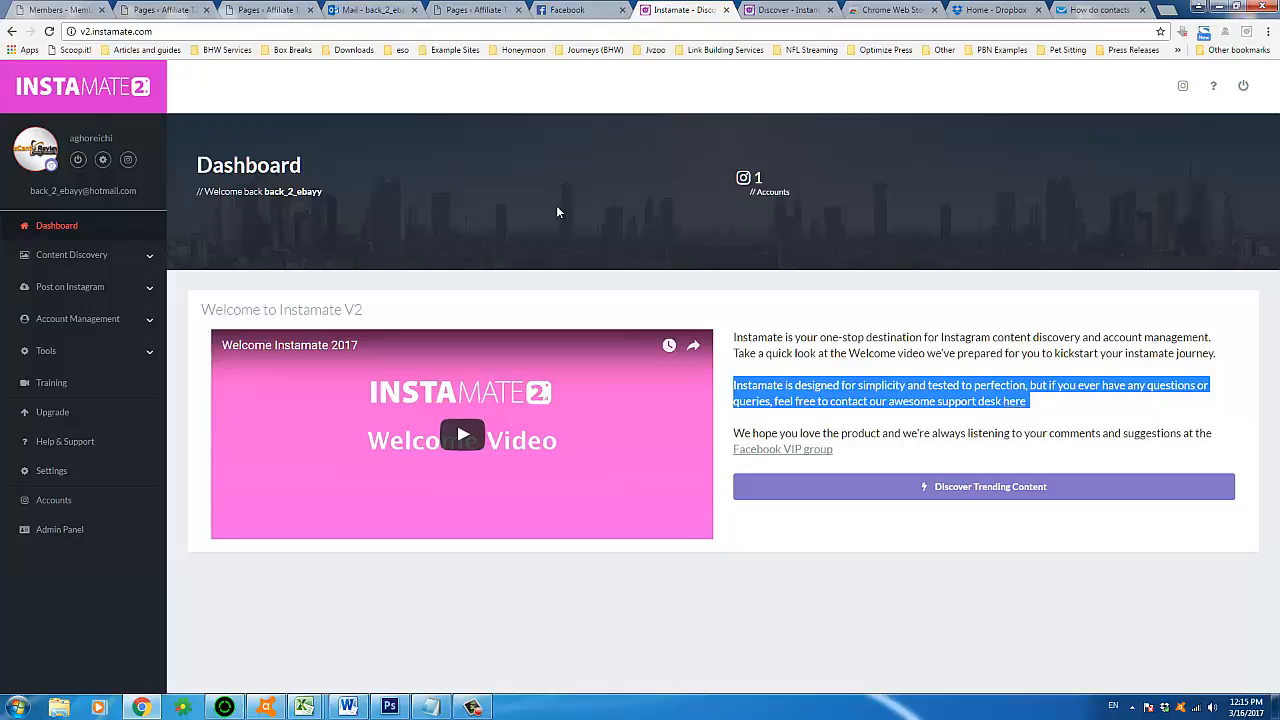
- Examine the connected Instagram accounts figure in the dashboard header
drag(751, 178, 791, 201)
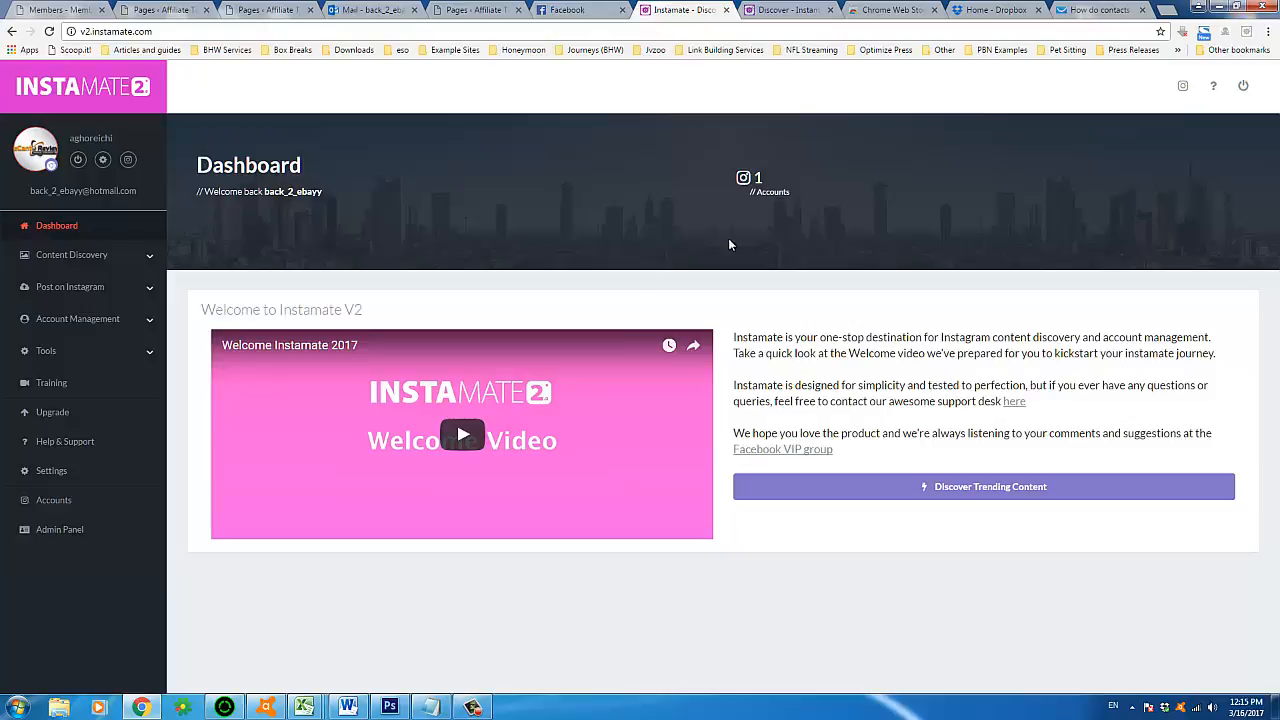
drag(806, 225, 750, 176)
click(800, 188)
click(756, 205)
double_click(797, 194)
click(797, 194)
drag(797, 194, 751, 196)
click(751, 196)
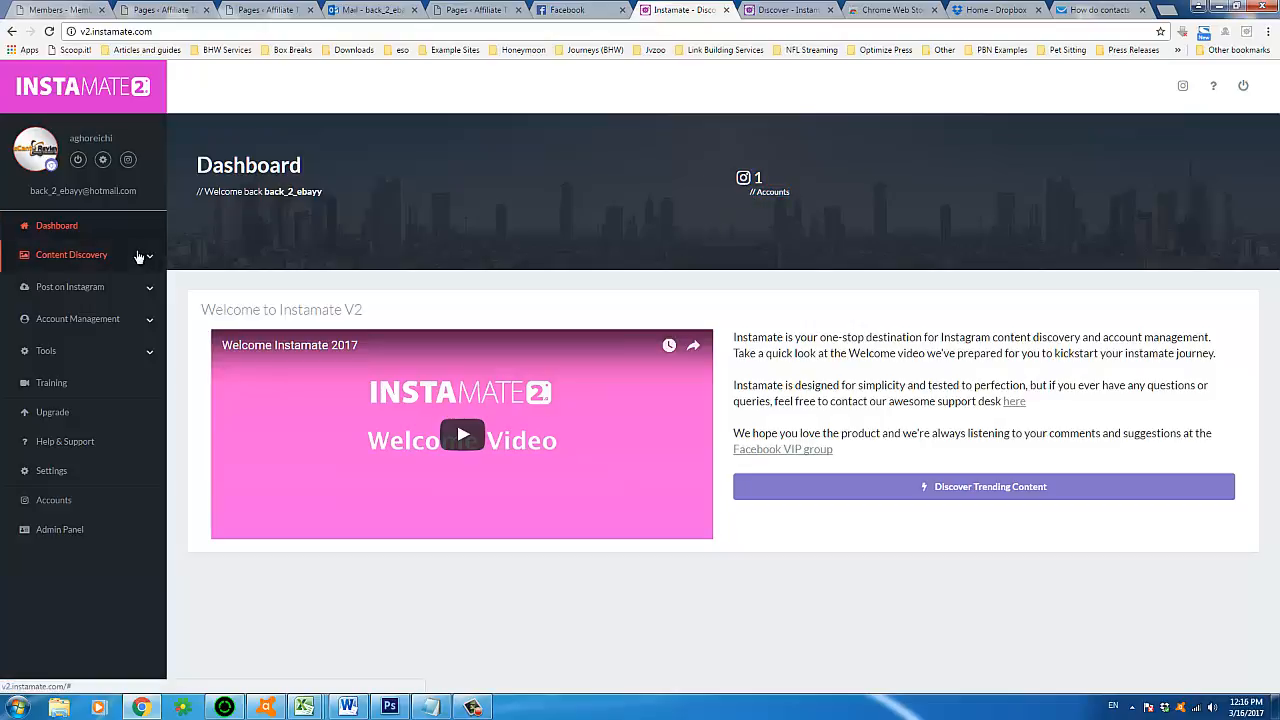
- Switch to notes.txt in Notepad and resize its window to be taller and narrower over the dashboard
click(430, 707)
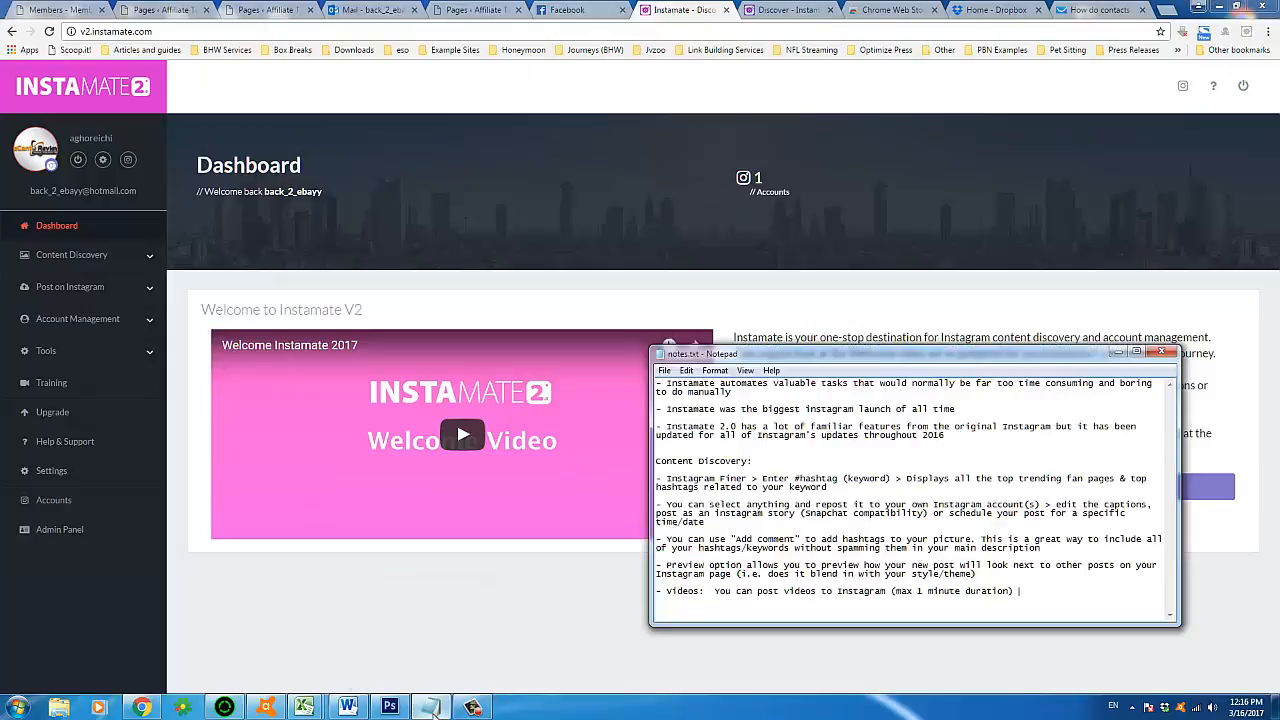
drag(778, 346, 782, 225)
double_click(692, 287)
drag(692, 287, 983, 294)
click(955, 308)
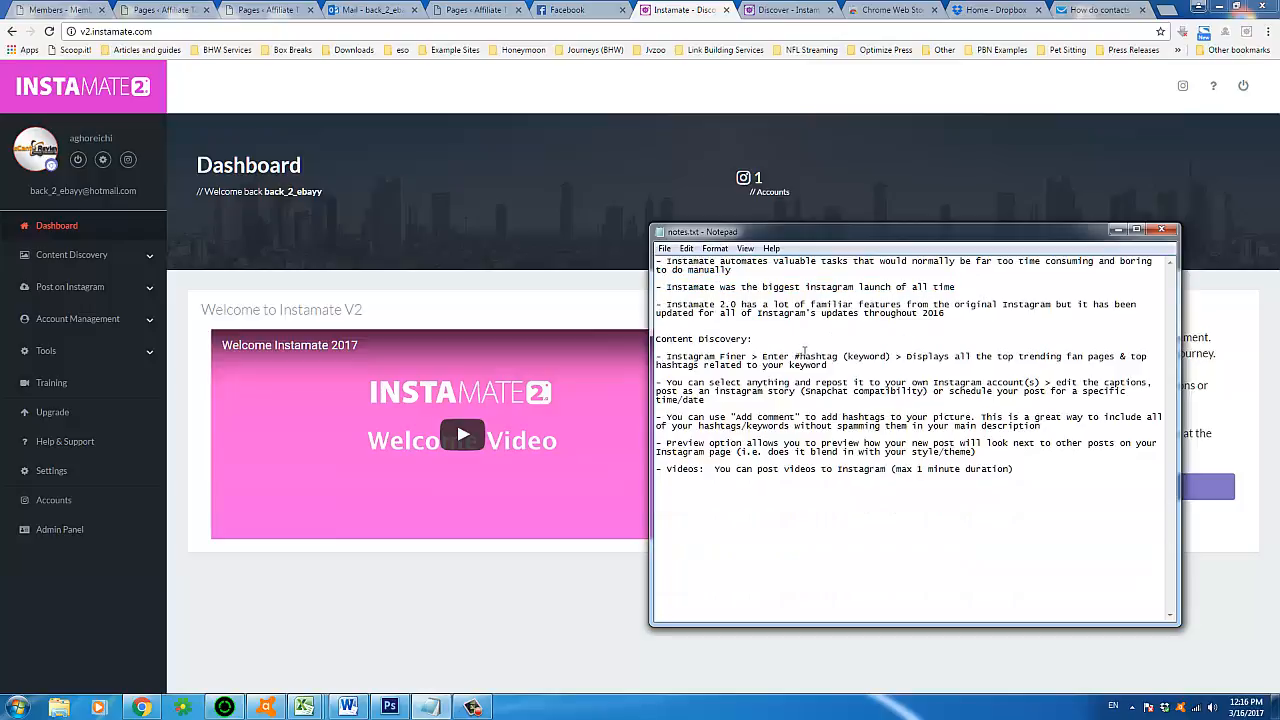
click(933, 294)
drag(650, 225, 782, 186)
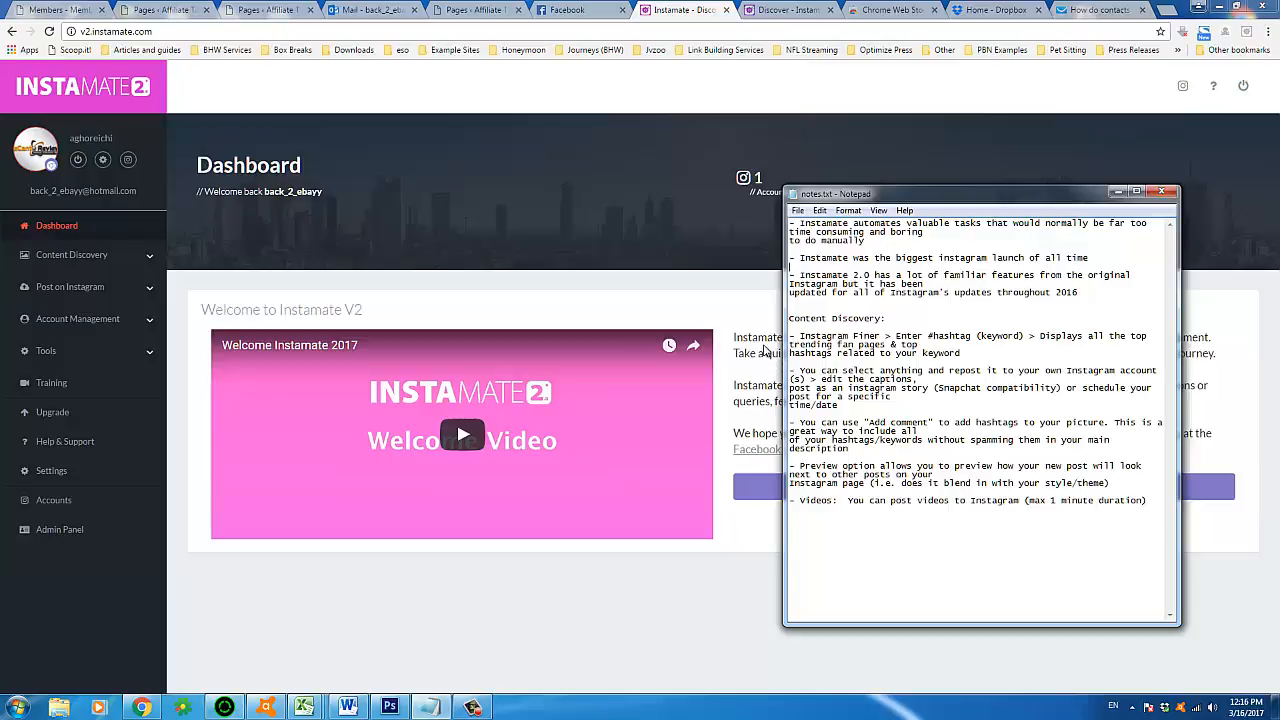
- Read the notes on task automation, the 2.0 launch and finding content by hashtag, and return to the Instamate dashboard
mouse_move(870, 241)
mouse_down()
mouse_move(768, 241)
mouse_move(784, 226)
mouse_move(866, 241)
mouse_up()
double_click(807, 226)
drag(870, 241, 767, 222)
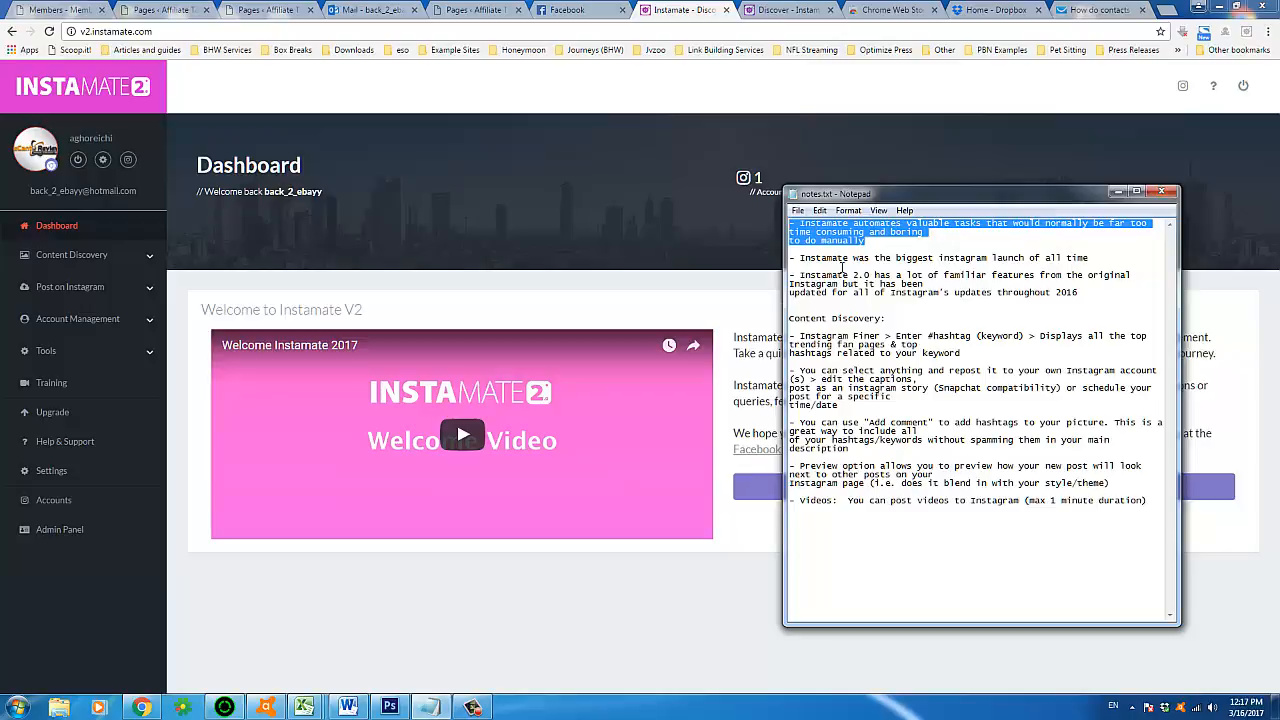
drag(834, 260, 988, 298)
click(988, 298)
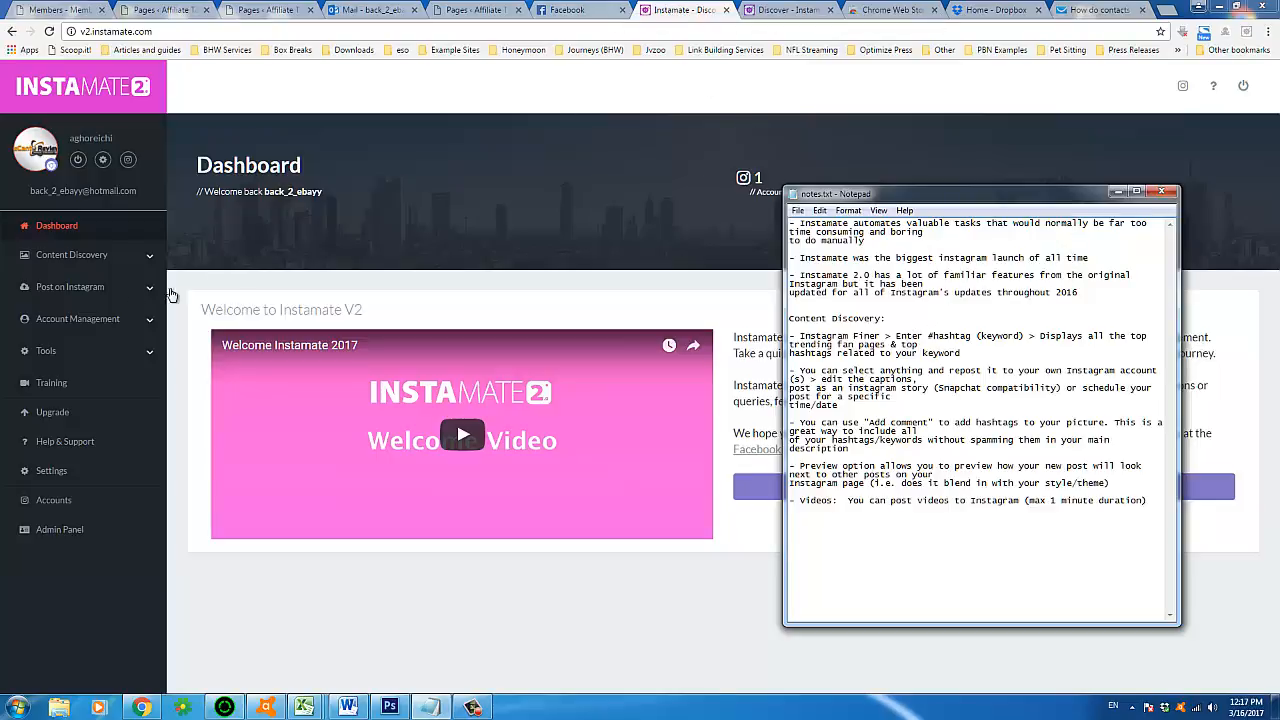
drag(961, 353, 781, 340)
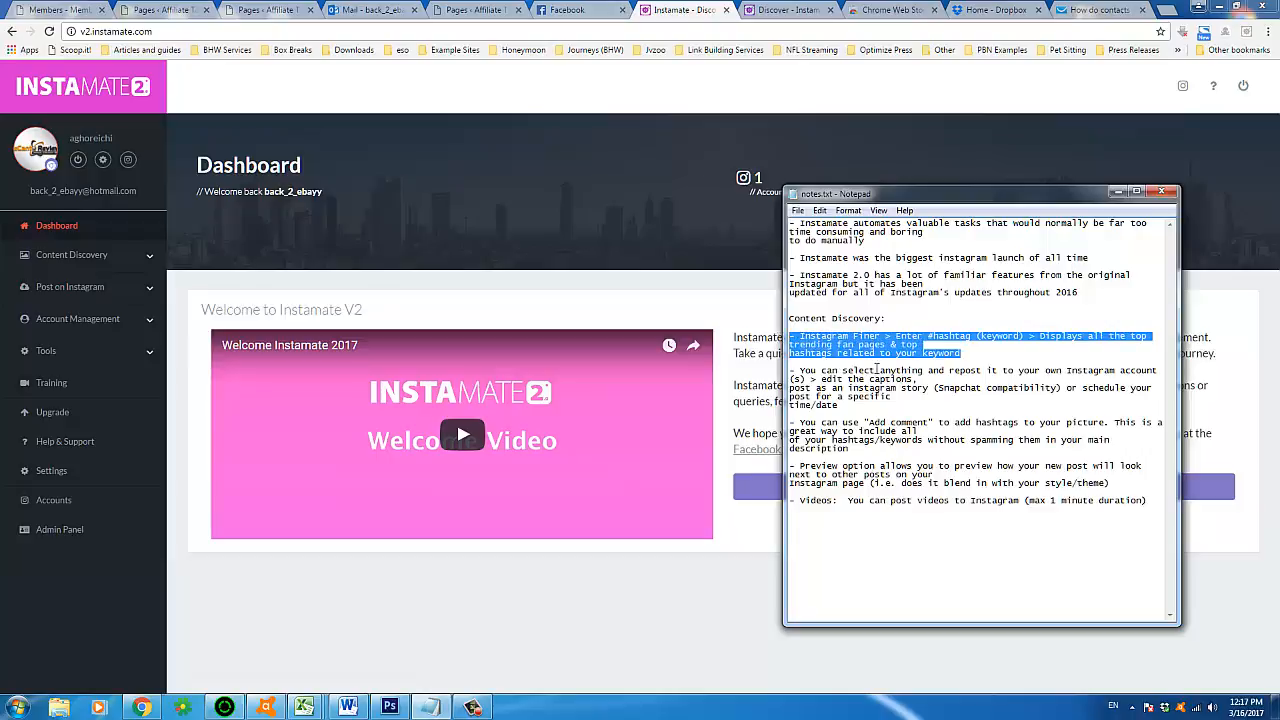
click(674, 4)
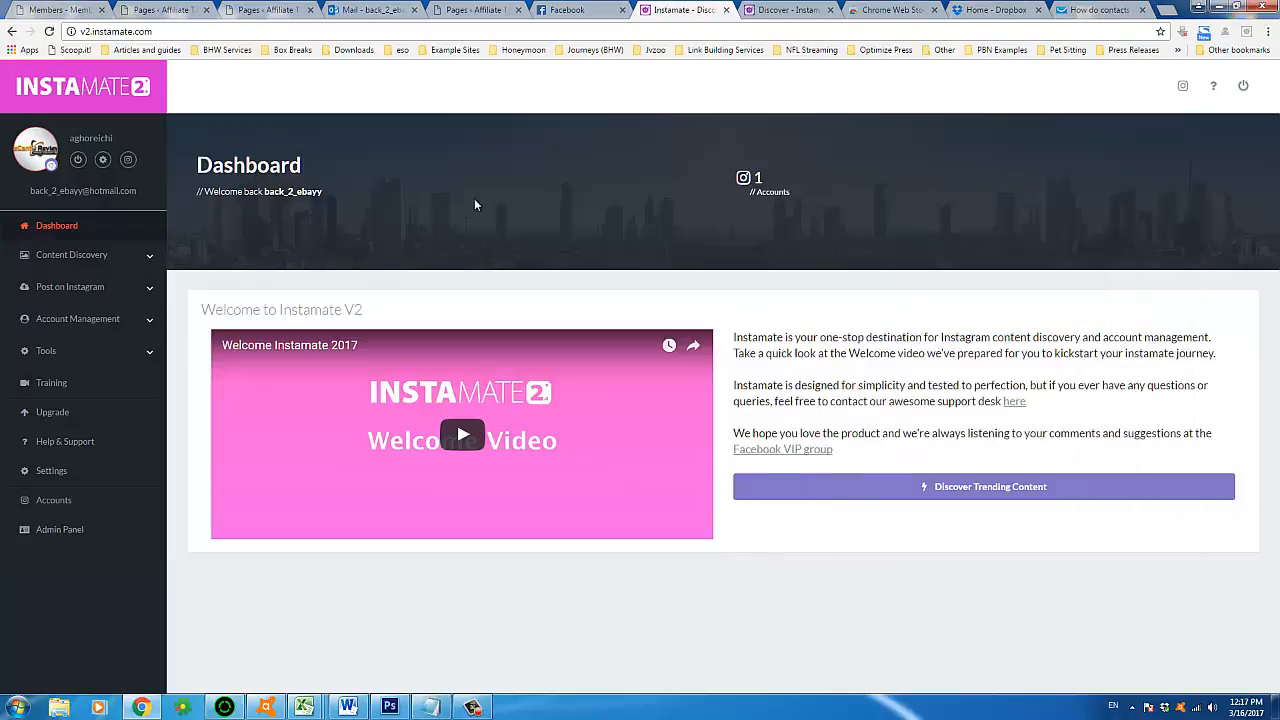
- Open the Trending On Instagram page under Content Discovery and browse its posts
click(150, 262)
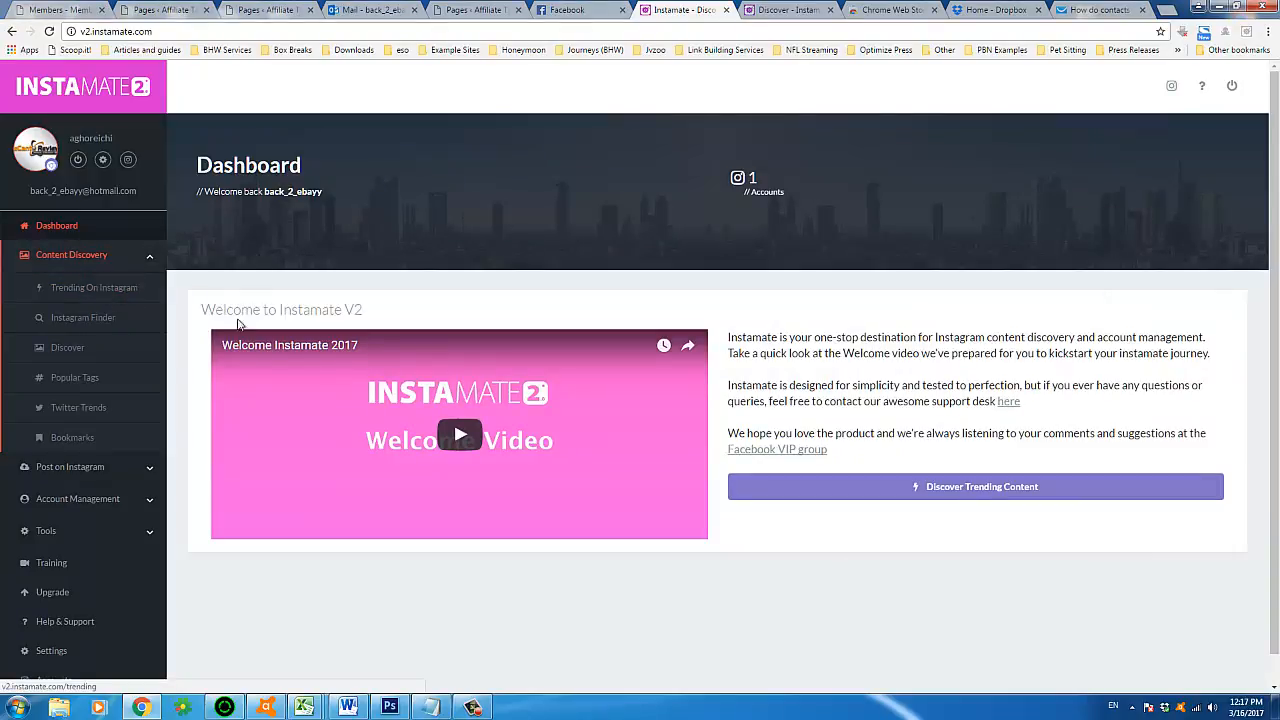
click(86, 293)
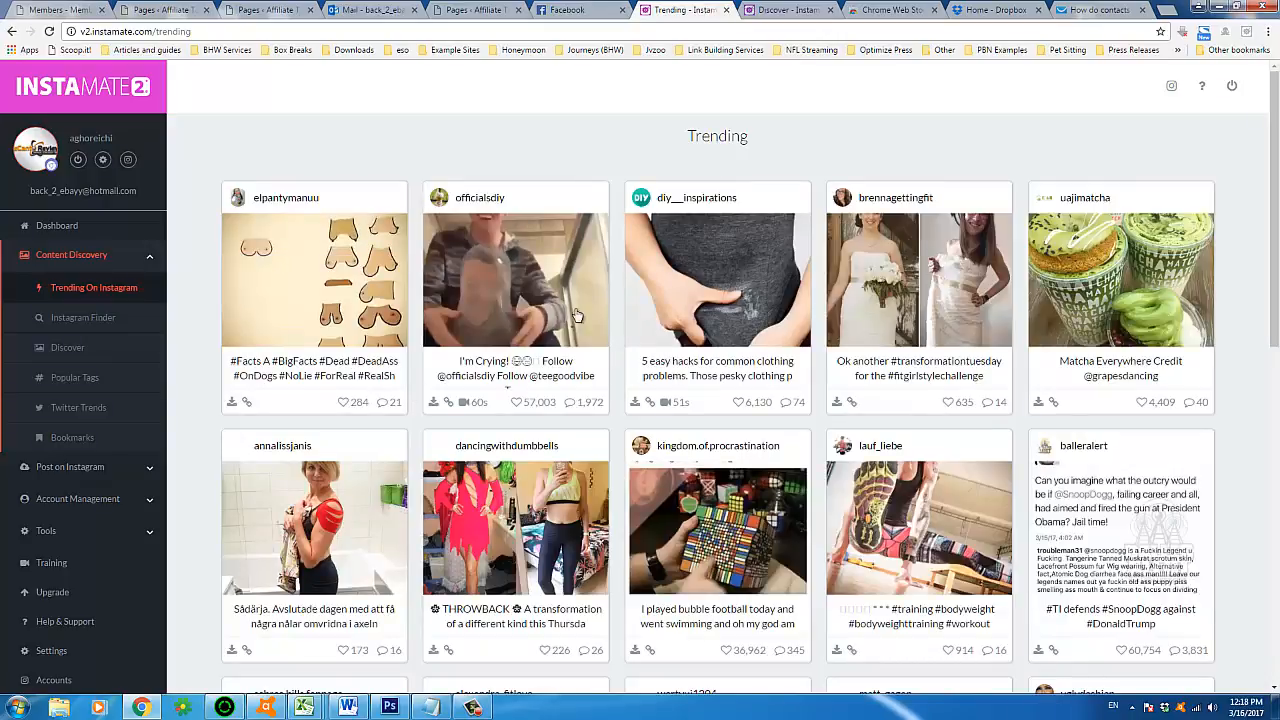
scroll(745, 288, down, 1)
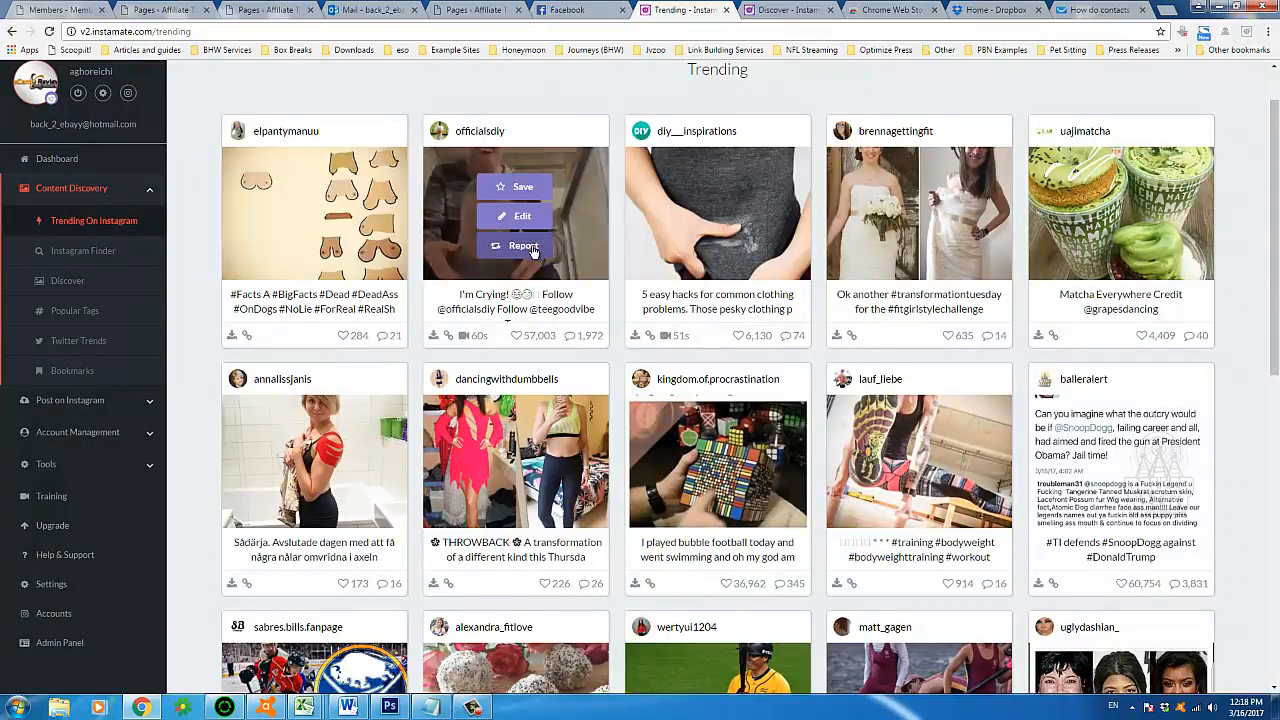
- Open the repost form for the Rubik's cube post, inspect its caption and scheduling calendar, and close it without posting
click(727, 496)
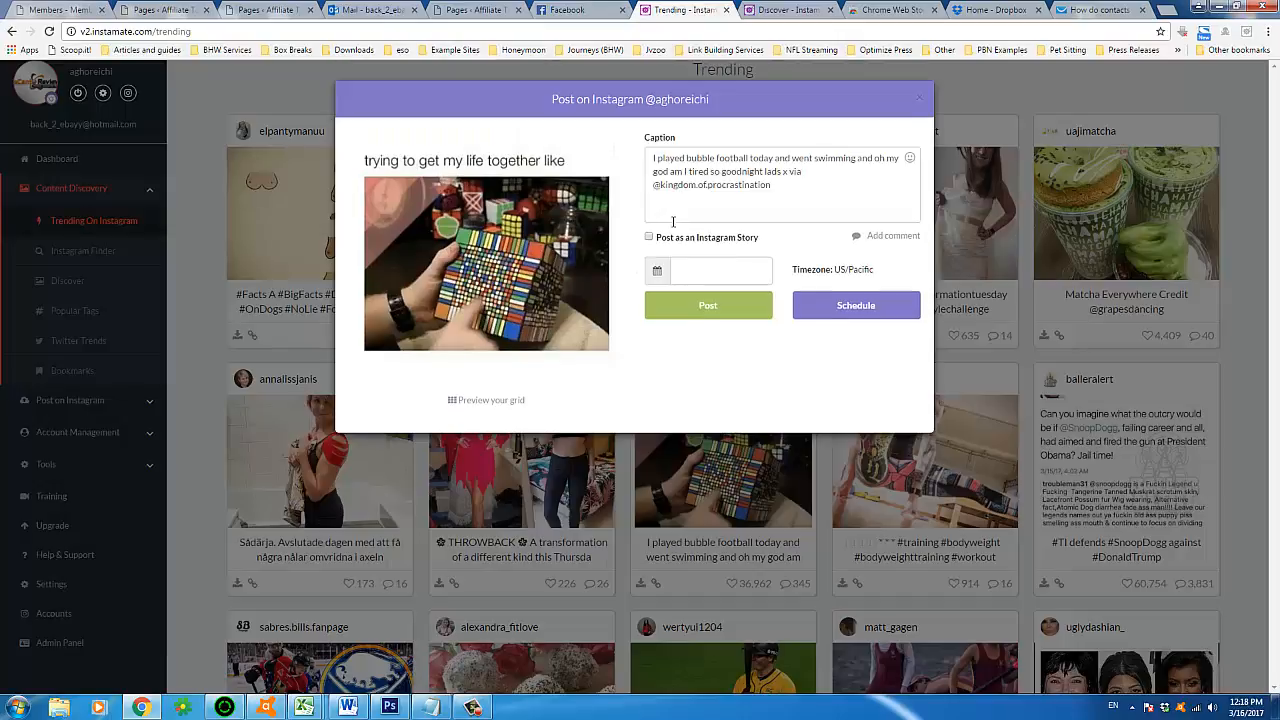
key(ctrl+a)
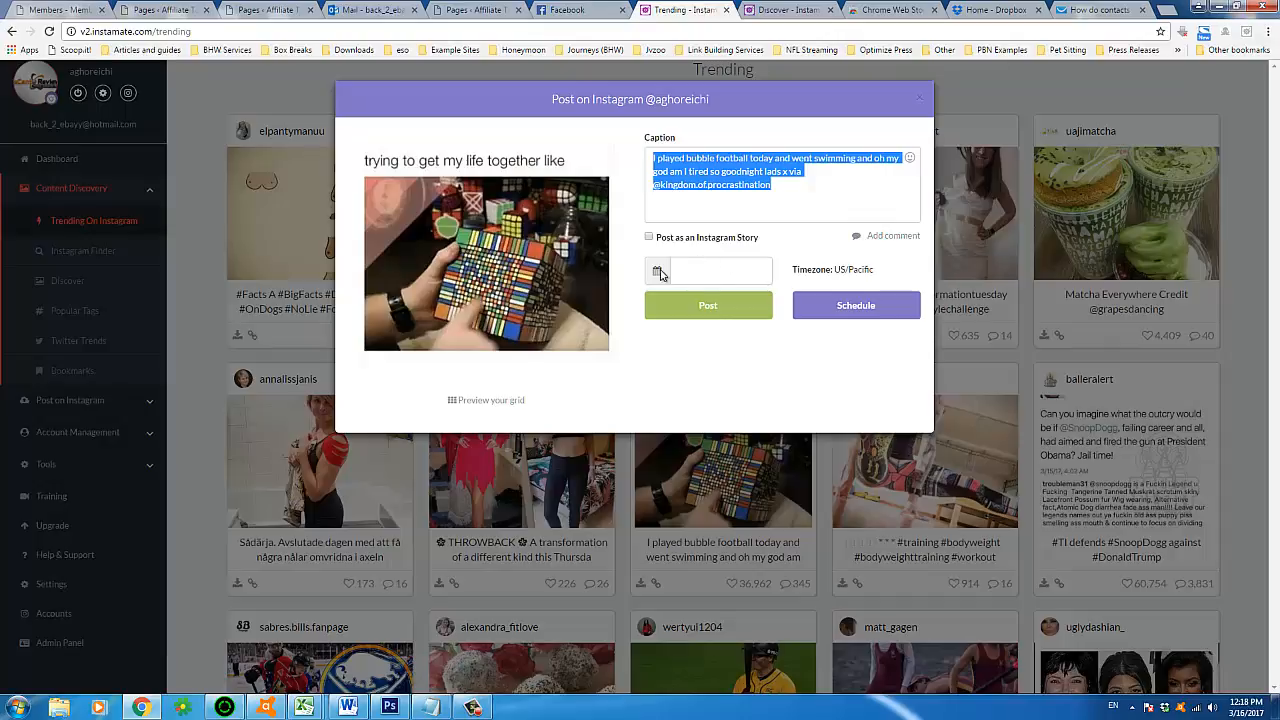
click(688, 271)
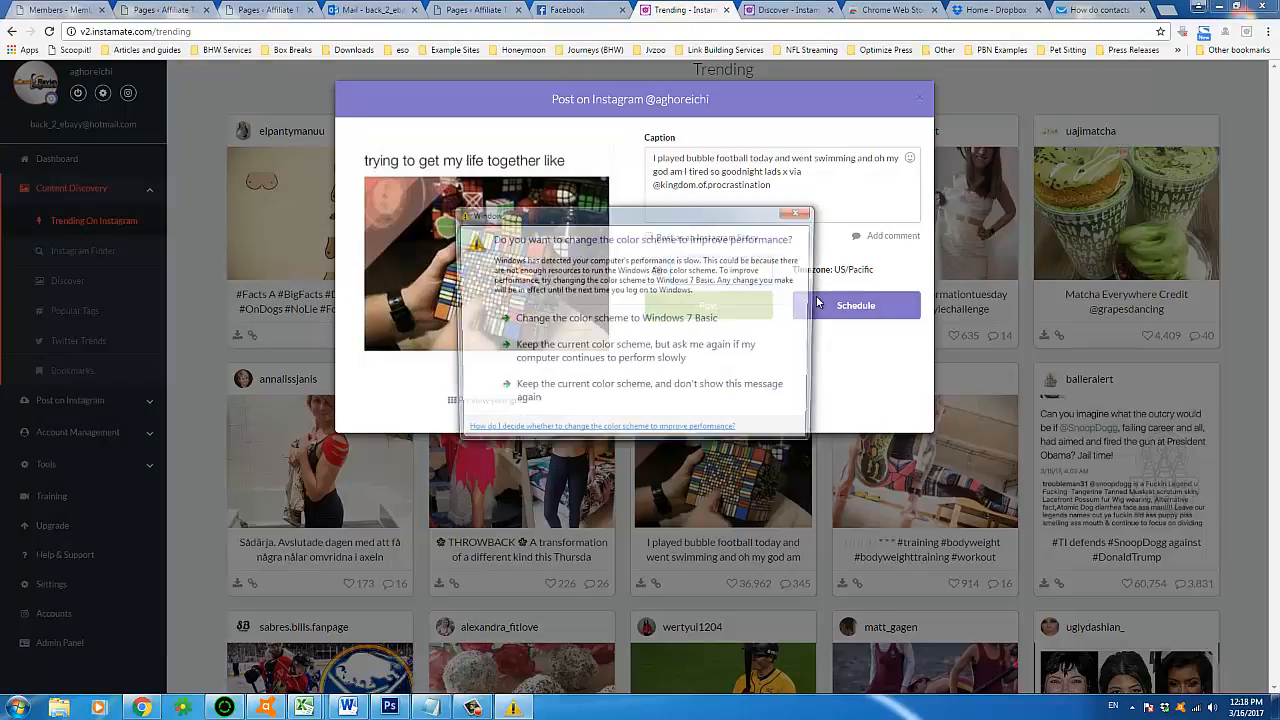
click(803, 202)
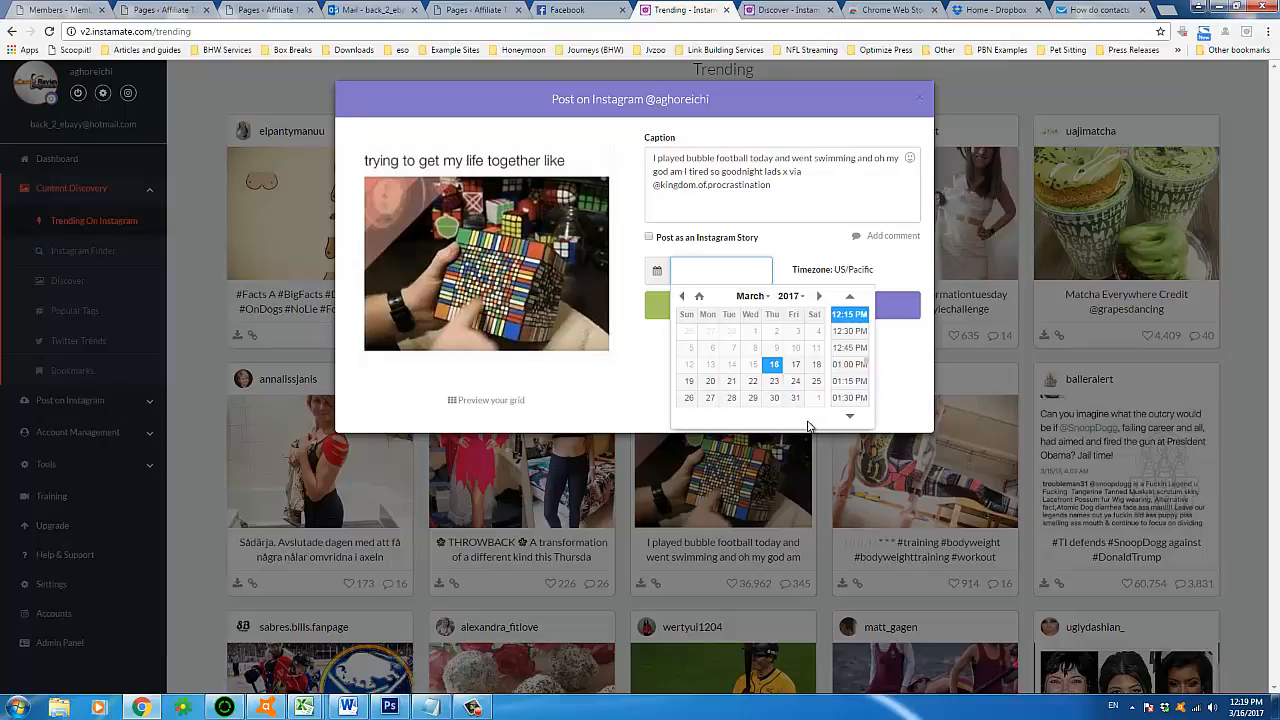
click(735, 268)
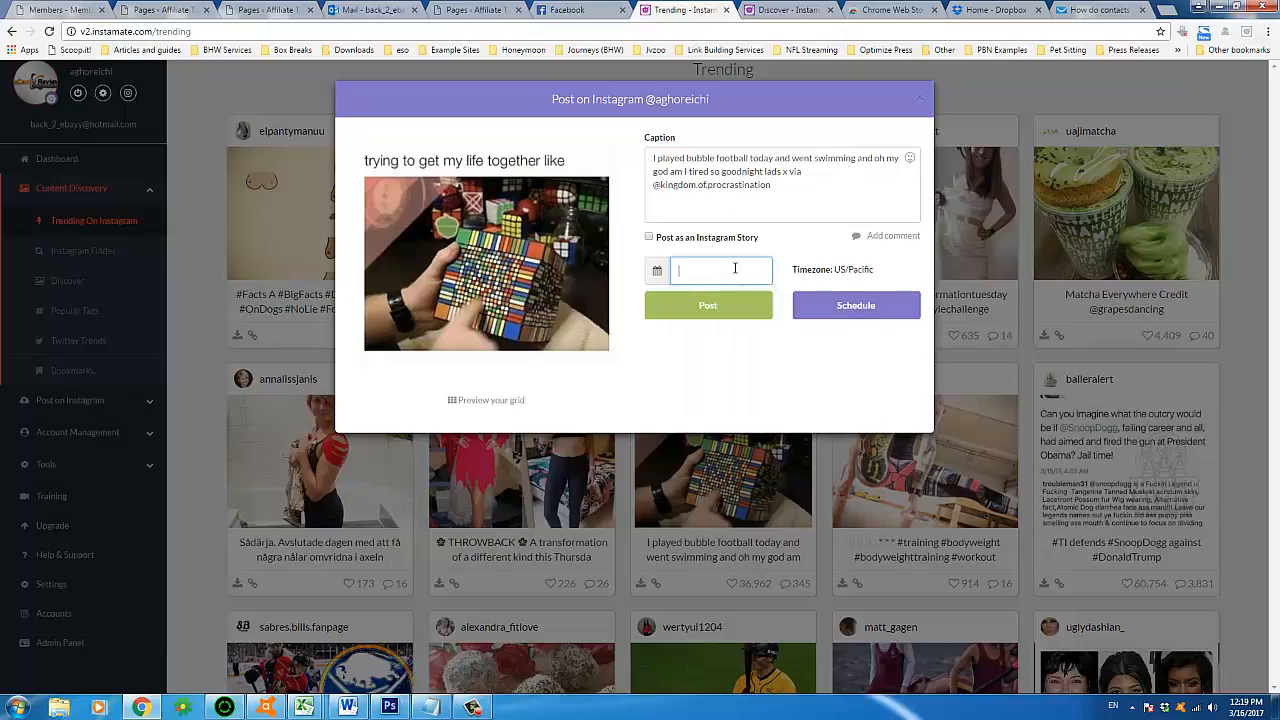
click(1237, 149)
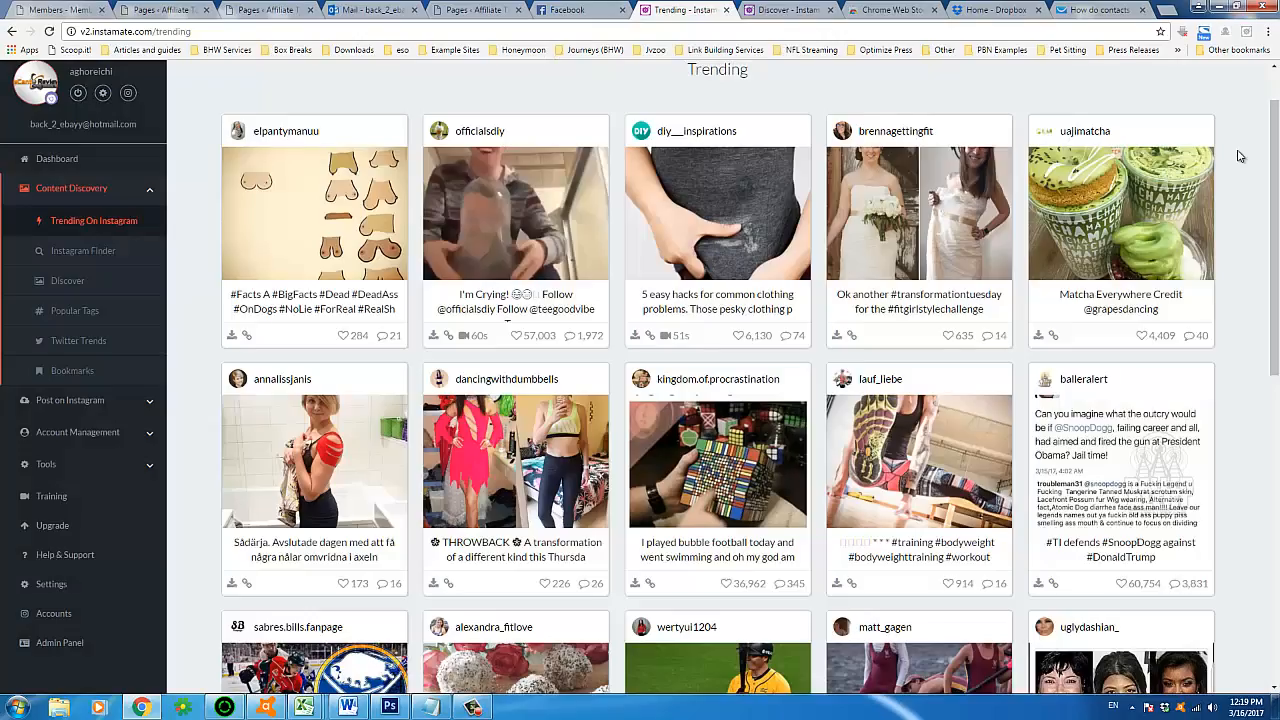
- Open the Instagram Finder page and check the matching entry in notes.txt
click(120, 251)
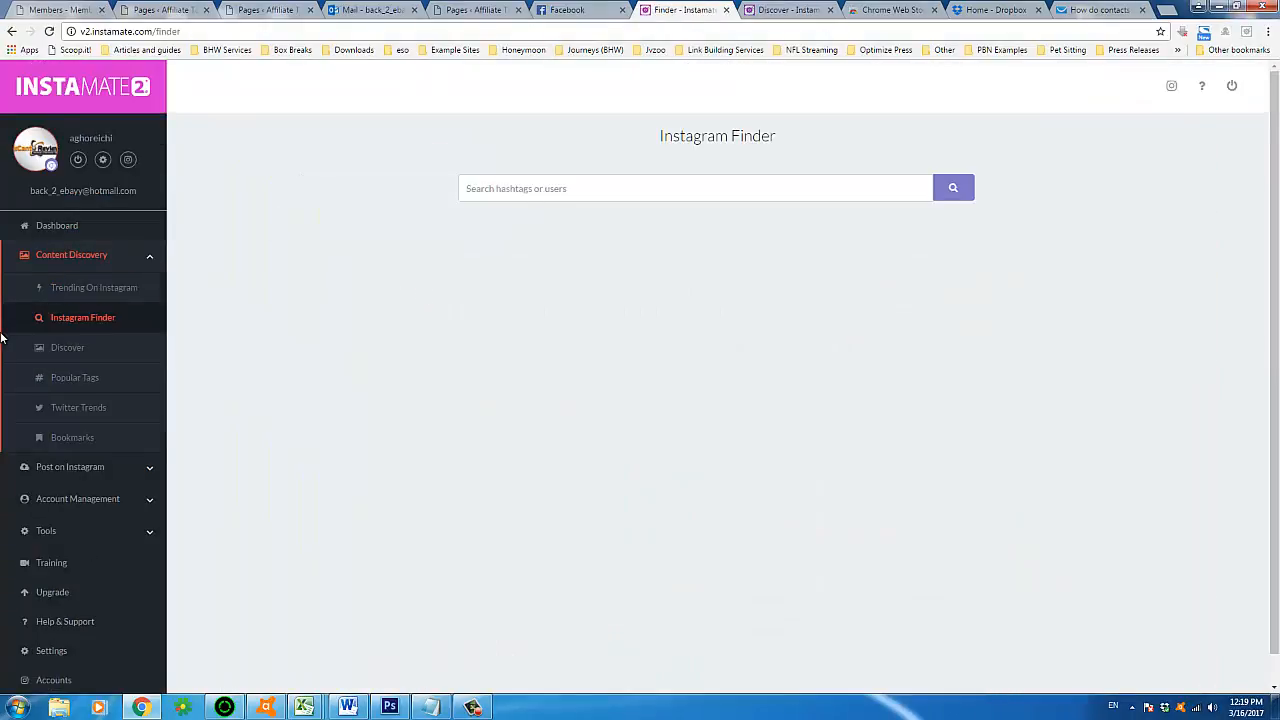
click(68, 348)
click(430, 707)
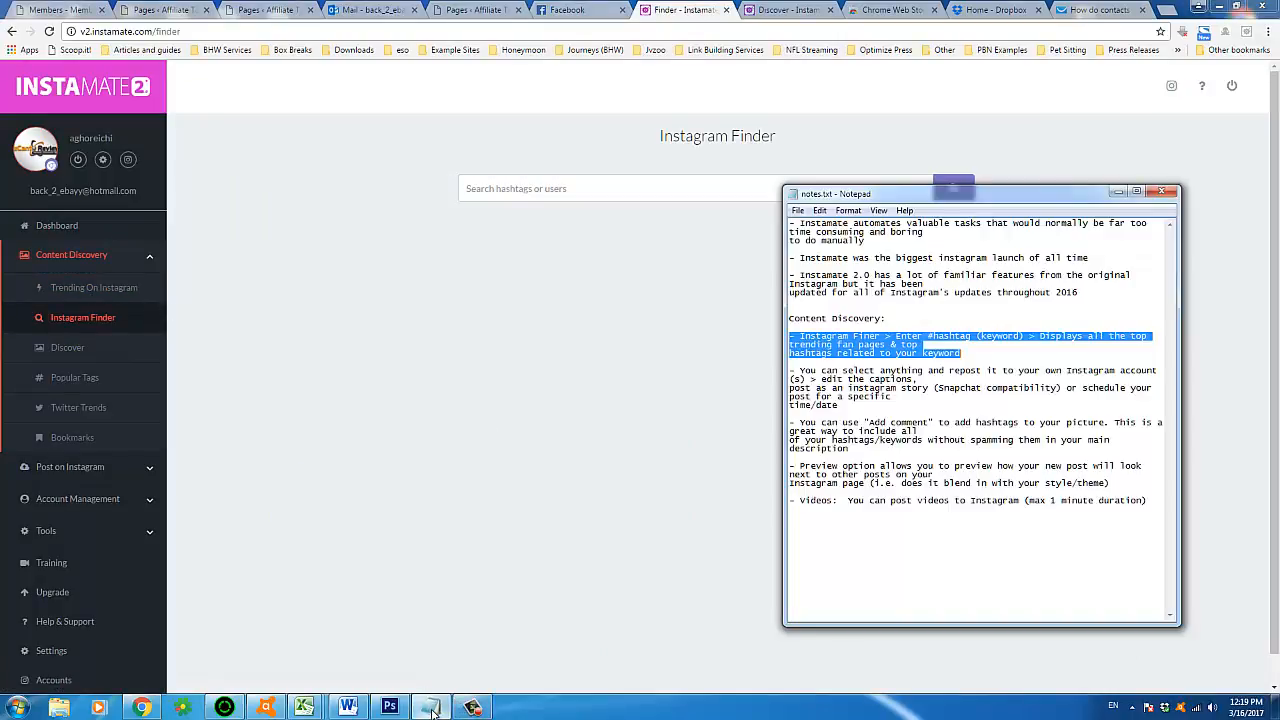
click(430, 707)
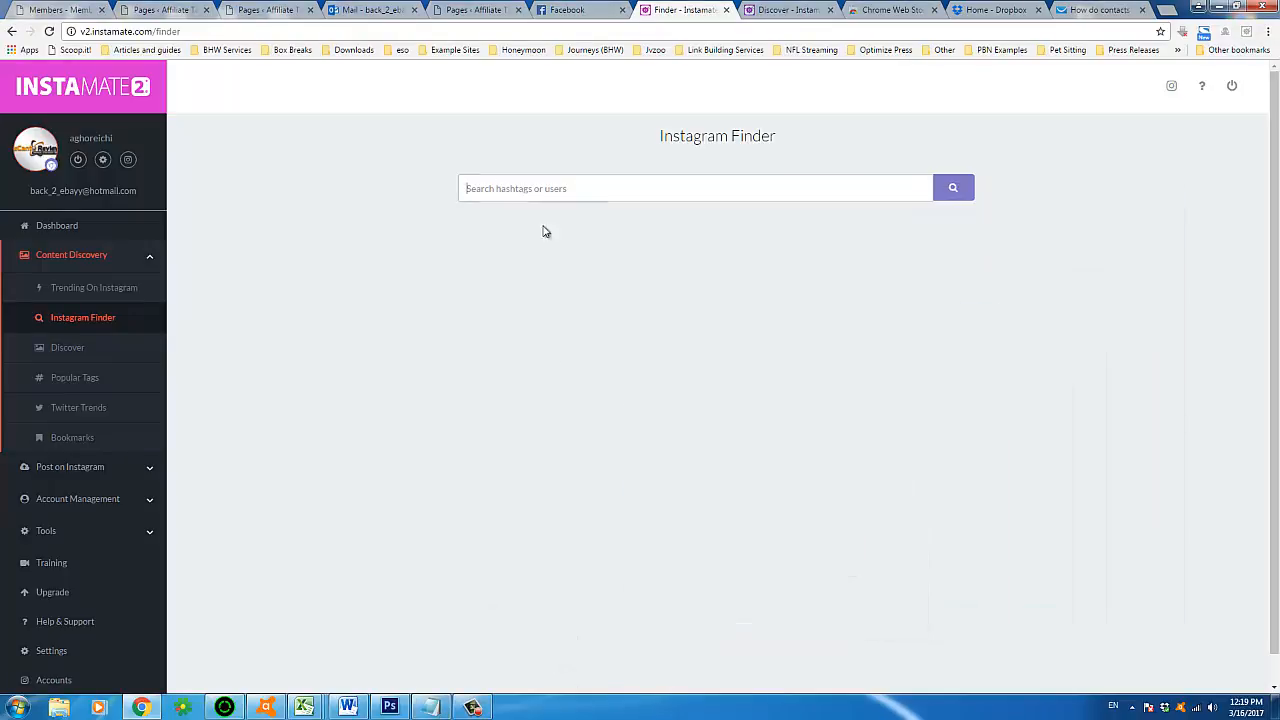
triple_click(683, 134)
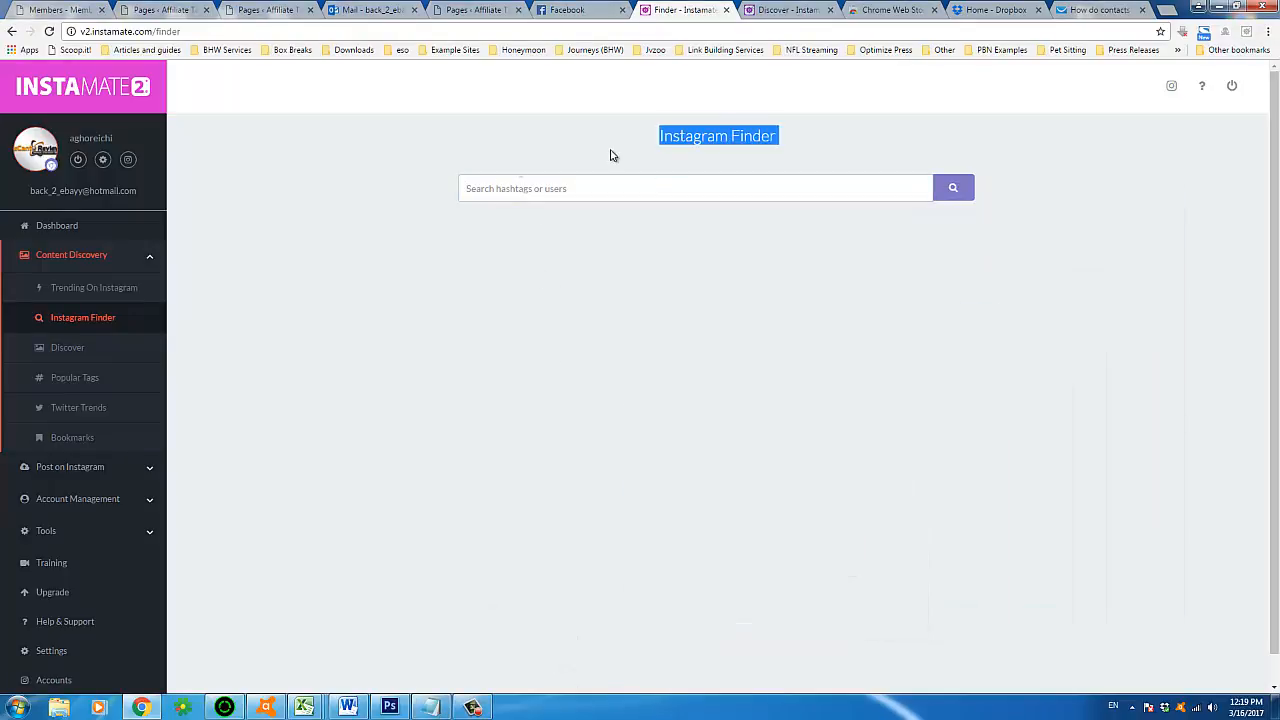
click(485, 189)
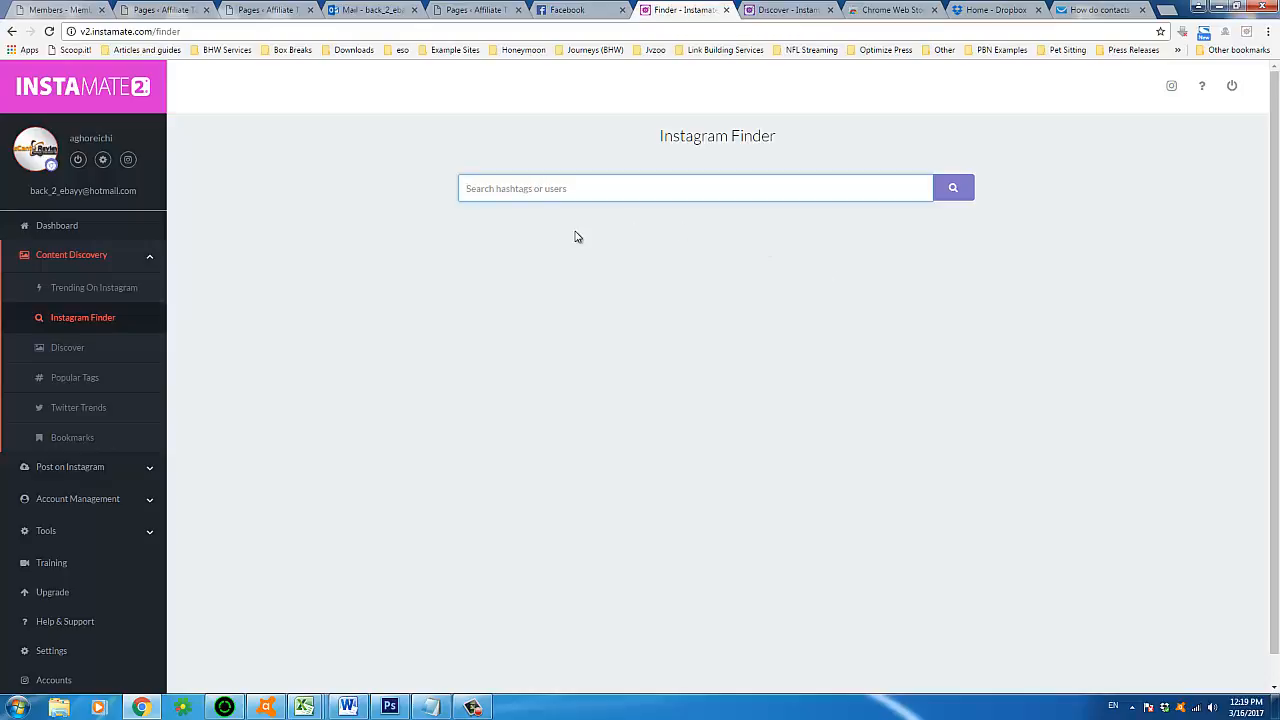
text(#)
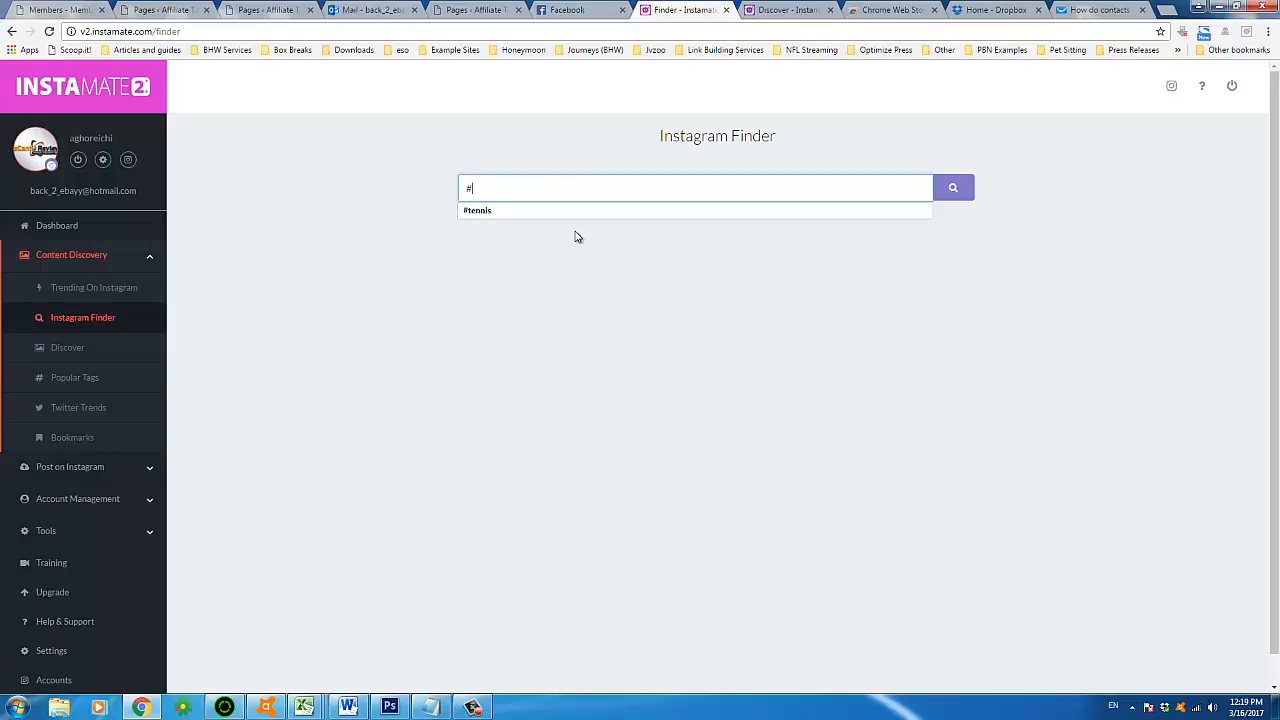
text(keyword)
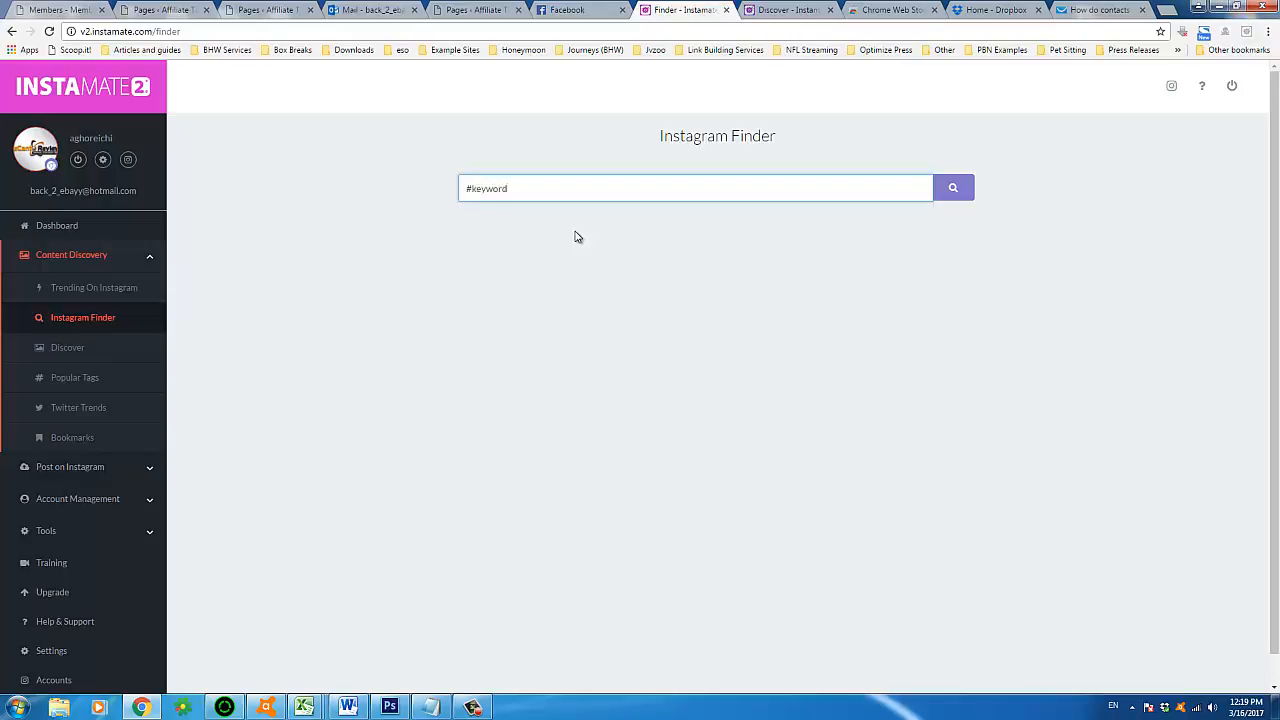
key(ctrl+a)
key(BackSpace)
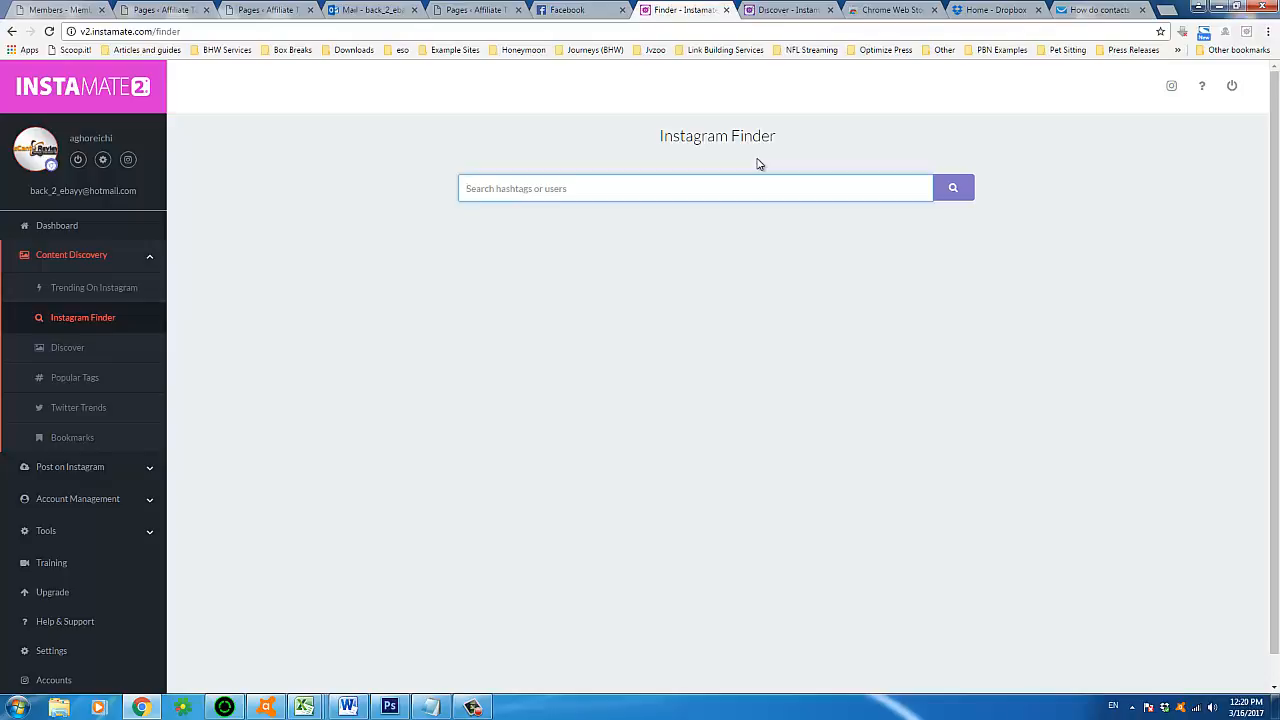
text(#)
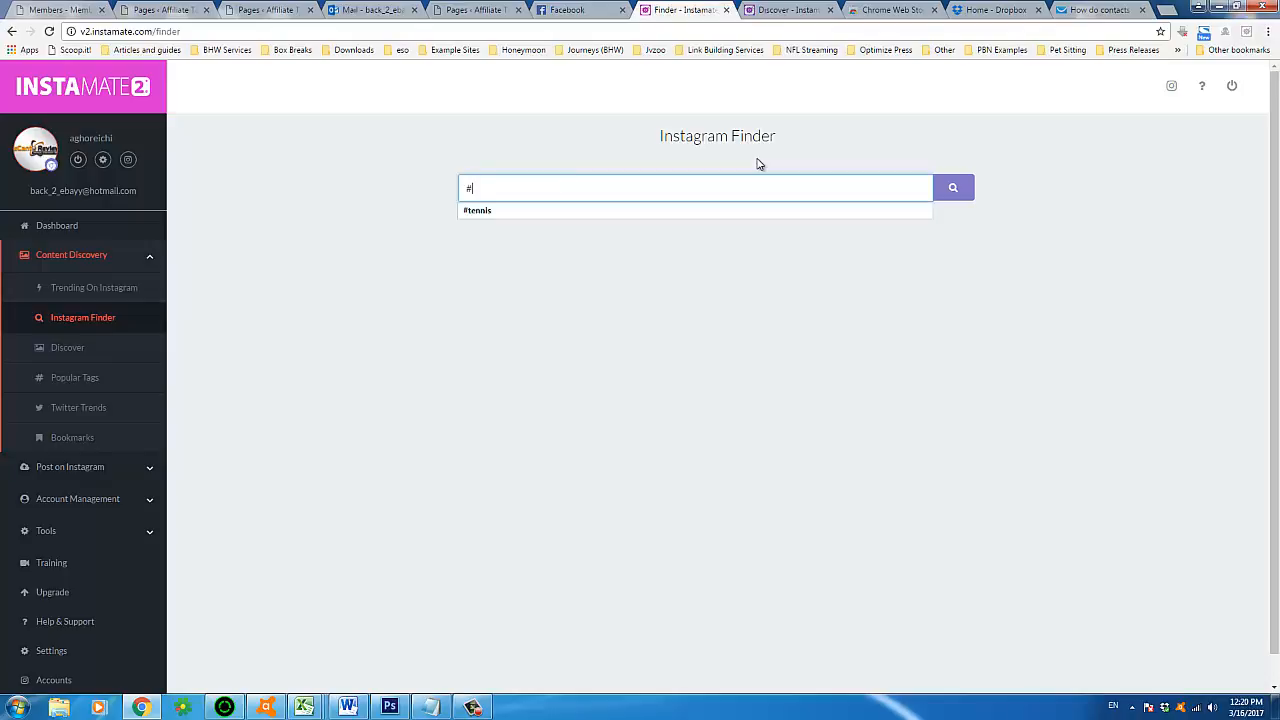
key(BackSpace)
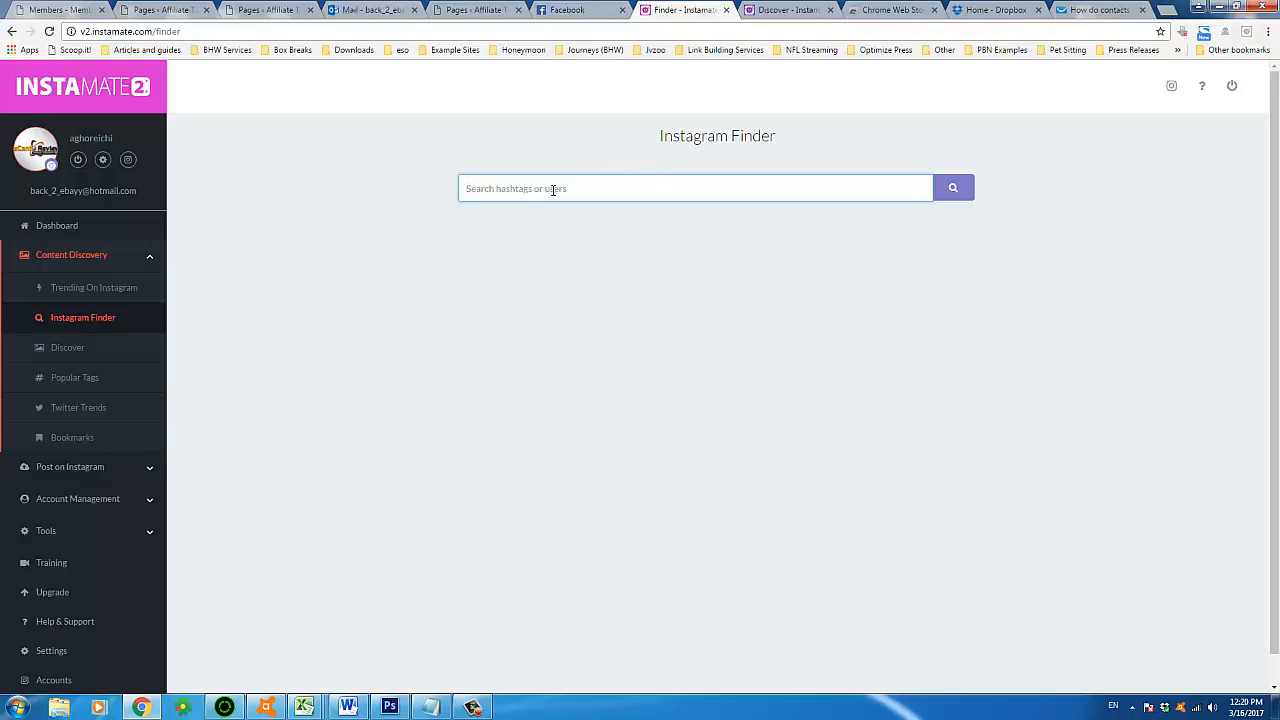
- Search the Instagram Finder for #nfl and compare the results with the matching entry in notes.txt
text(#)
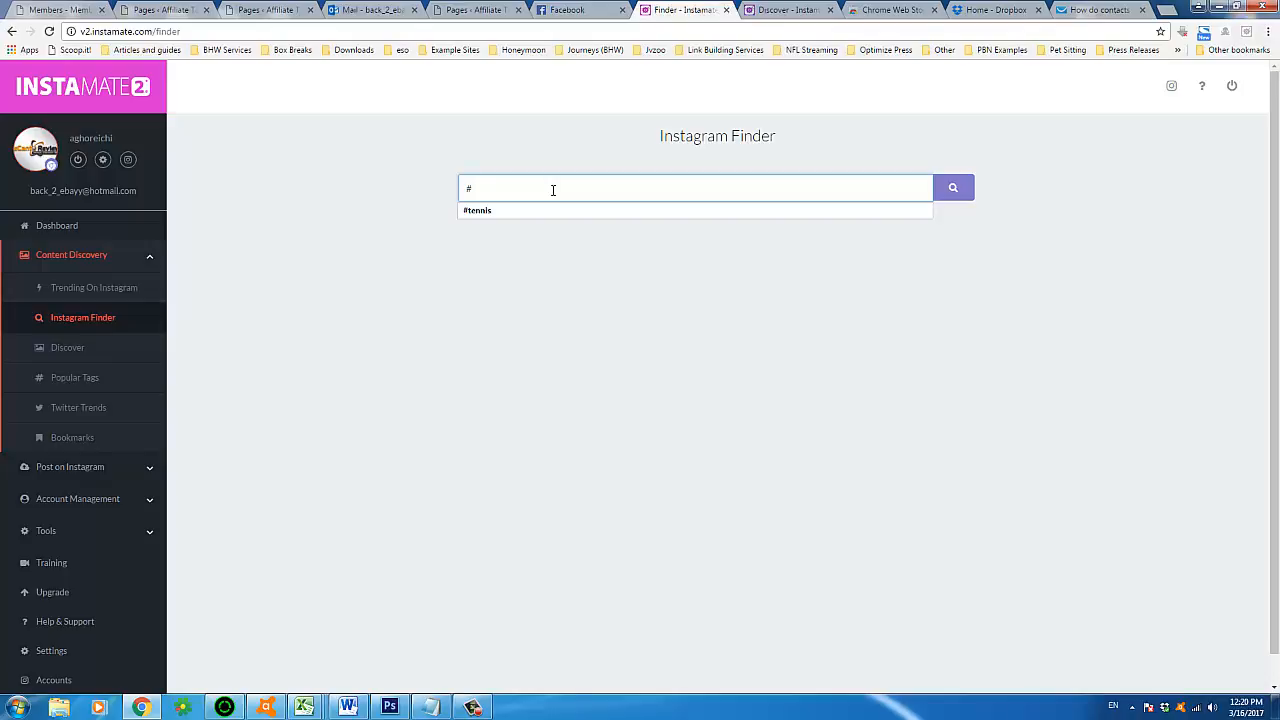
text(nfl)
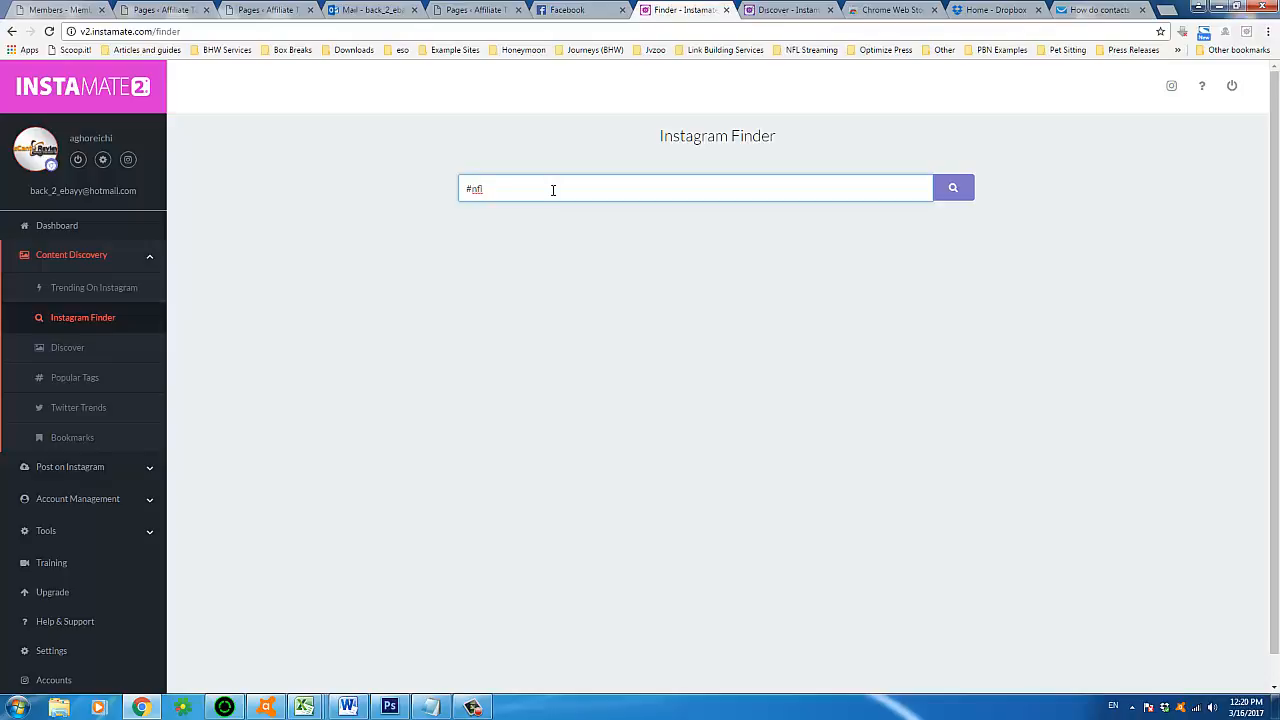
click(955, 196)
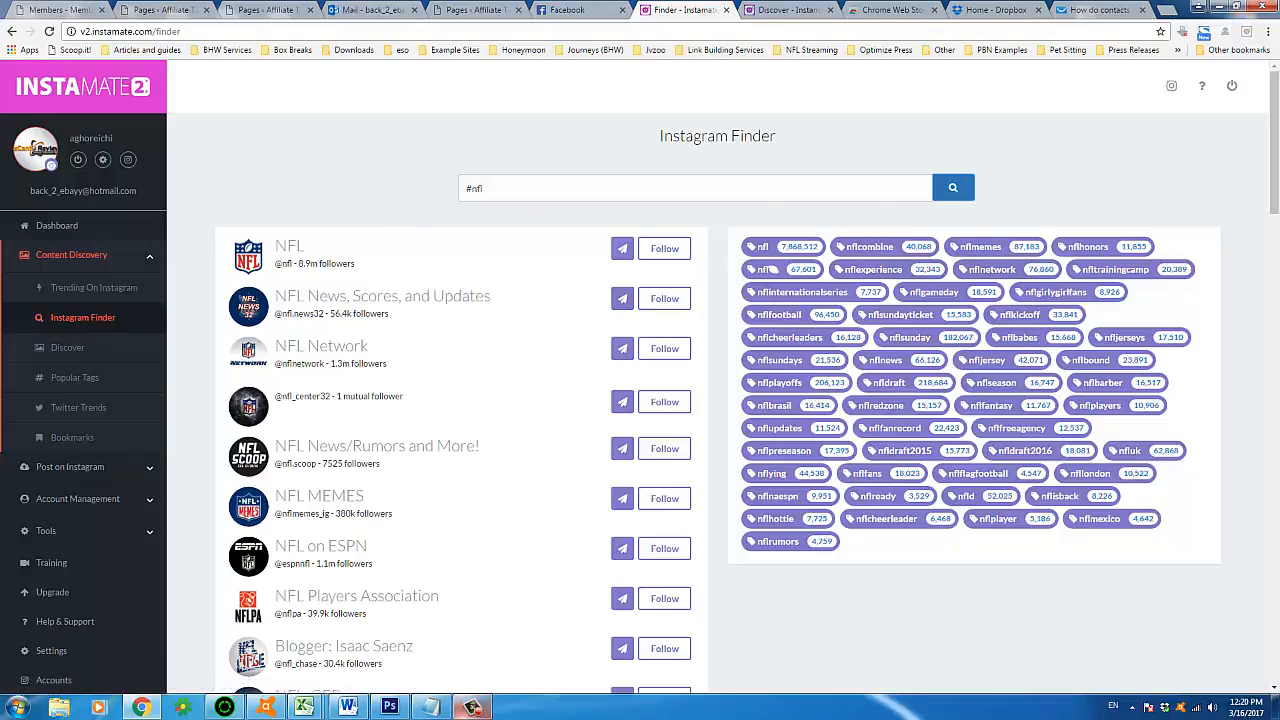
click(430, 708)
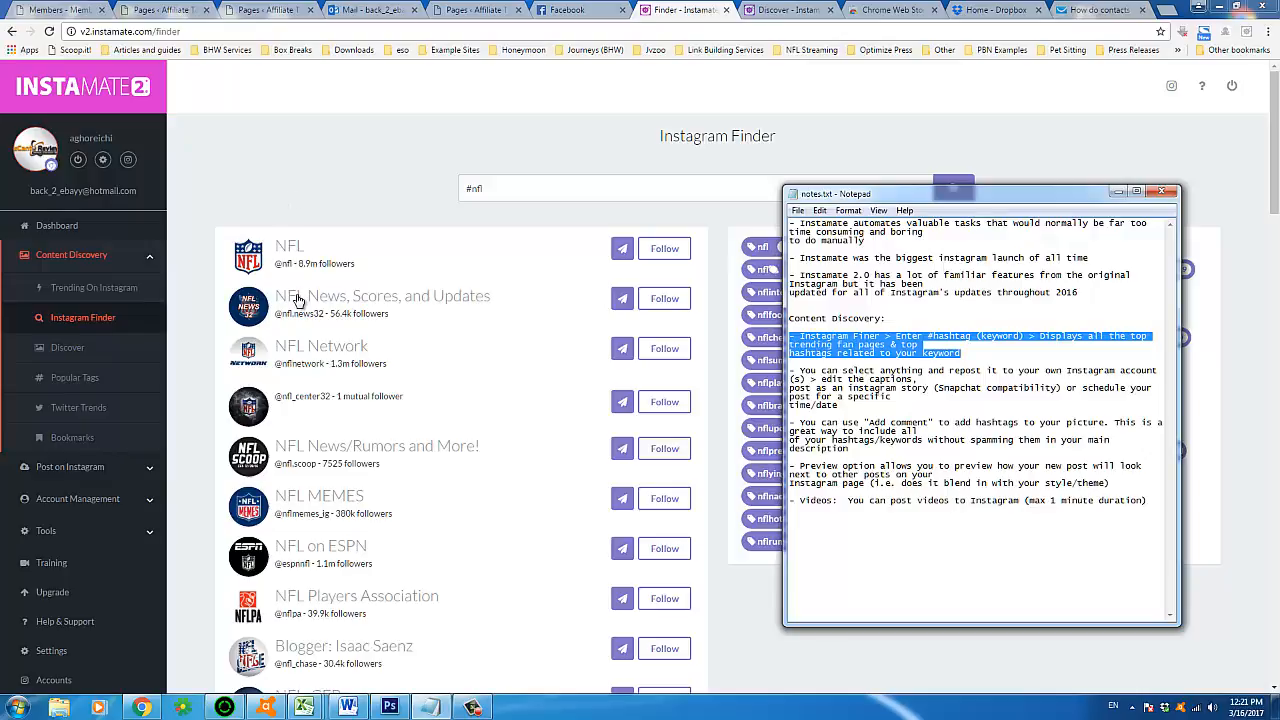
click(330, 194)
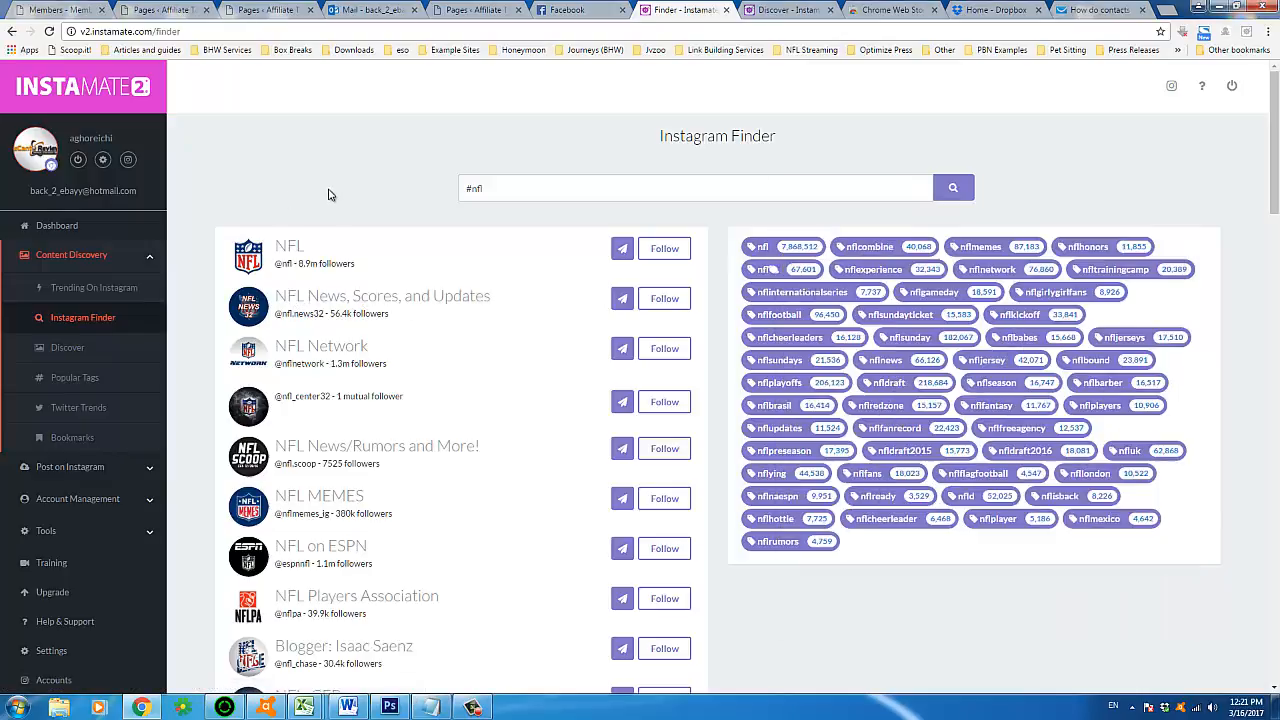
click(628, 255)
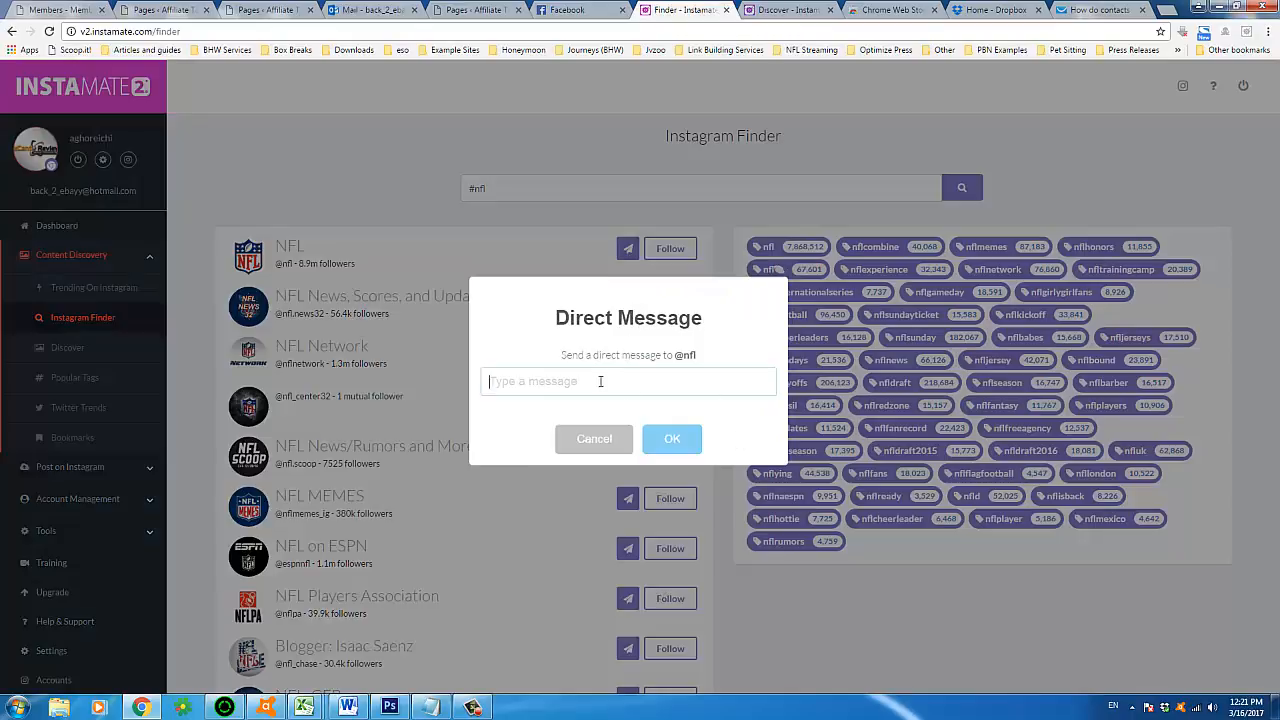
drag(590, 357, 720, 367)
click(706, 357)
click(608, 448)
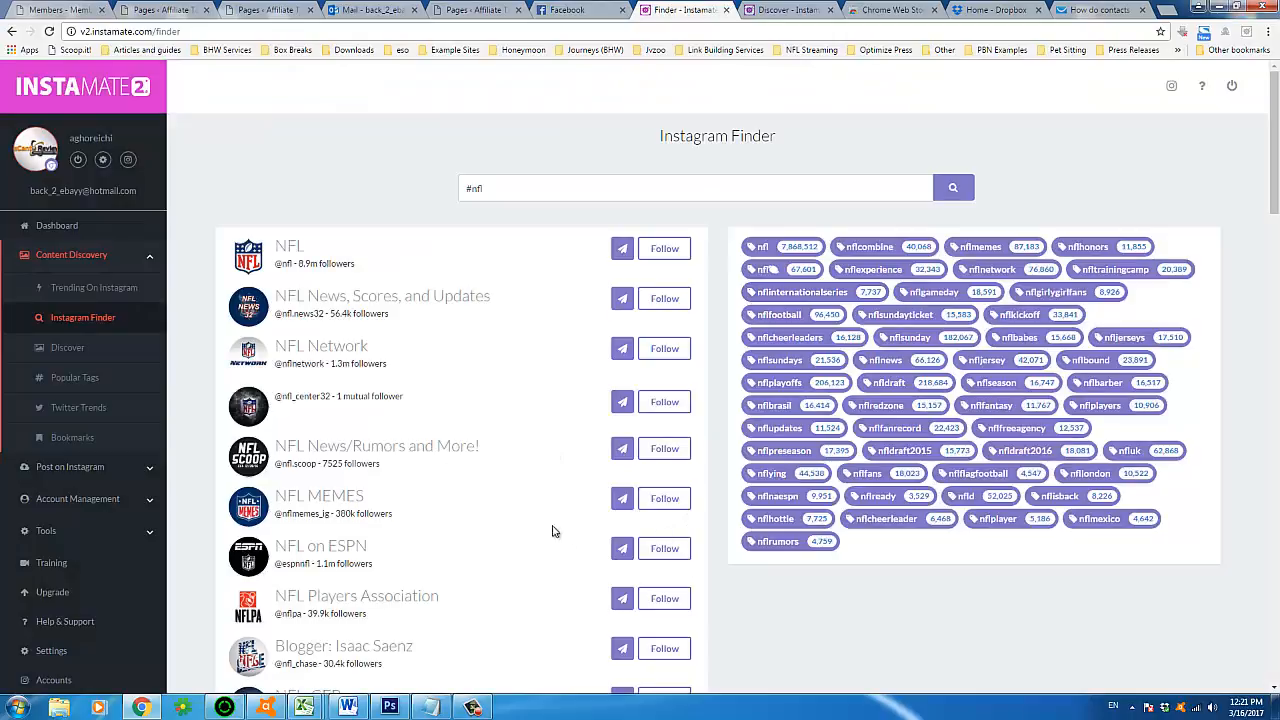
- Look through the found NFL accounts and open the posts of the related hashtag nflfreeagency
scroll(498, 556, down, 3)
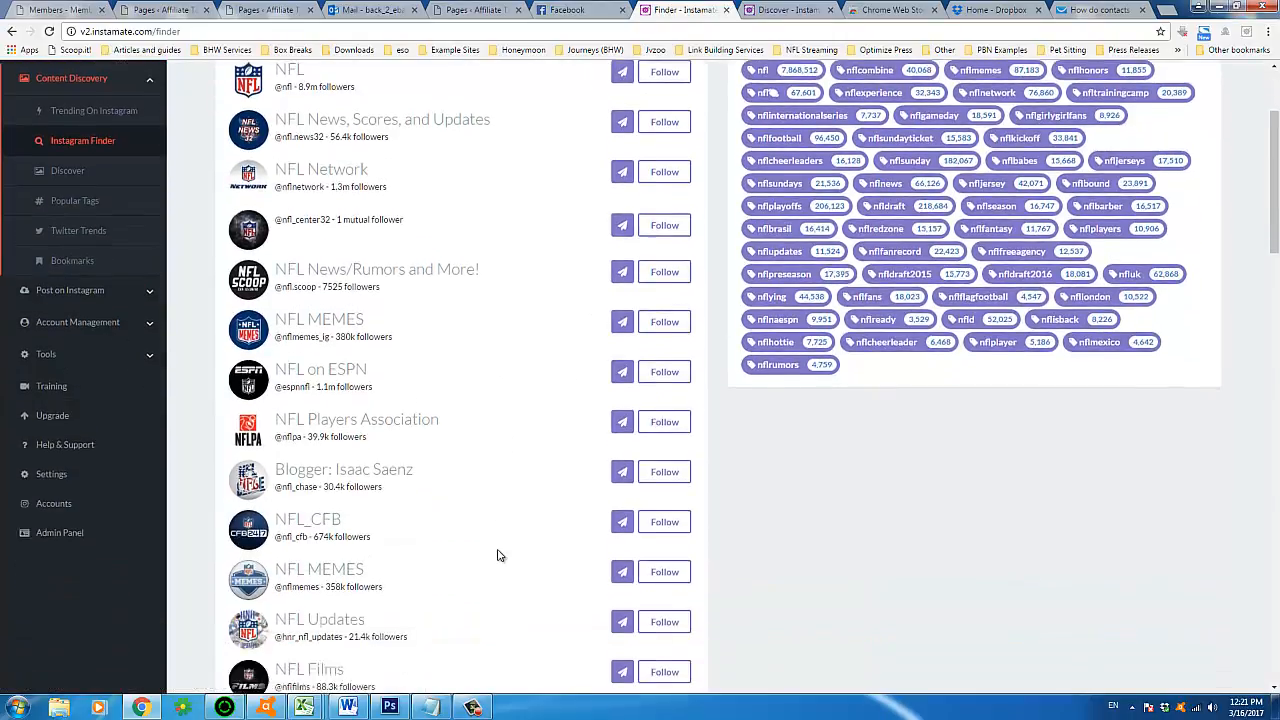
scroll(498, 556, up, 3)
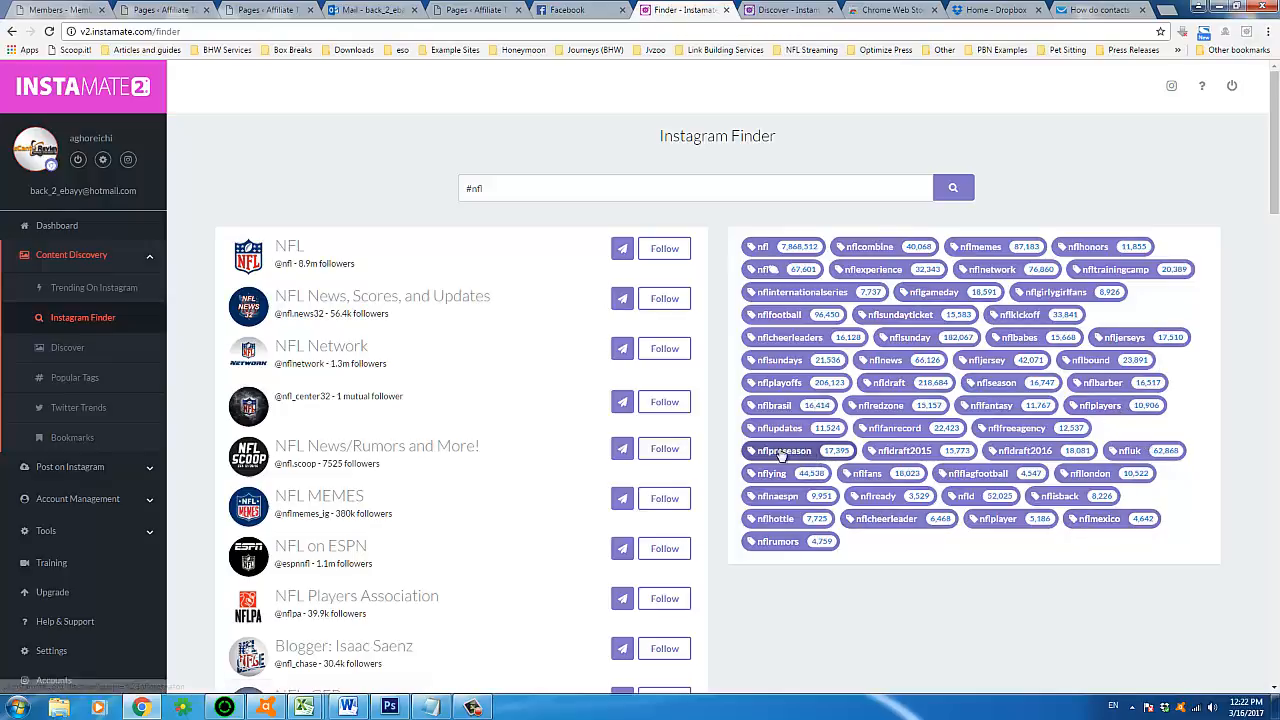
click(1023, 430)
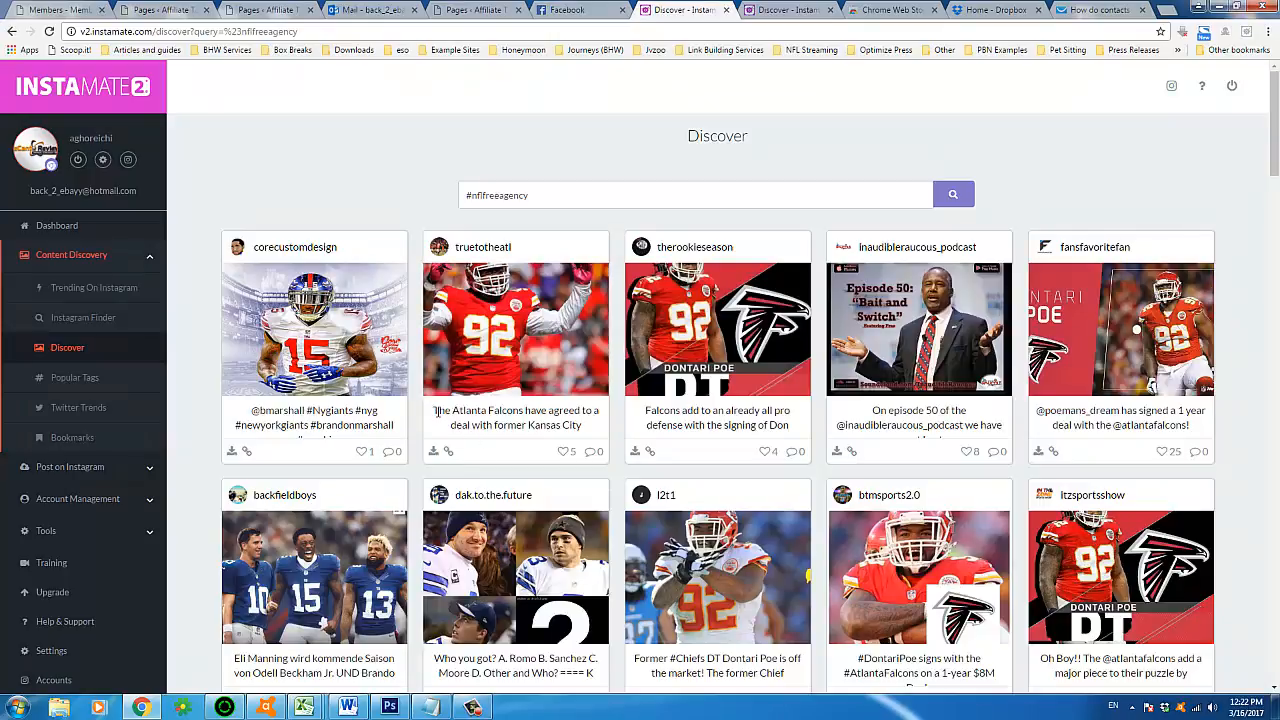
- Read the captions of the first #nflfreeagency posts and browse the rest of the Discover feed
drag(435, 413, 580, 413)
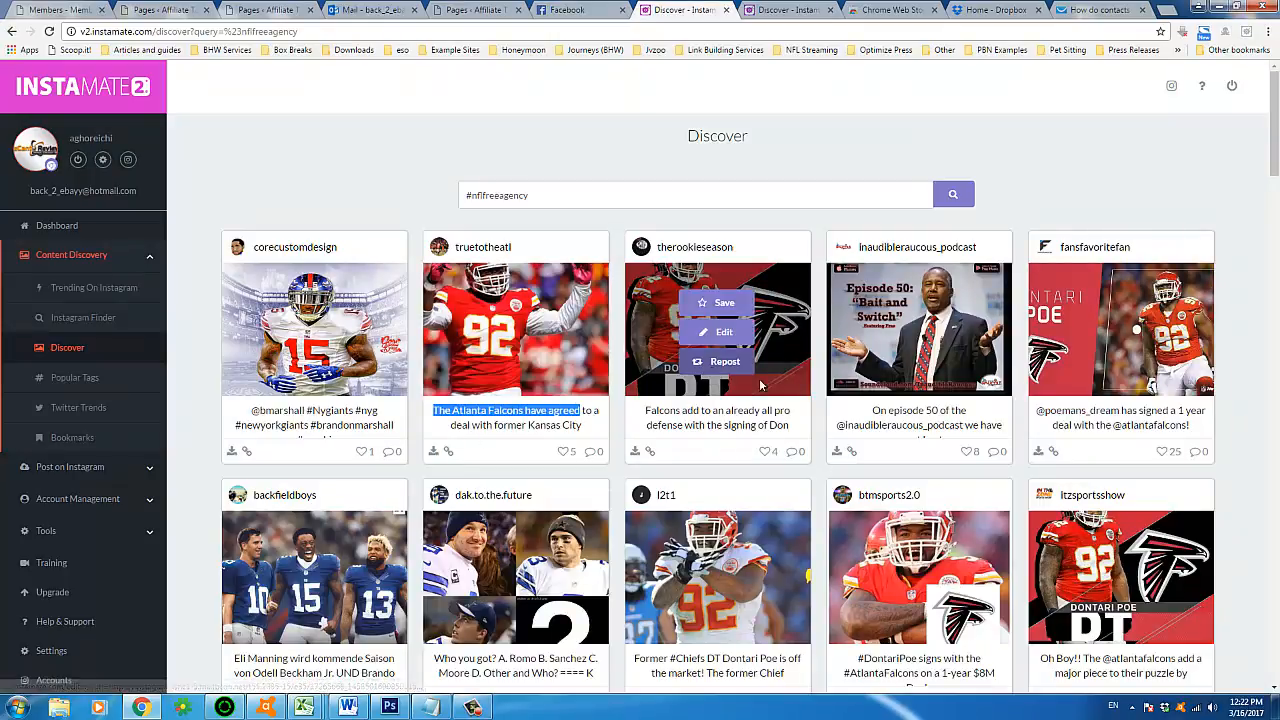
triple_click(708, 424)
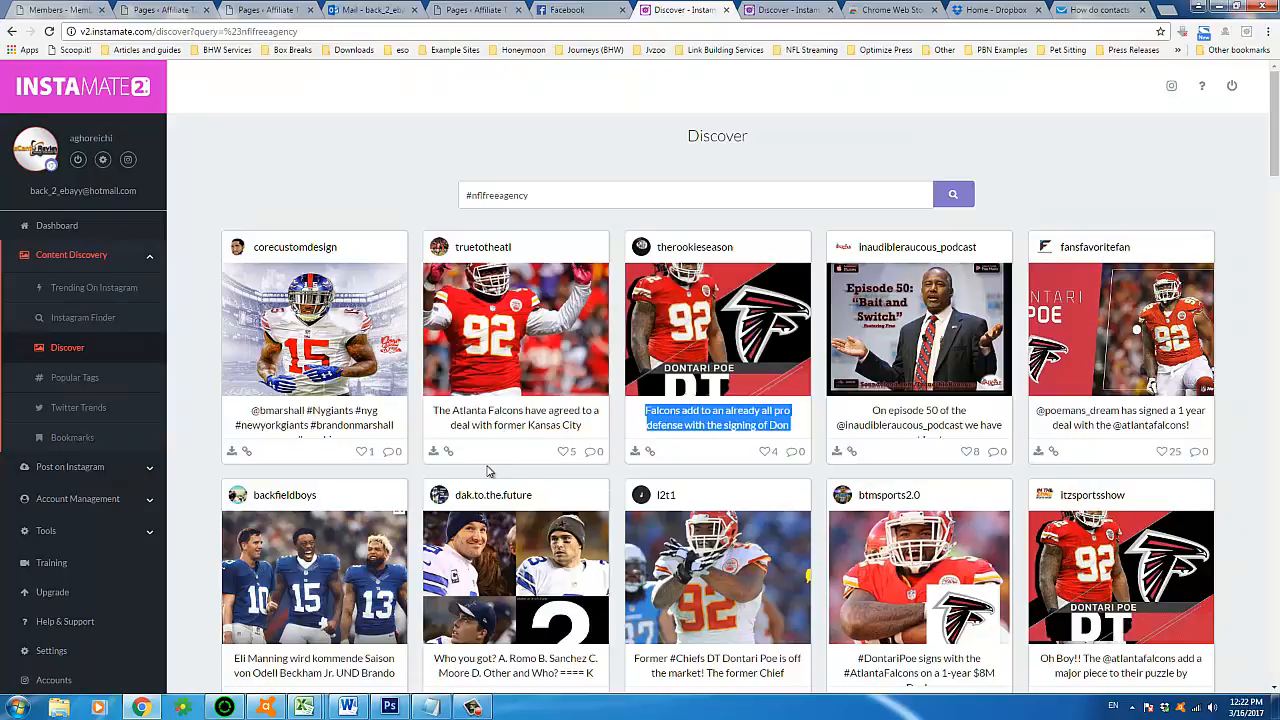
triple_click(549, 424)
scroll(549, 430, down, 1)
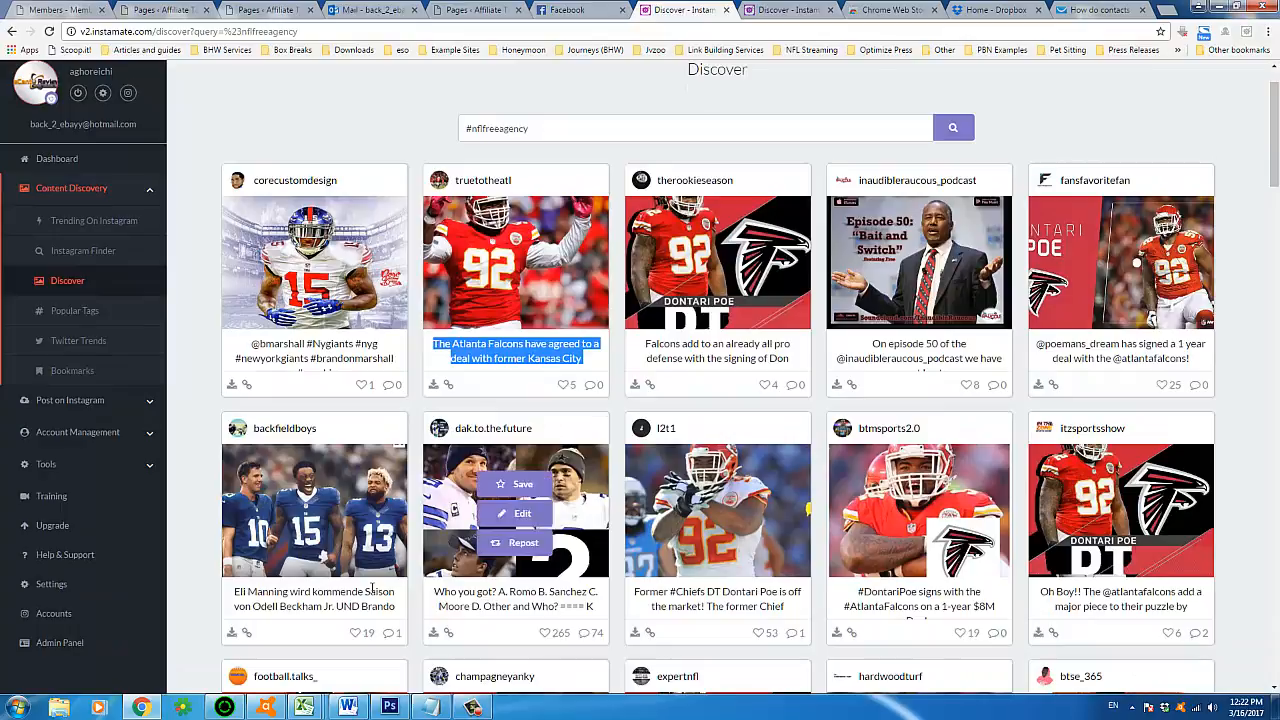
double_click(276, 343)
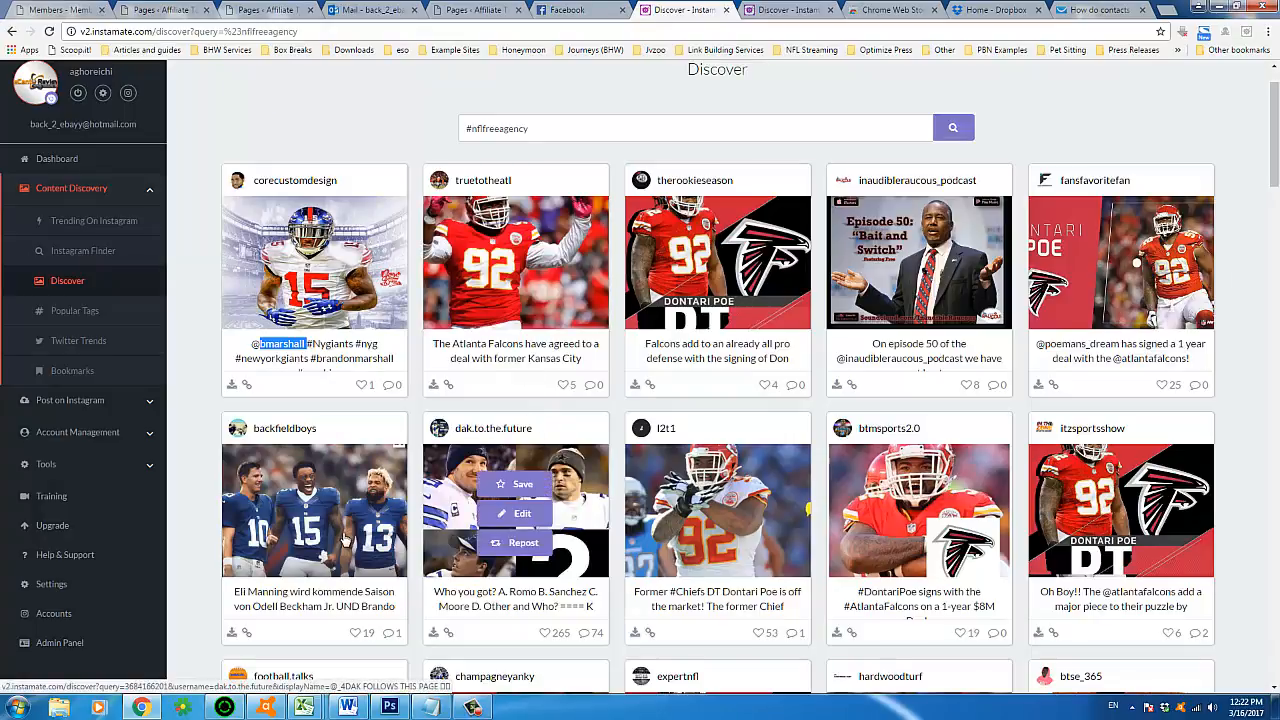
mouse_move(310, 537)
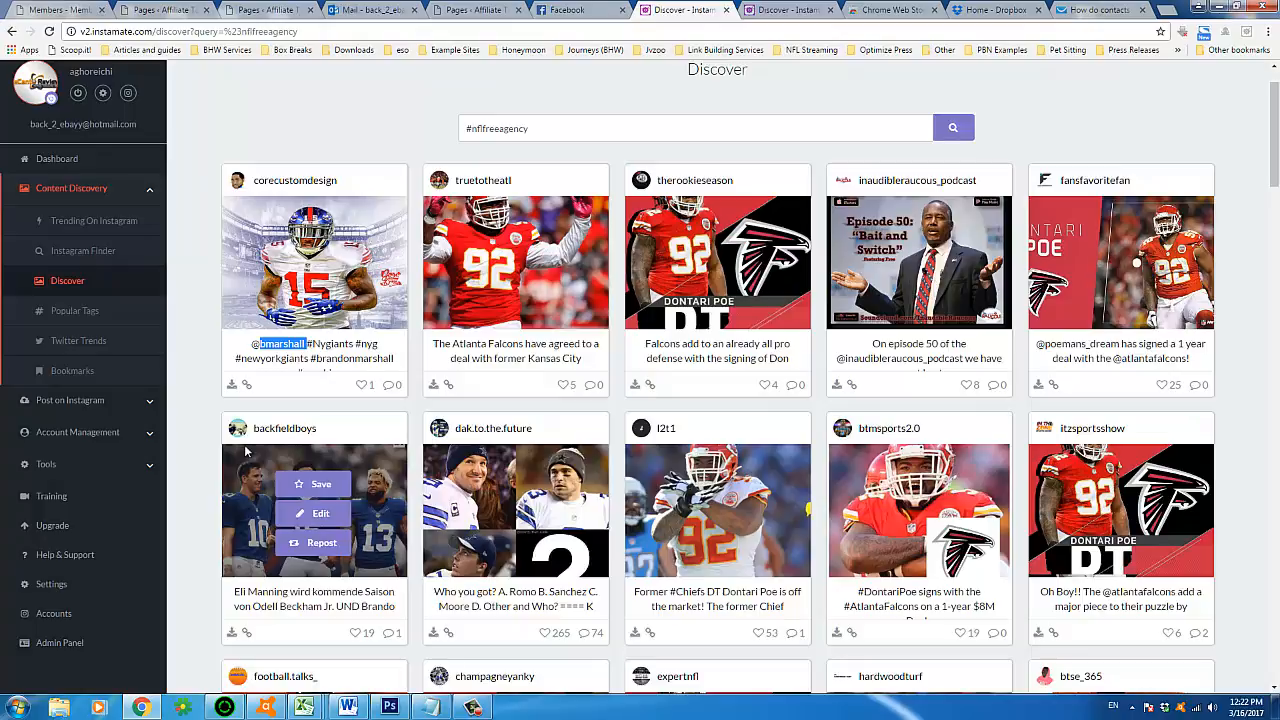
mouse_move(530, 330)
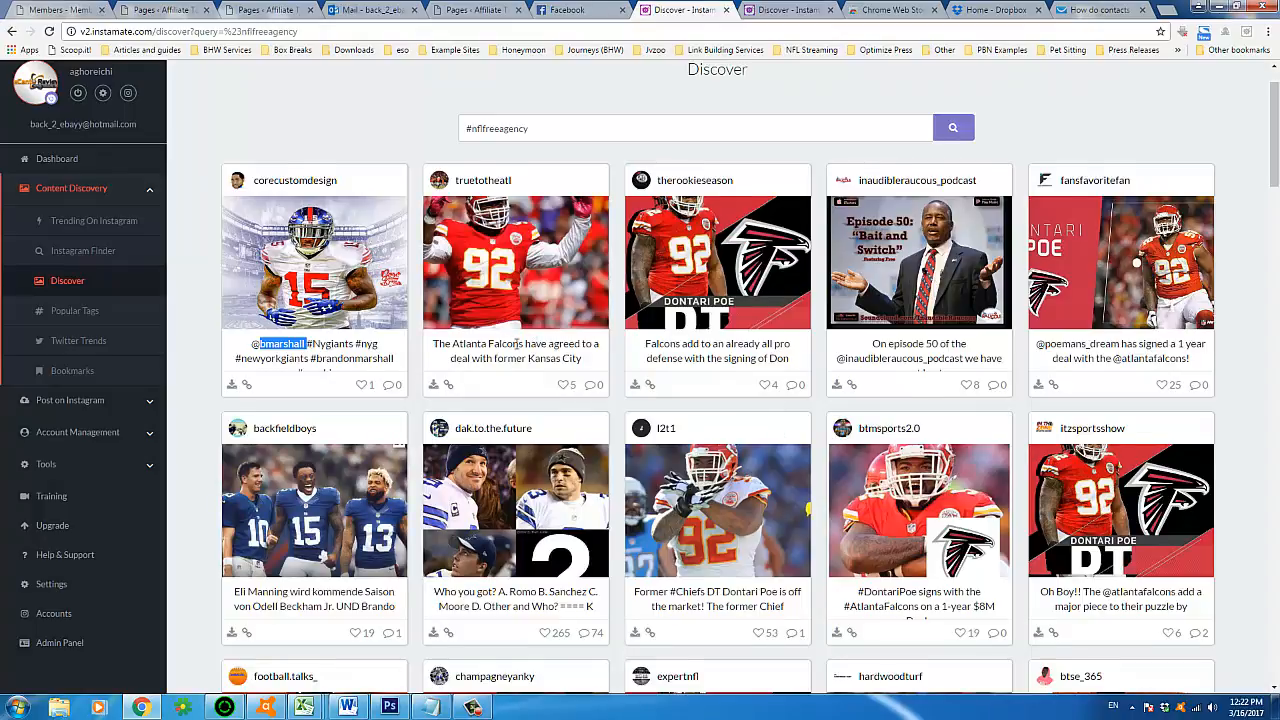
scroll(530, 330, down, 7)
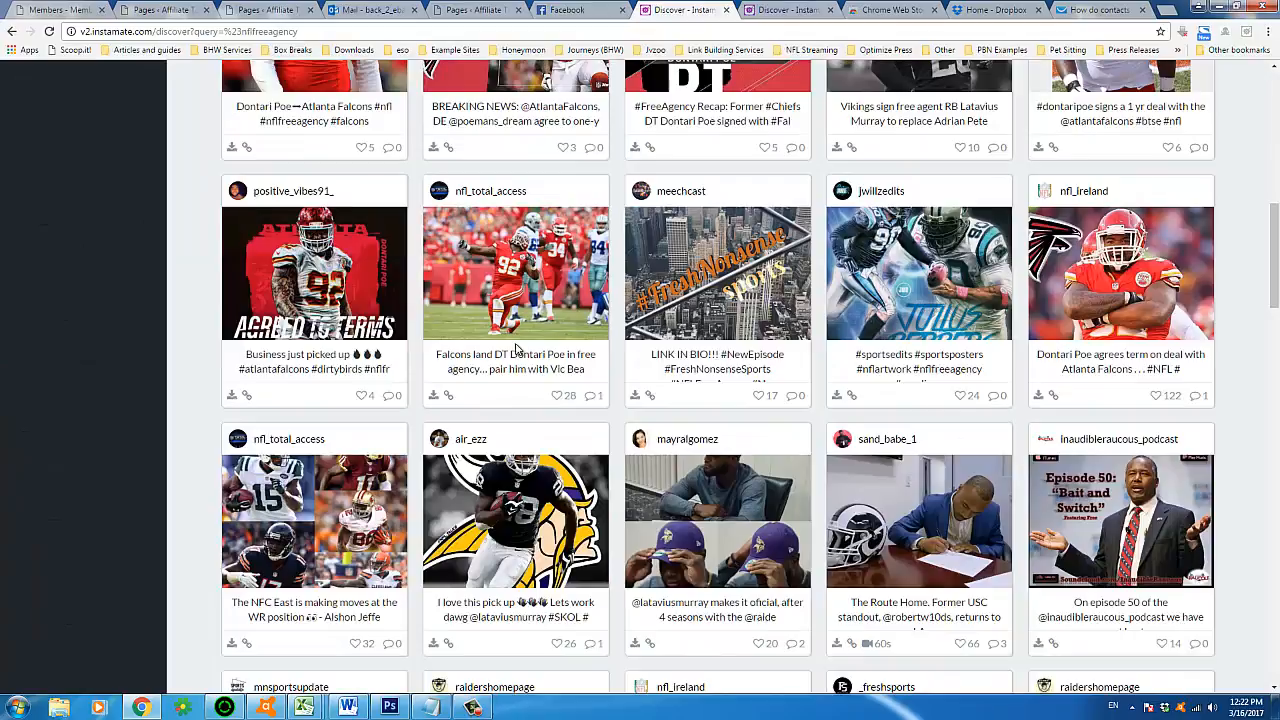
scroll(517, 348, down, 3)
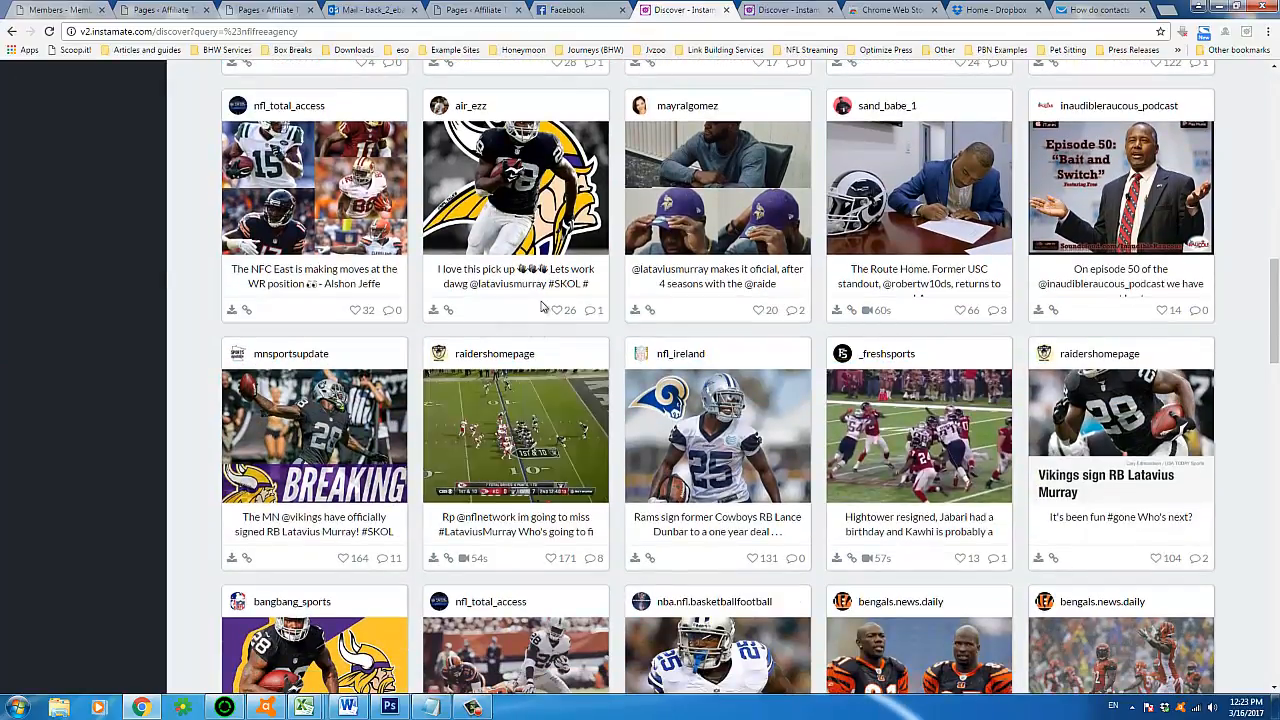
scroll(514, 335, up, 9)
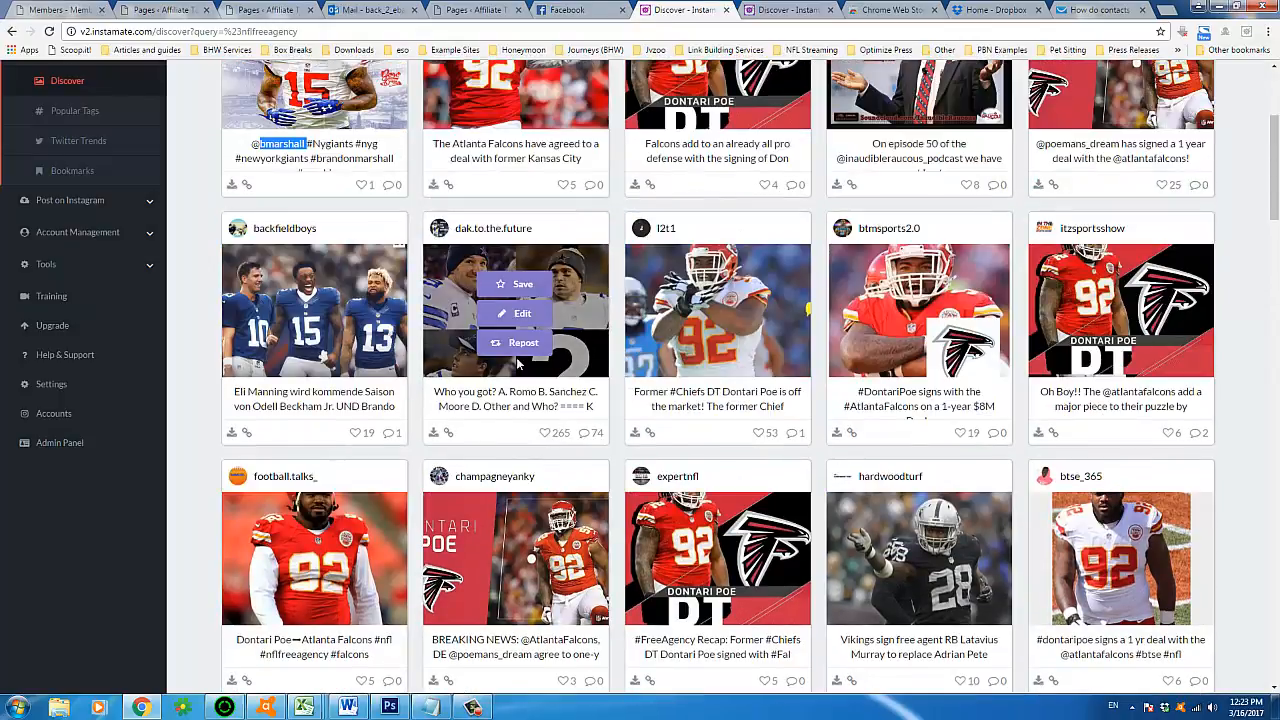
scroll(519, 367, up, 2)
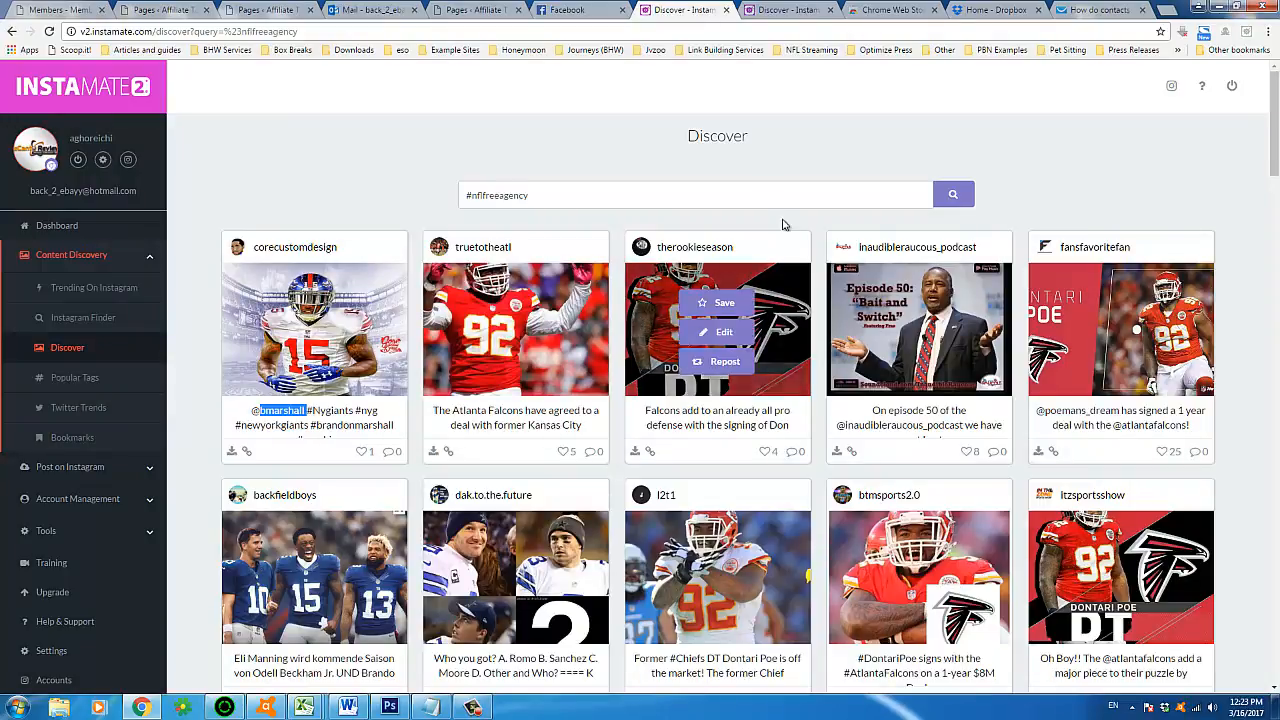
scroll(880, 330, down, 5)
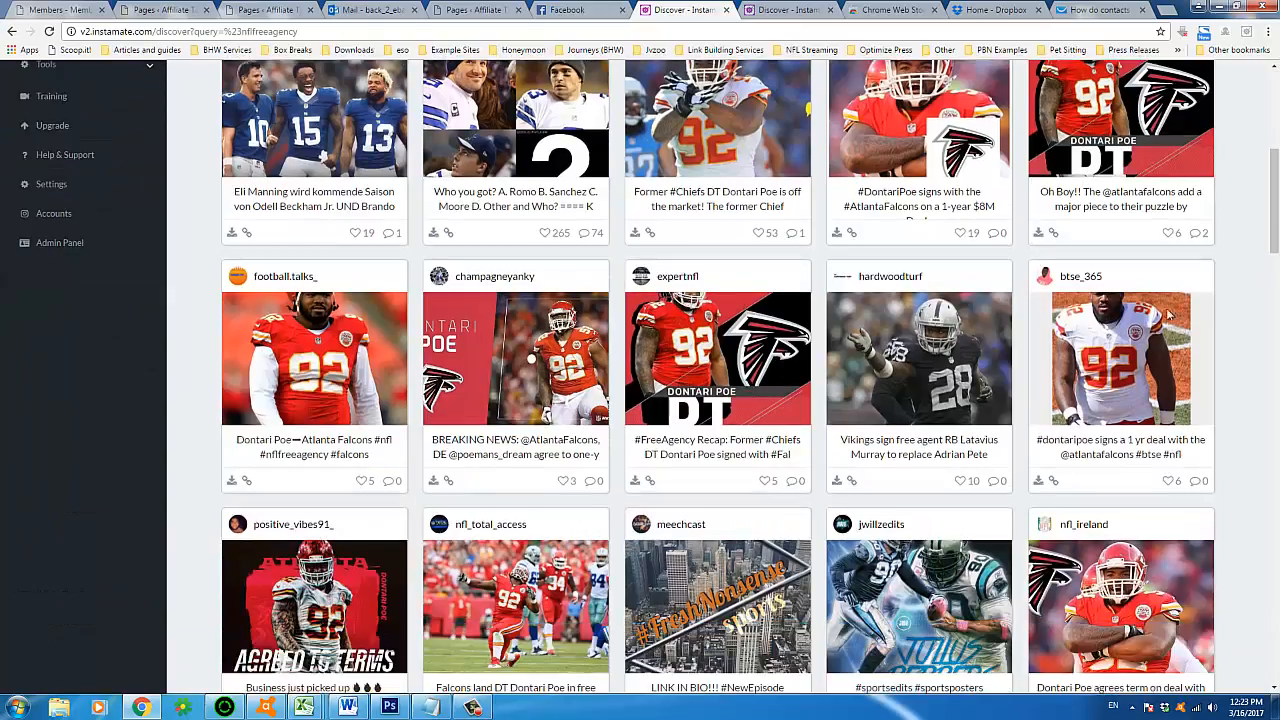
- Save the truetotheatl post about the Atlanta Falcons deal to the bookmarks and dismiss the confirmation
scroll(1000, 372, up, 3)
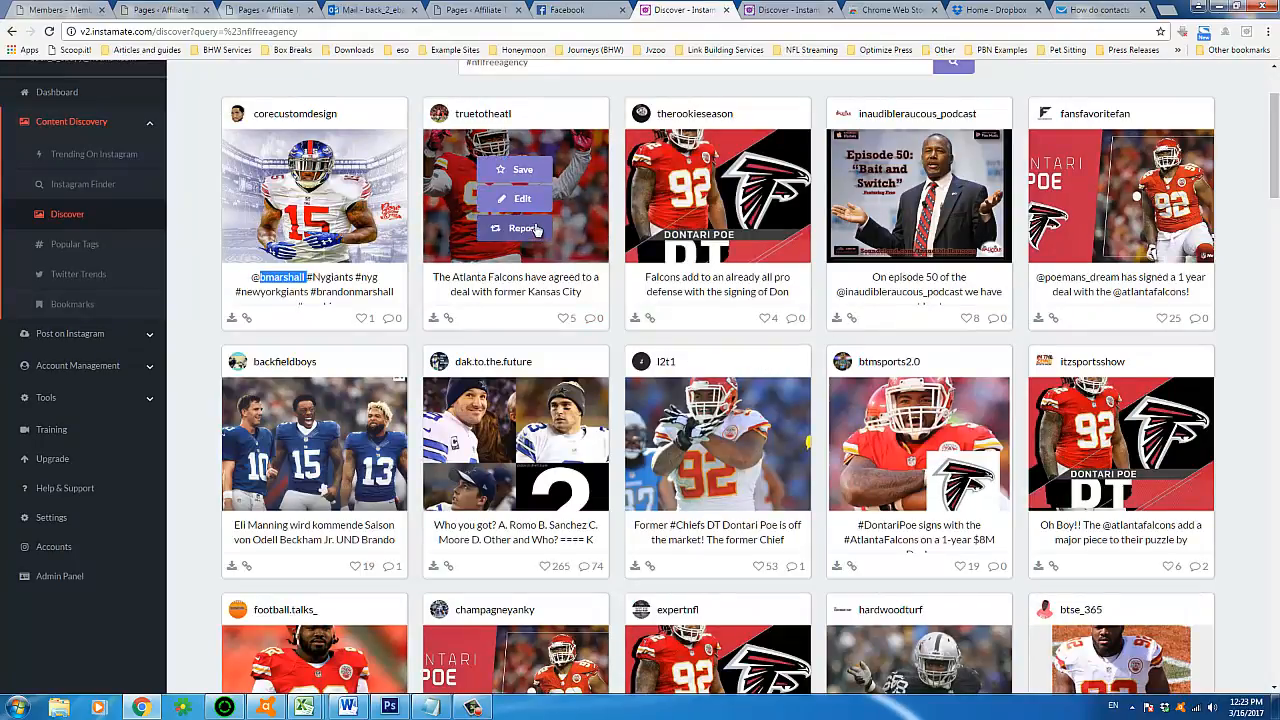
mouse_move(508, 167)
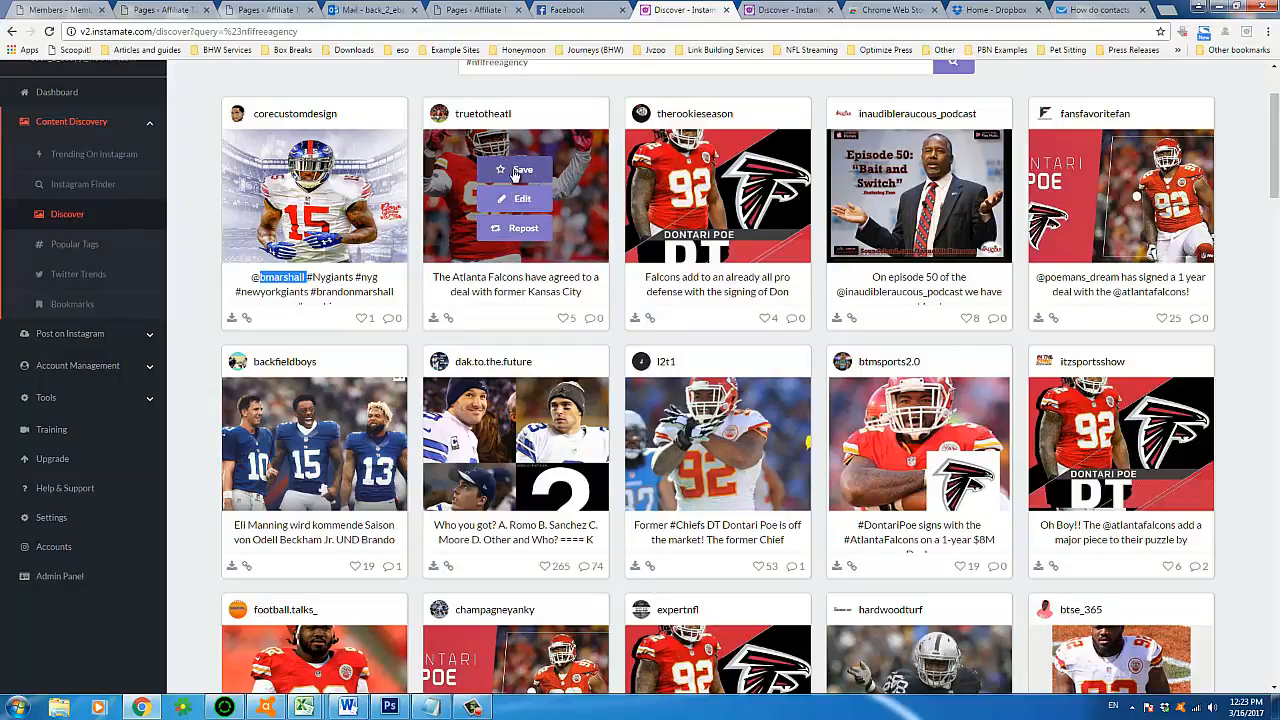
click(515, 172)
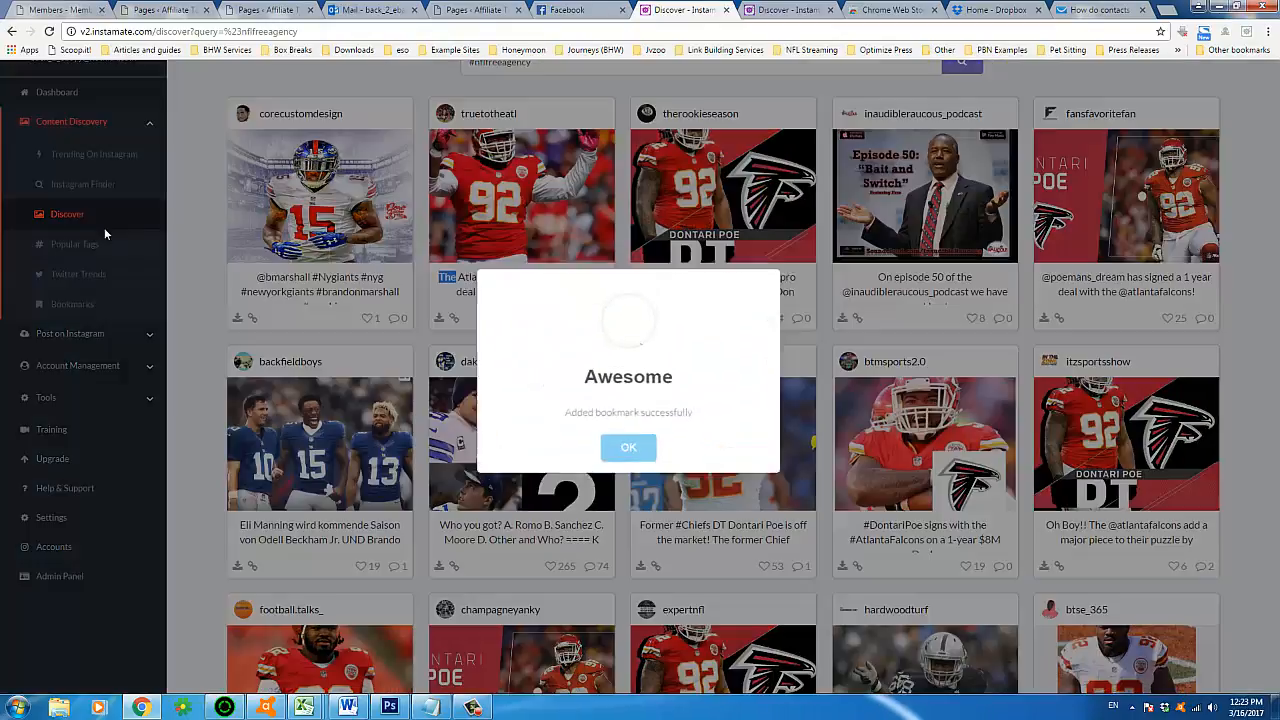
click(628, 452)
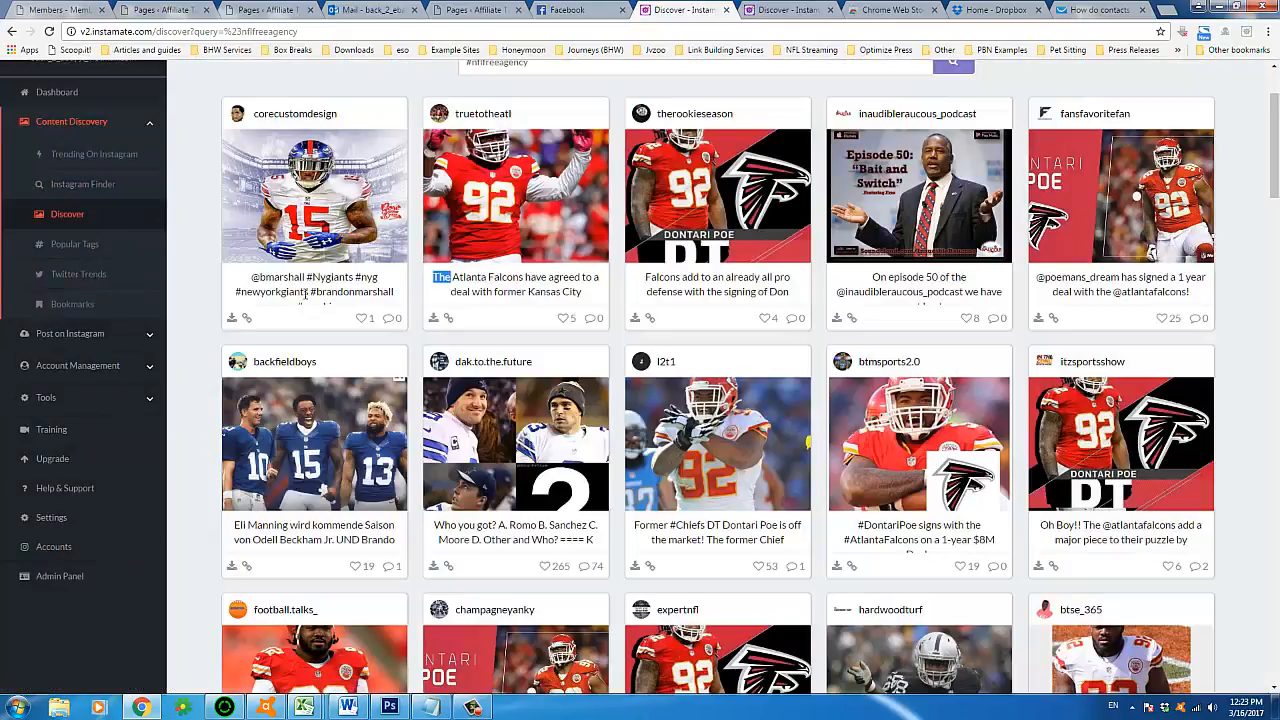
- Go to the Bookmarks page and open the repost form for the saved Atlanta Falcons post
click(95, 309)
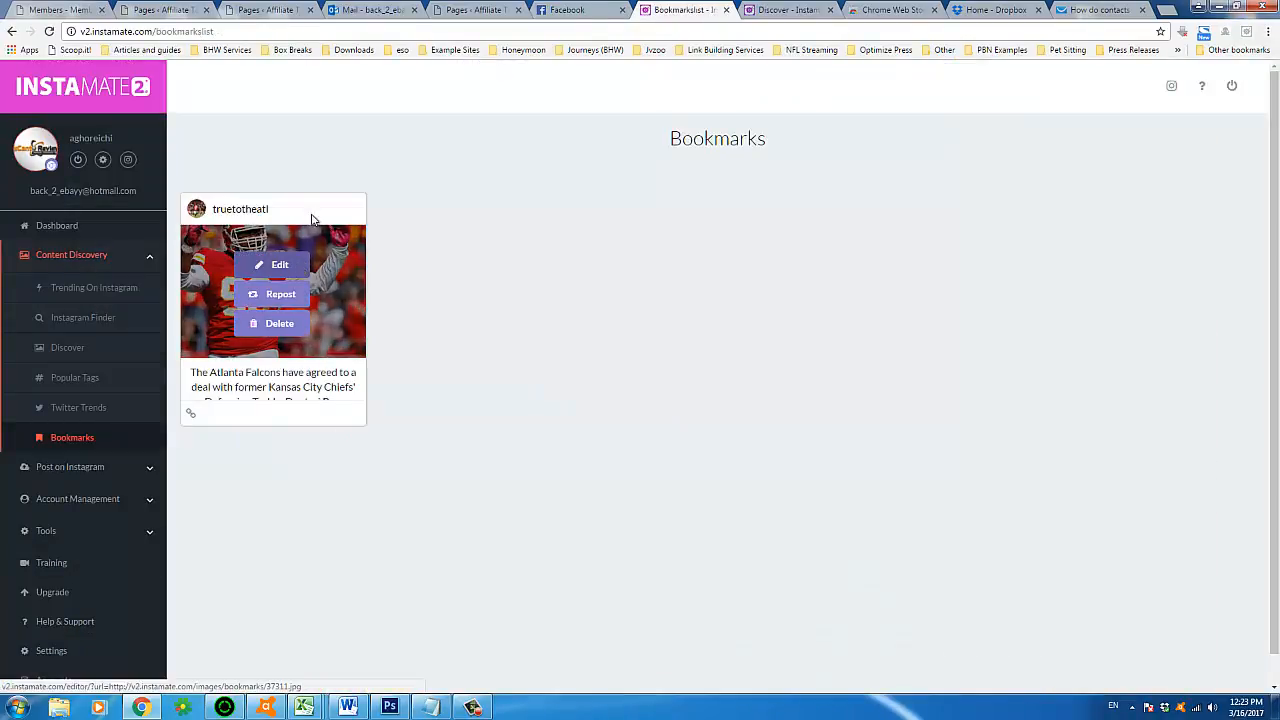
mouse_move(295, 285)
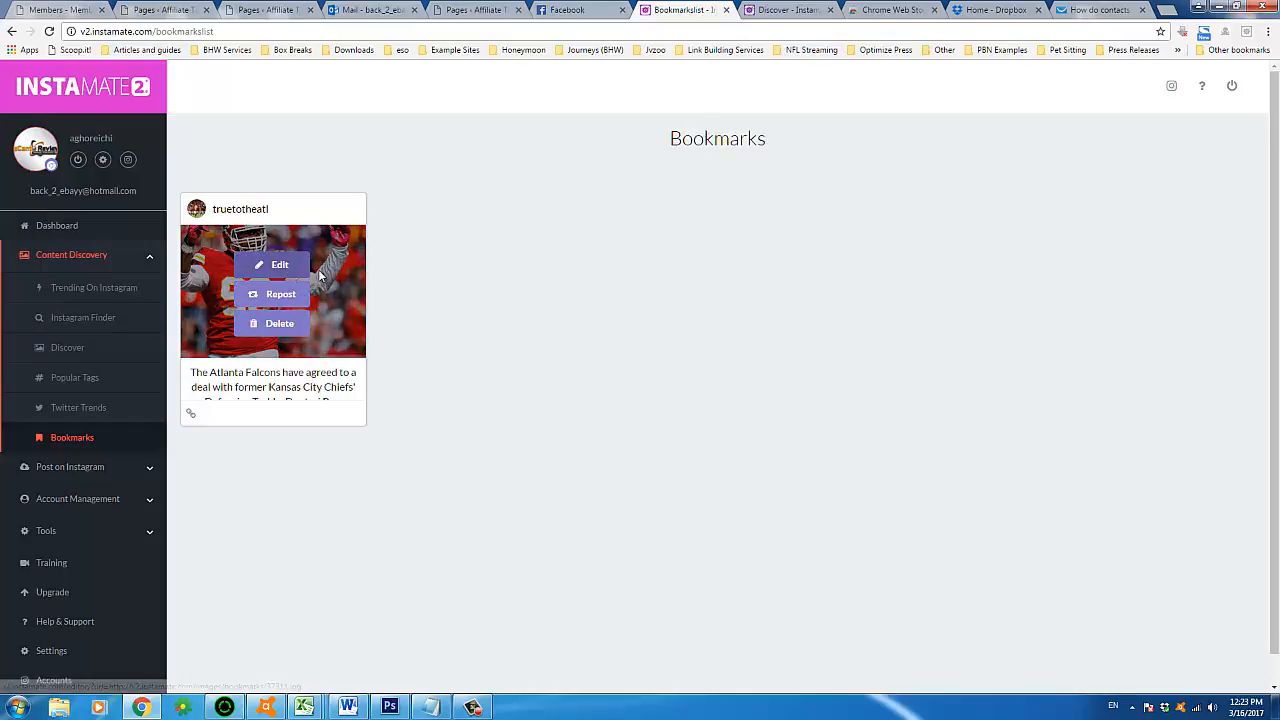
click(282, 295)
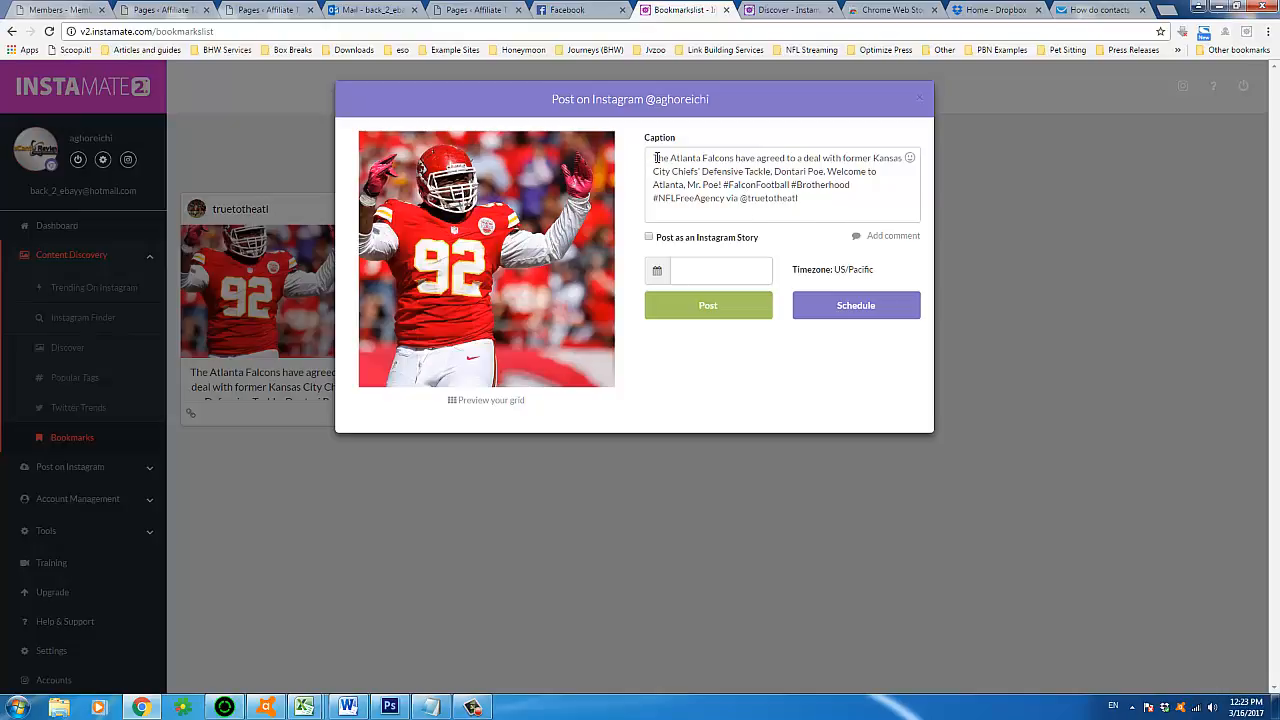
- Review the caption of the Atlanta Falcons post in the repost form, including its hashtags and account mention
drag(653, 158, 798, 199)
click(812, 207)
click(808, 200)
click(728, 185)
click(722, 199)
click(723, 183)
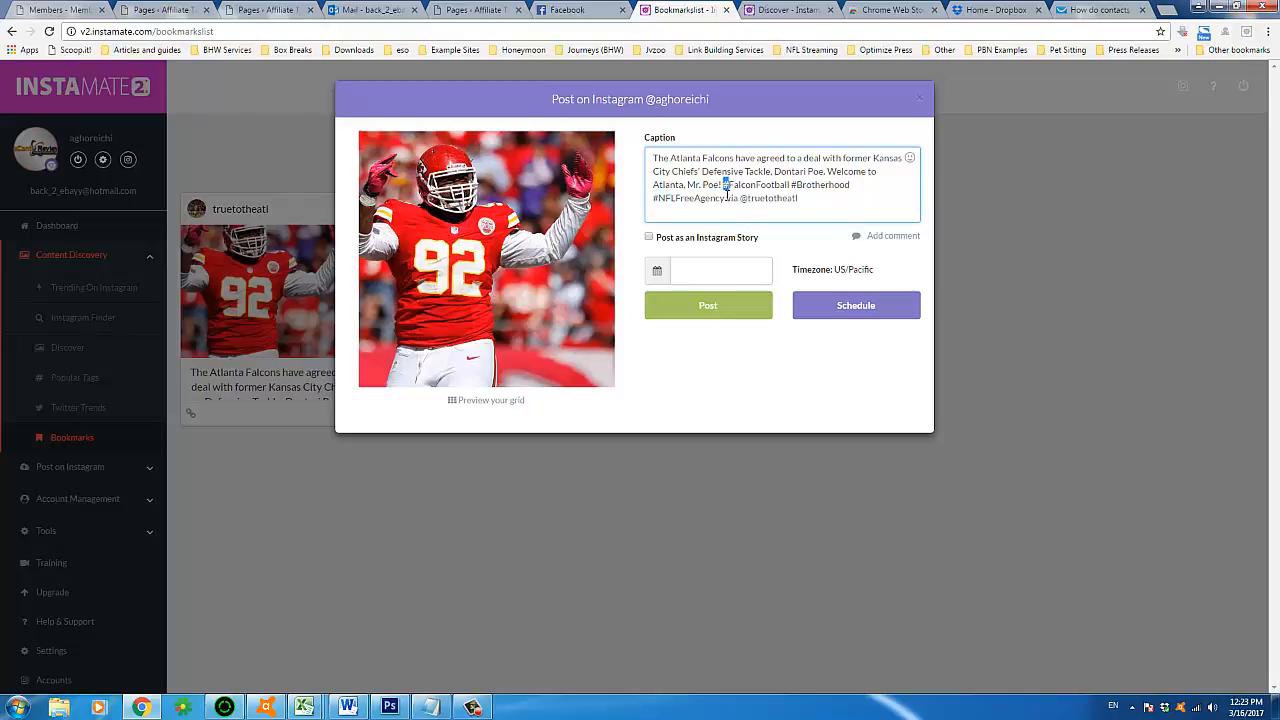
drag(725, 185, 800, 202)
click(711, 199)
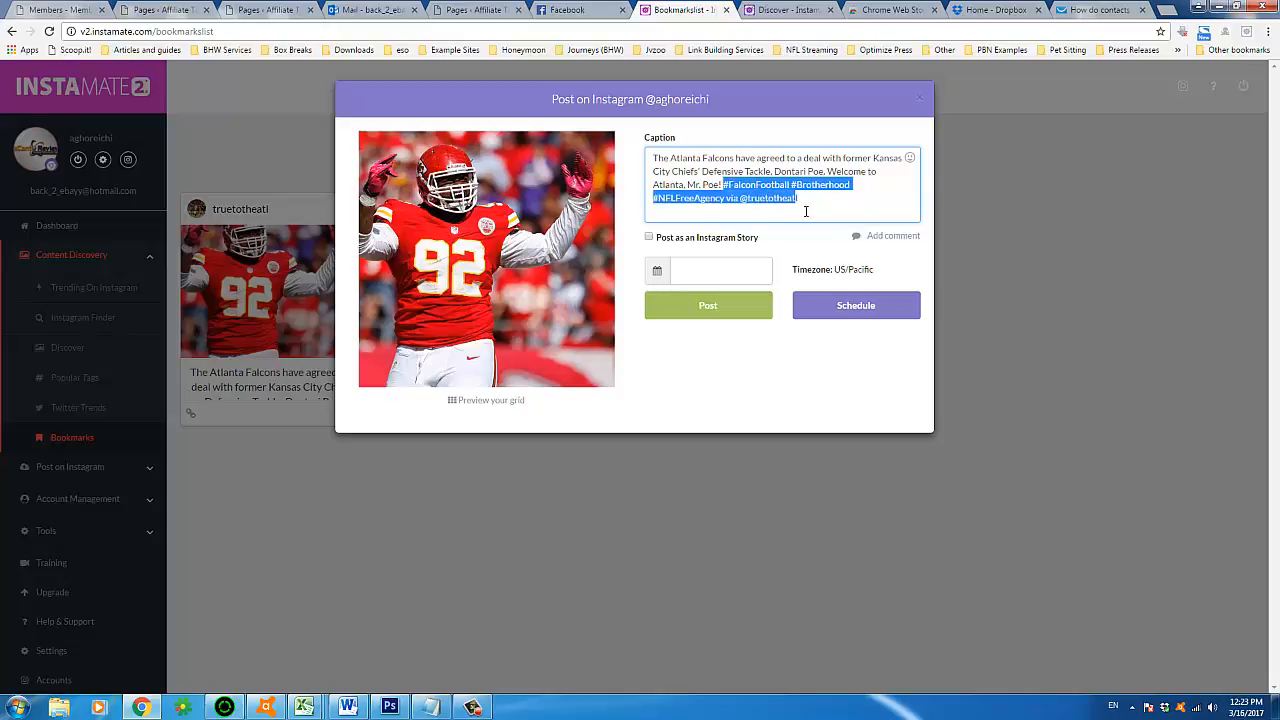
click(815, 210)
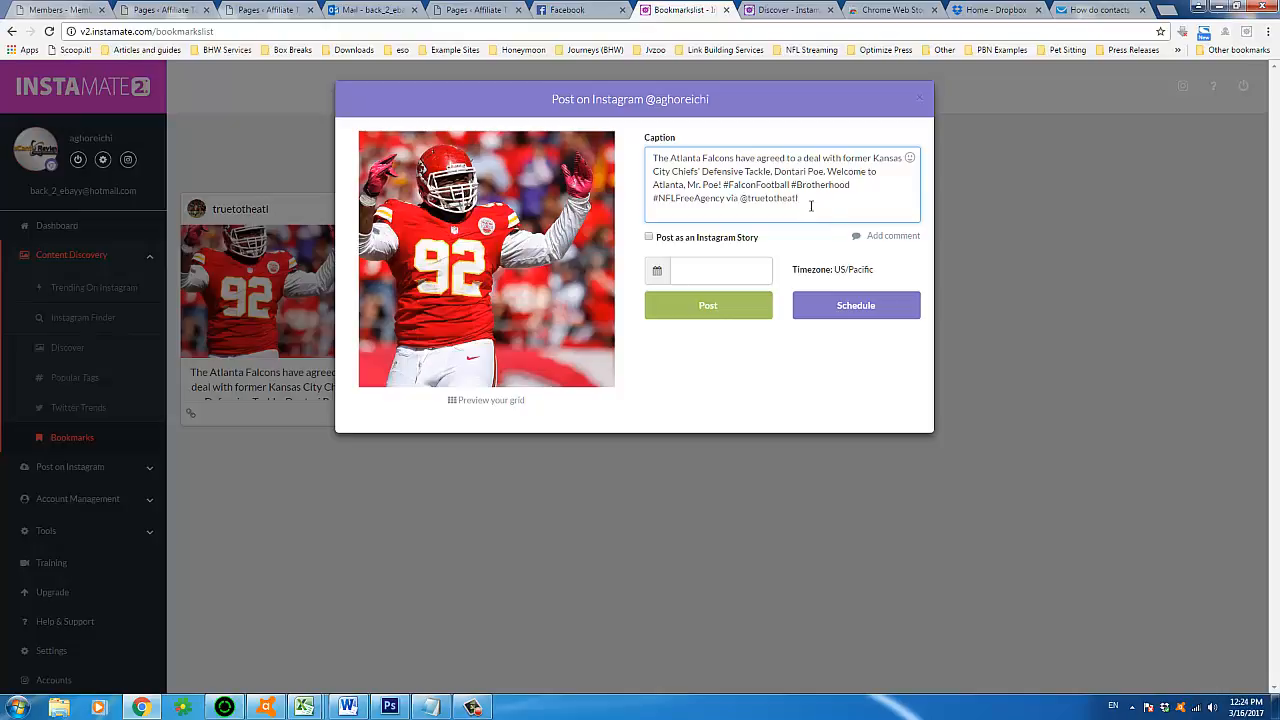
drag(724, 186, 823, 196)
key(ctrl+c)
right_click(767, 200)
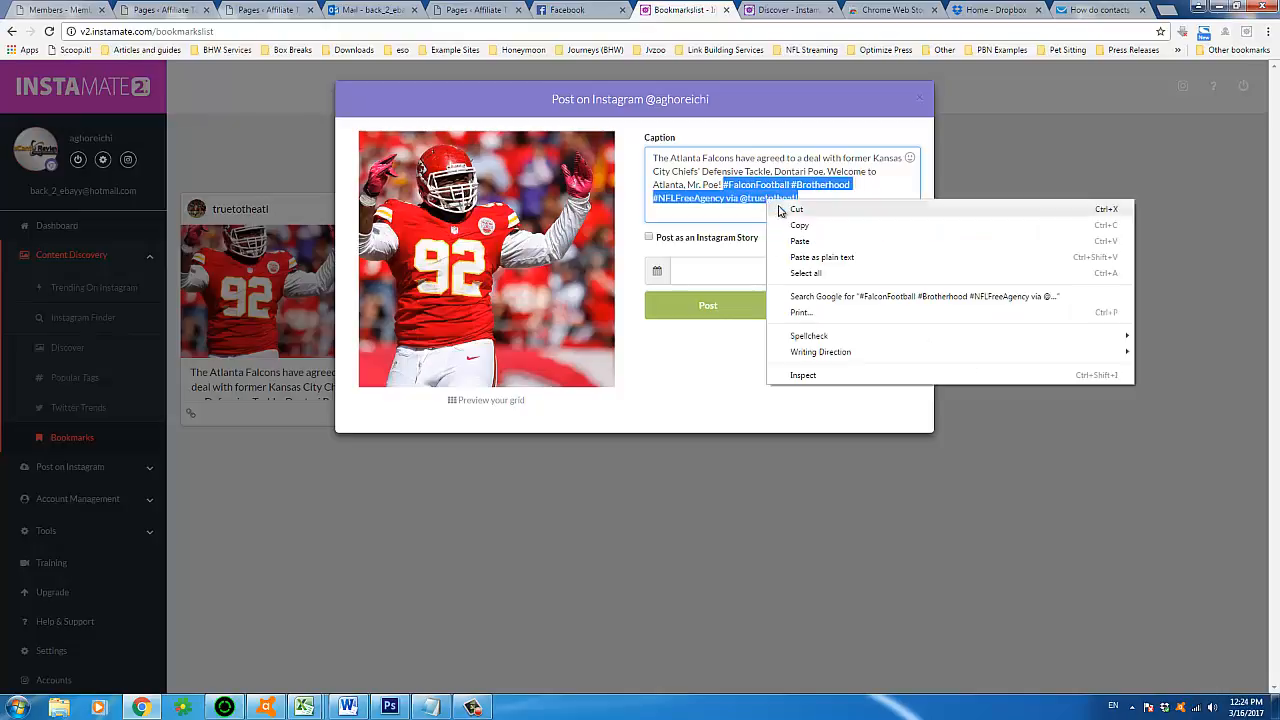
click(795, 205)
click(884, 238)
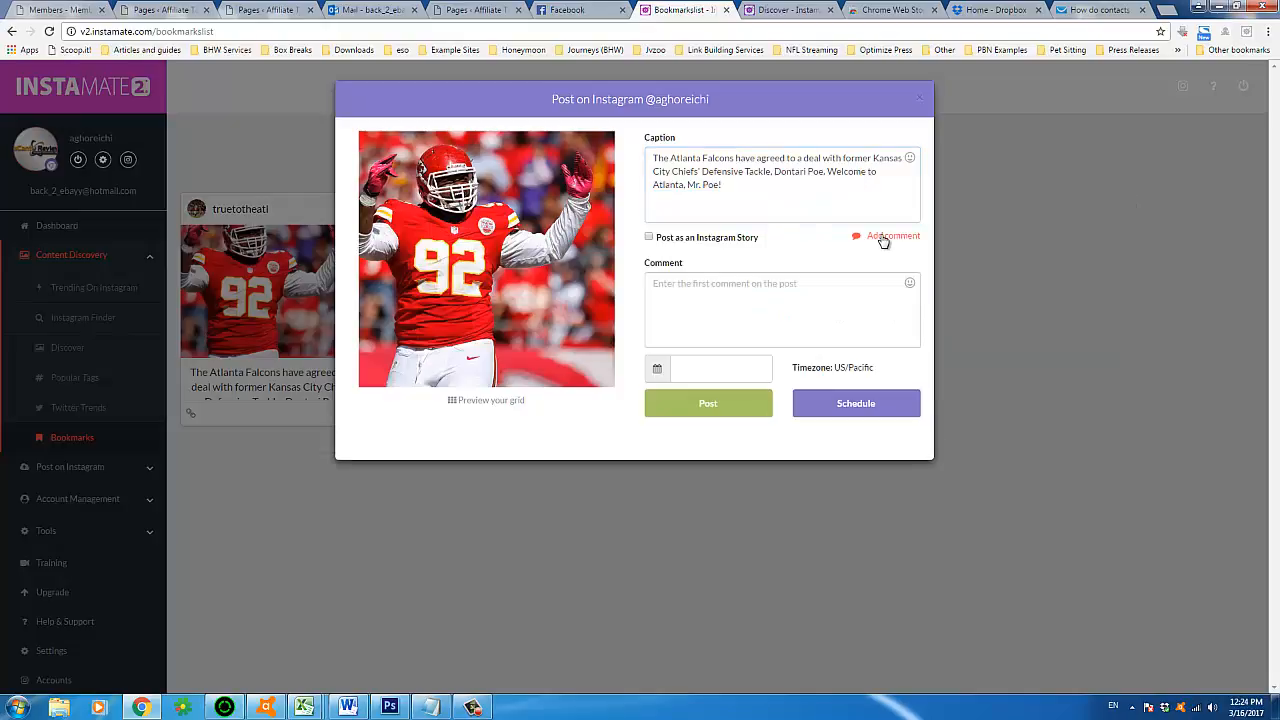
click(716, 292)
right_click(770, 294)
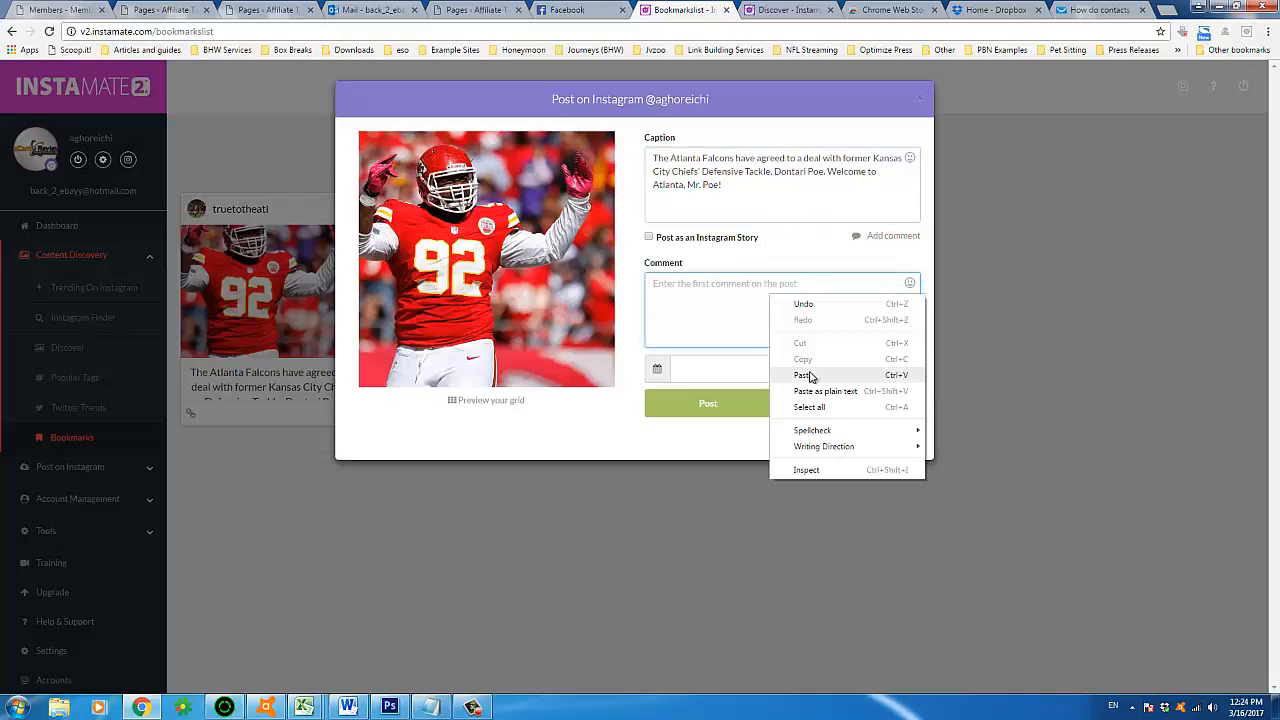
click(805, 374)
- Append the hashtags #AtlantaFalcons and #NFL to the end of the first comment
drag(653, 284, 830, 285)
click(792, 323)
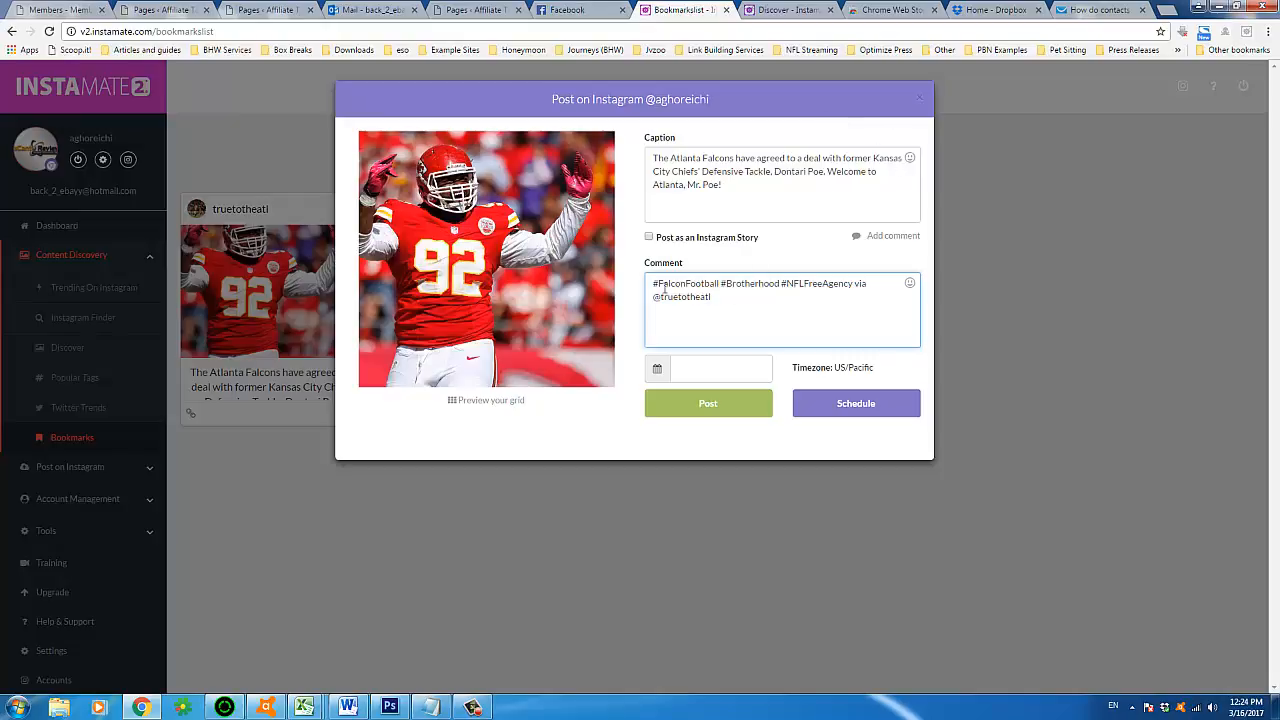
drag(655, 284, 734, 320)
click(734, 320)
drag(655, 284, 745, 310)
click(745, 310)
drag(664, 284, 726, 292)
click(748, 295)
triple_click(727, 284)
click(711, 333)
- Look at the date and time choices for scheduling the post and close the Windows color scheme dialog
click(685, 366)
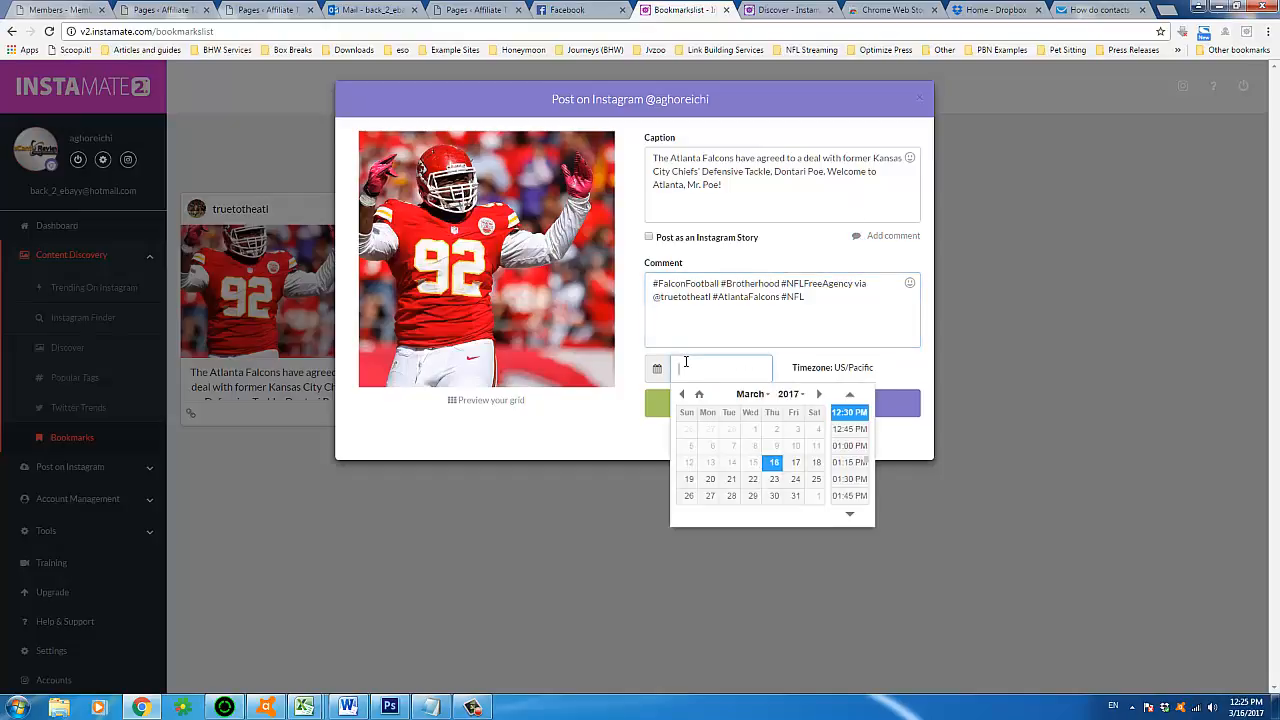
click(838, 310)
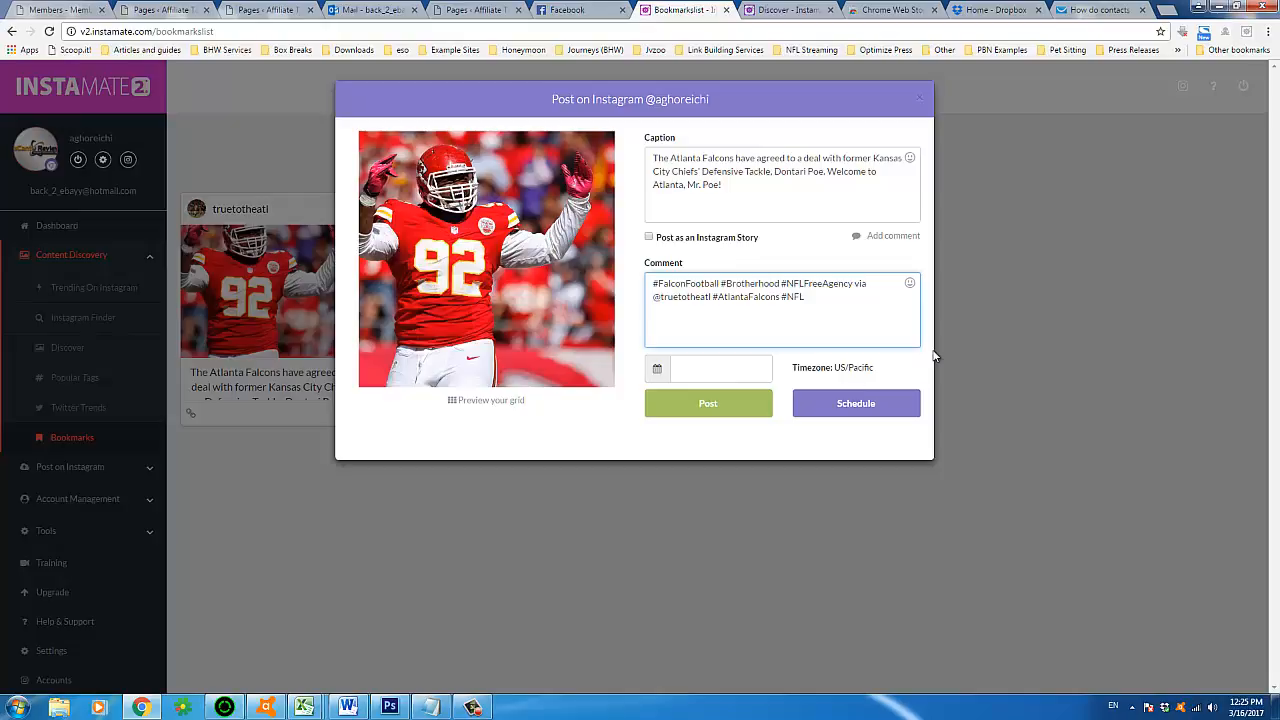
triple_click(738, 316)
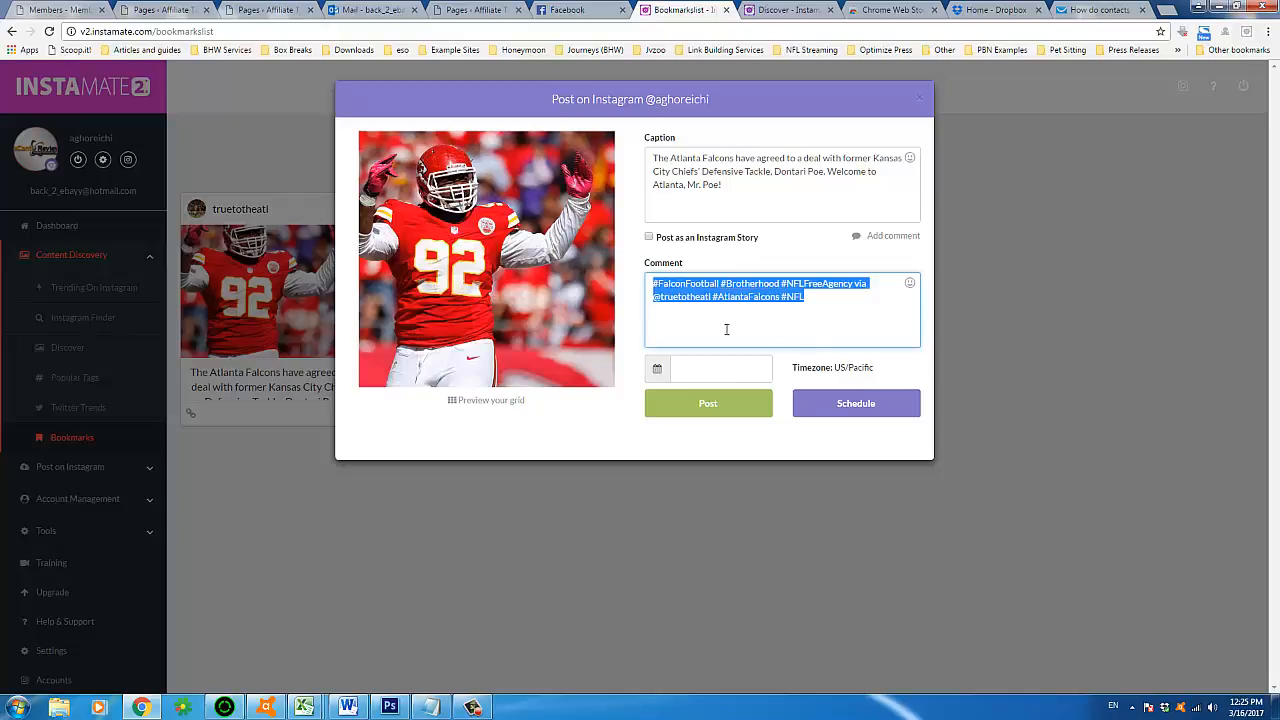
click(710, 324)
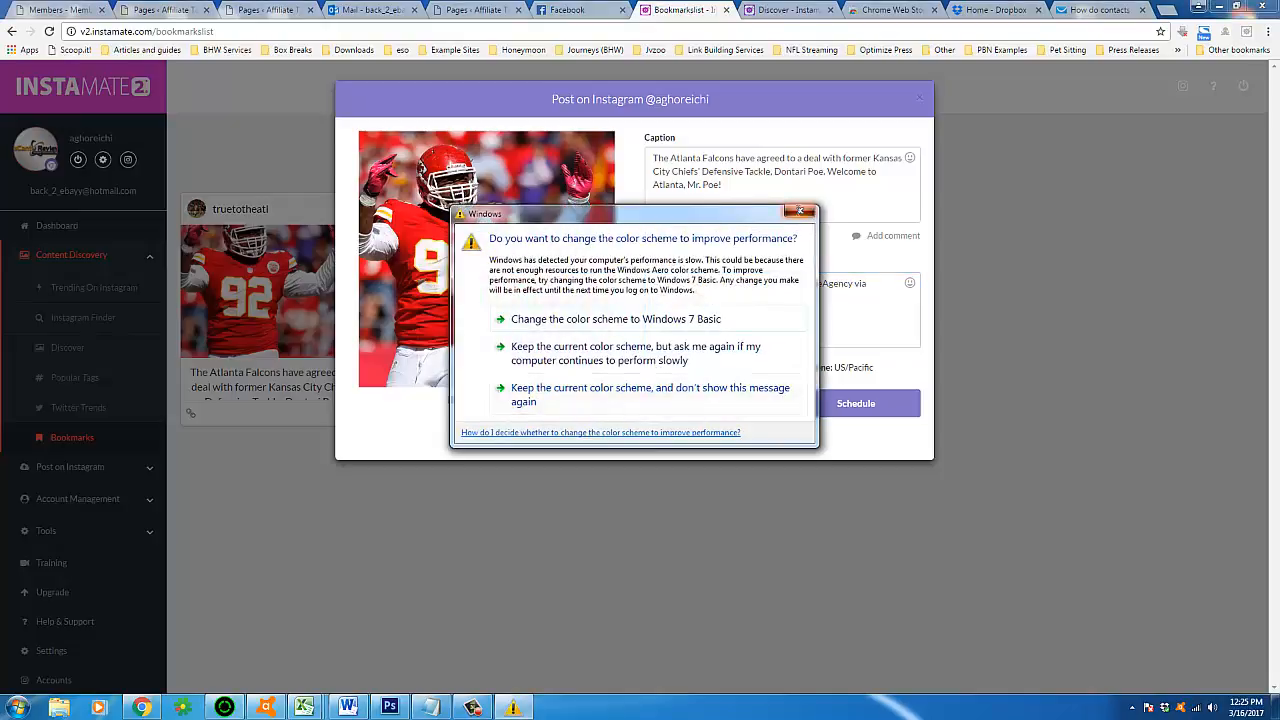
click(798, 212)
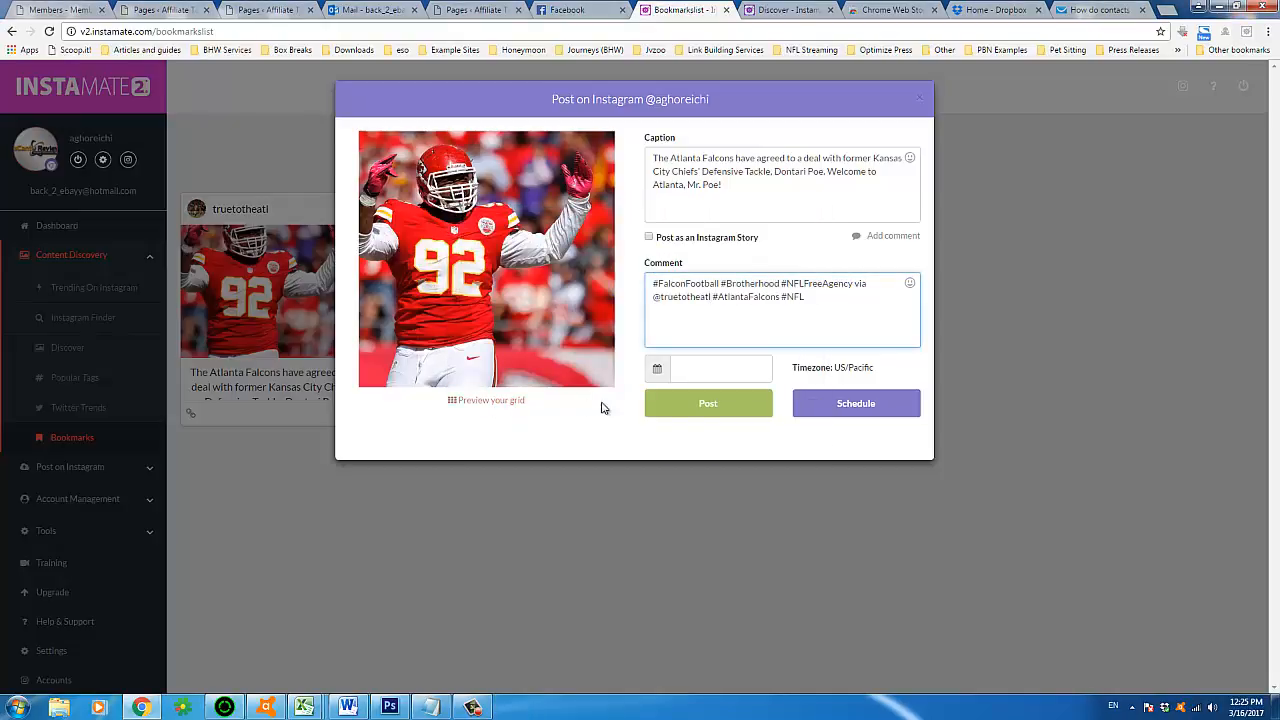
- Preview how the Atlanta Falcons photo fits into the account's profile grid and close the preview
click(494, 404)
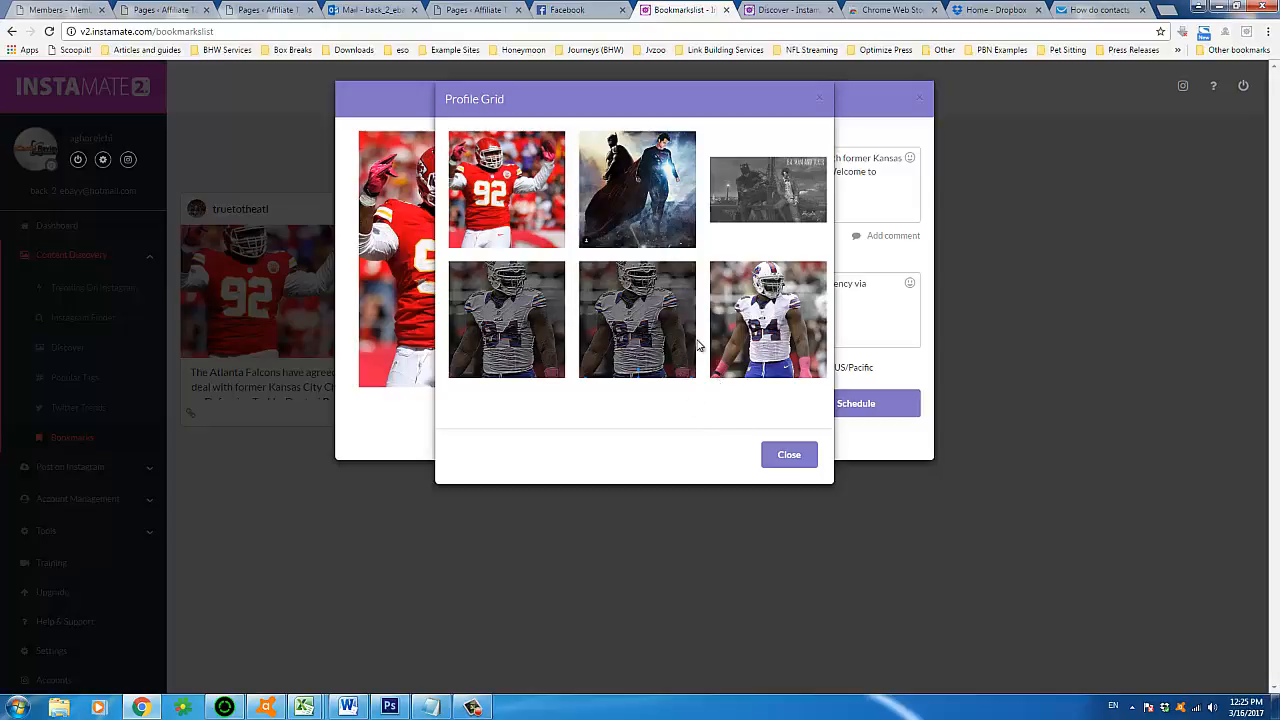
triple_click(488, 99)
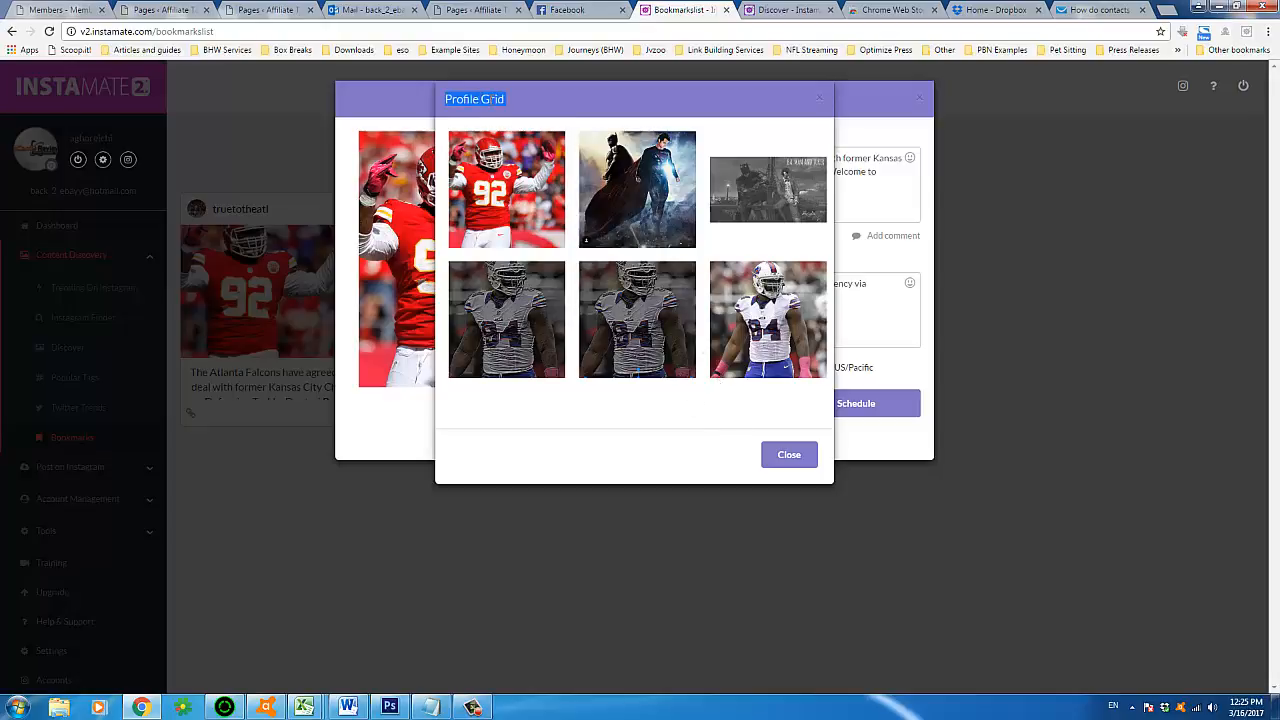
click(488, 99)
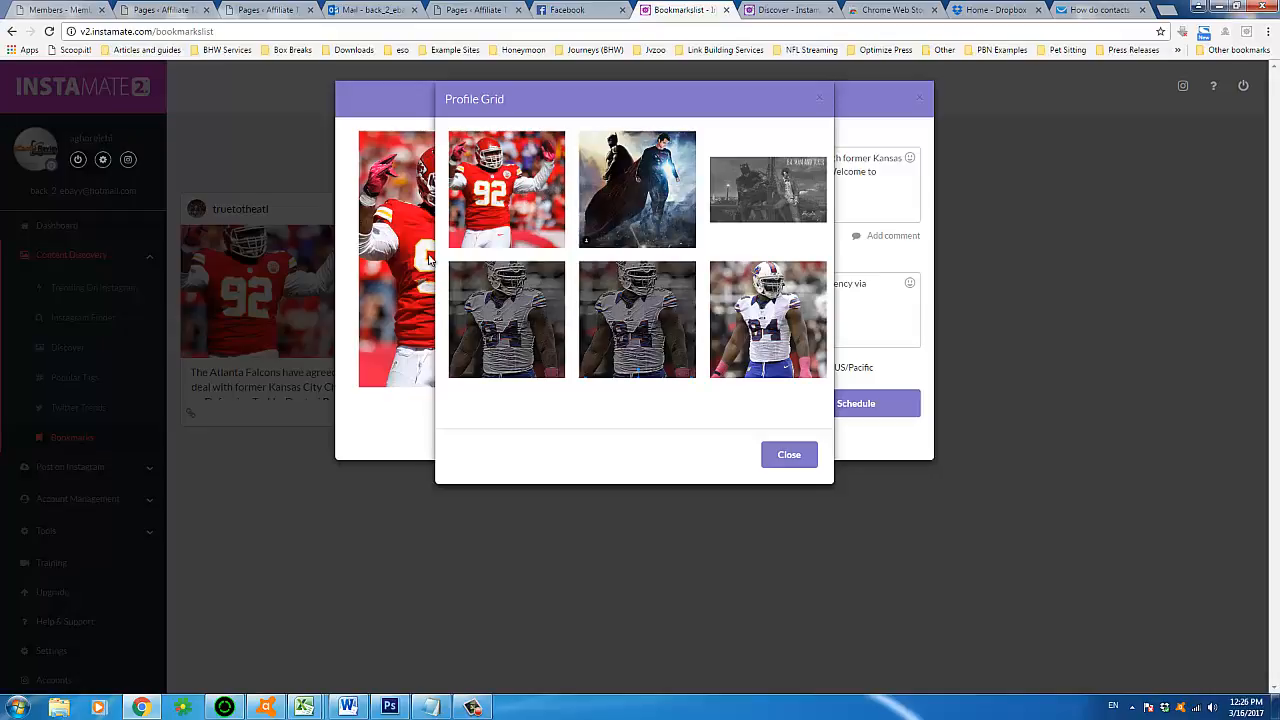
click(806, 212)
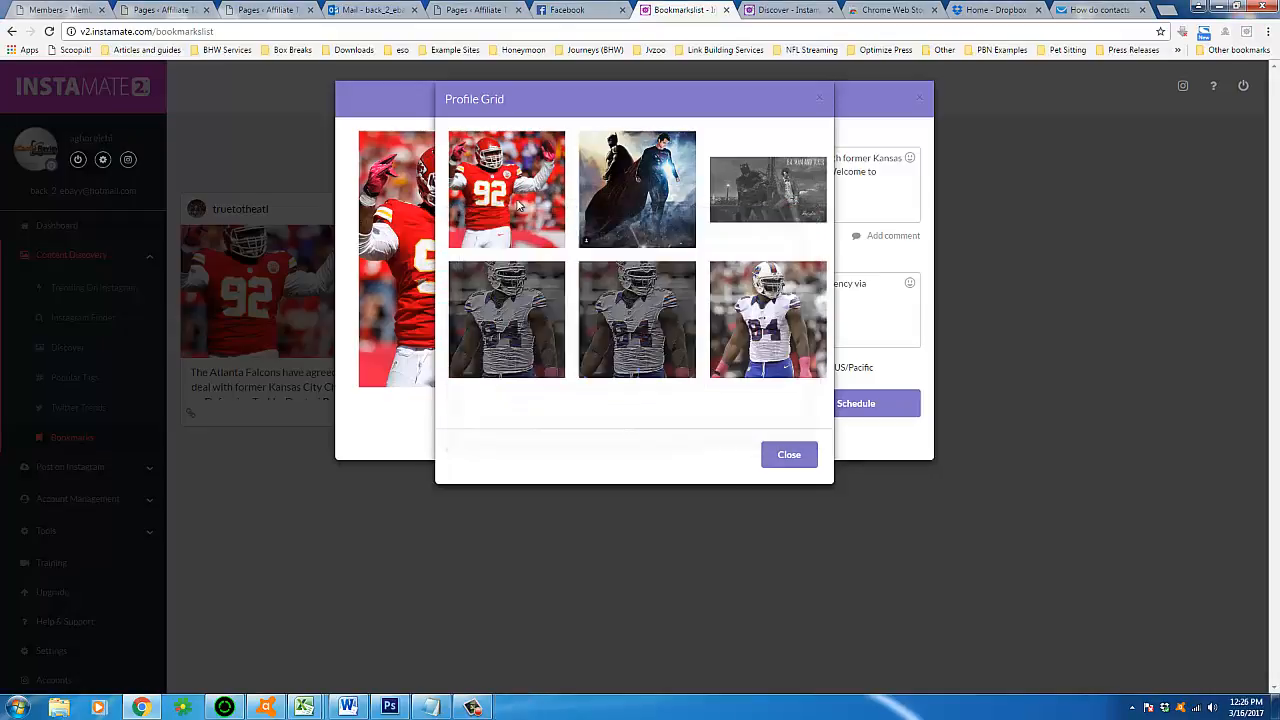
click(795, 458)
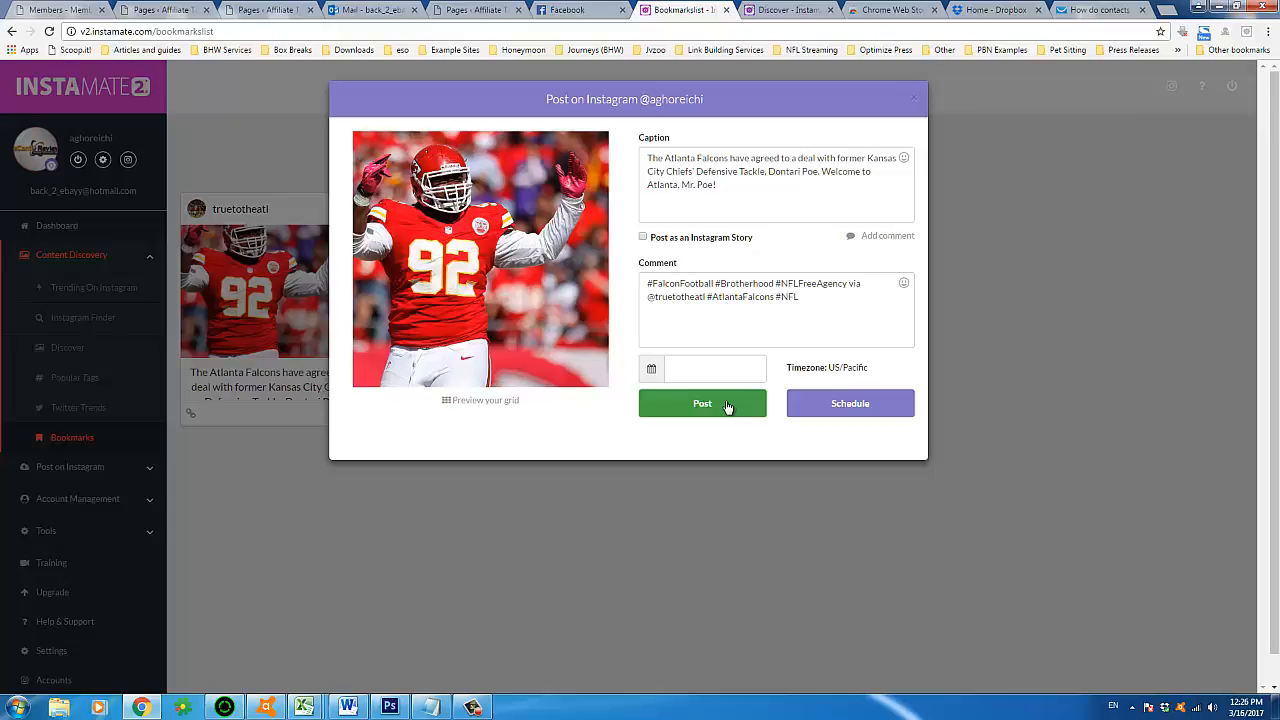
- Publish the Atlanta Falcons post to Instagram immediately and finish without adding another comment
click(728, 406)
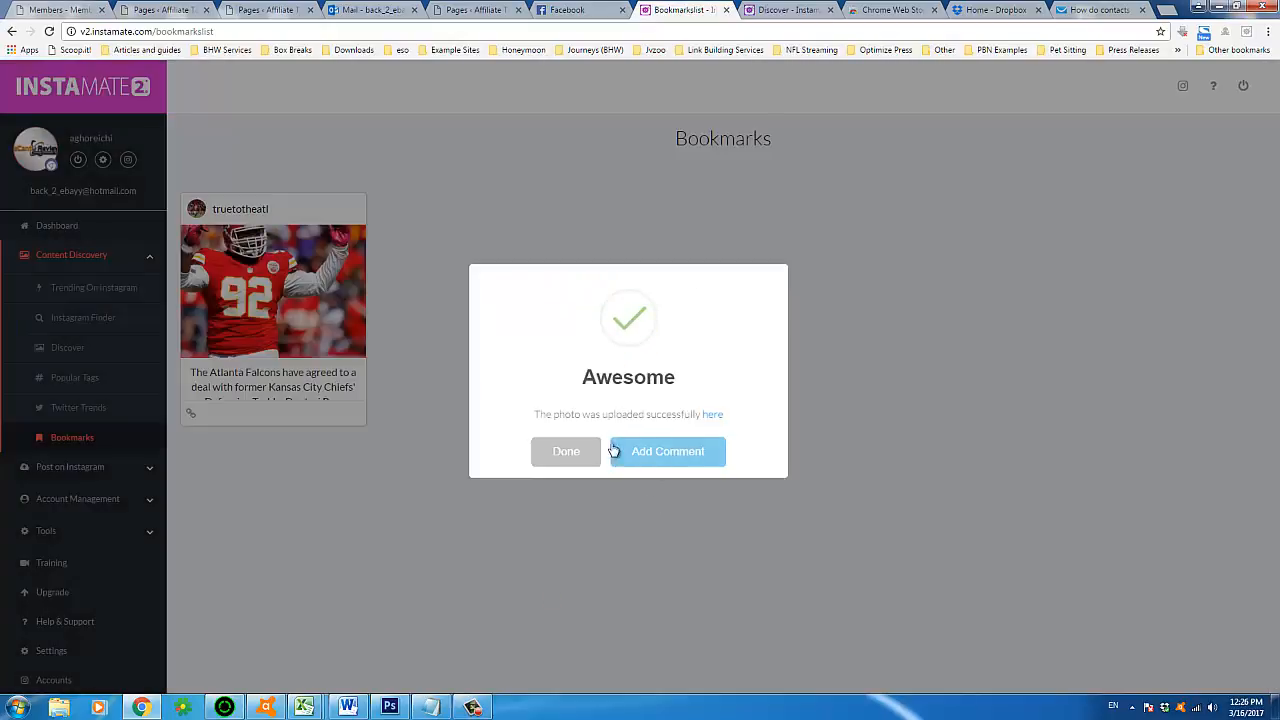
click(583, 456)
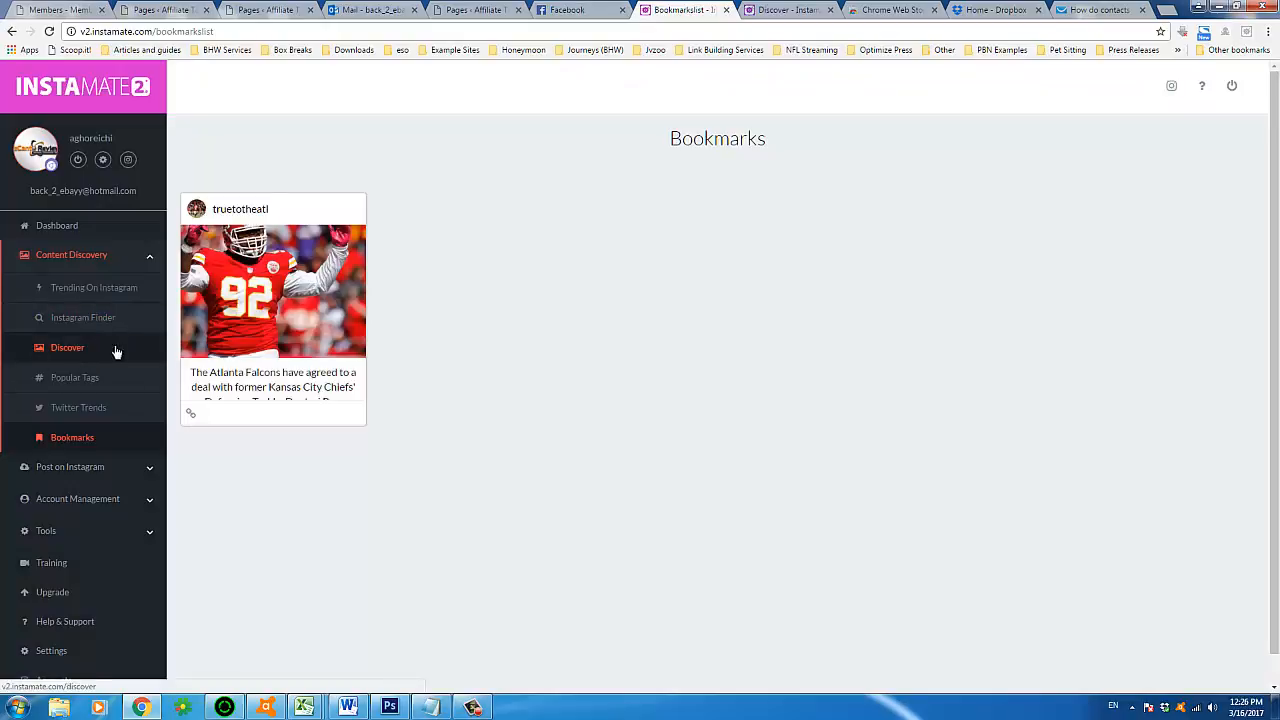
- Go to the Discover page and search for Instagram content with the keyword funny
click(60, 348)
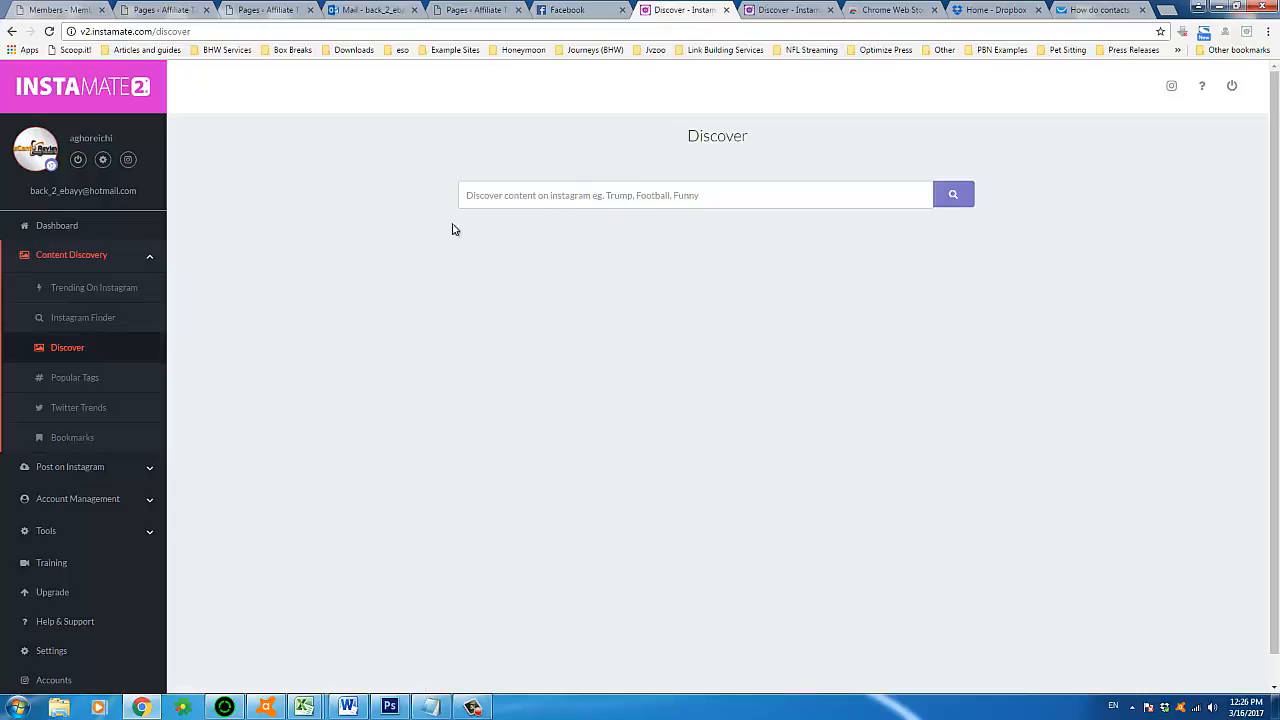
click(728, 195)
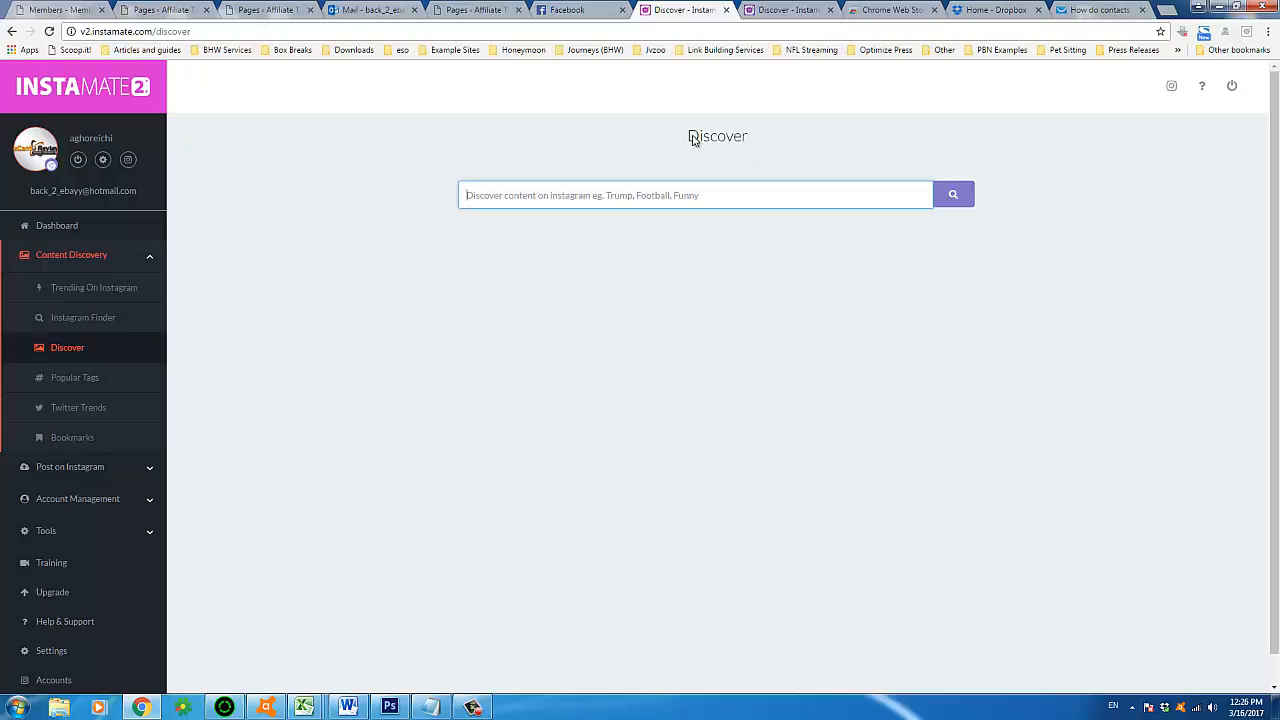
text(funny)
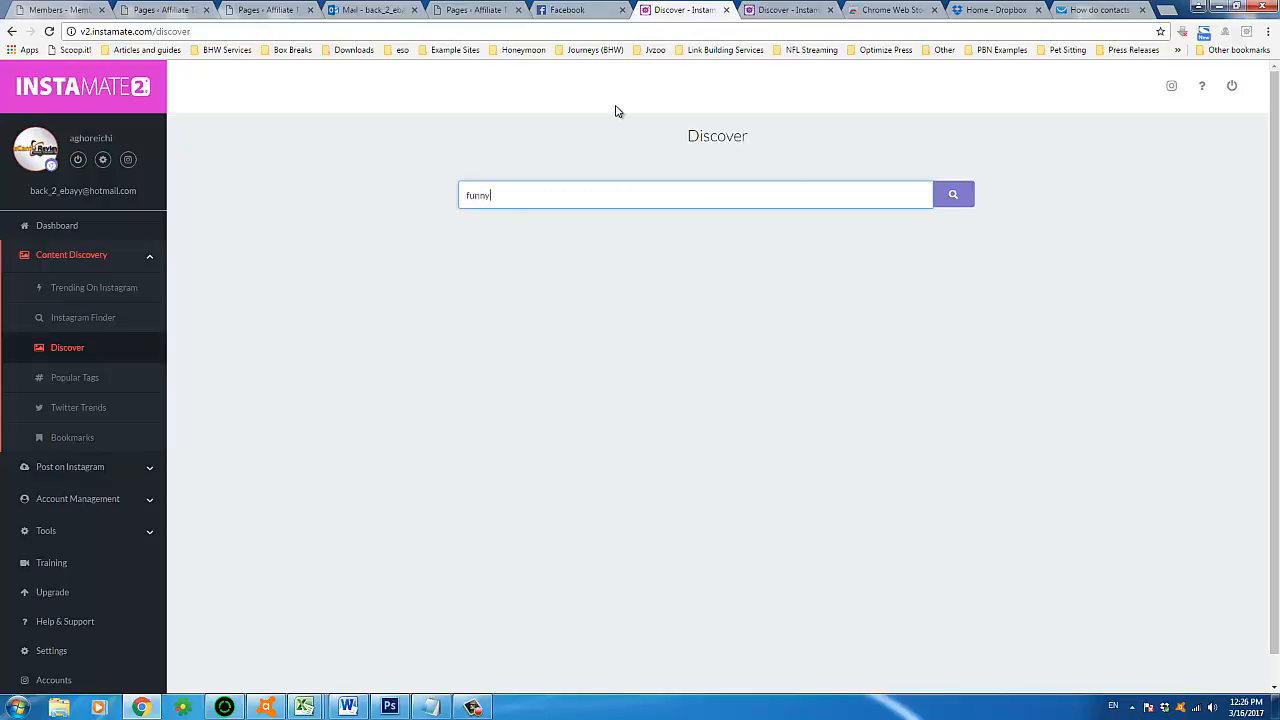
click(950, 204)
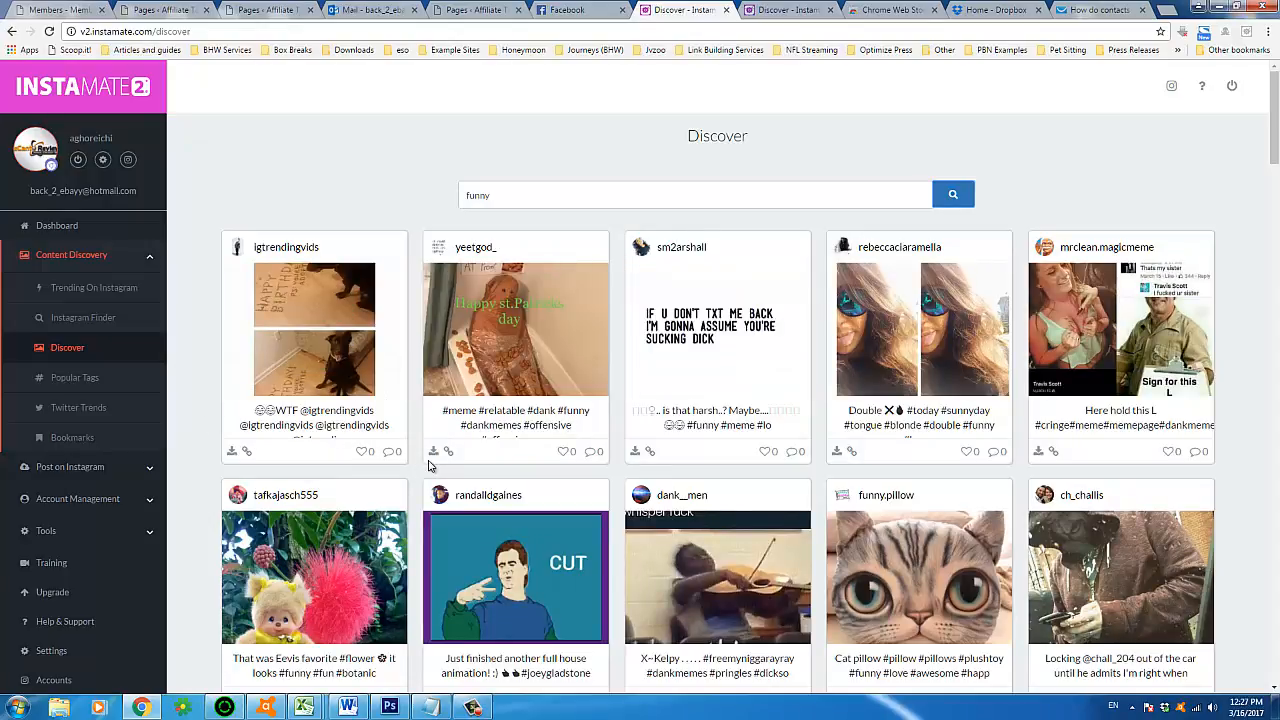
- Browse the funny results, view the original Instagram page of the third post and close it again
scroll(428, 462, down, 5)
scroll(428, 460, up, 1)
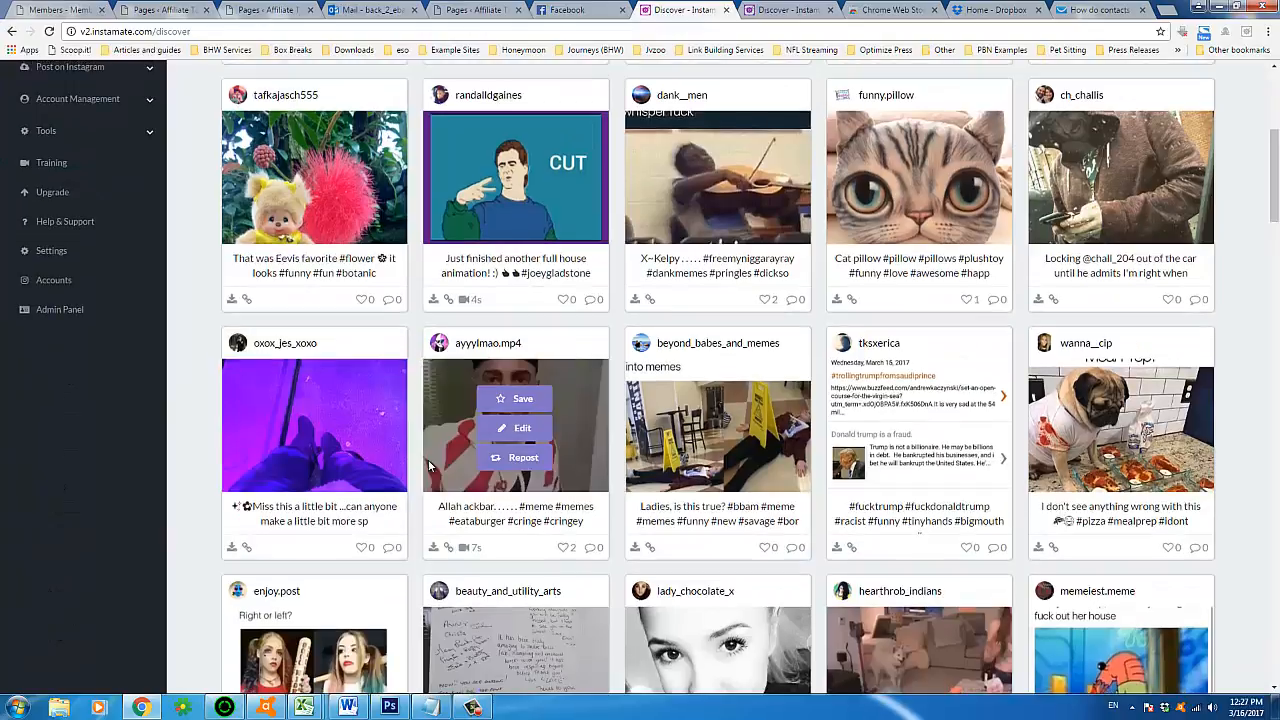
scroll(600, 300, up, 2)
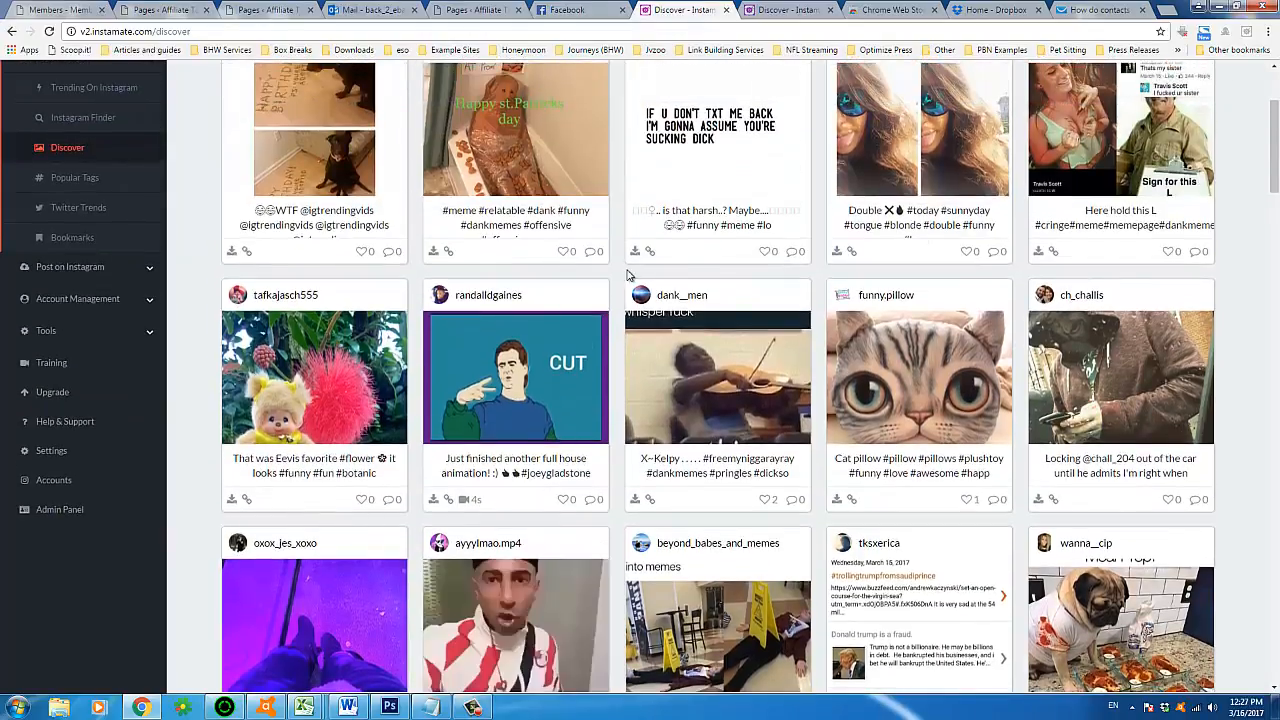
scroll(684, 254, up, 2)
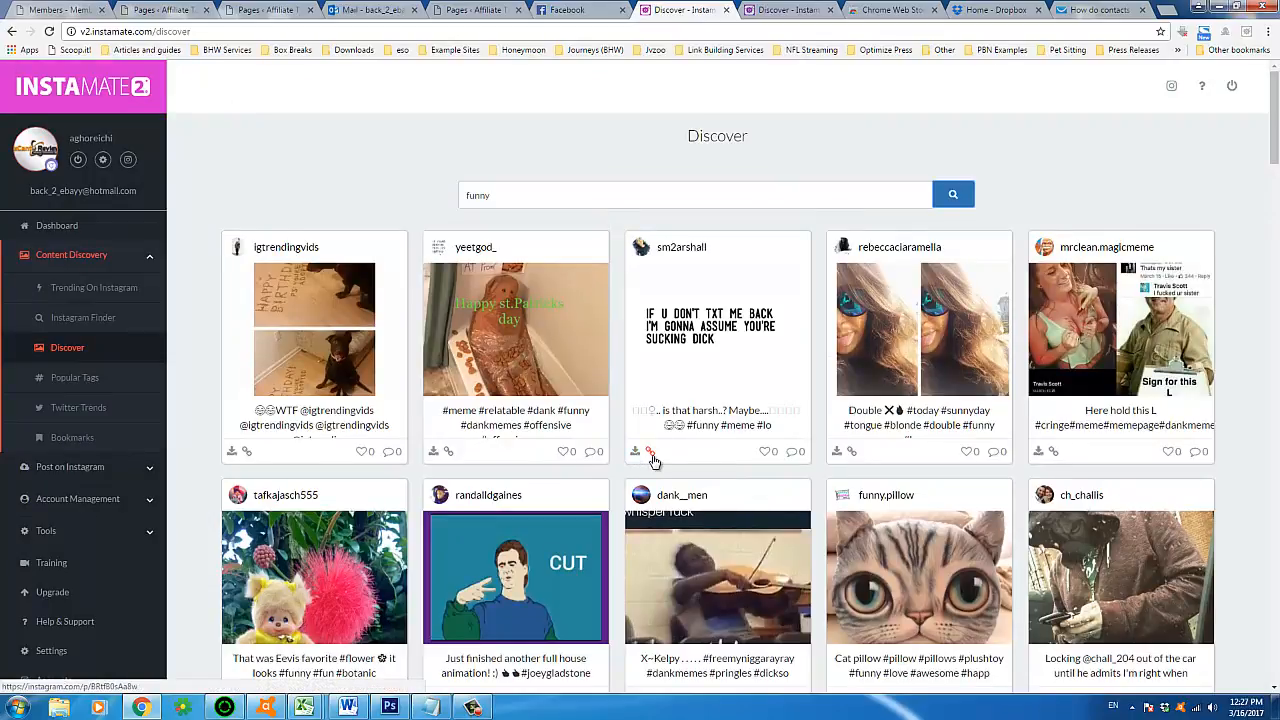
click(650, 452)
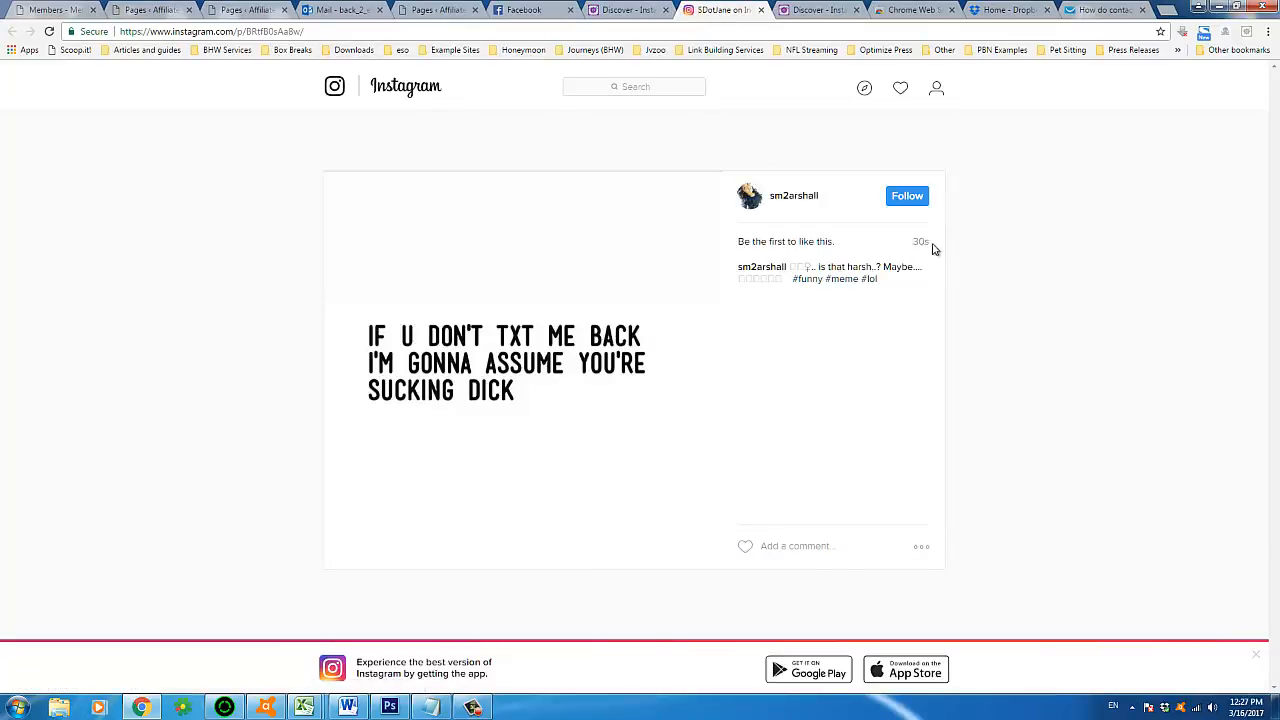
click(762, 11)
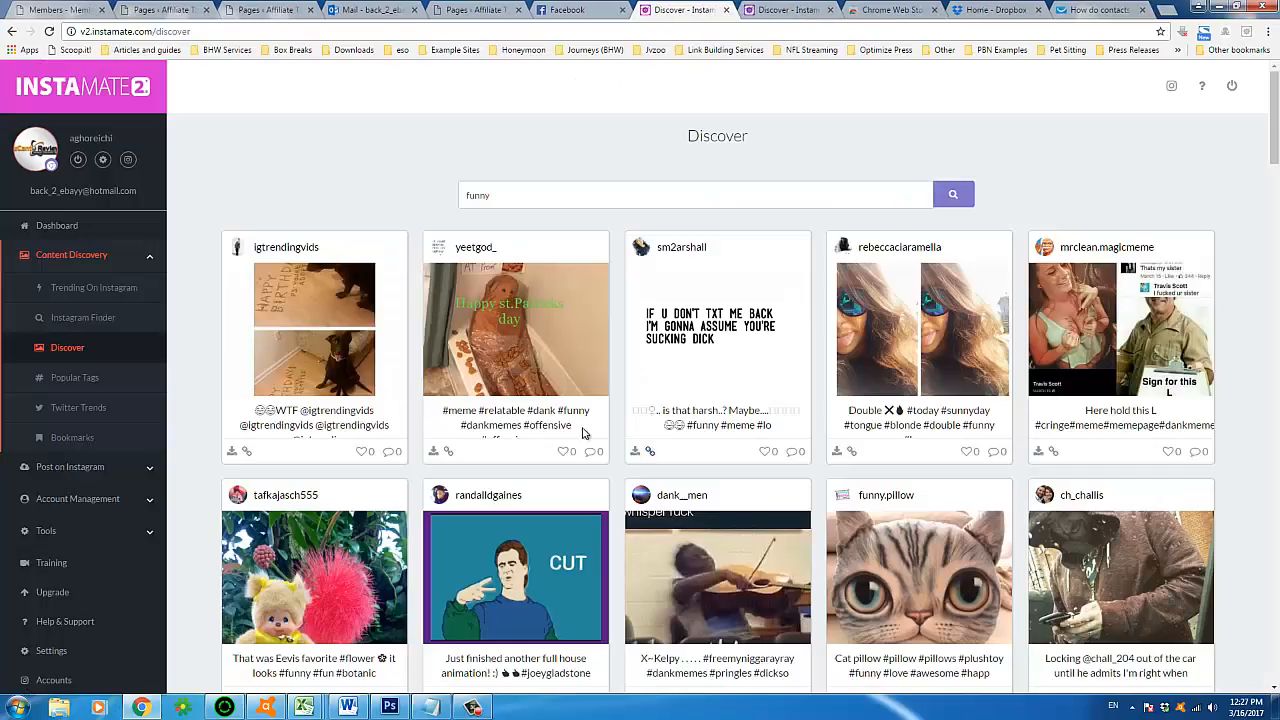
- Browse further down the funny results, checking their likes and comments, and go to the Popular Tags page
scroll(517, 378, down, 2)
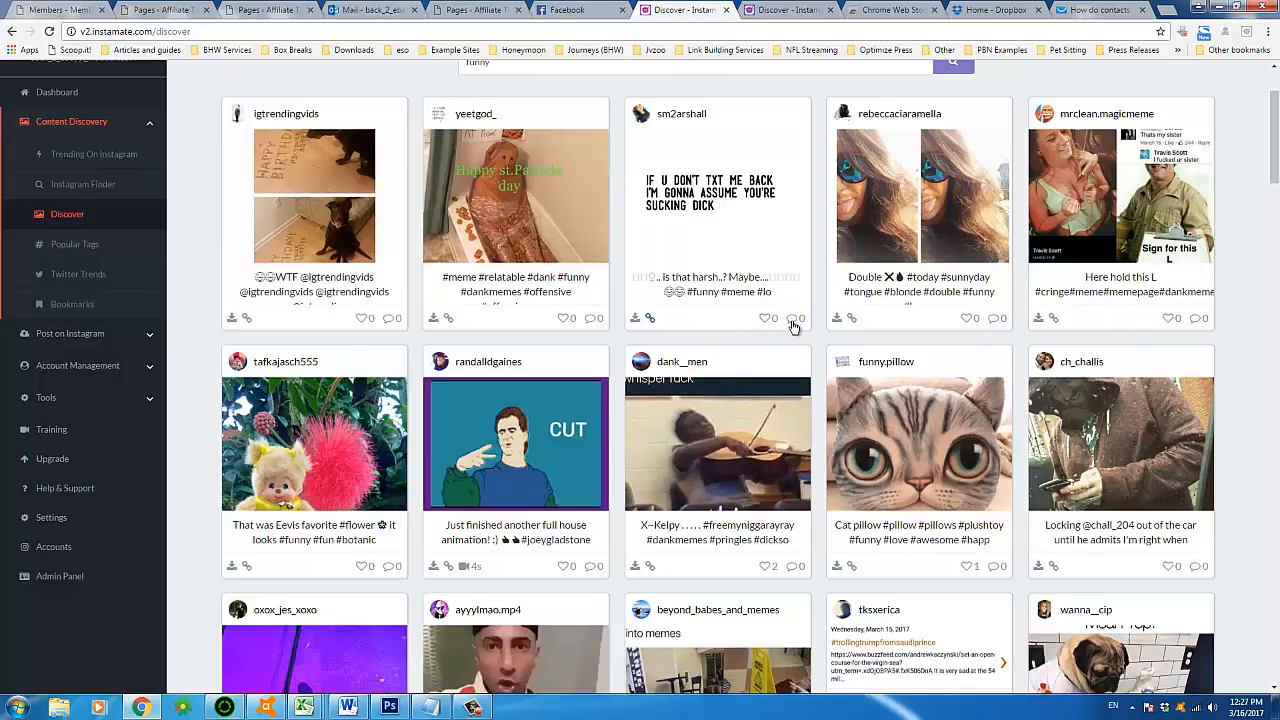
scroll(486, 508, down, 10)
scroll(484, 502, down, 6)
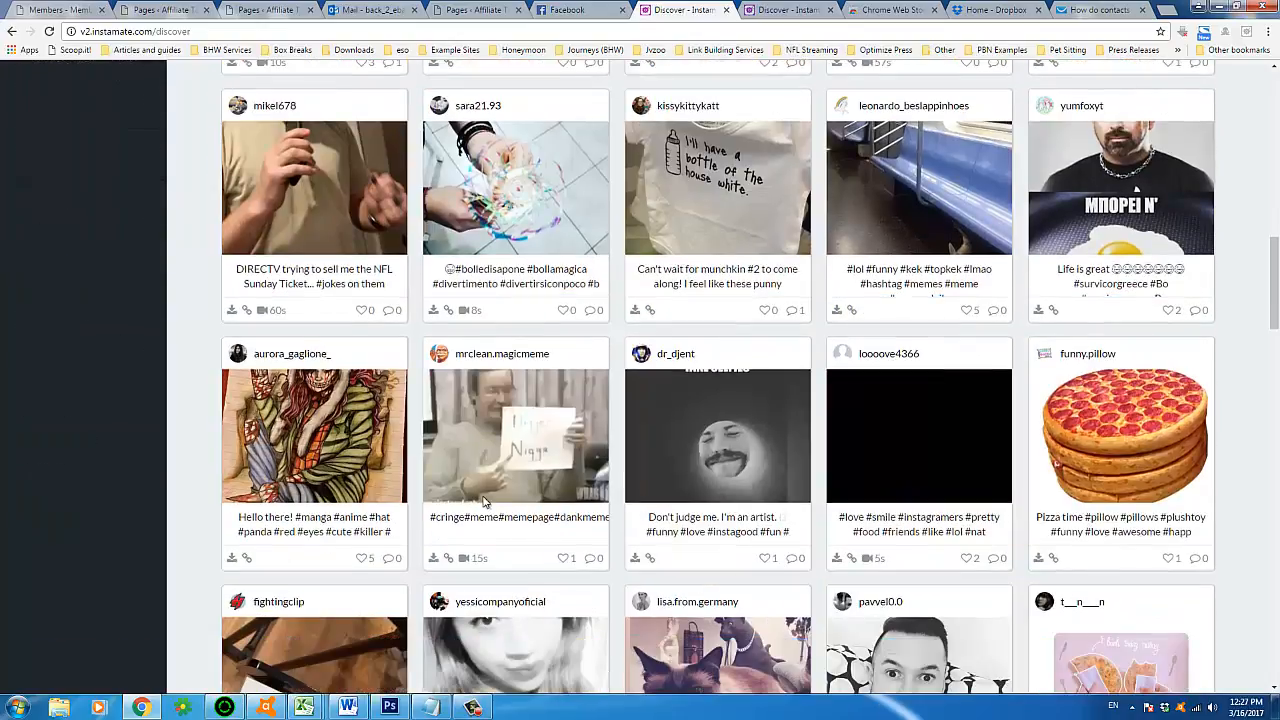
scroll(483, 502, down, 8)
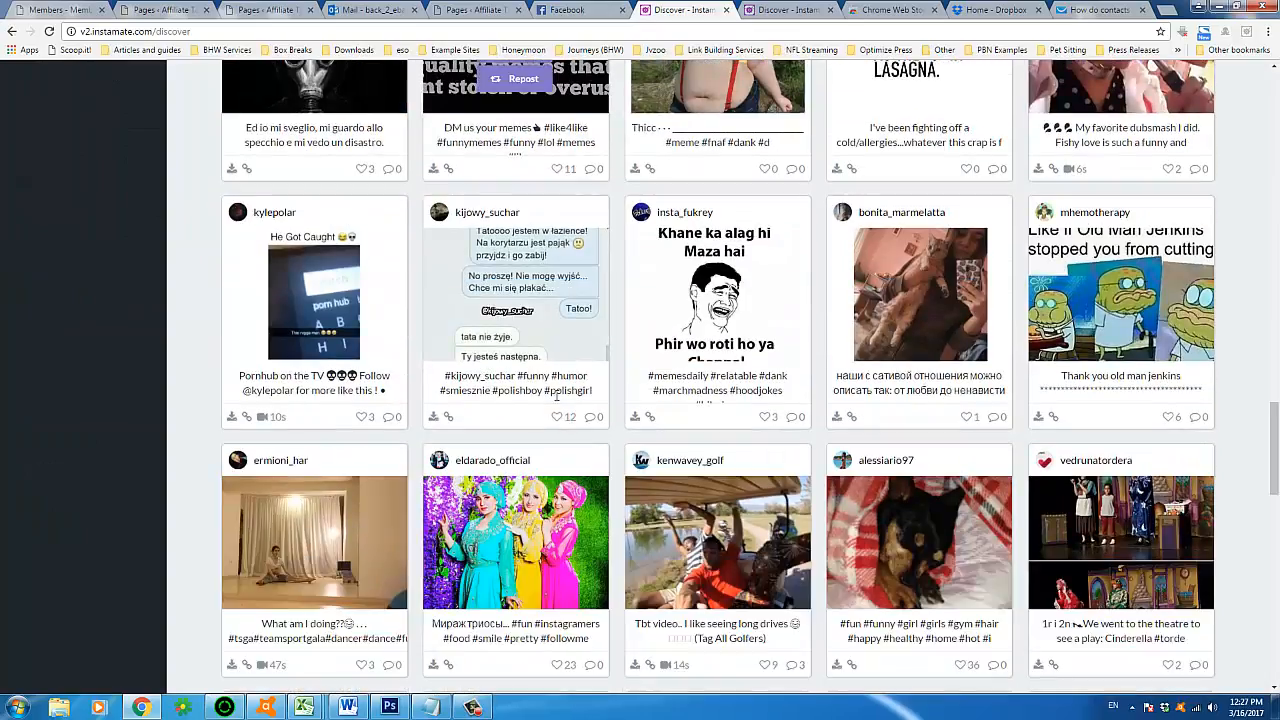
scroll(468, 402, down, 6)
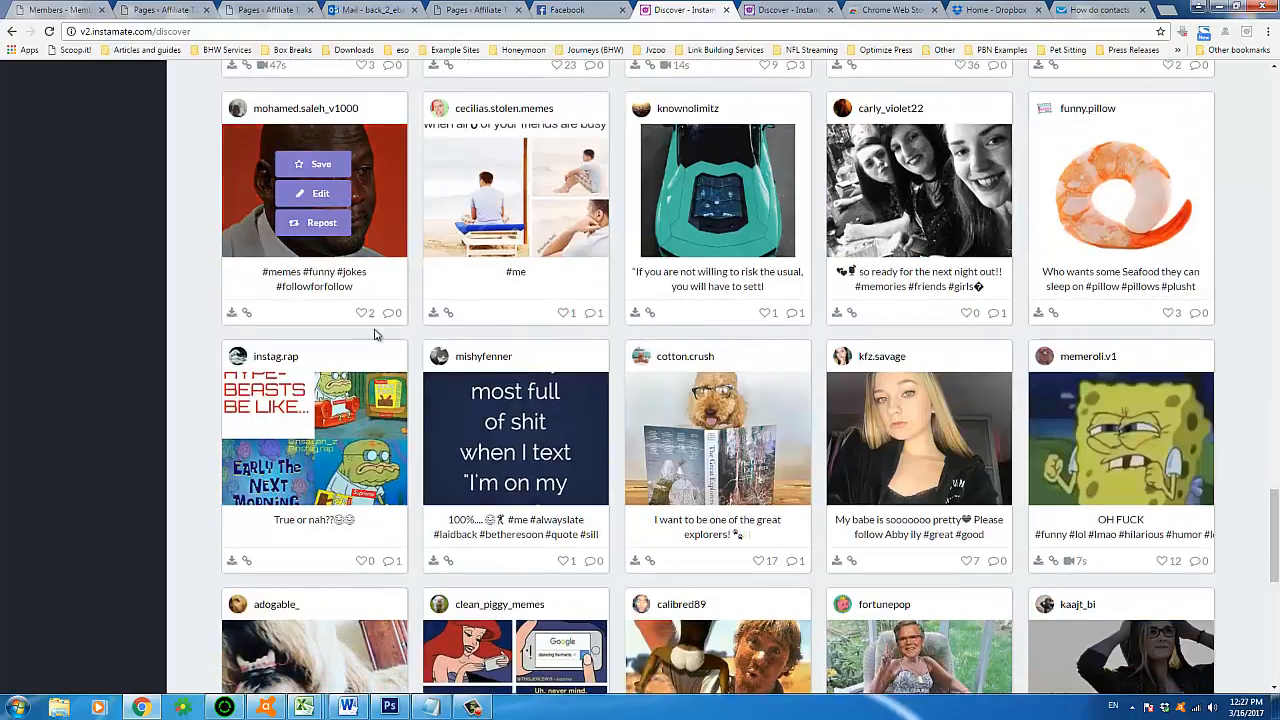
mouse_move(664, 406)
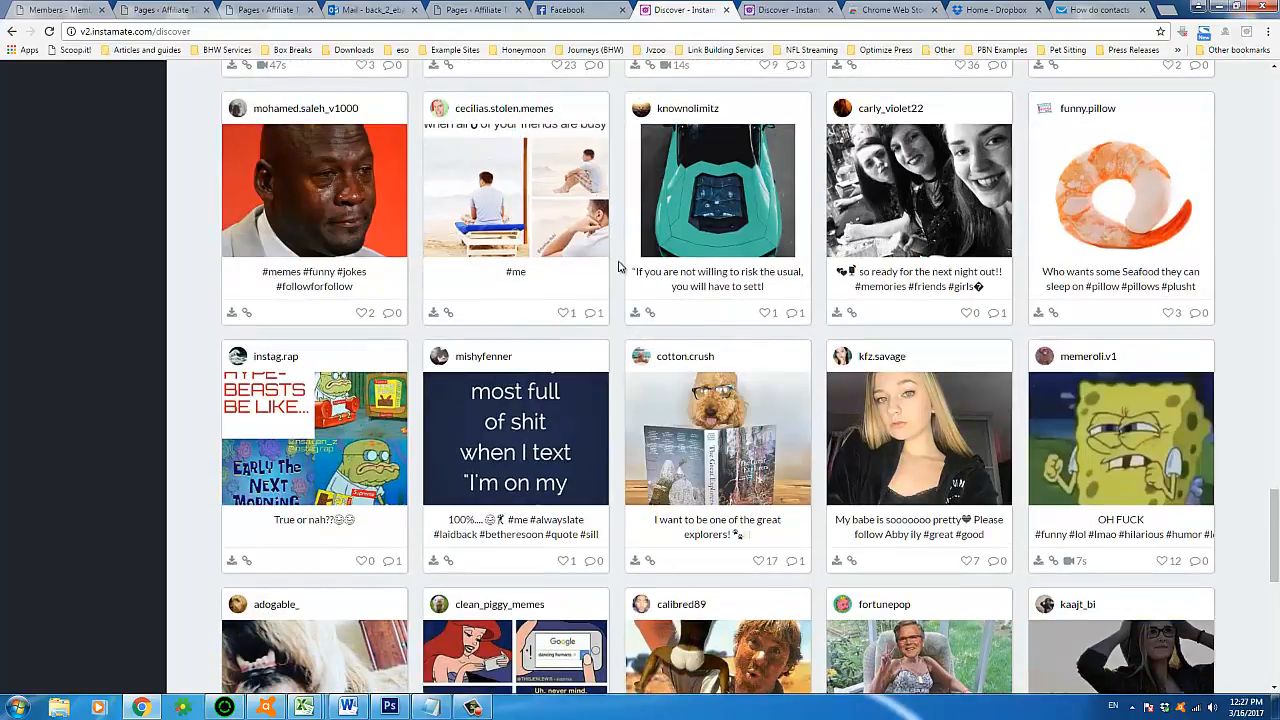
scroll(619, 267, up, 20)
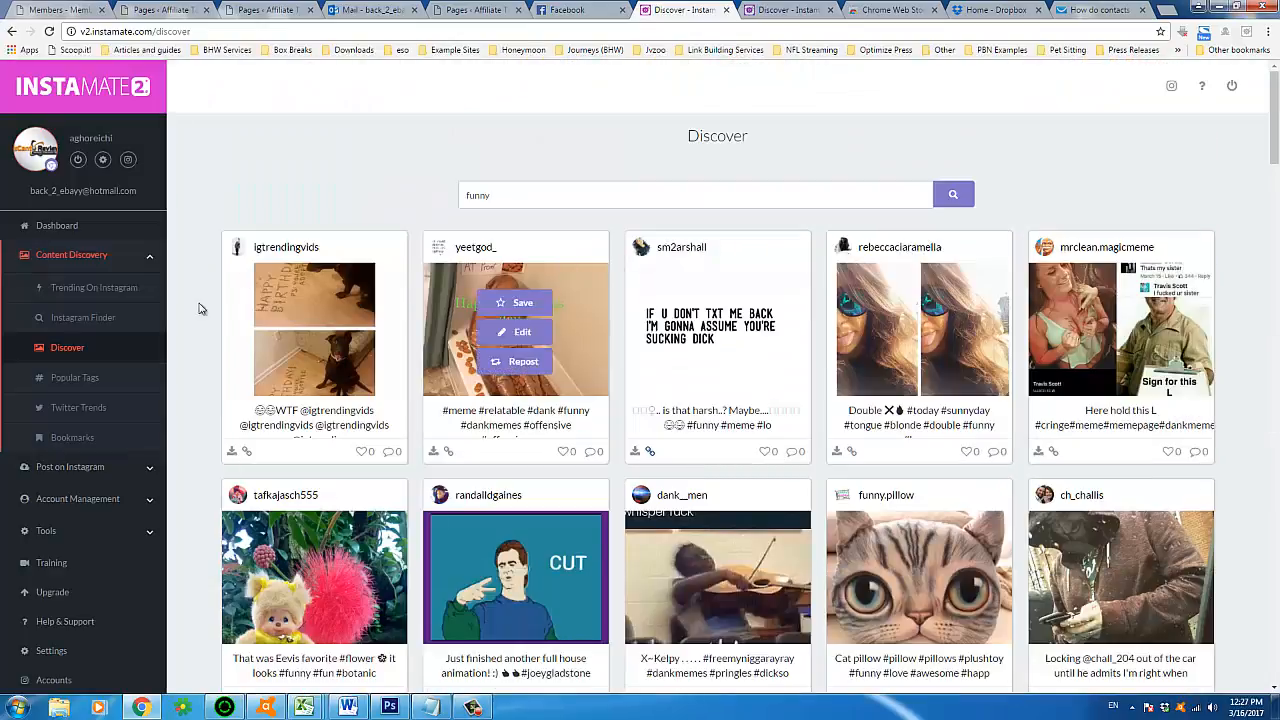
click(108, 379)
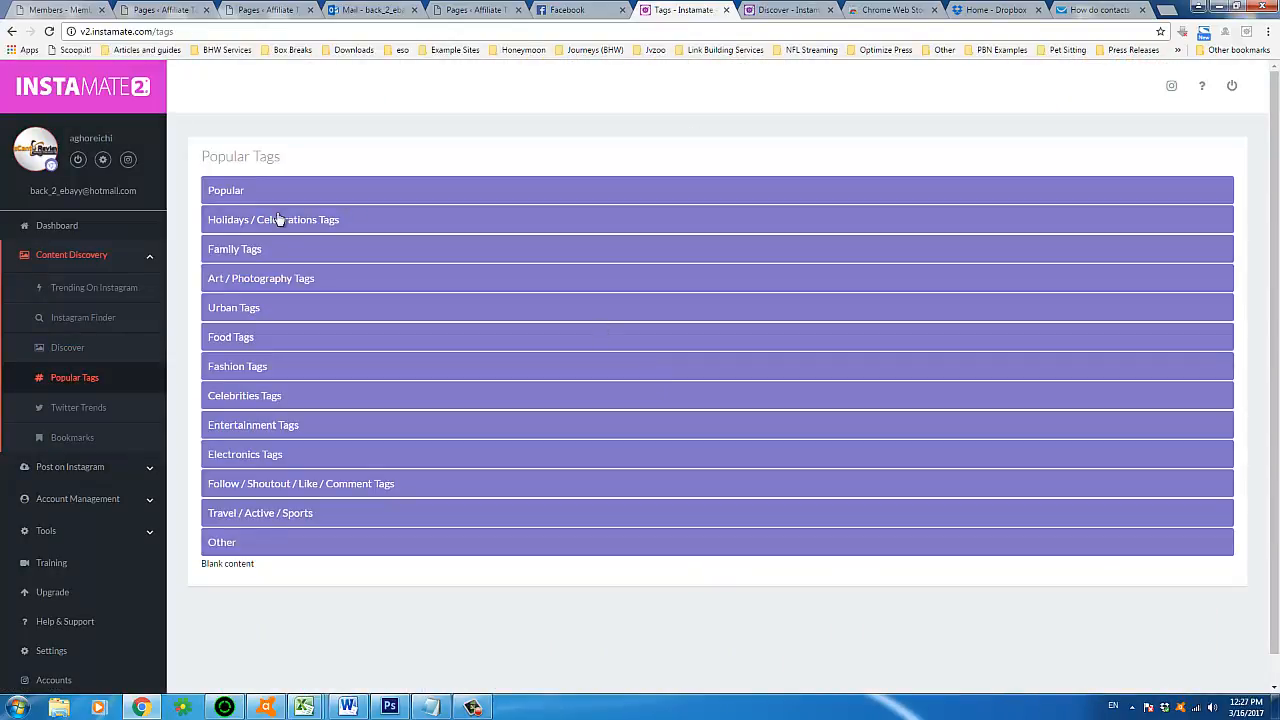
- Expand the Popular category on the Popular Tags page and copy its first hashtag set
triple_click(236, 157)
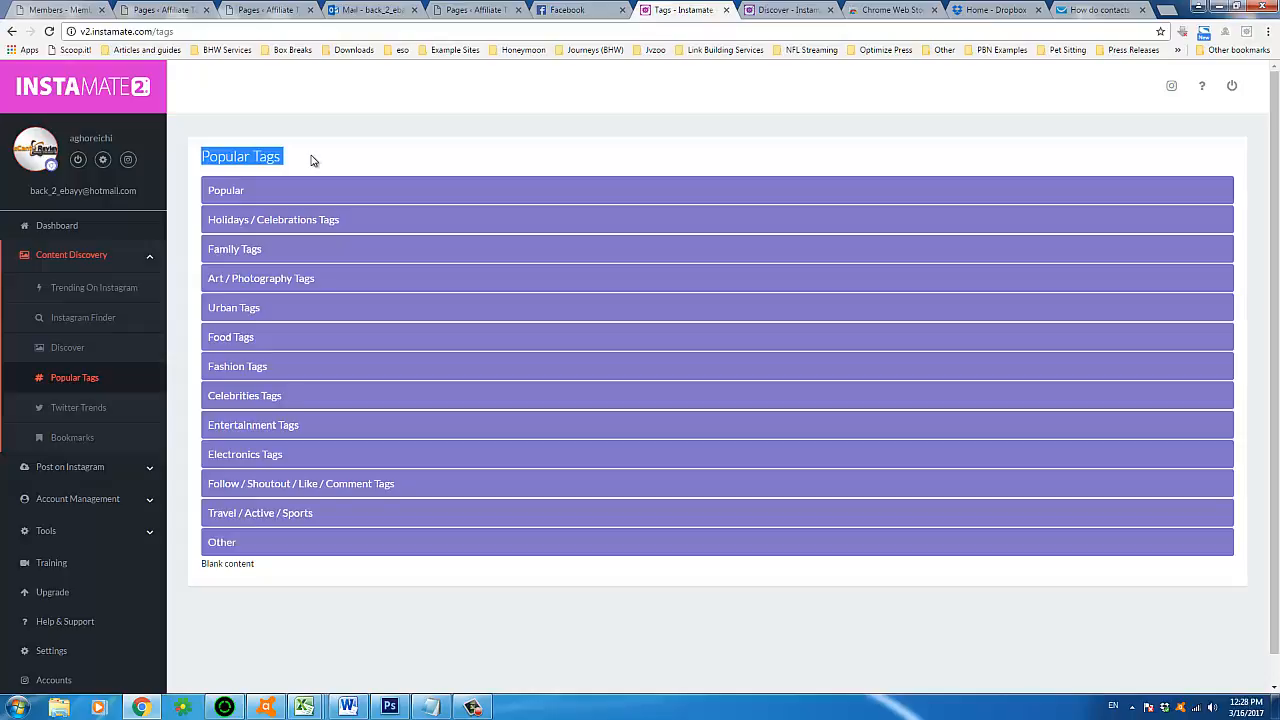
click(243, 192)
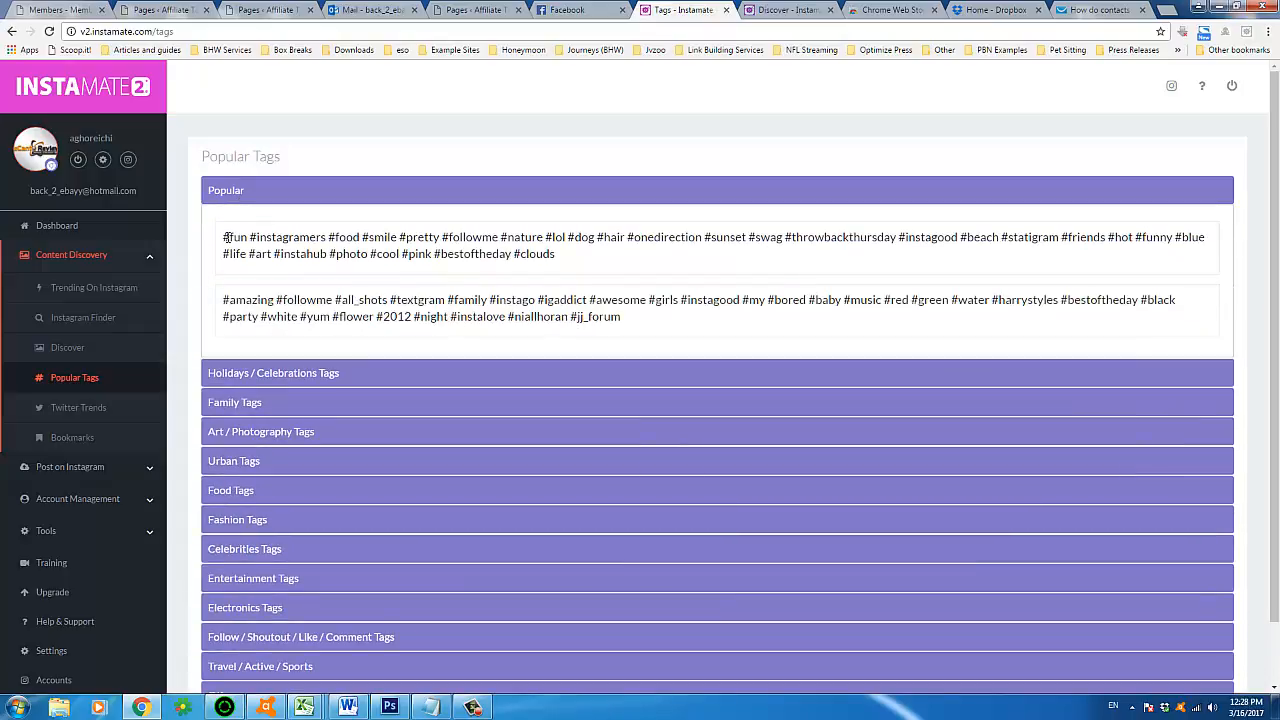
click(226, 237)
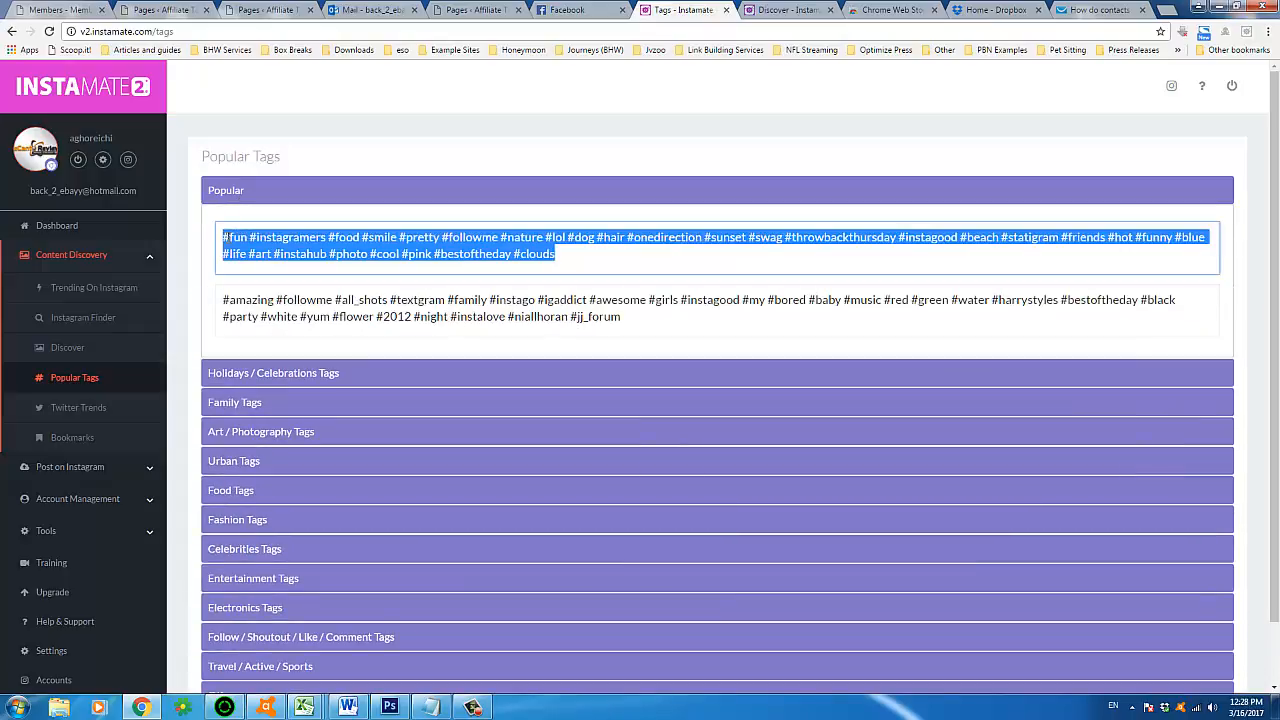
right_click(508, 242)
click(548, 264)
click(607, 320)
click(607, 320)
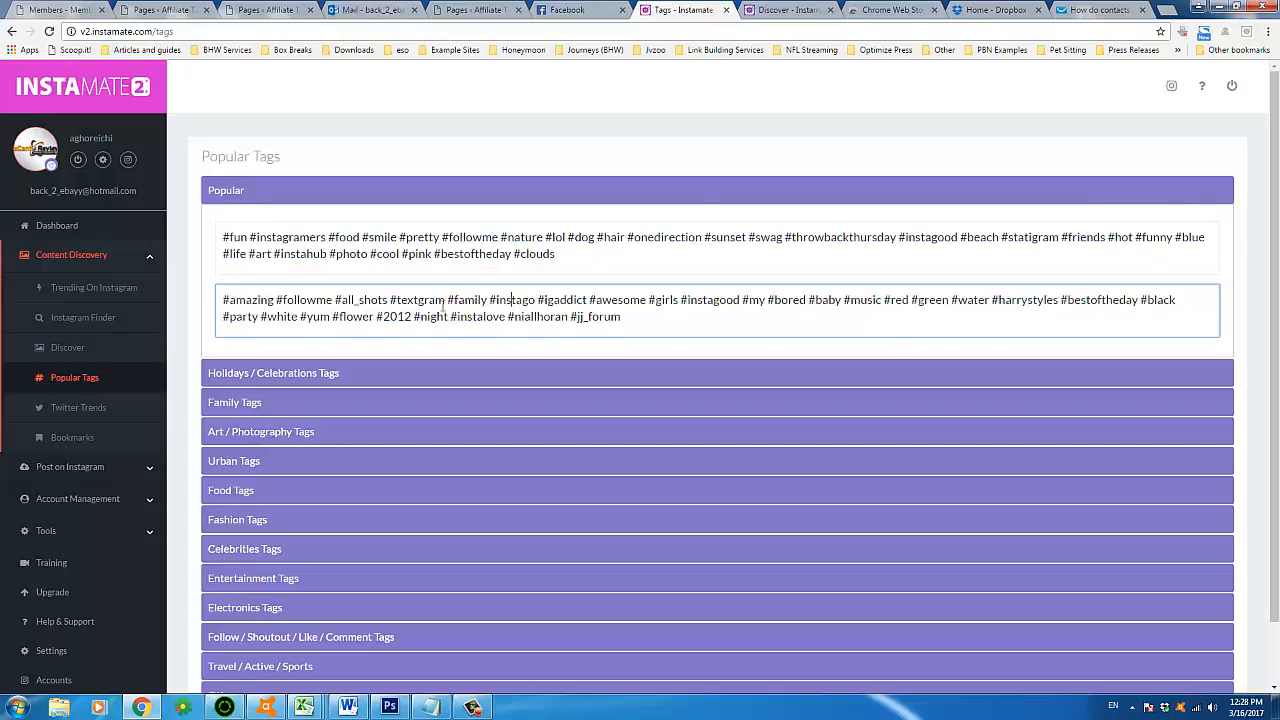
- Examine individual hashtags in the second Popular set, highlighting #igaddict
double_click(438, 301)
click(440, 320)
click(645, 297)
drag(538, 299, 589, 300)
click(590, 302)
click(522, 300)
click(559, 301)
drag(571, 300, 590, 300)
scroll(391, 400, down, 1)
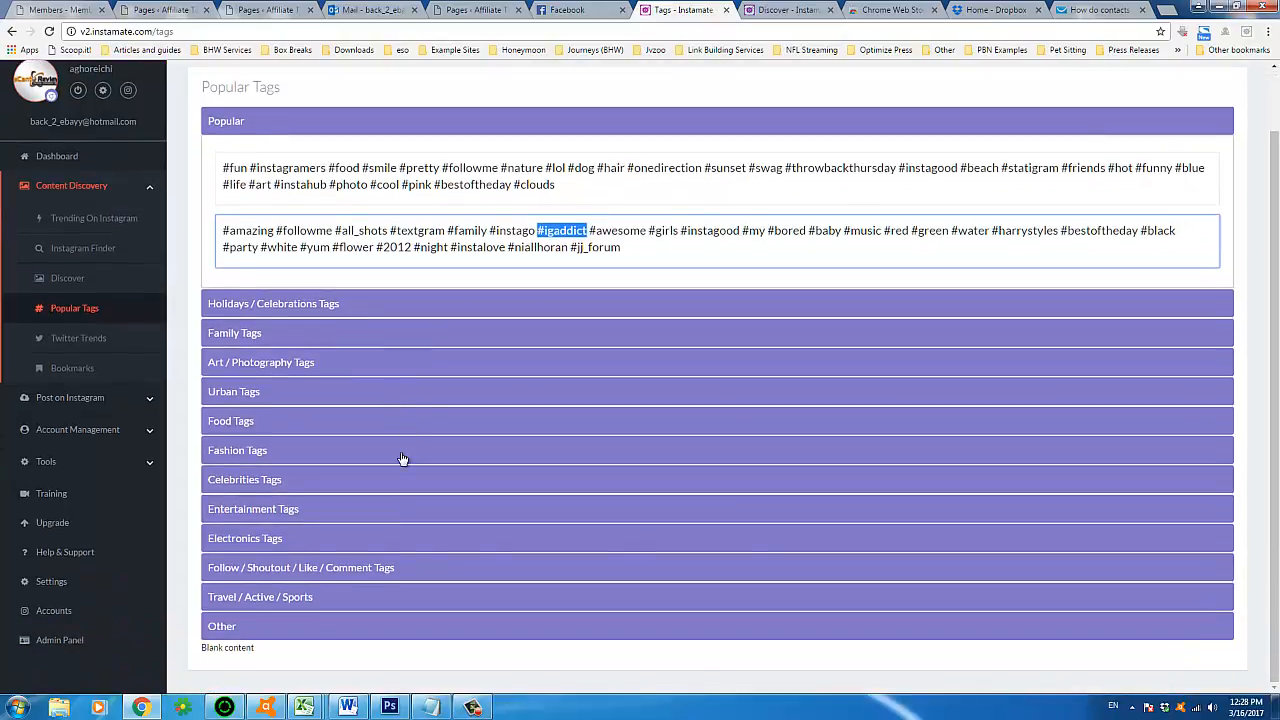
- Expand the Travel / Active / Sports category and select the whole Sports hashtag set
click(255, 598)
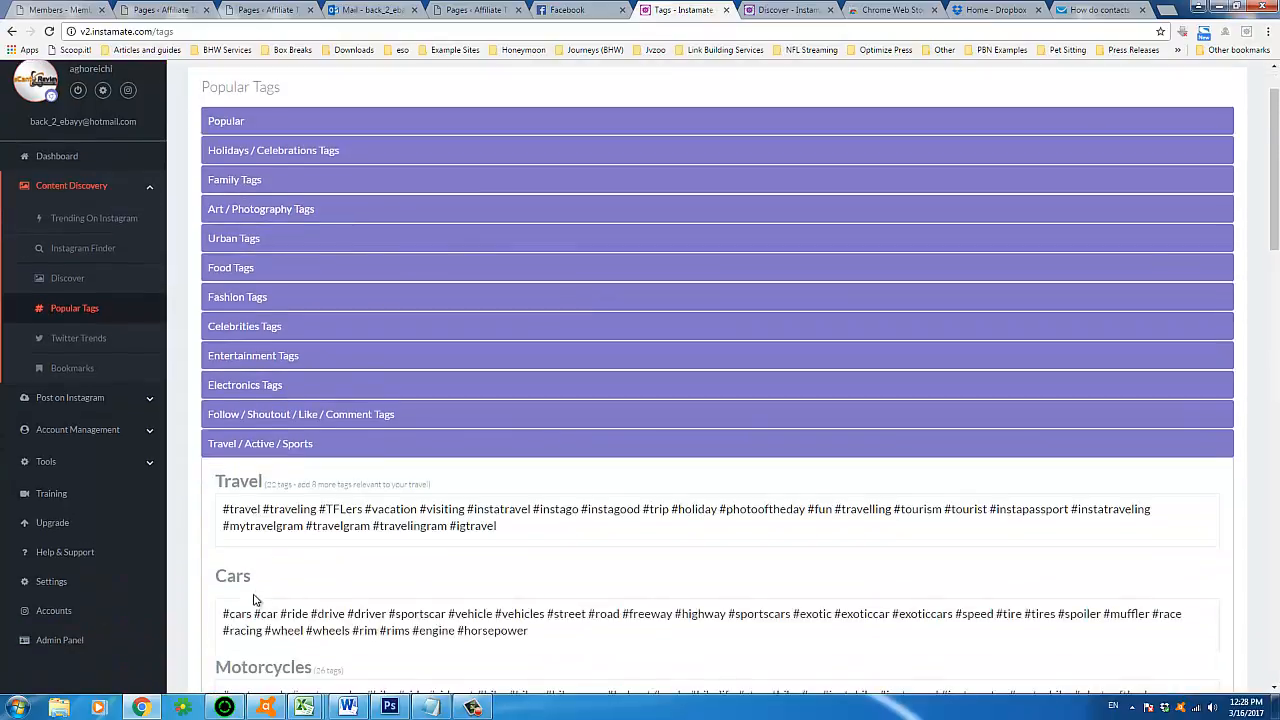
scroll(377, 572, down, 7)
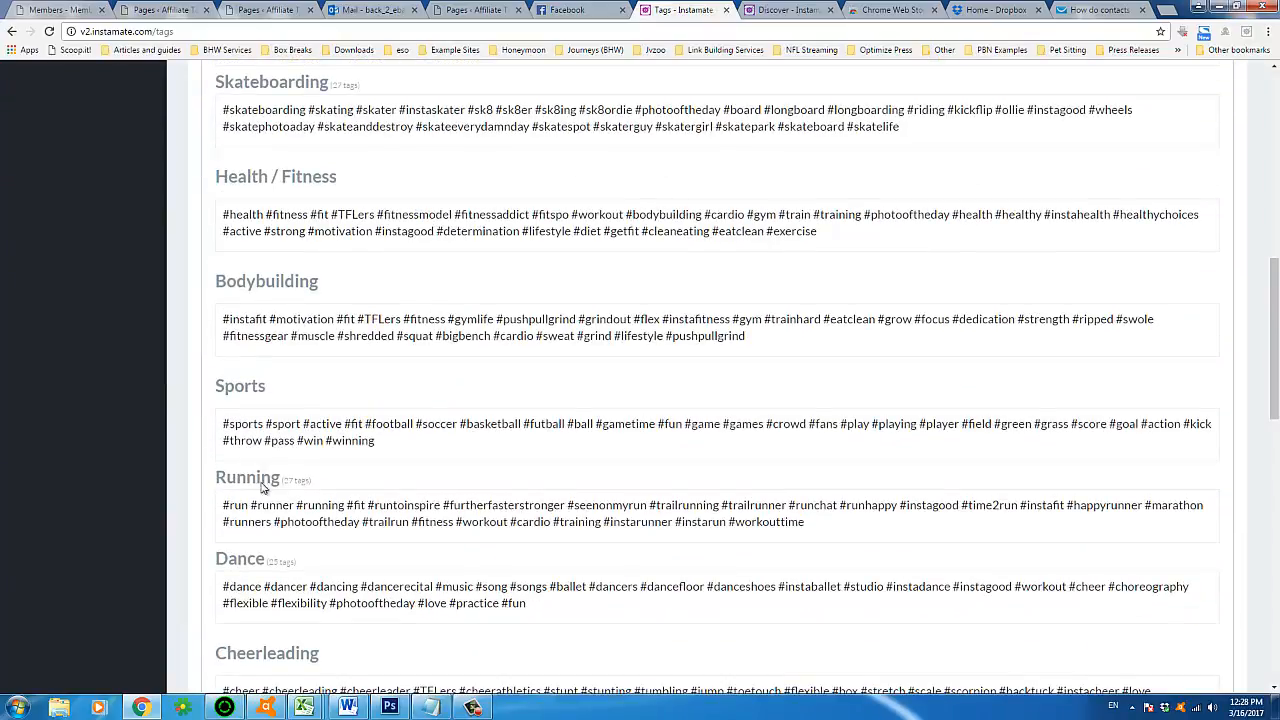
click(246, 431)
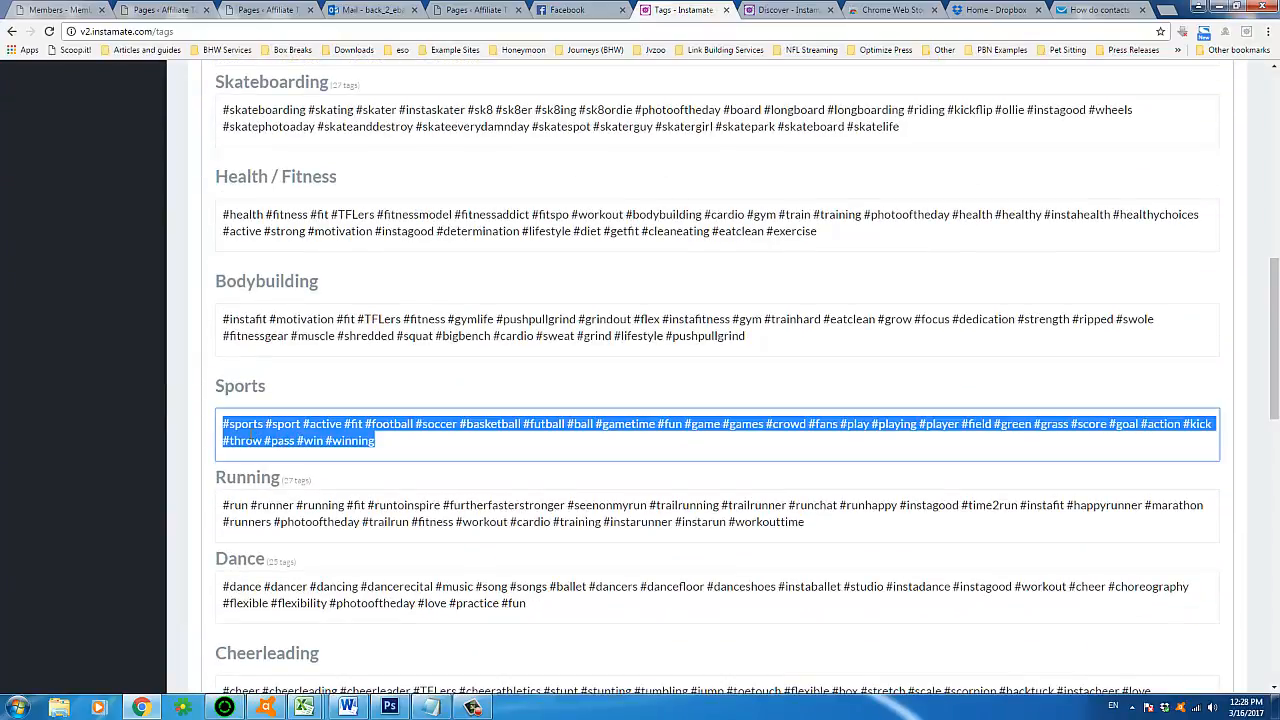
click(698, 427)
drag(375, 440, 224, 424)
click(232, 424)
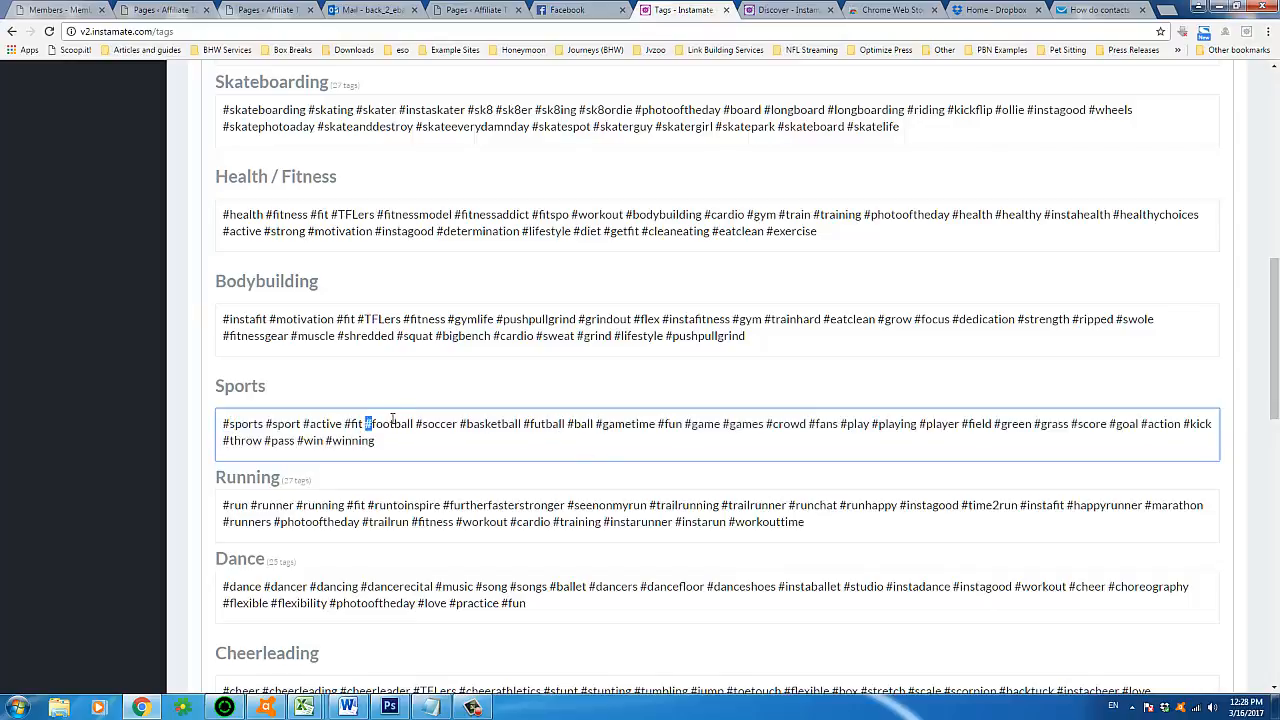
- Examine individual Sports hashtags, highlighting ones such as #football, #futball and #win #winning, and return to the category list
drag(392, 420, 412, 420)
drag(524, 424, 568, 424)
double_click(1092, 423)
drag(297, 440, 376, 441)
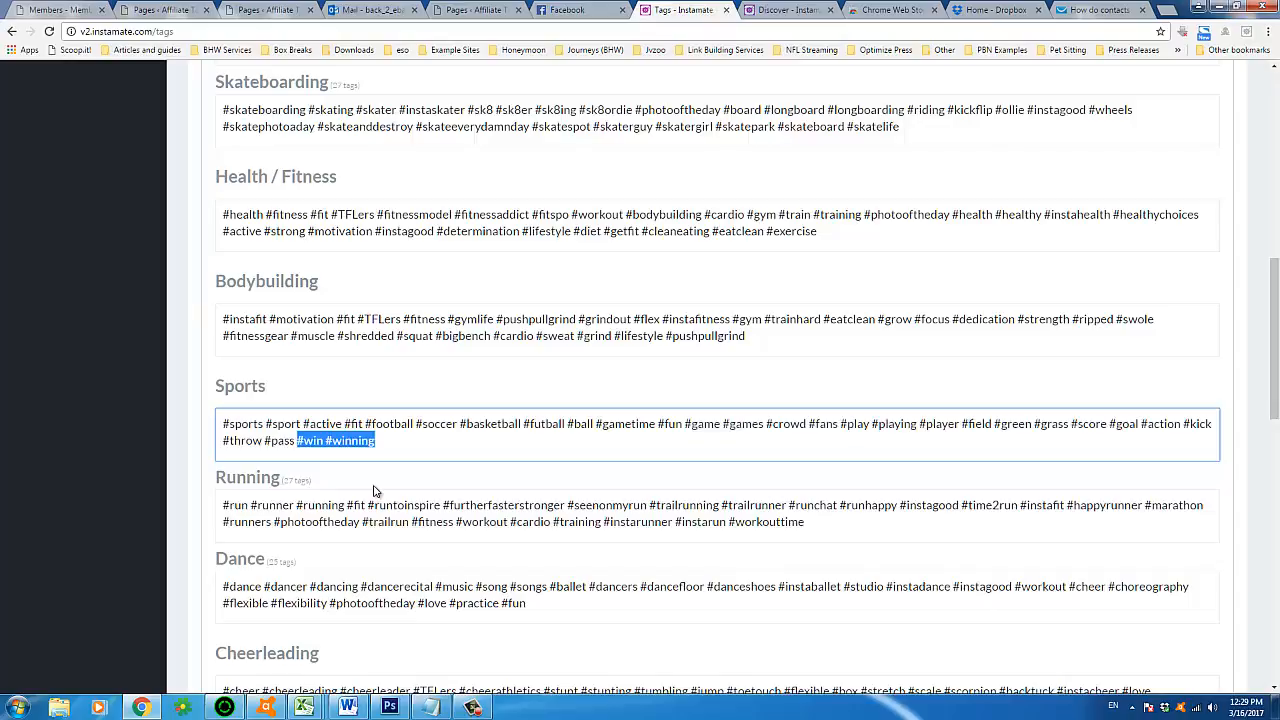
scroll(375, 491, up, 6)
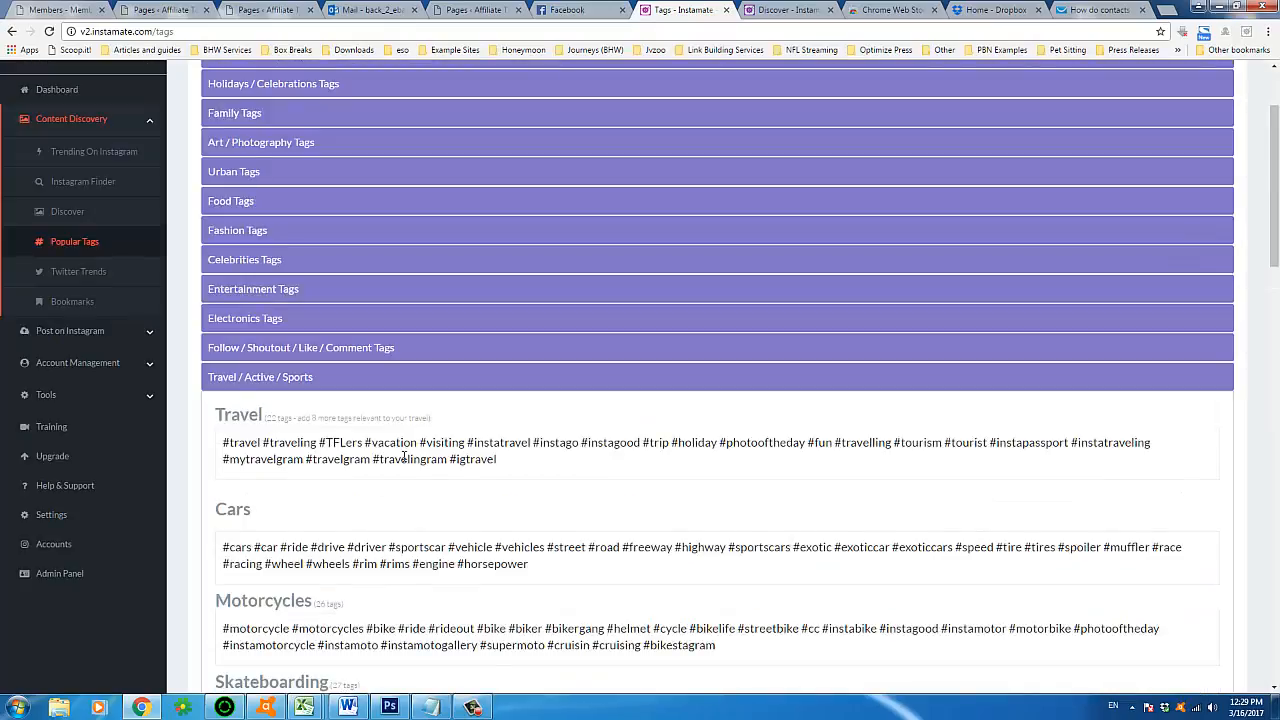
scroll(257, 349, up, 2)
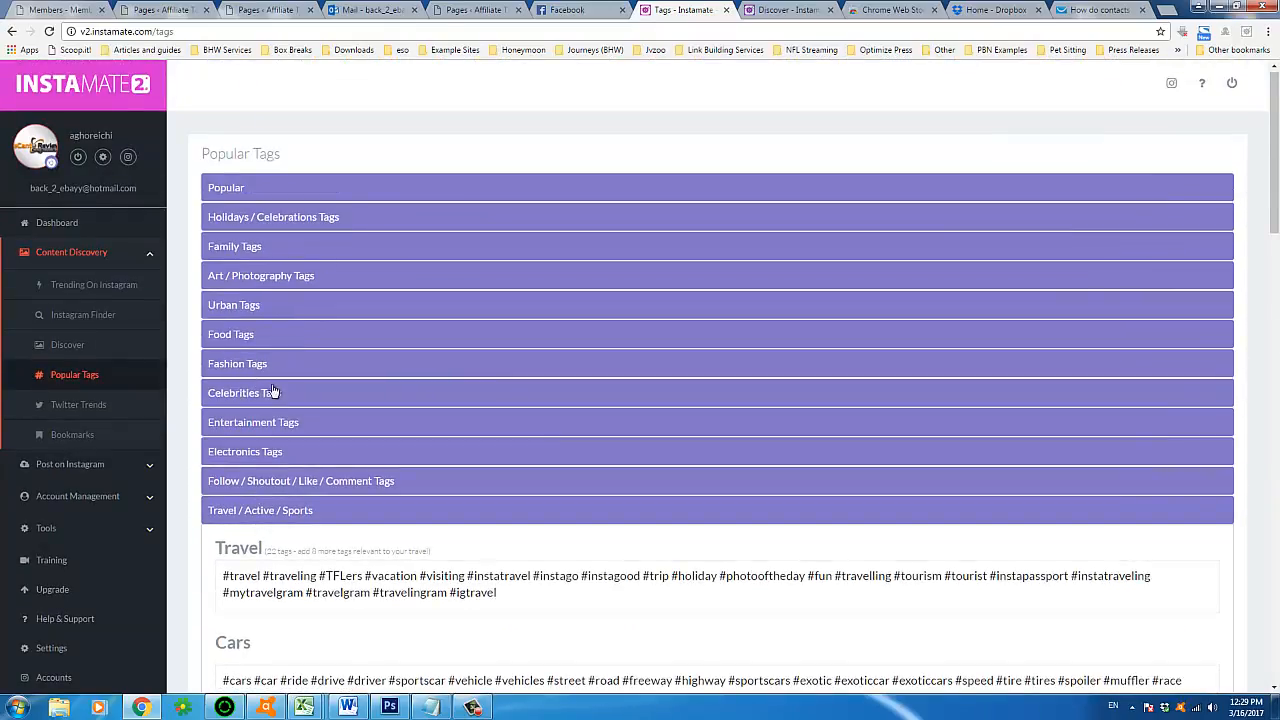
drag(282, 153, 202, 155)
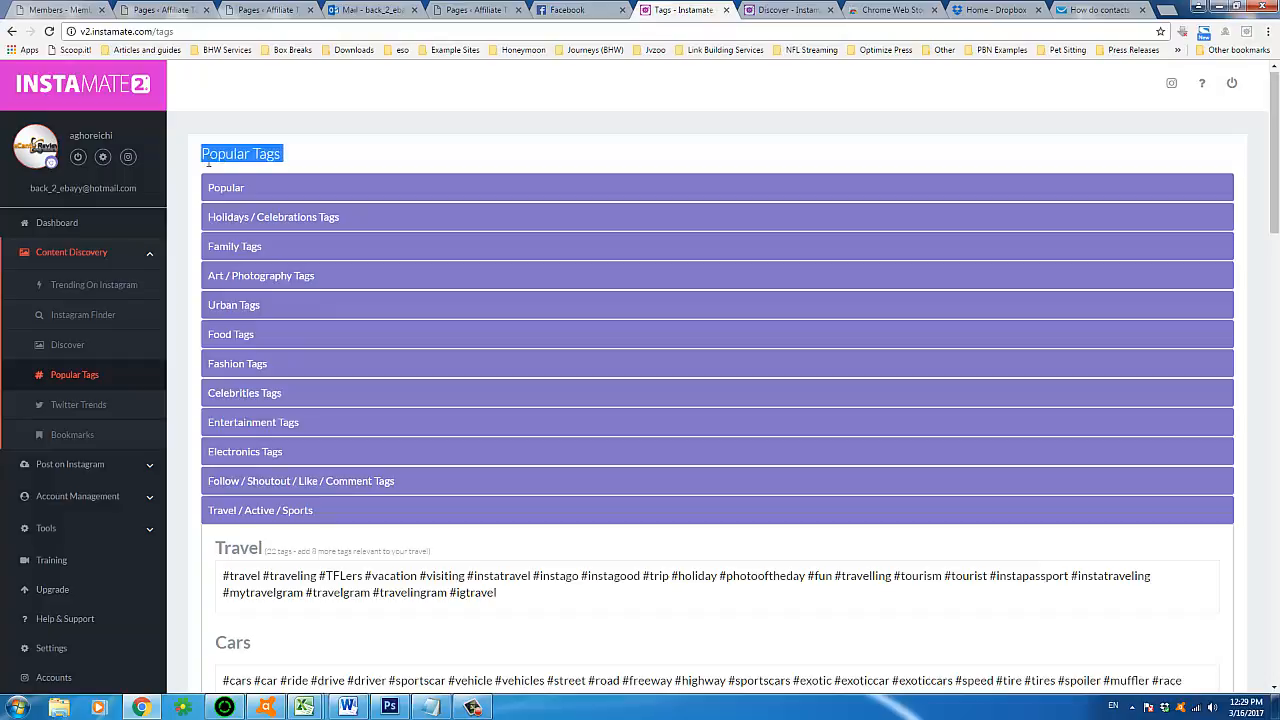
double_click(208, 158)
triple_click(208, 158)
triple_click(335, 158)
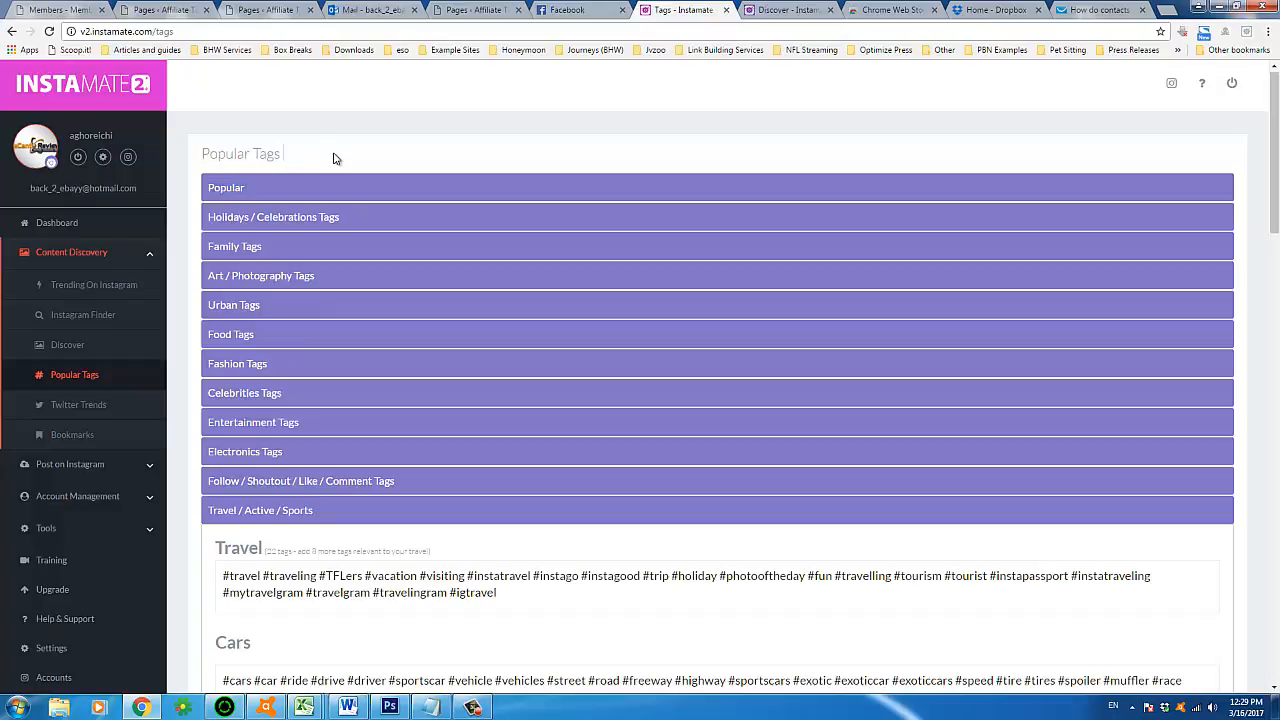
click(335, 158)
- Expand the Follow / Shoutout / Like / Comment Tags category, select the Follow hashtag set and look over the other sets
click(300, 483)
scroll(300, 483, down, 3)
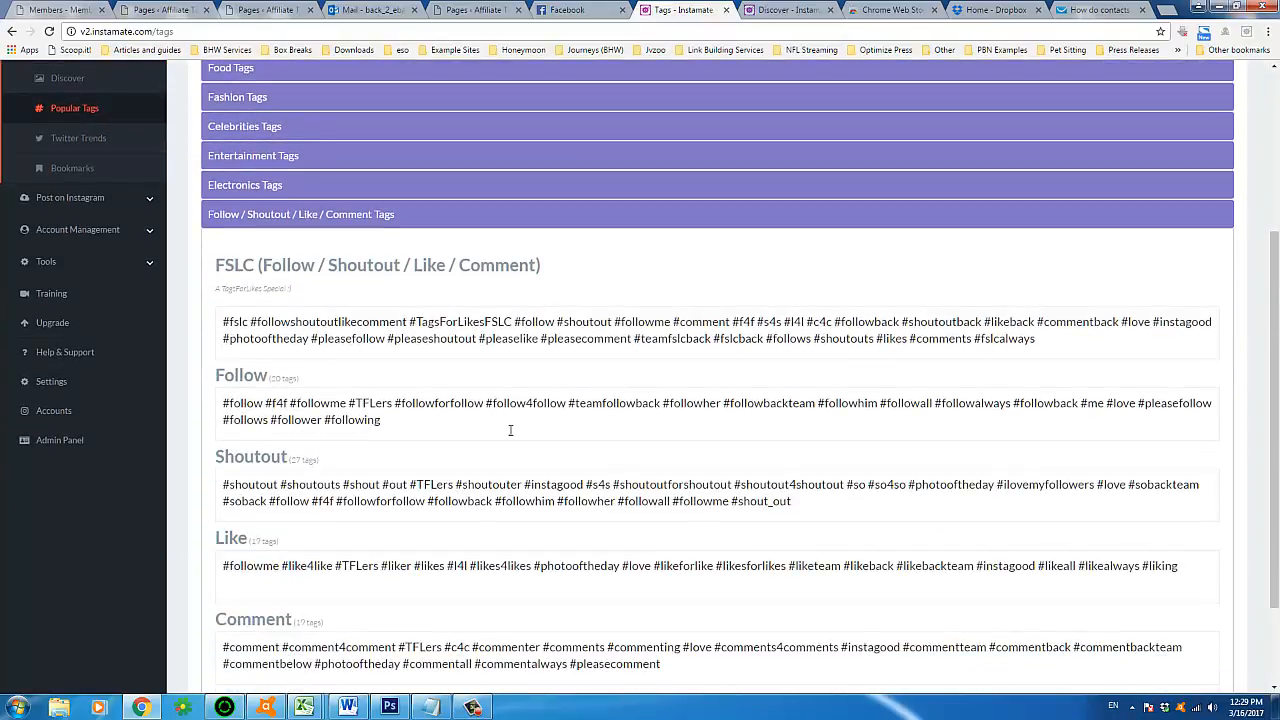
triple_click(365, 404)
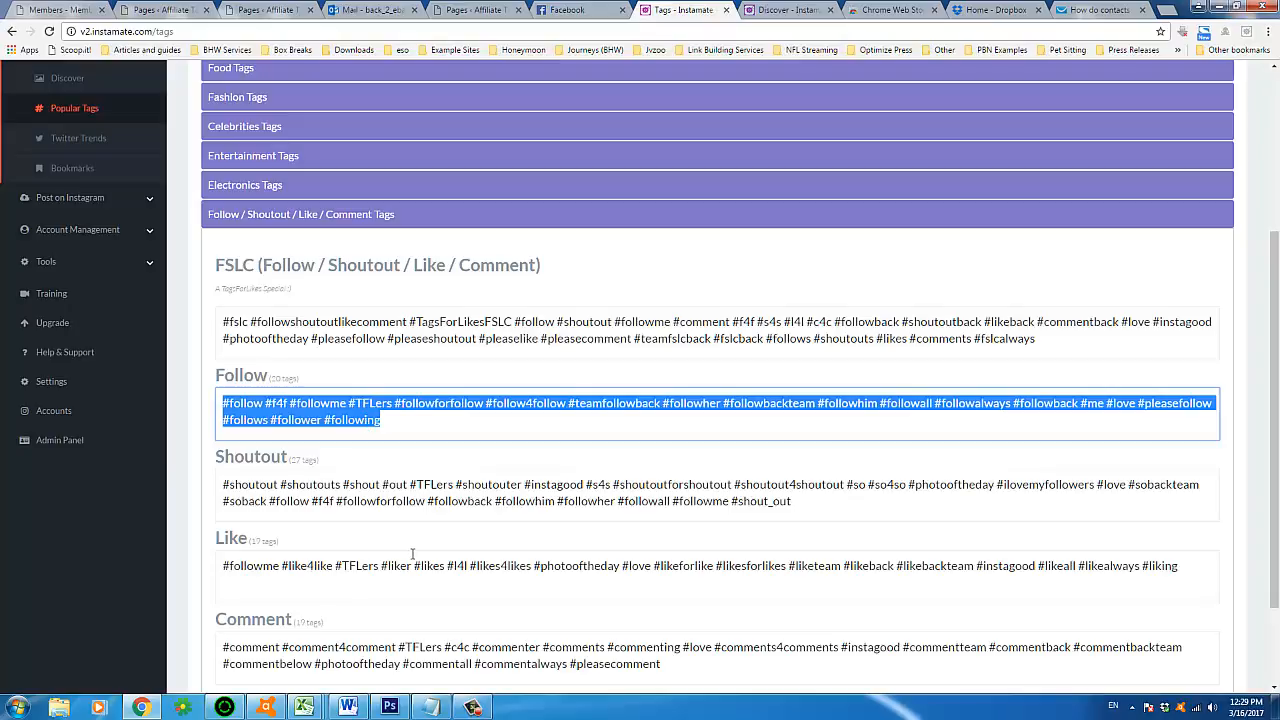
scroll(331, 512, down, 2)
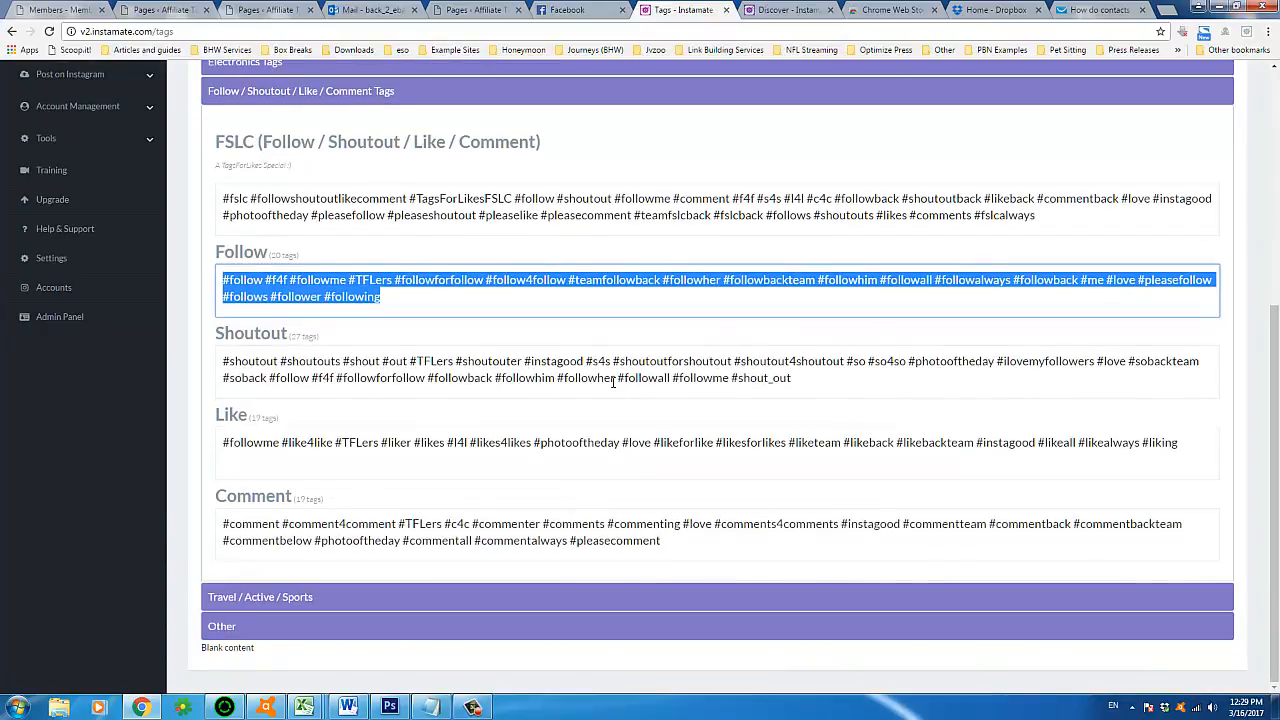
scroll(544, 509, up, 3)
scroll(510, 545, down, 2)
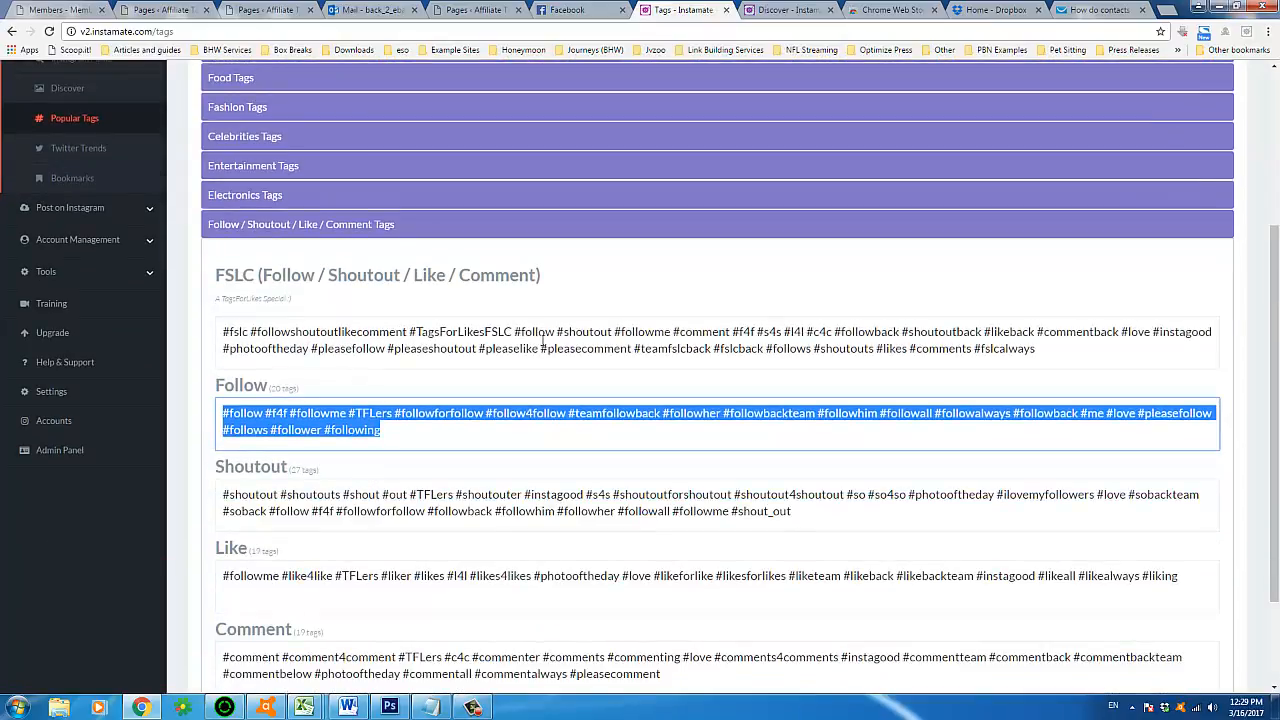
- Select the Shoutout and Like hashtag sets in turn, and go to the Twitter Trends page
click(543, 341)
scroll(400, 465, down, 1)
click(404, 443)
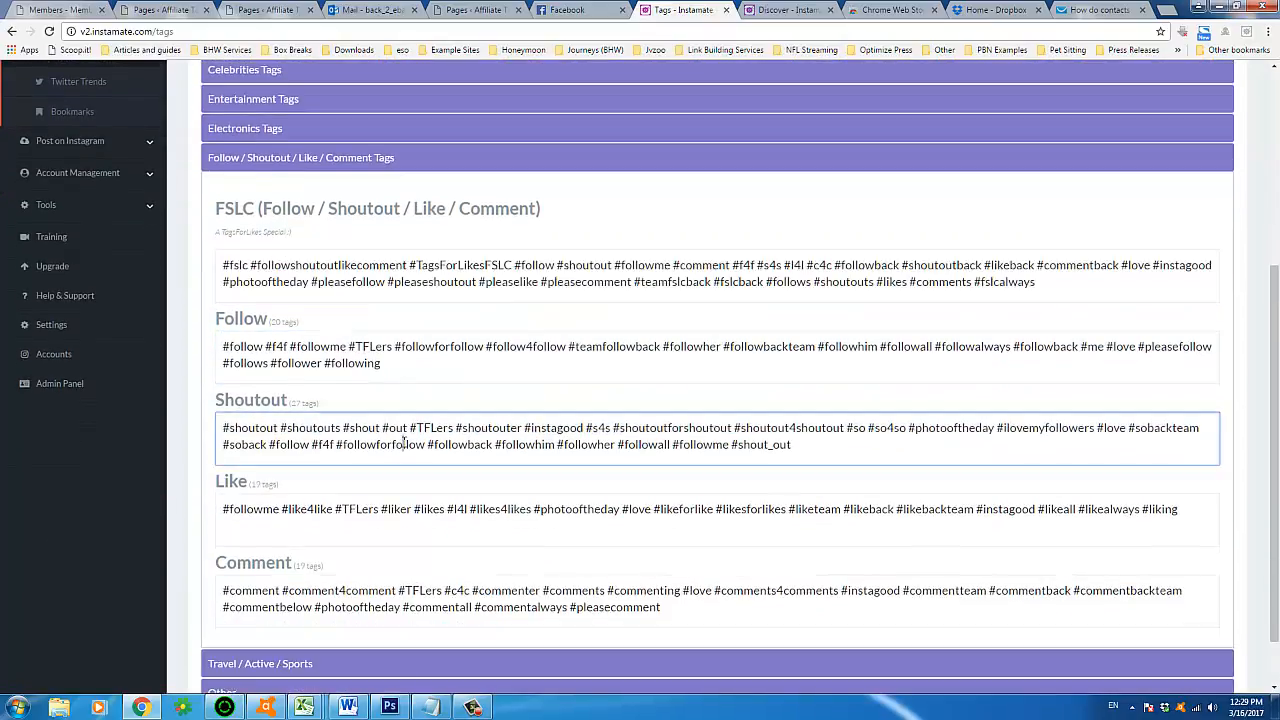
click(276, 517)
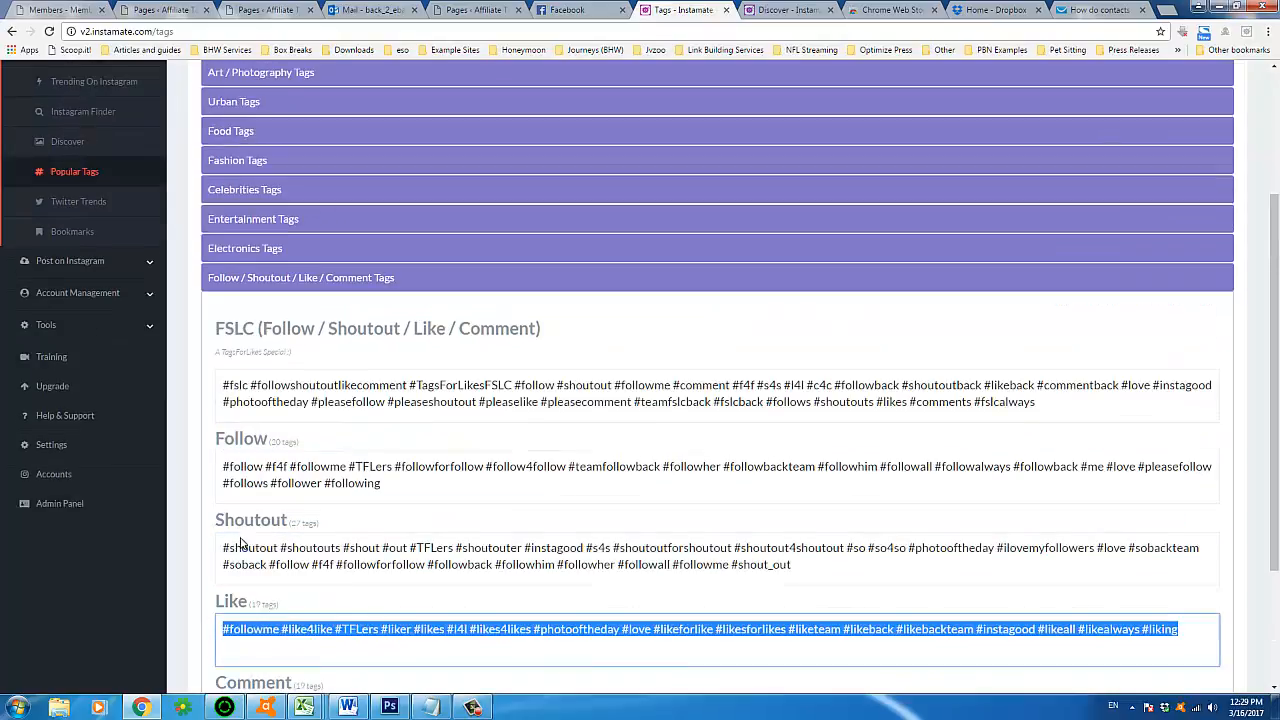
scroll(240, 528, up, 3)
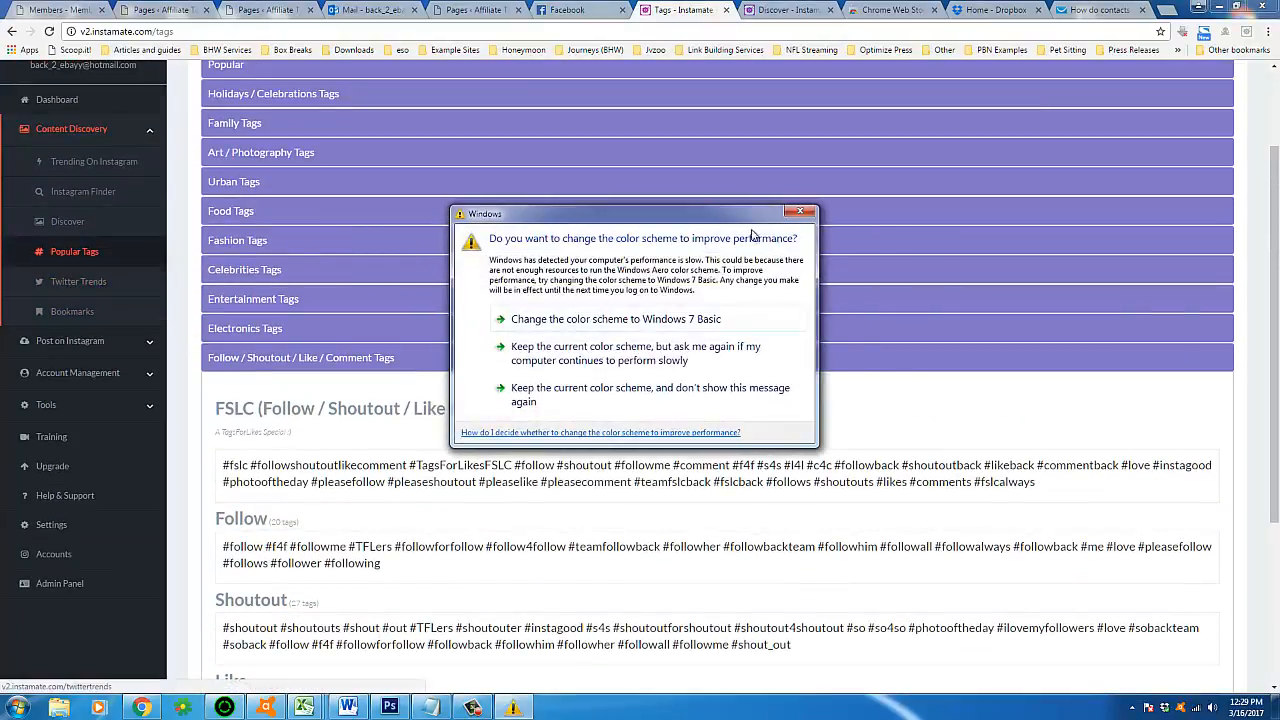
click(55, 285)
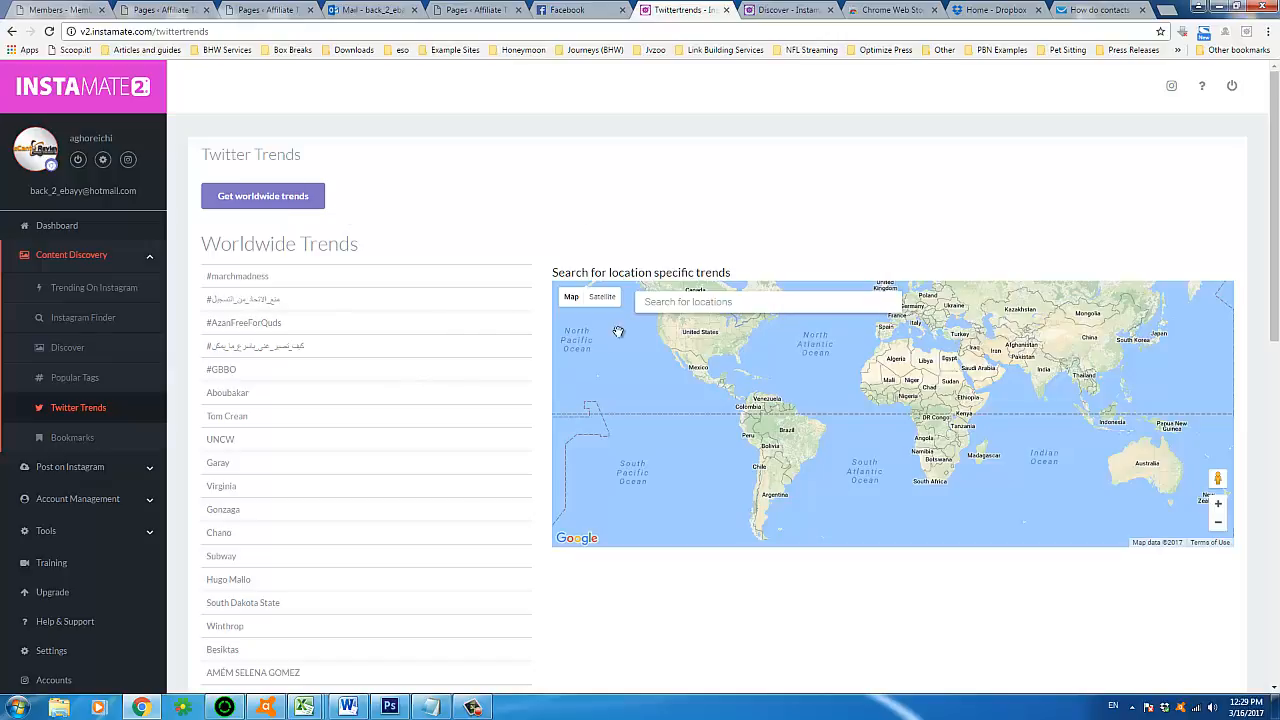
click(691, 311)
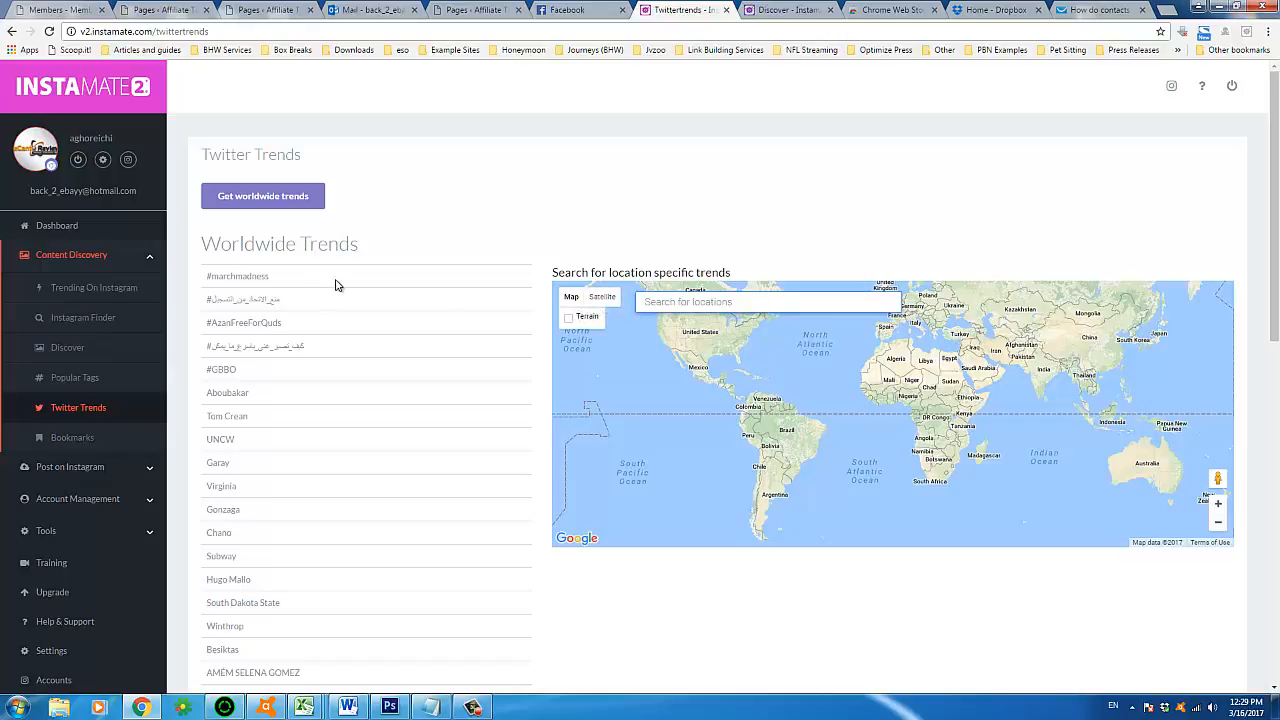
text(c)
key(BackSpace)
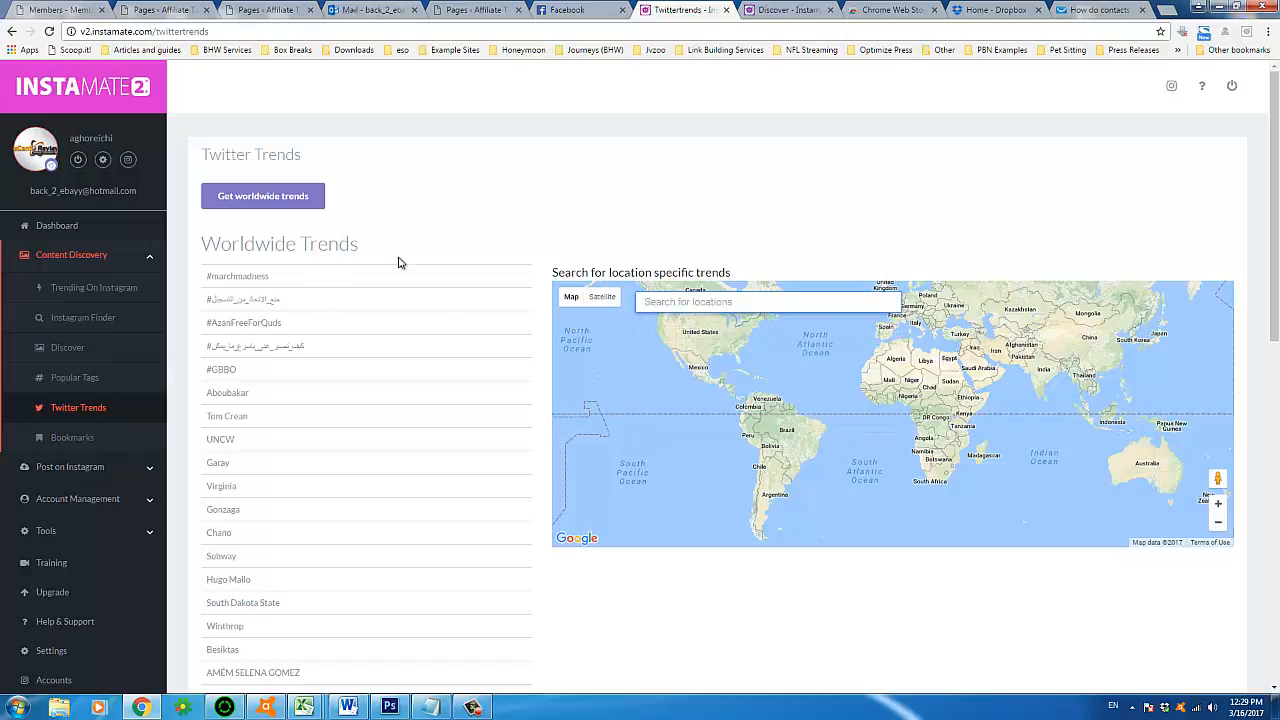
click(463, 251)
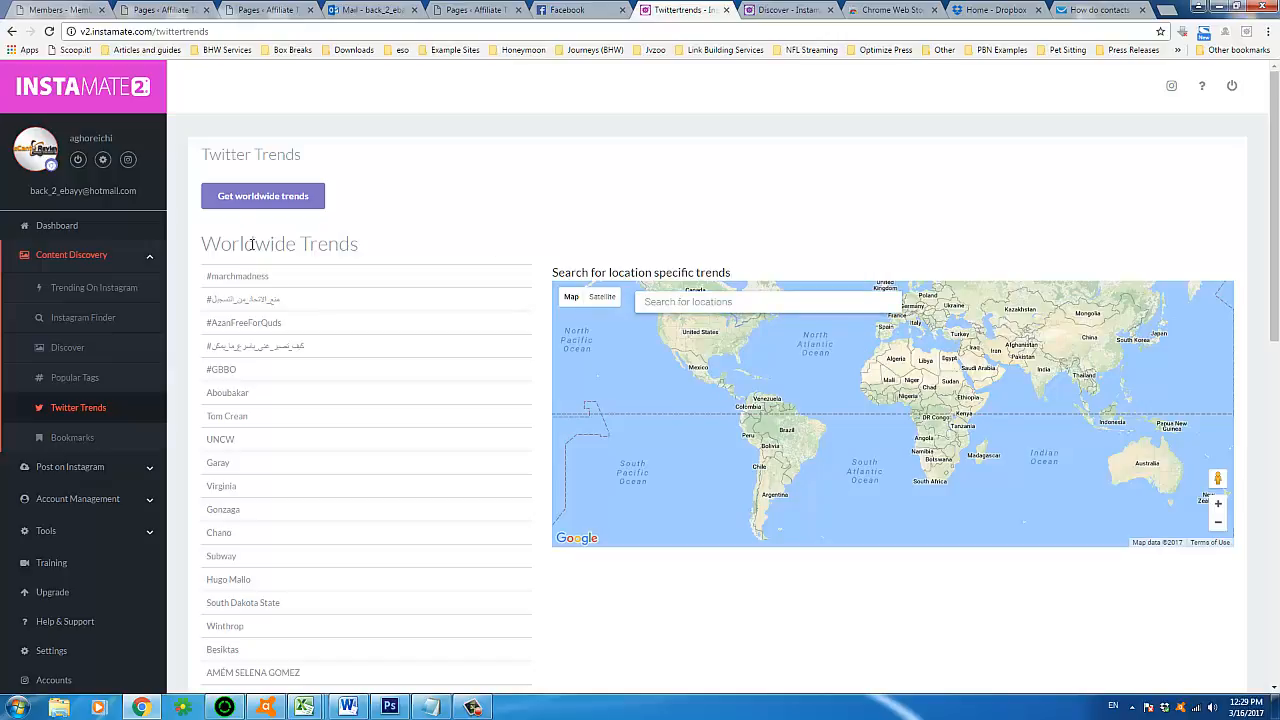
- Highlight the Worldwide Trends heading and look through the list of trending topics
drag(203, 243, 362, 244)
scroll(233, 322, down, 1)
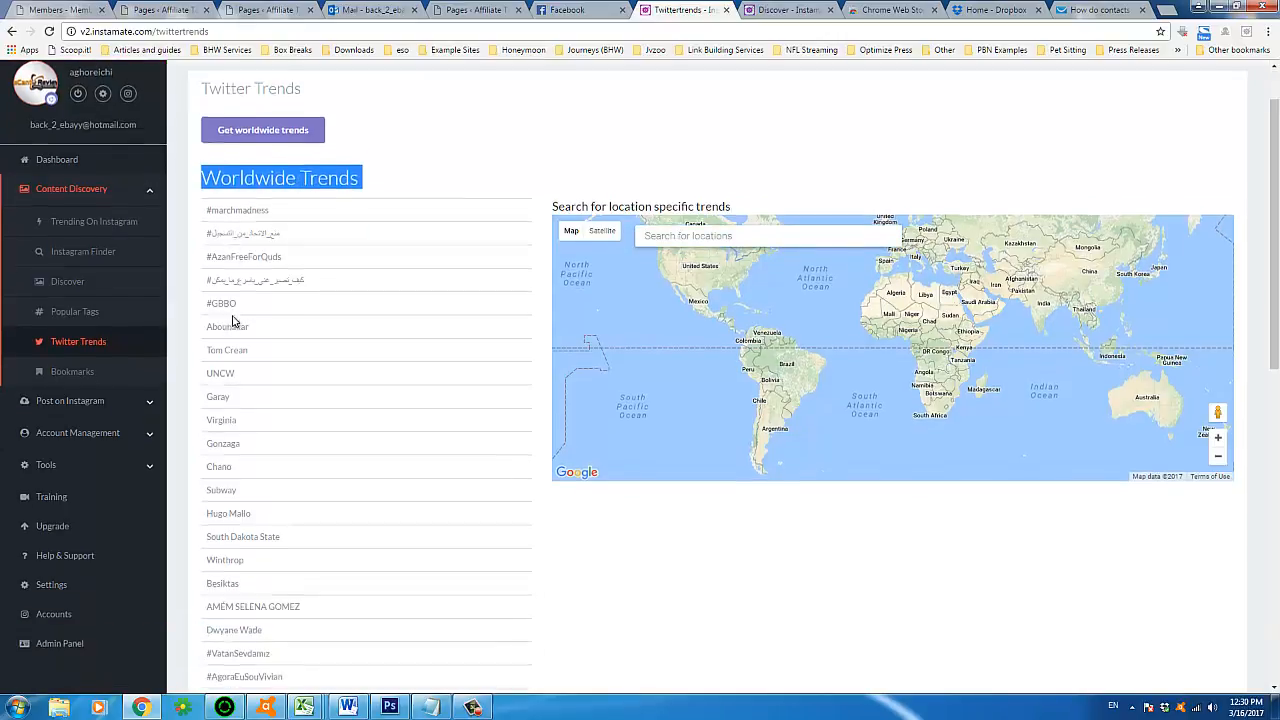
scroll(236, 470, down, 2)
scroll(227, 508, down, 3)
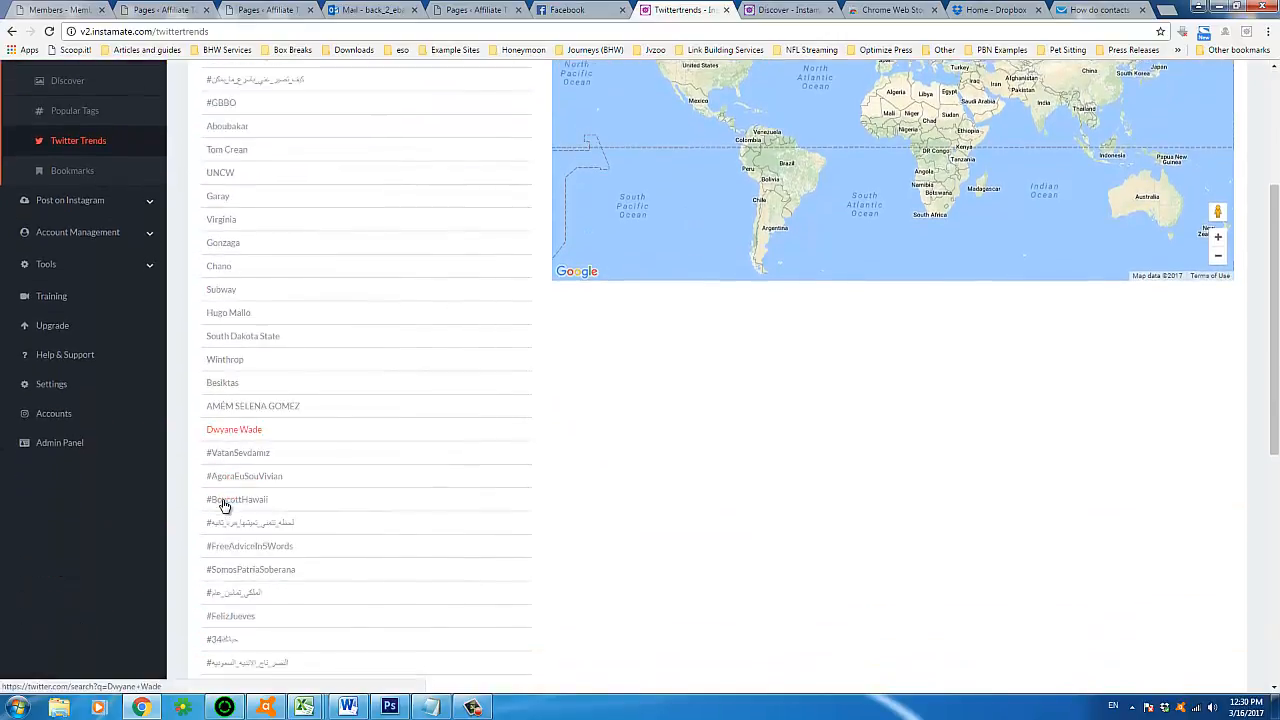
scroll(240, 503, up, 4)
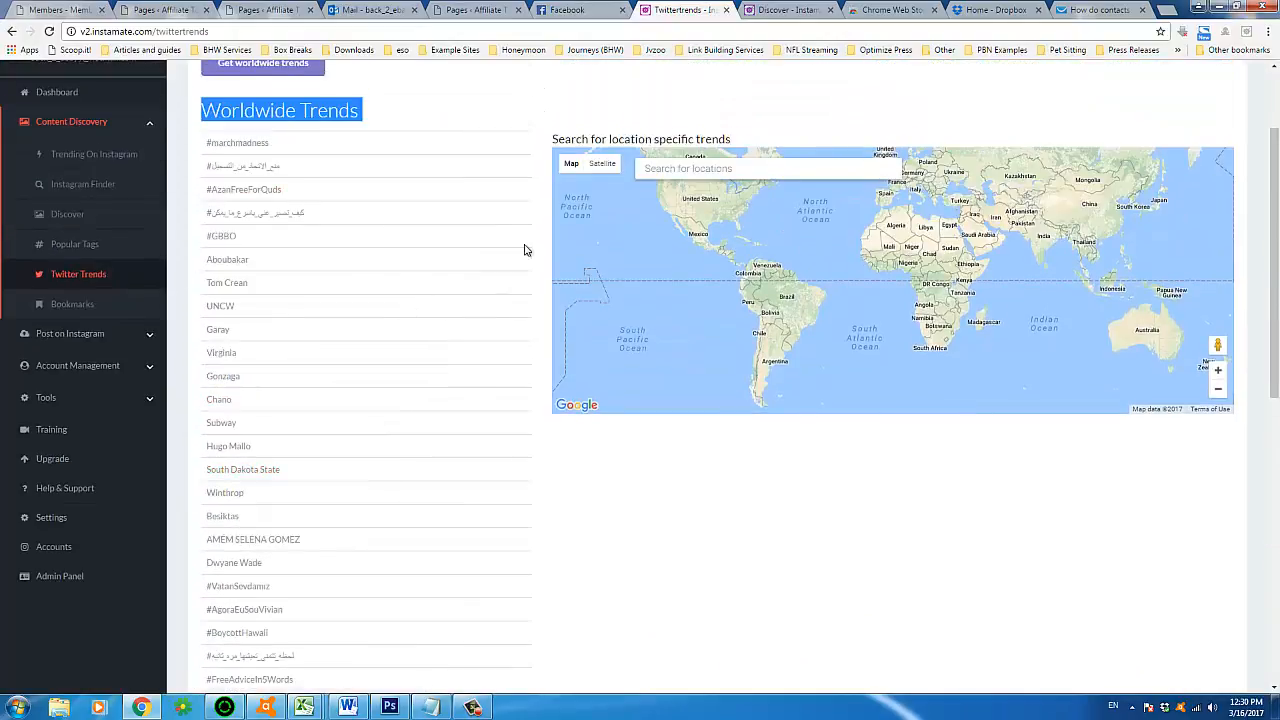
- Search for location-specific Twitter trends for Buffalo, NY, United States
click(676, 168)
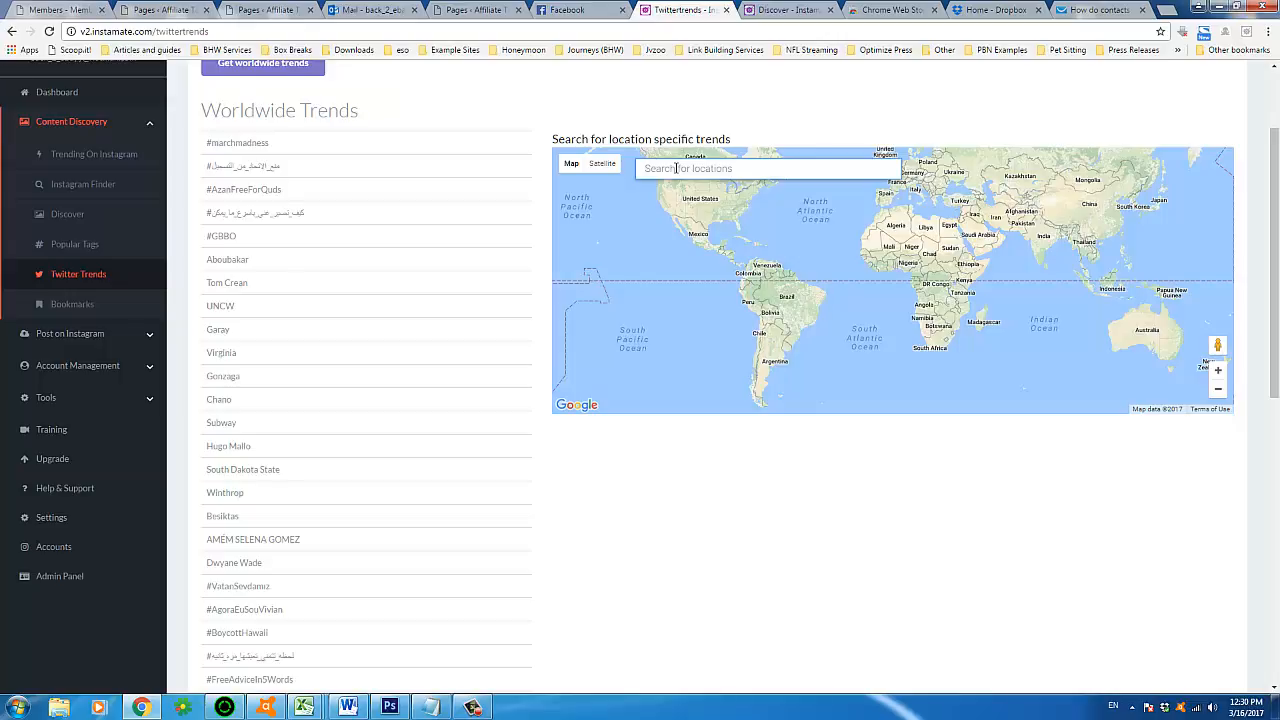
text(Buffalo)
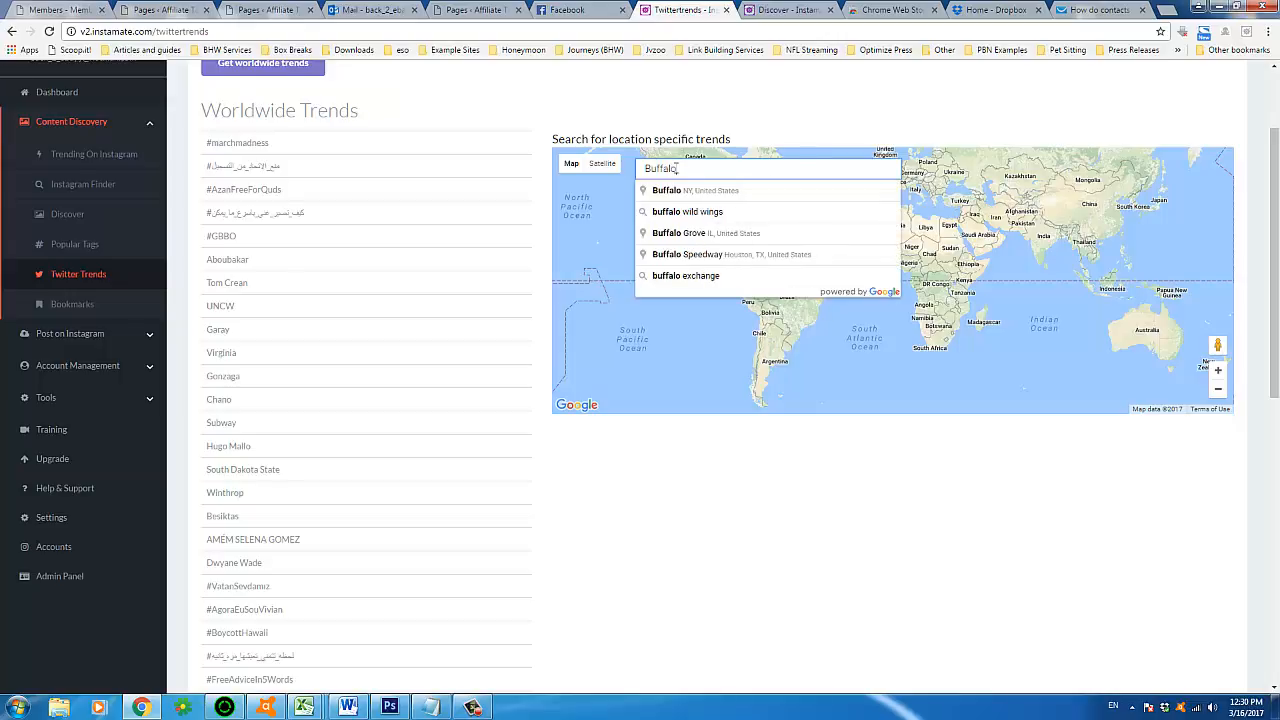
click(683, 192)
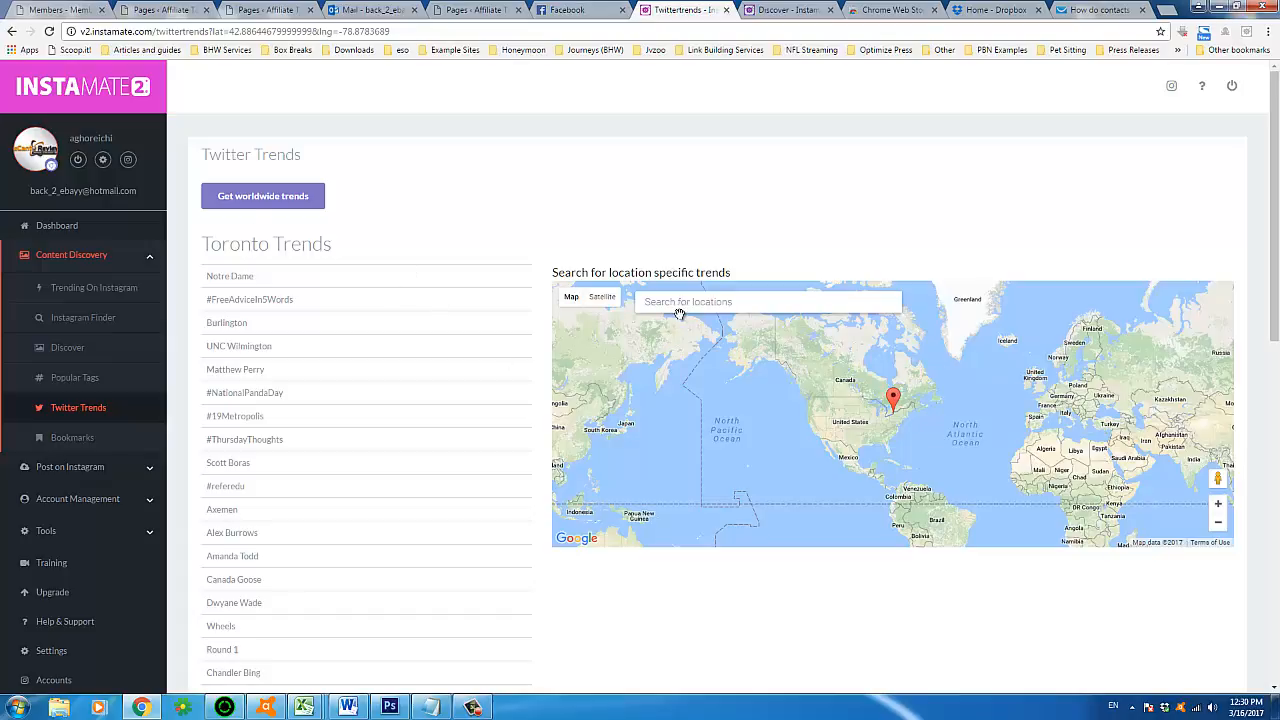
- Look through the trends listed for the searched location, highlight the list's heading and return to the location search
scroll(514, 388, down, 5)
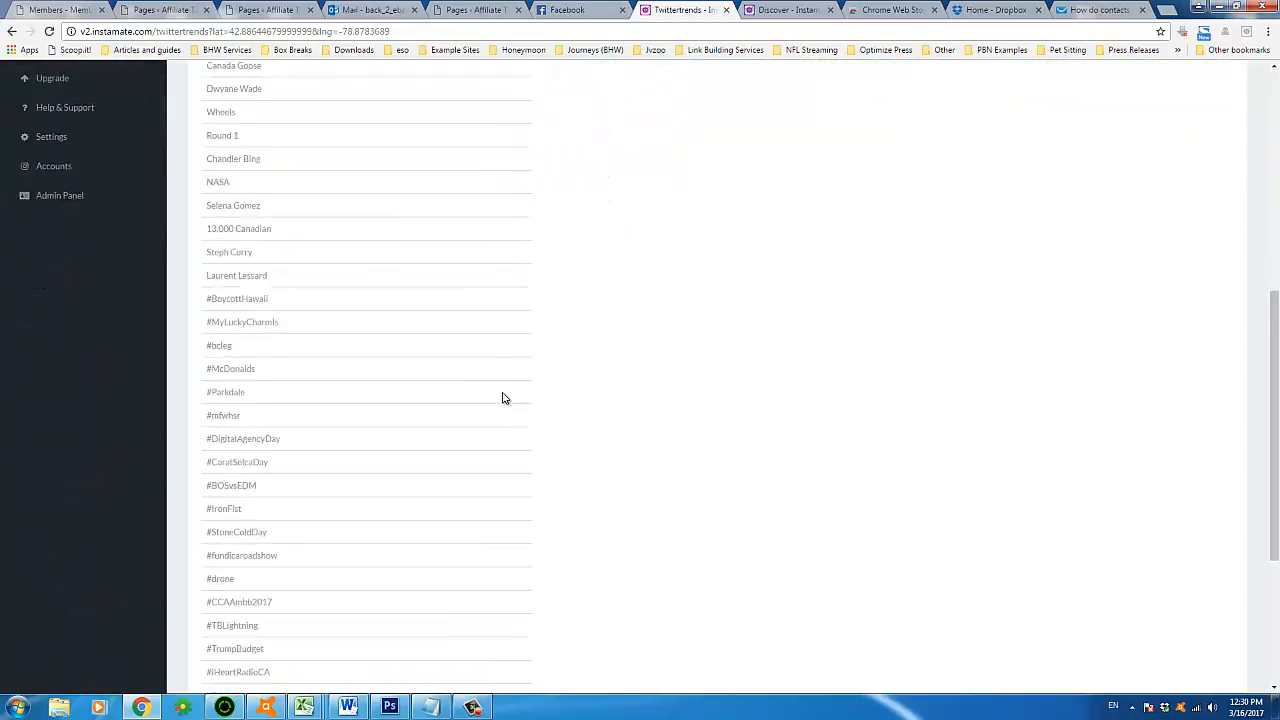
scroll(504, 398, down, 1)
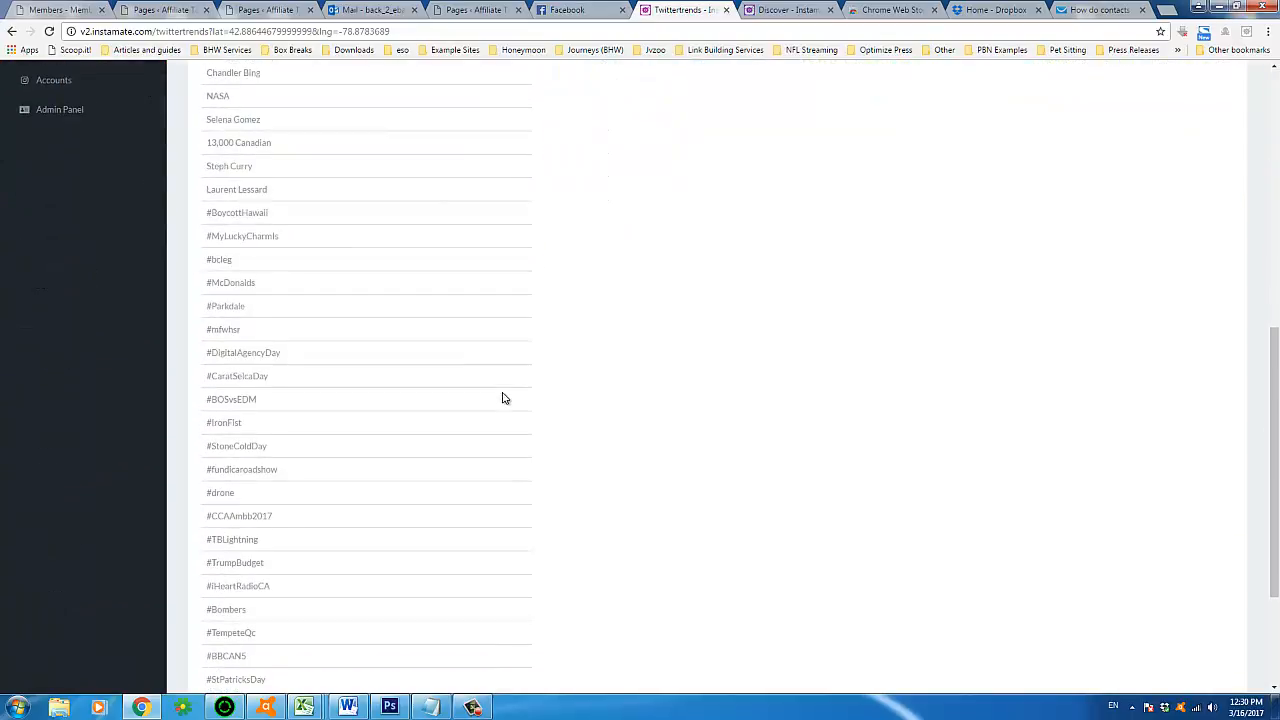
scroll(504, 398, down, 2)
scroll(504, 398, up, 10)
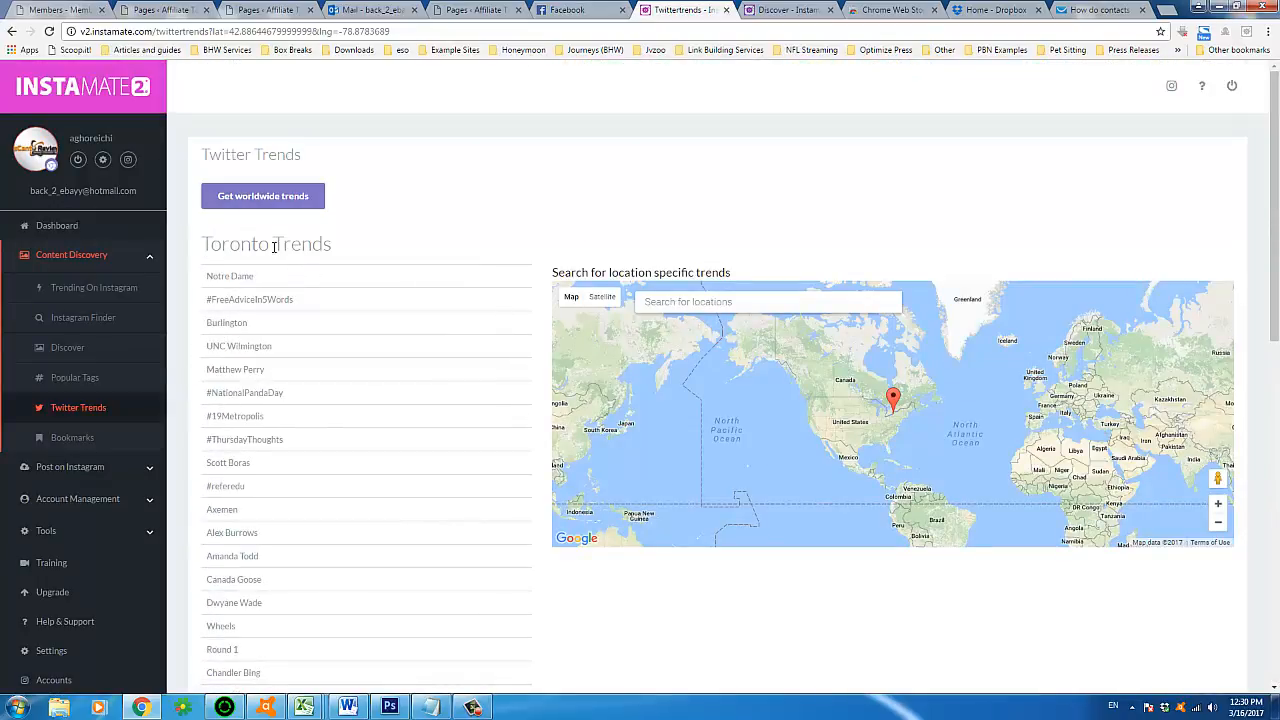
triple_click(273, 246)
click(802, 298)
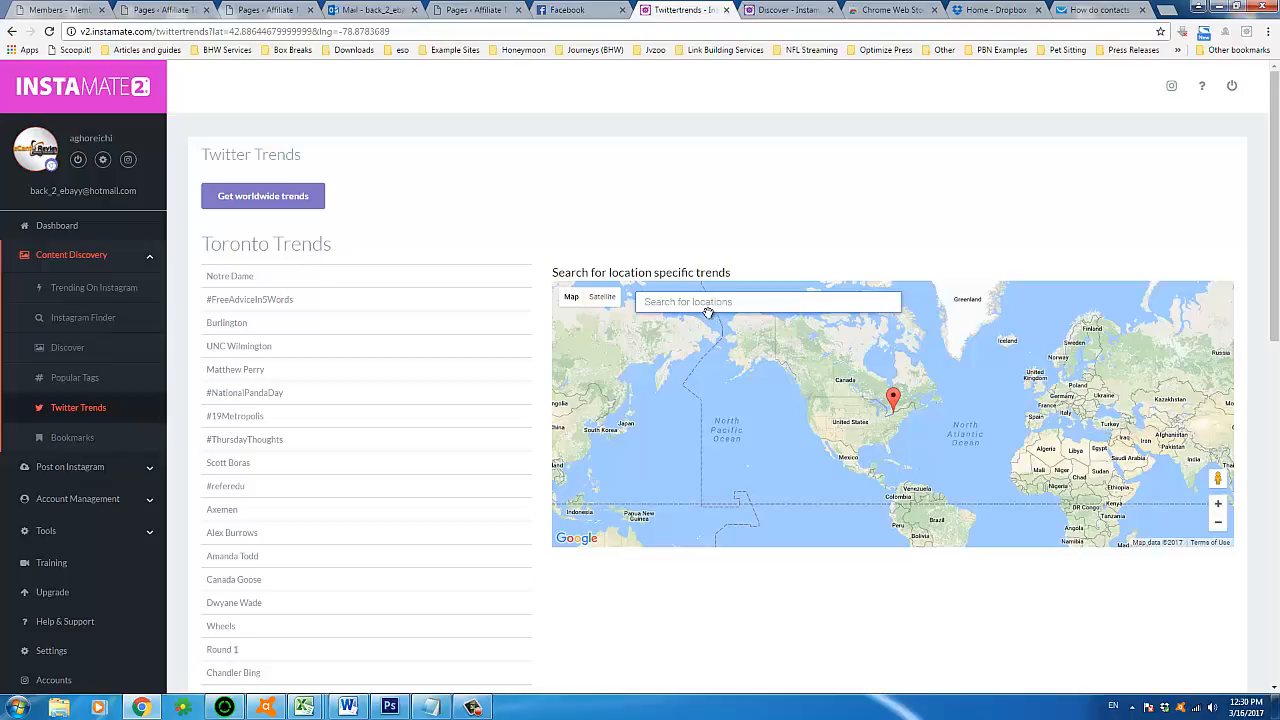
- Search for location-specific Twitter trends for Buffalo, 6th Avenue, NY, United States
text(buffalo)
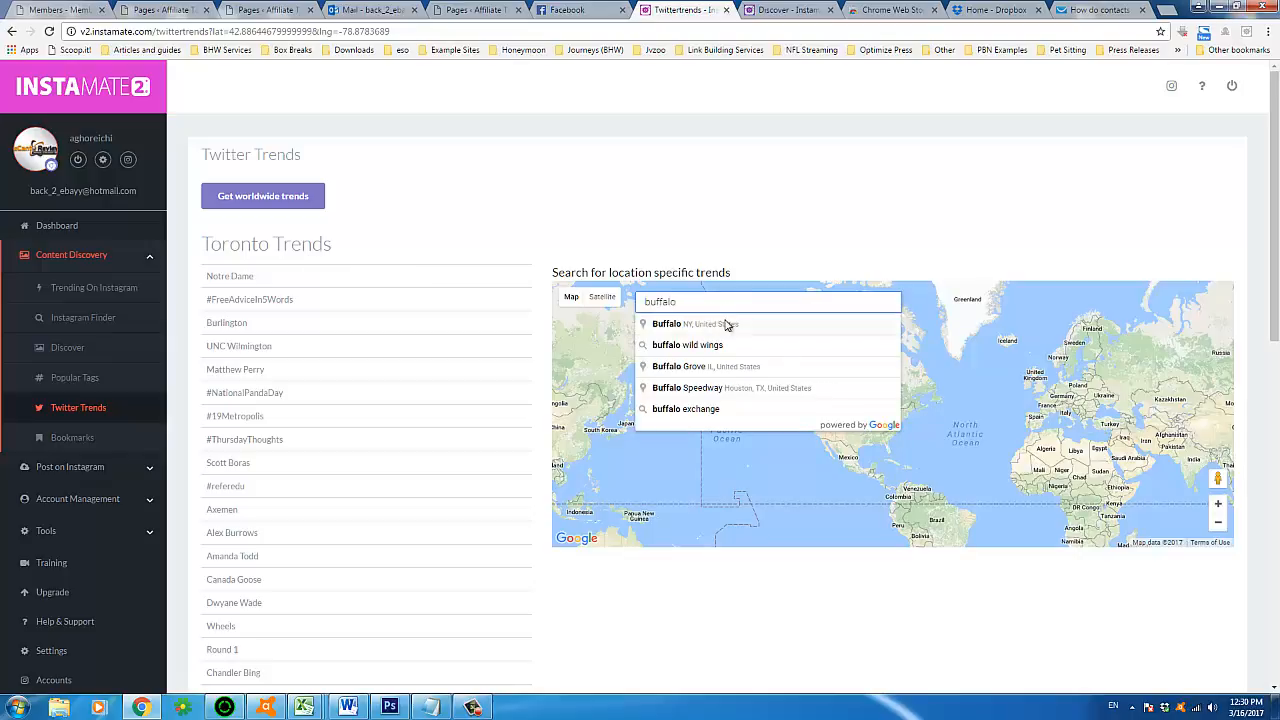
text(, NY)
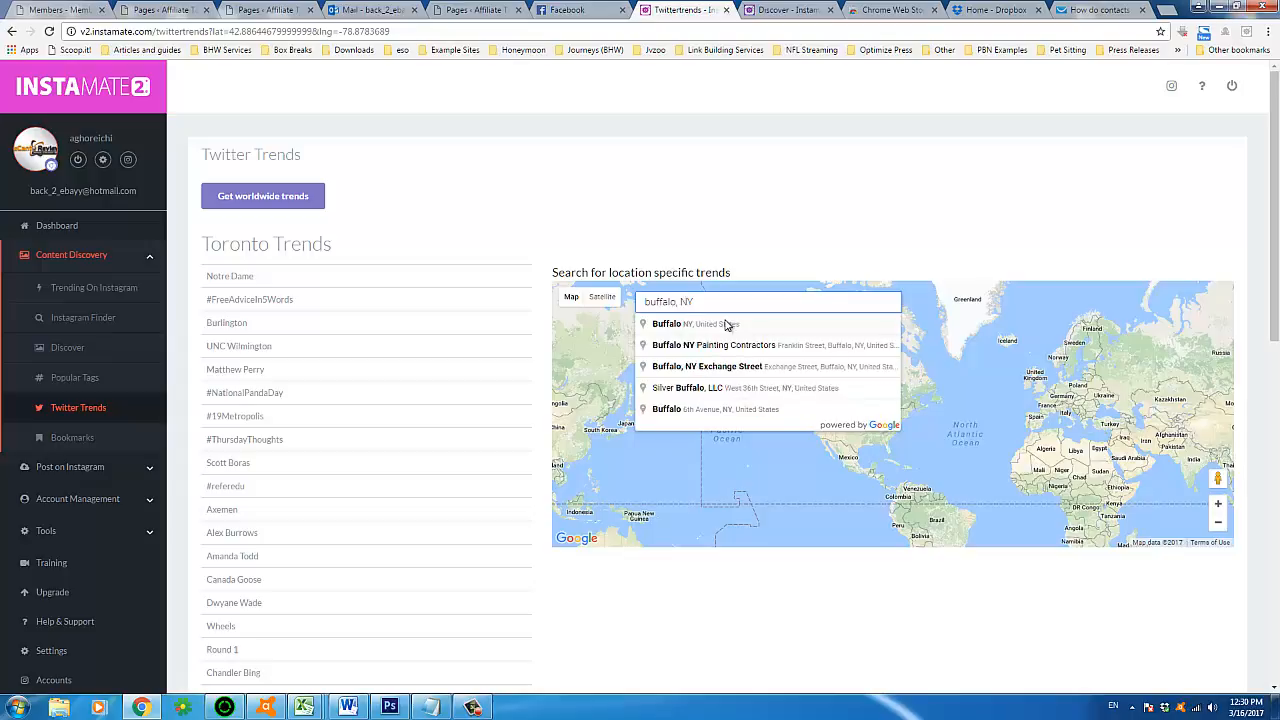
click(664, 412)
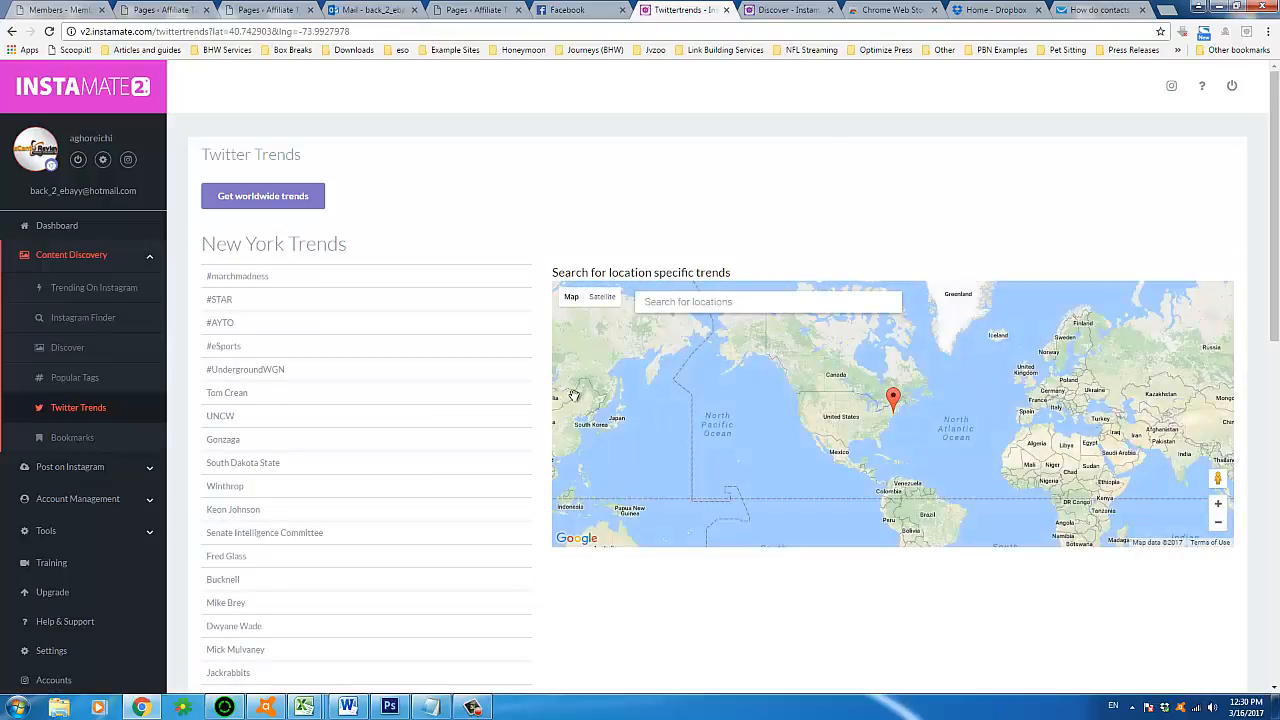
- Highlight the New York Trends heading and look through the trends listed beneath it
triple_click(231, 249)
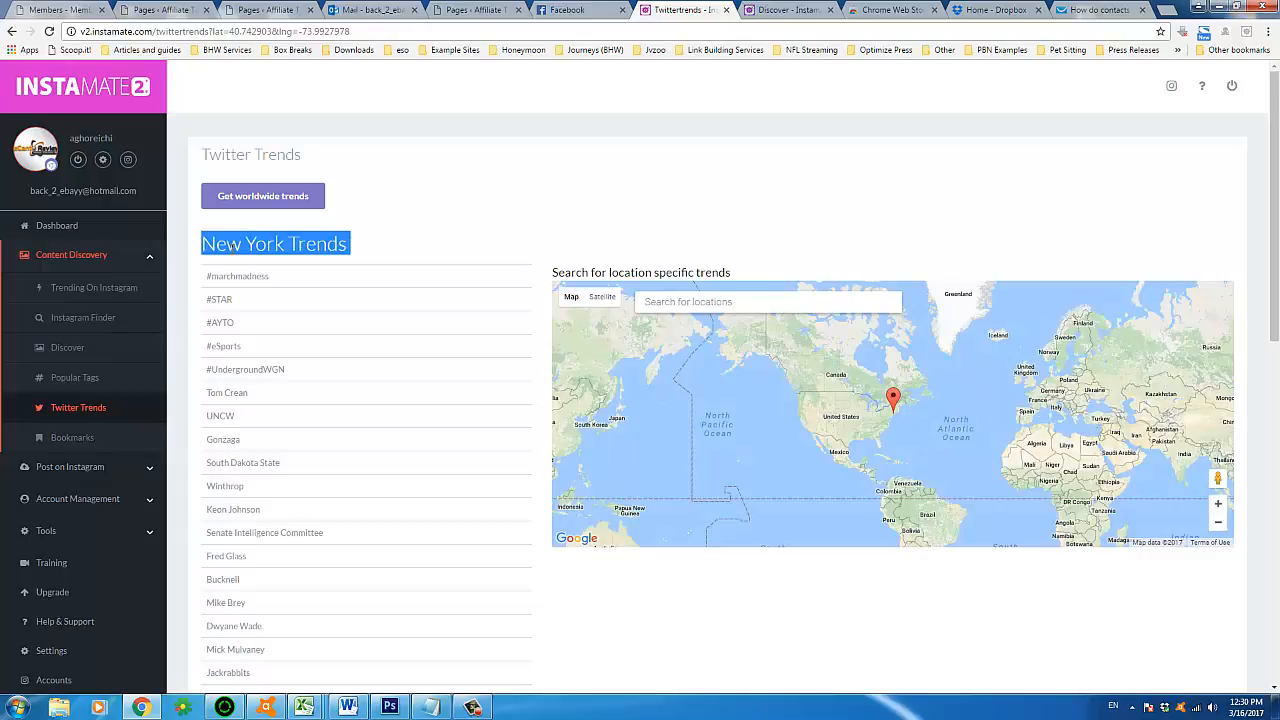
click(393, 250)
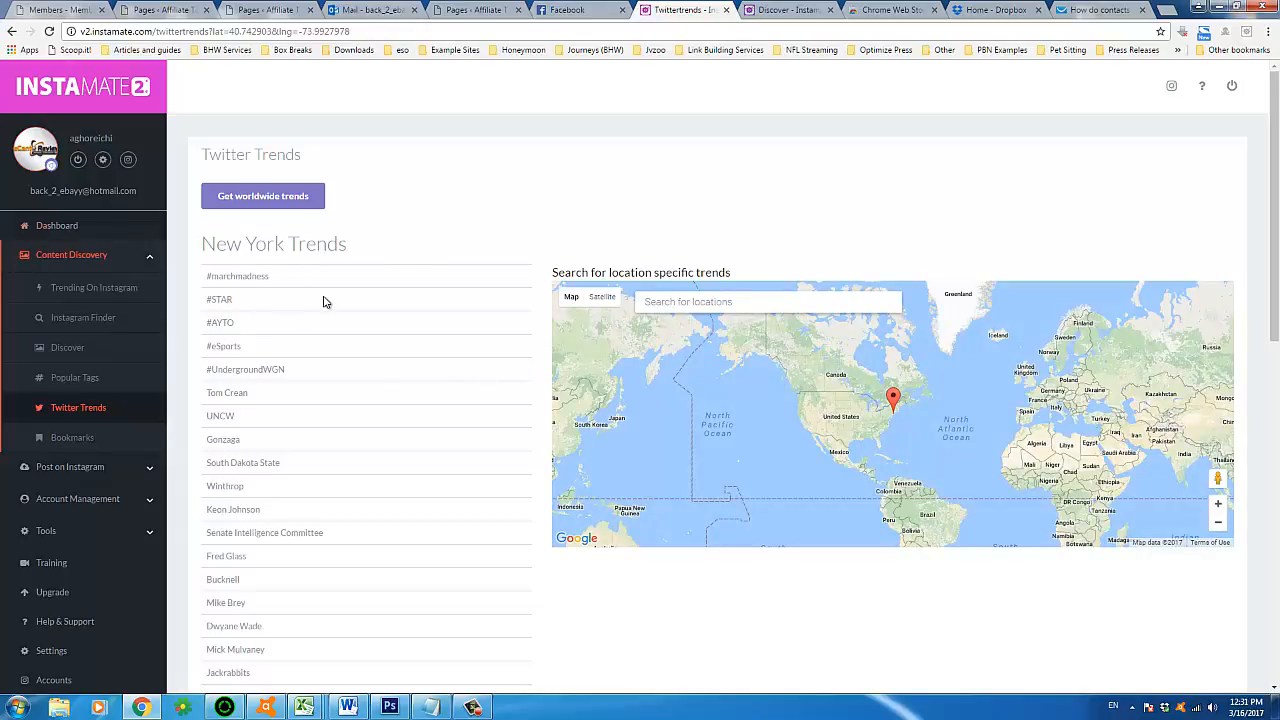
scroll(300, 303, down, 2)
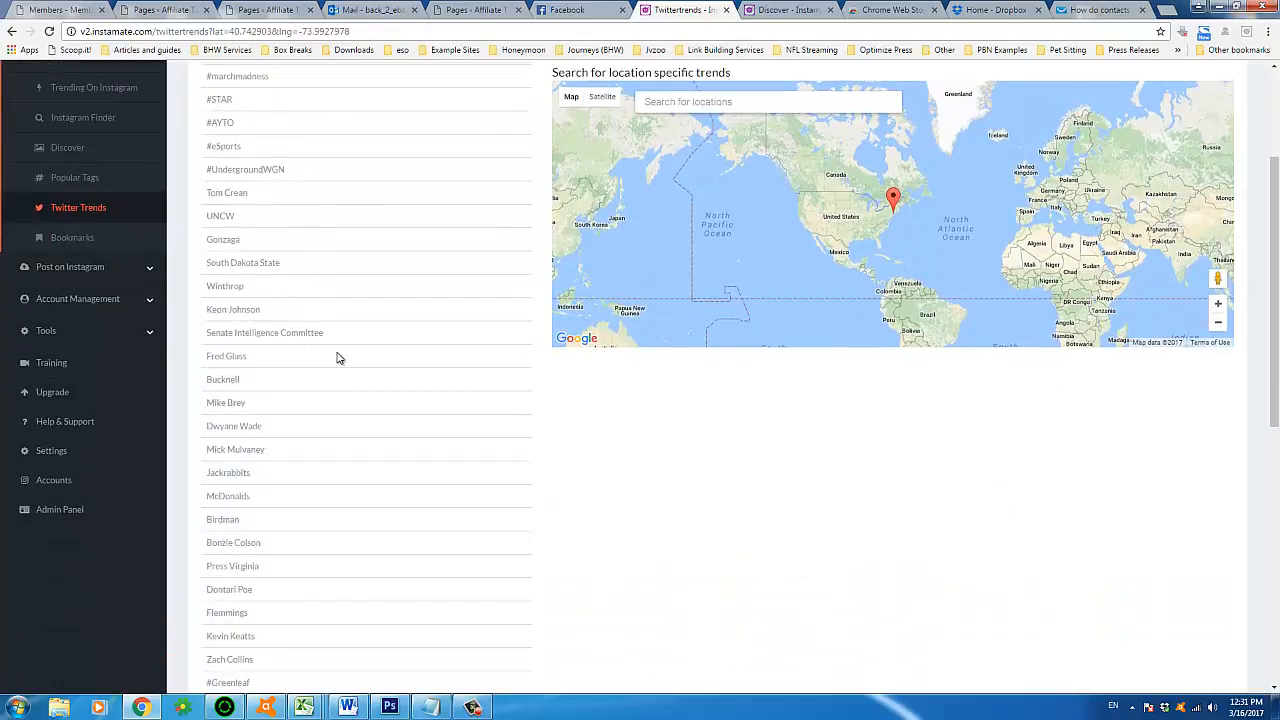
scroll(335, 358, down, 4)
scroll(330, 362, up, 10)
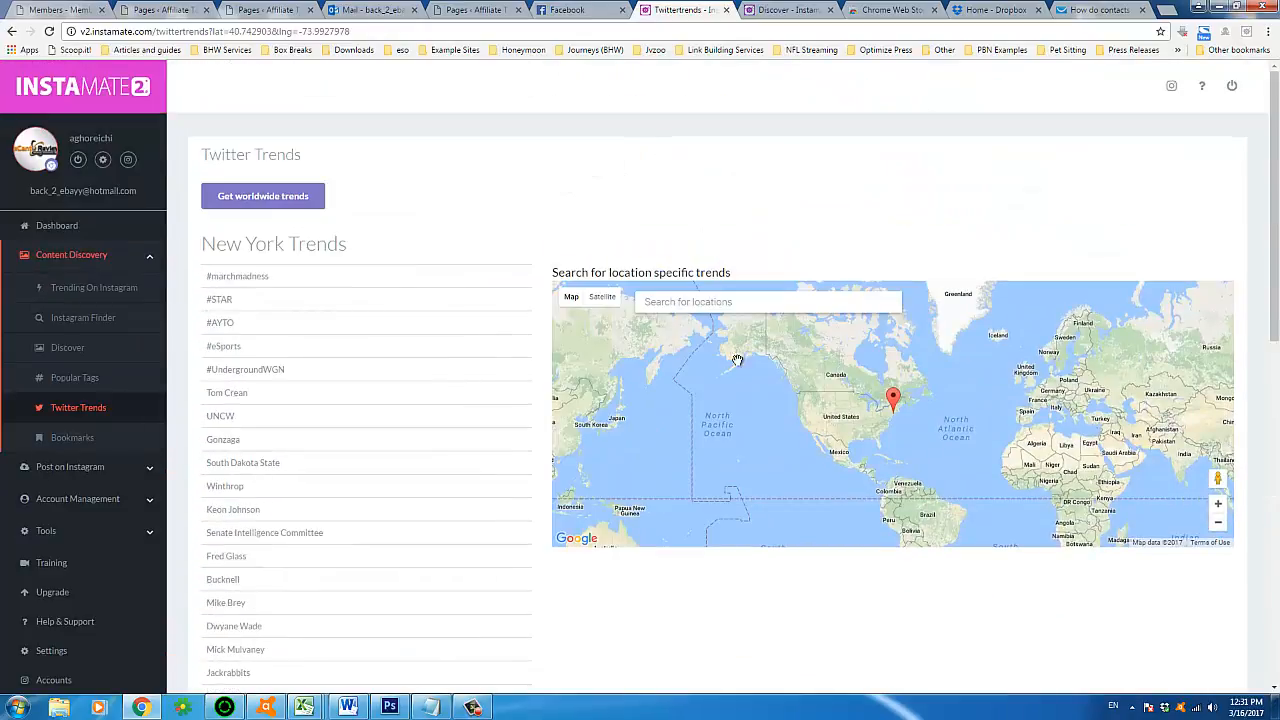
- Search for location-specific Twitter trends for San Francisco, CA, United States
click(750, 311)
text(san francisco)
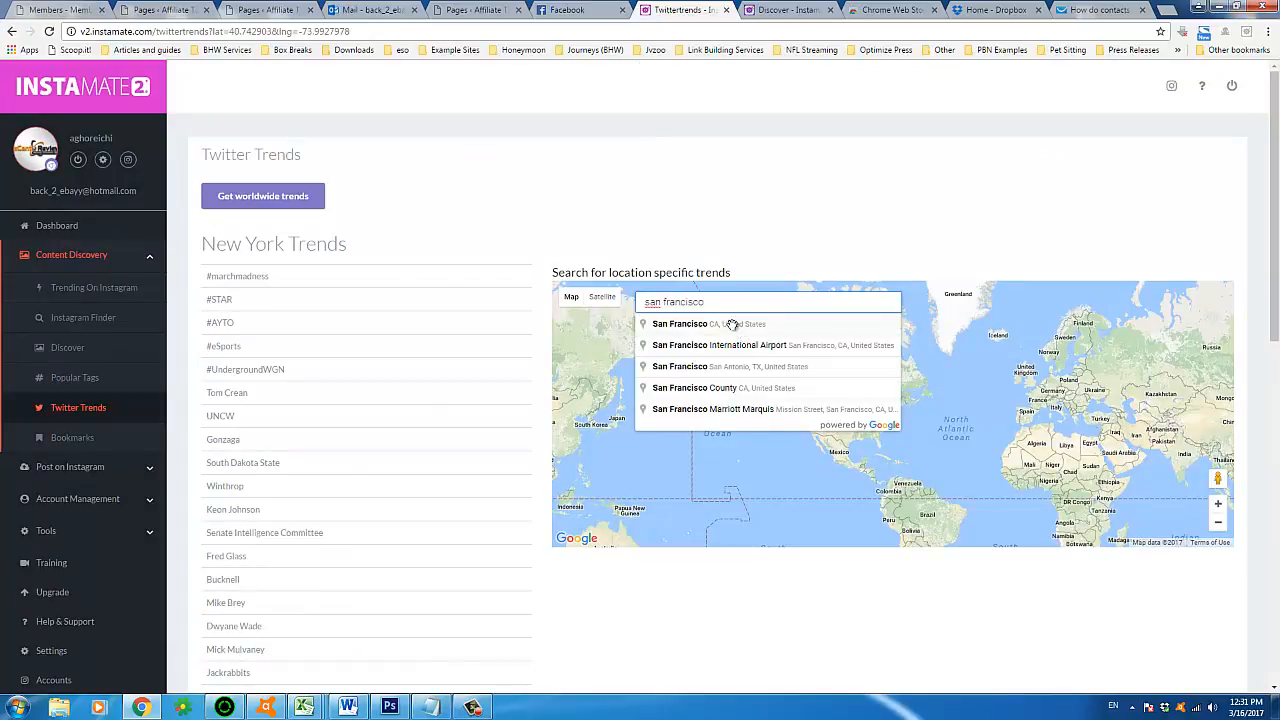
click(735, 325)
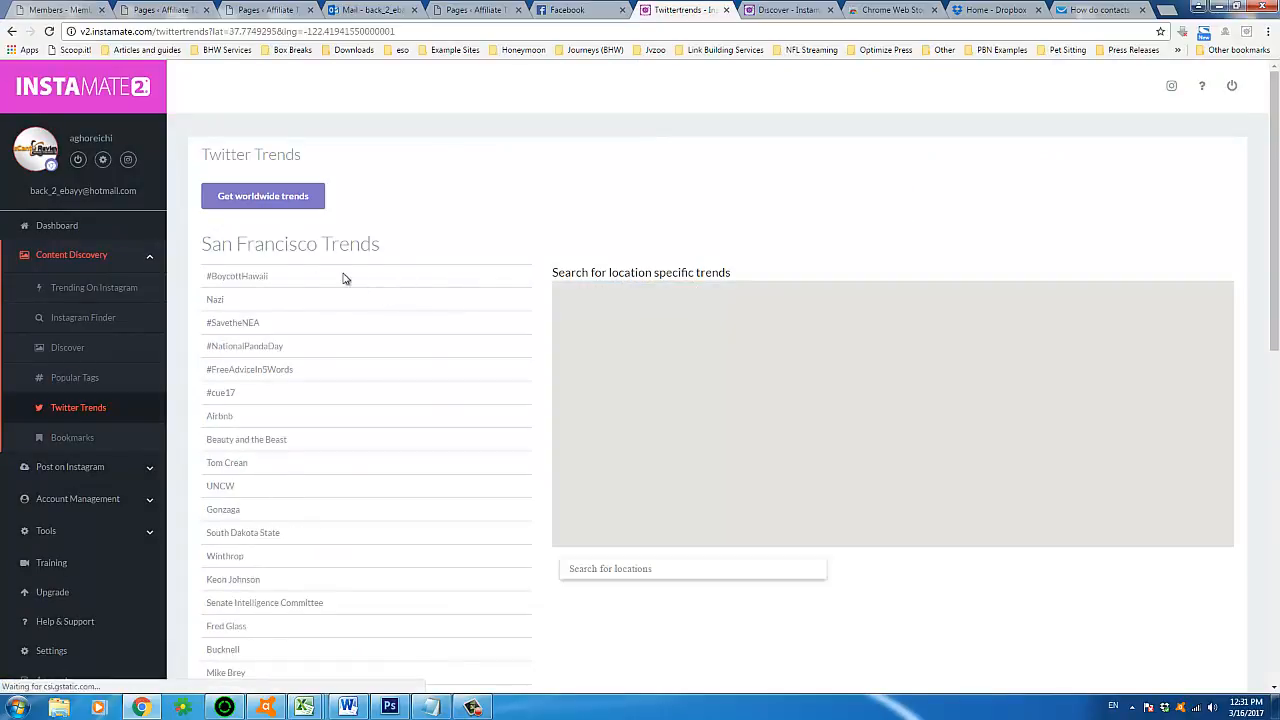
- Highlight the San Francisco Trends heading, followed by the first four topics in its list, and clear the selection
drag(202, 244, 380, 246)
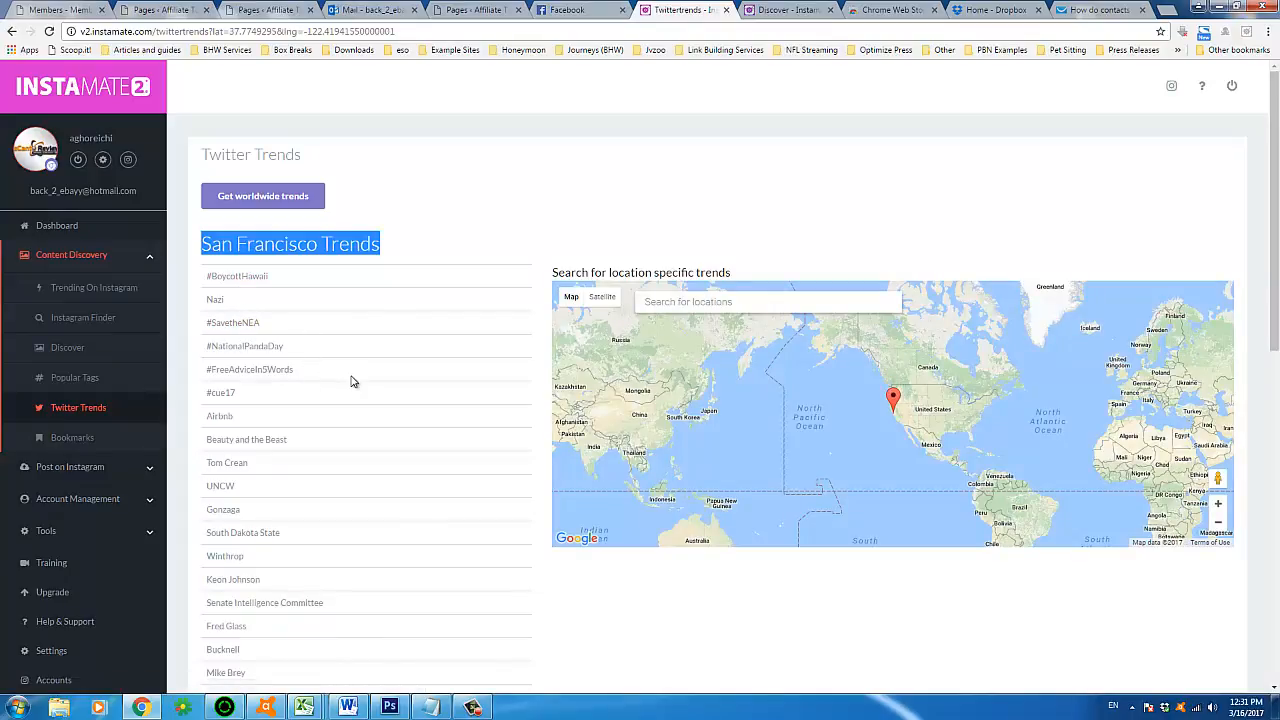
drag(293, 352, 201, 346)
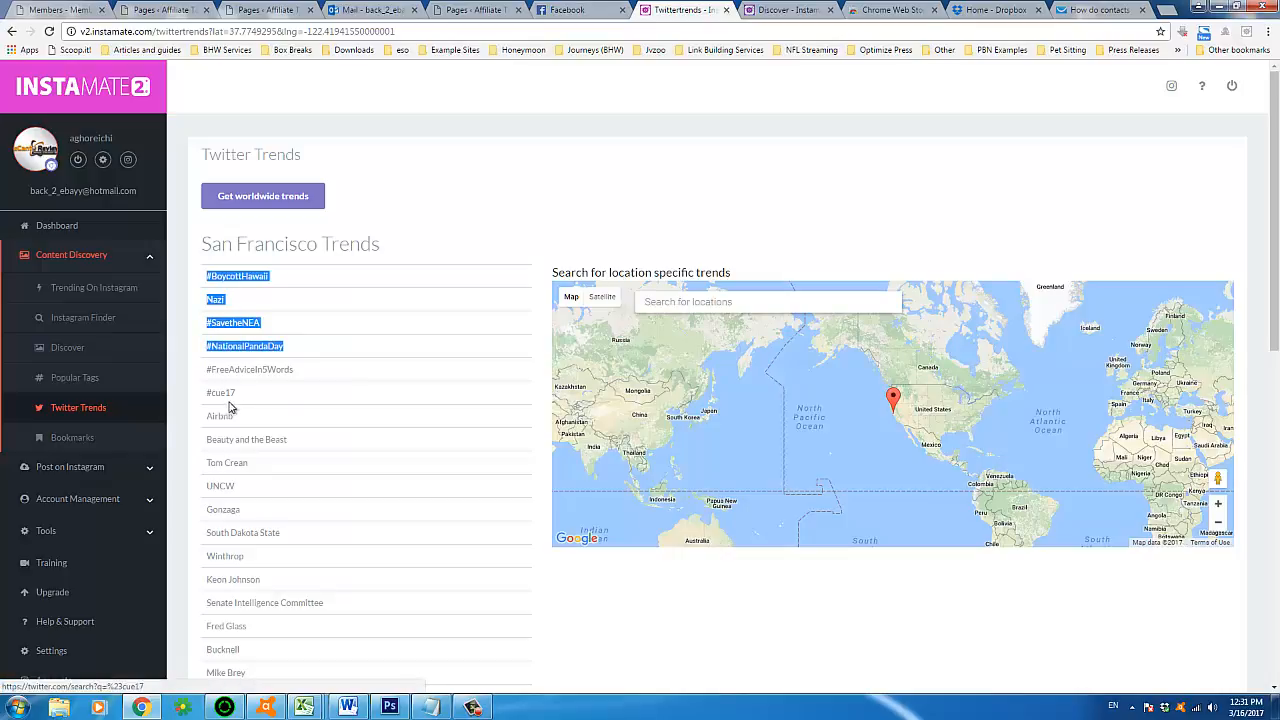
click(318, 308)
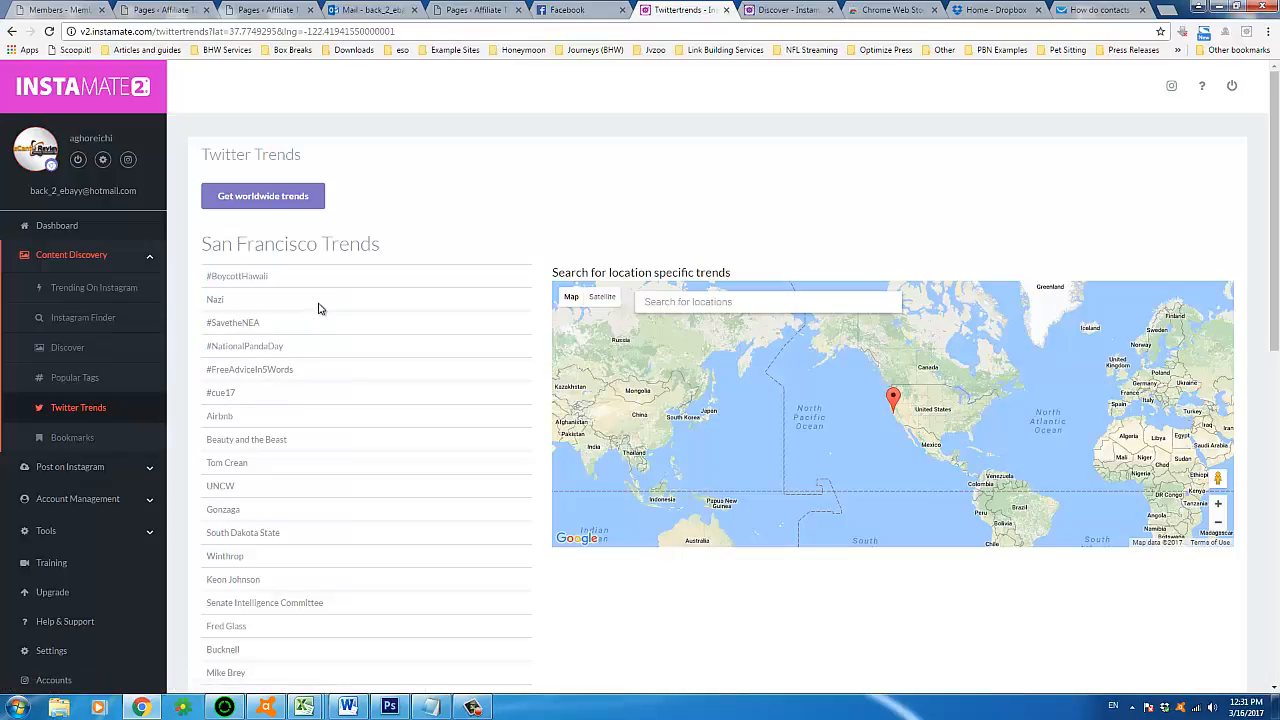
- Open the #NationalPandaDay trend on Twitter, look through its tweets and images, and return to the Twitter Trends page
click(256, 347)
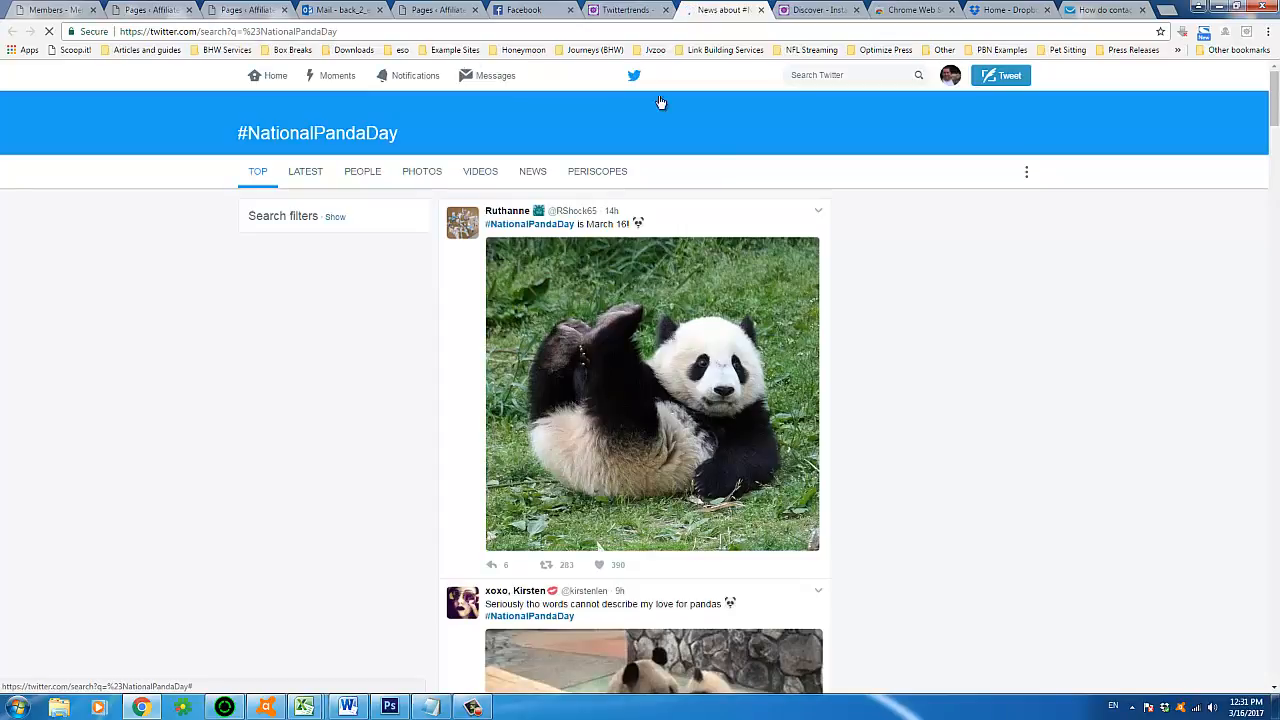
scroll(481, 268, down, 1)
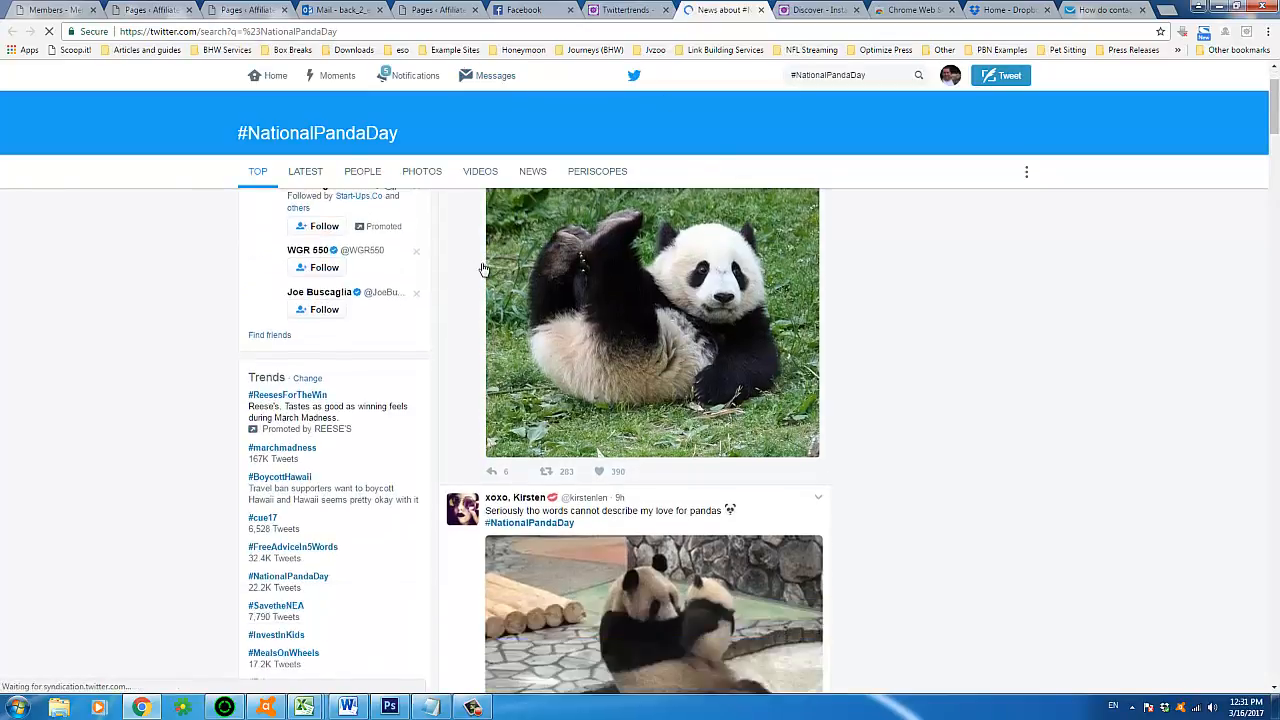
scroll(481, 268, down, 15)
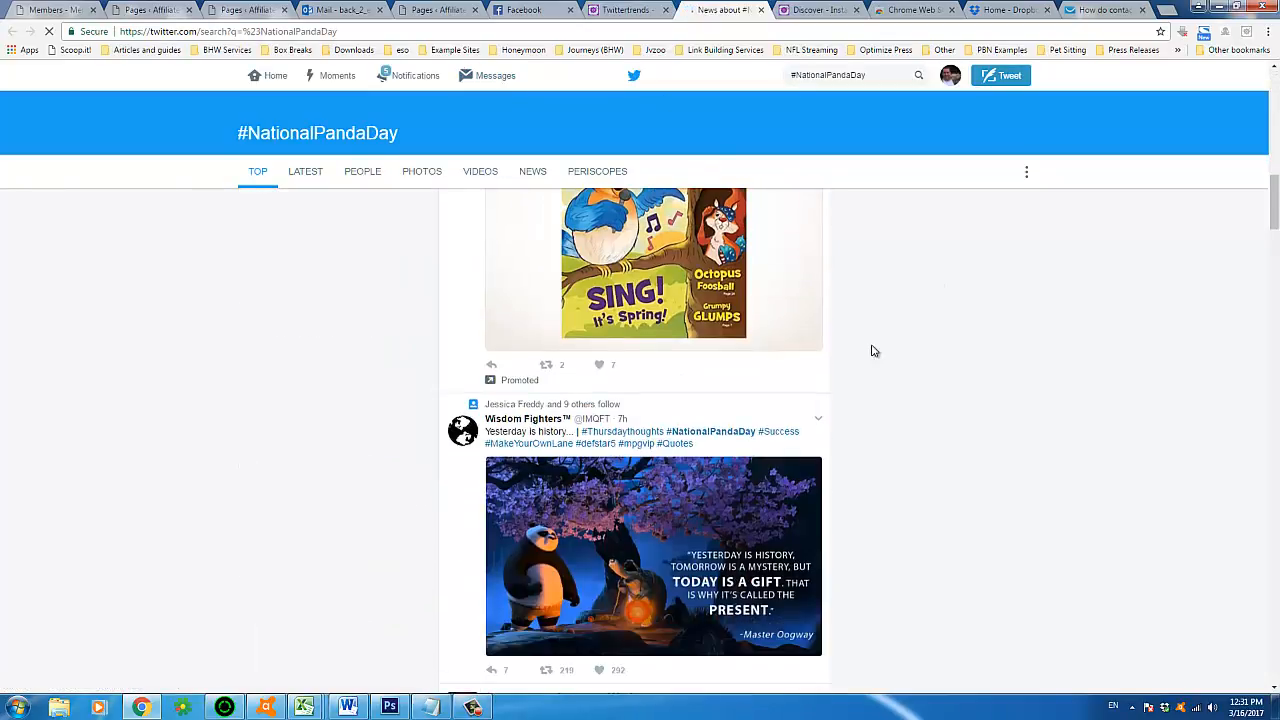
scroll(872, 351, down, 10)
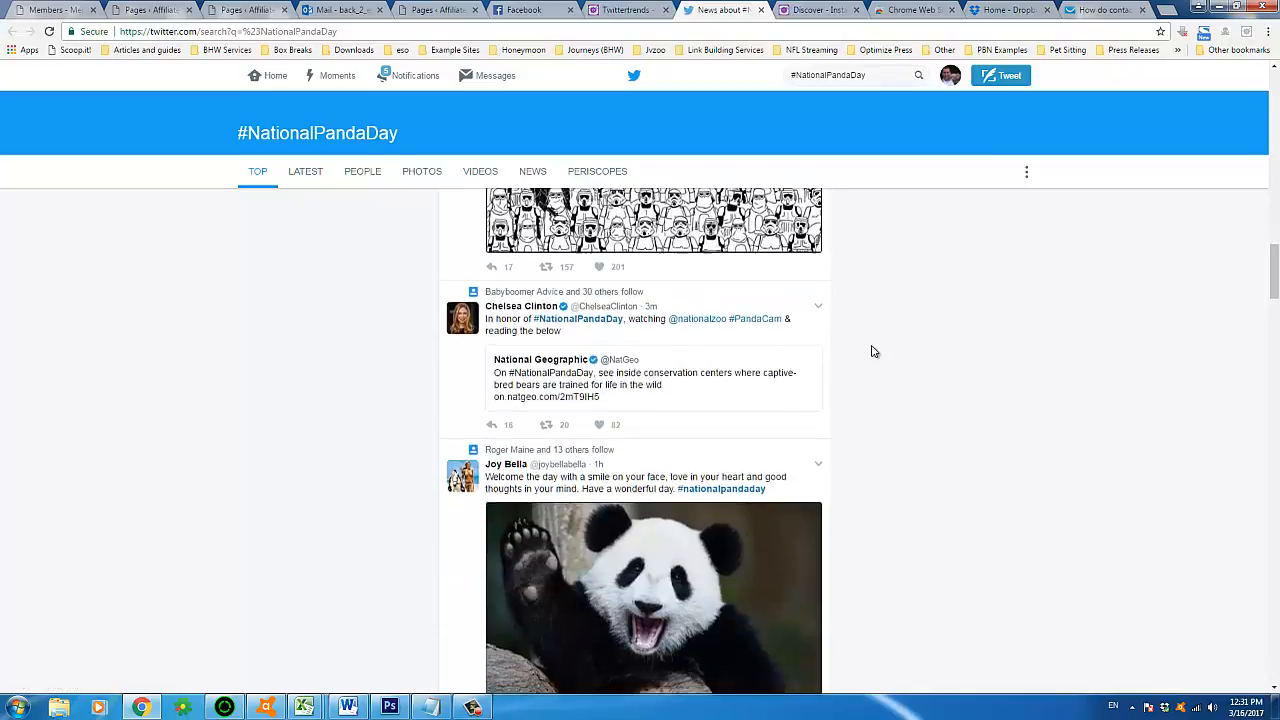
scroll(872, 351, down, 8)
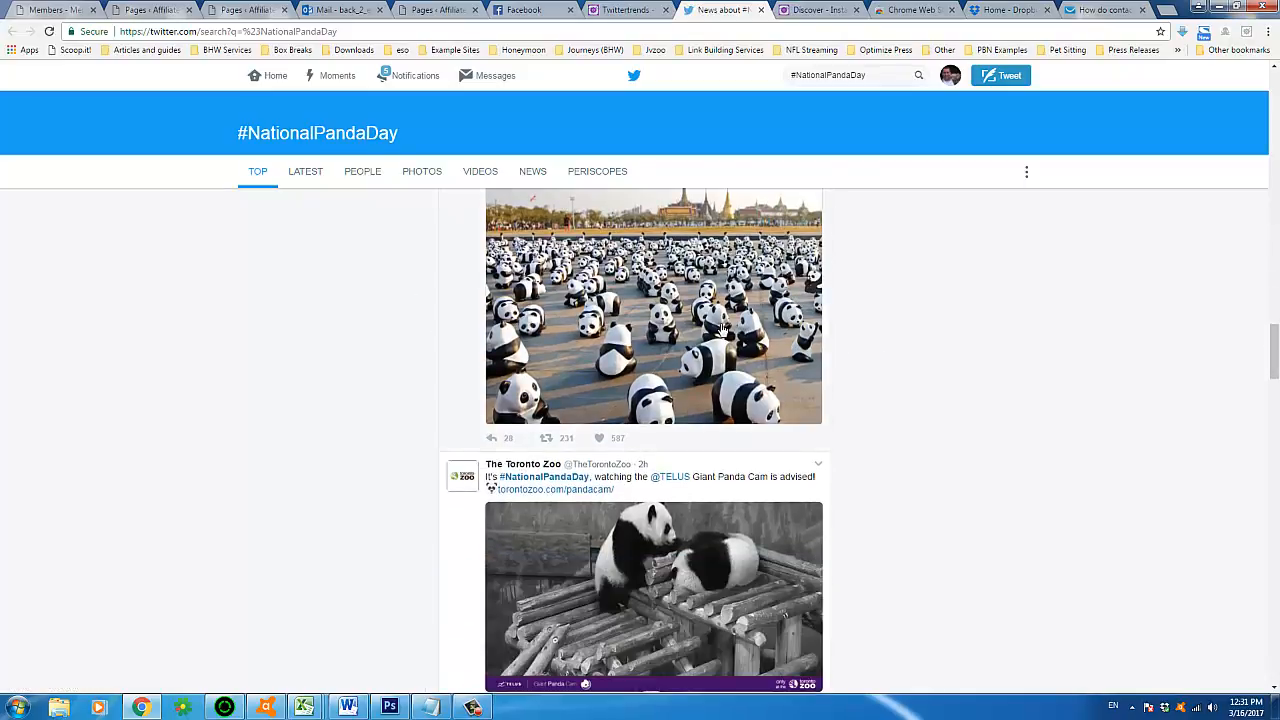
scroll(722, 328, down, 5)
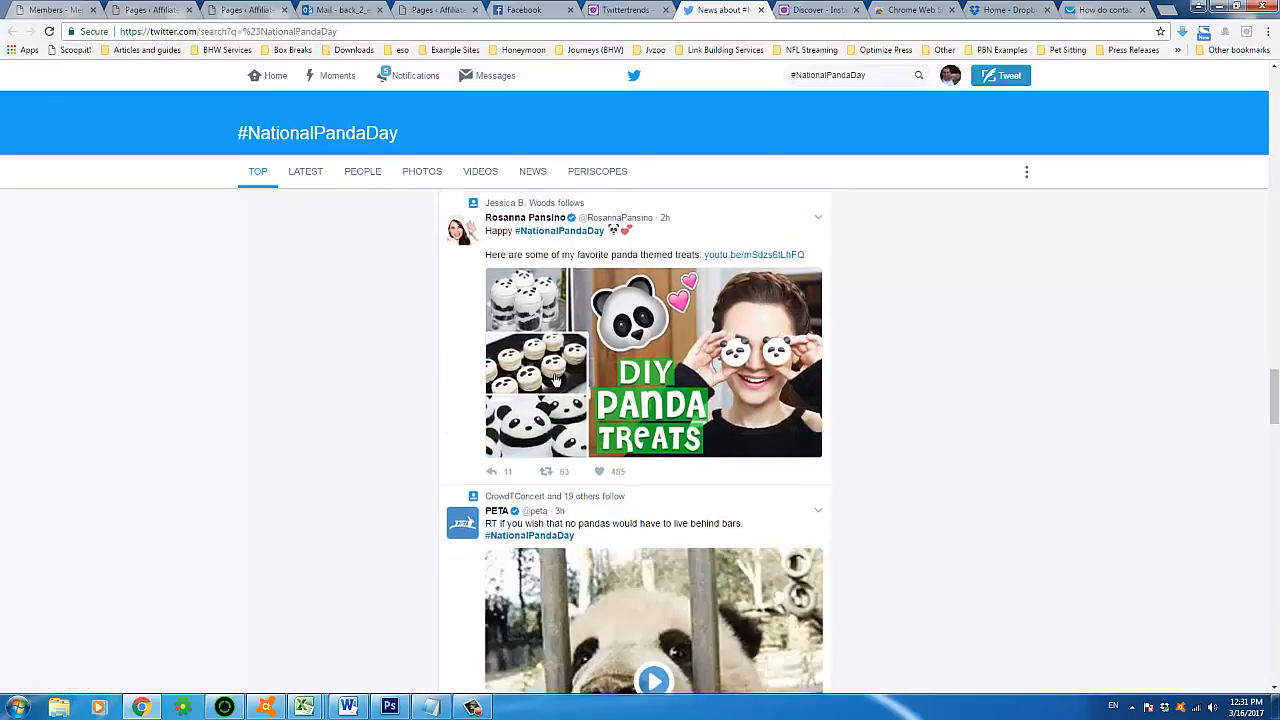
scroll(556, 378, down, 5)
scroll(557, 380, down, 3)
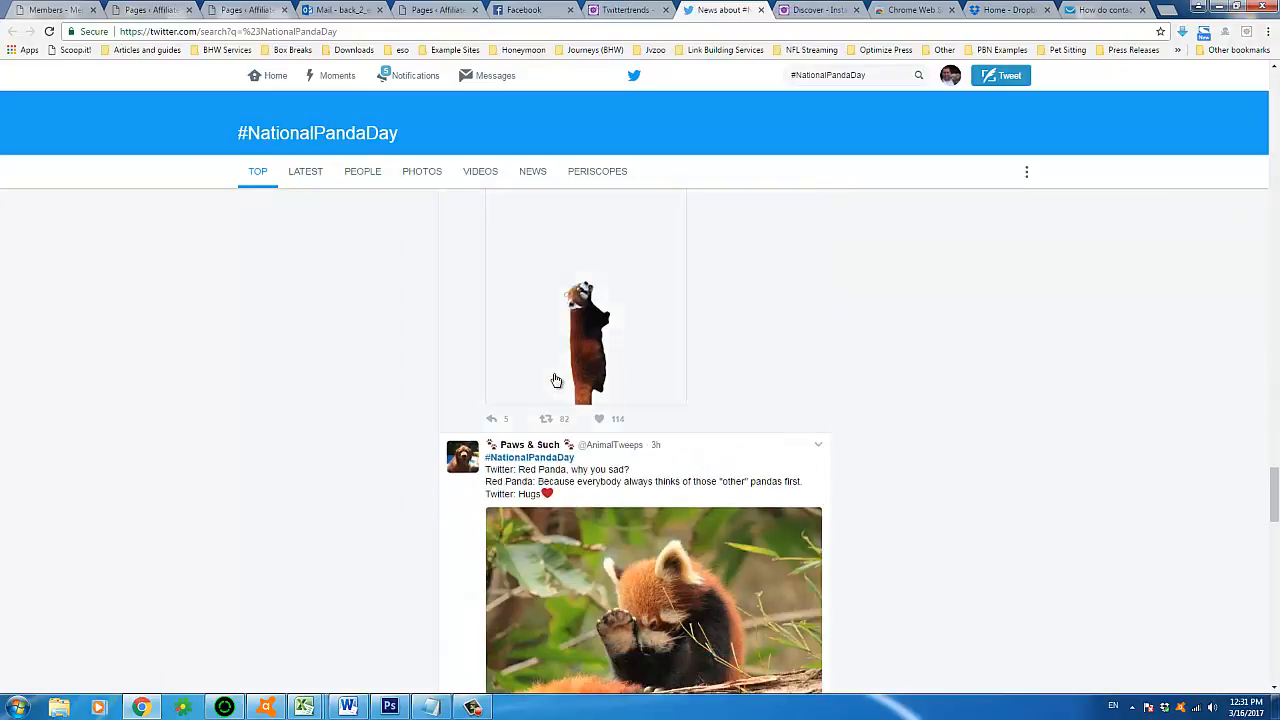
scroll(556, 380, down, 4)
scroll(551, 374, down, 2)
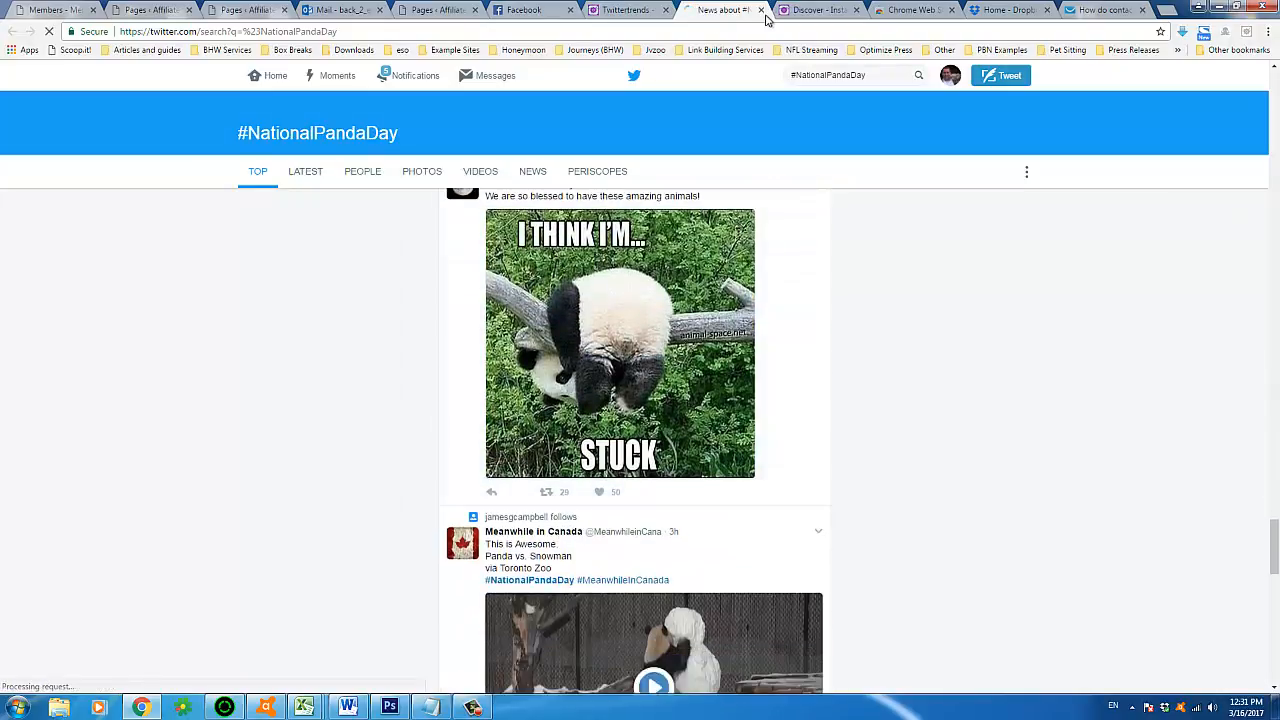
click(761, 10)
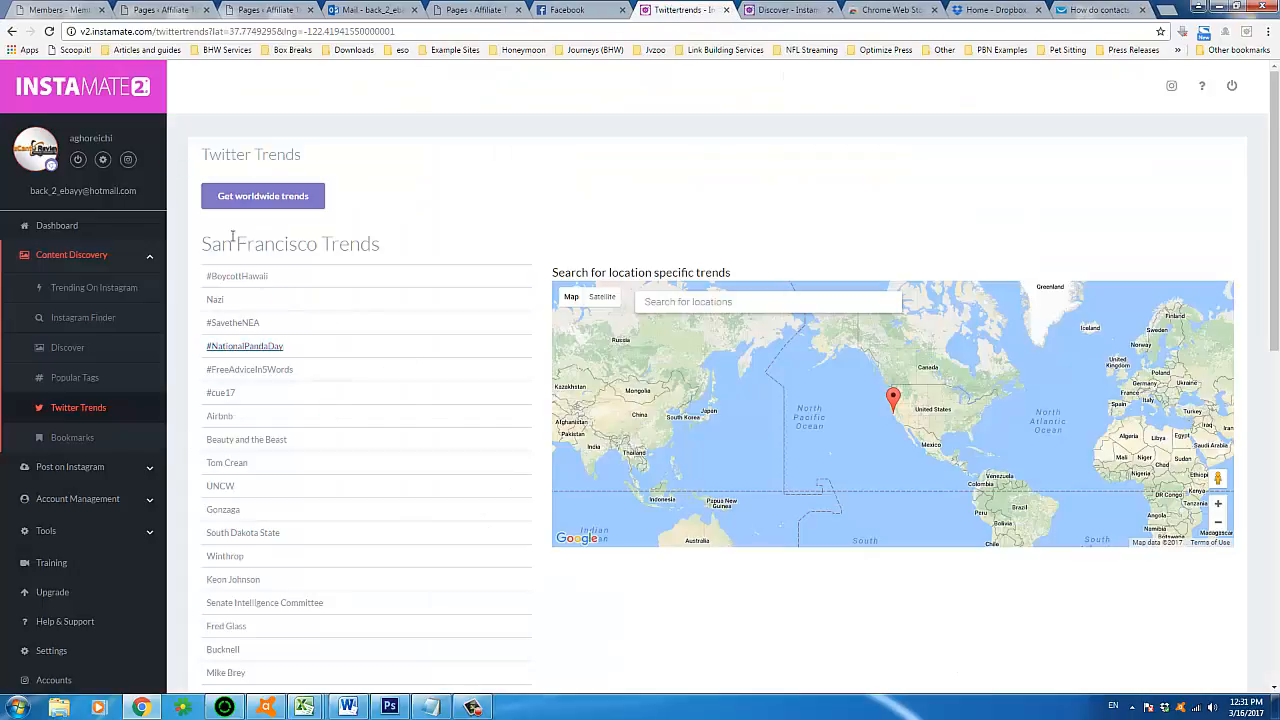
- Open the Bookmarks page, view the options on the saved post and highlight its caption
drag(213, 246, 406, 223)
click(82, 437)
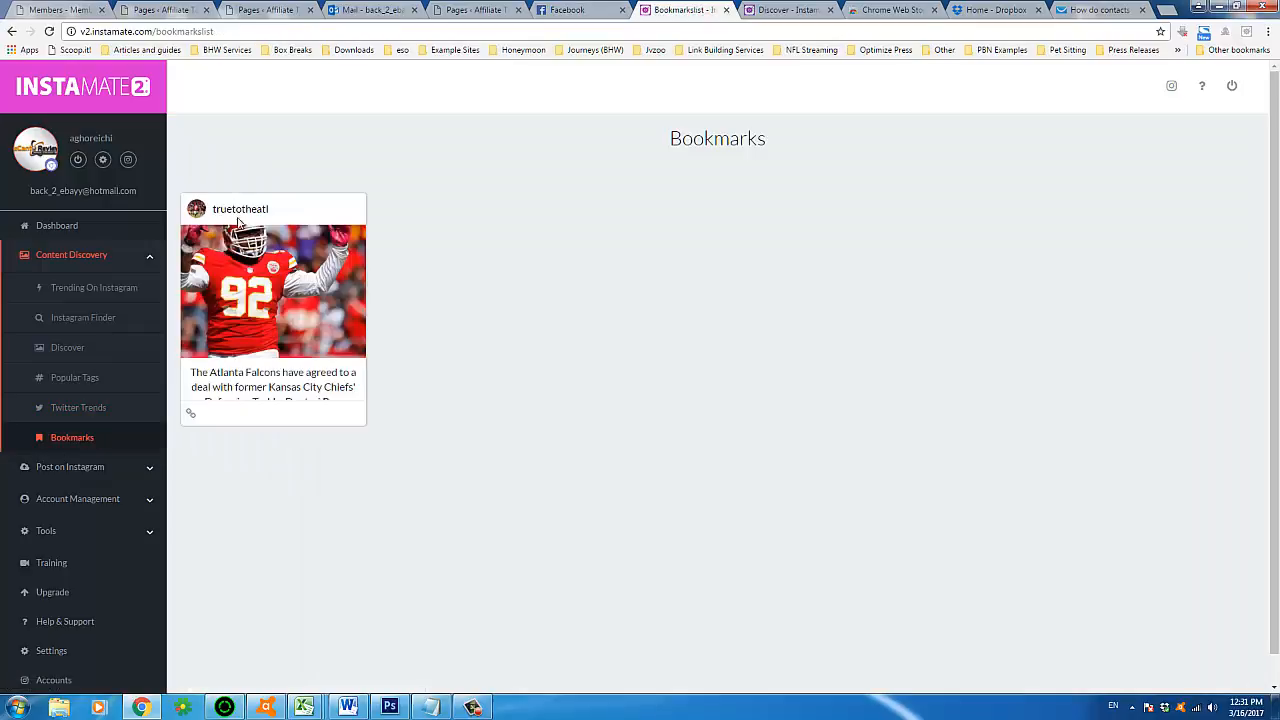
mouse_move(258, 338)
triple_click(460, 291)
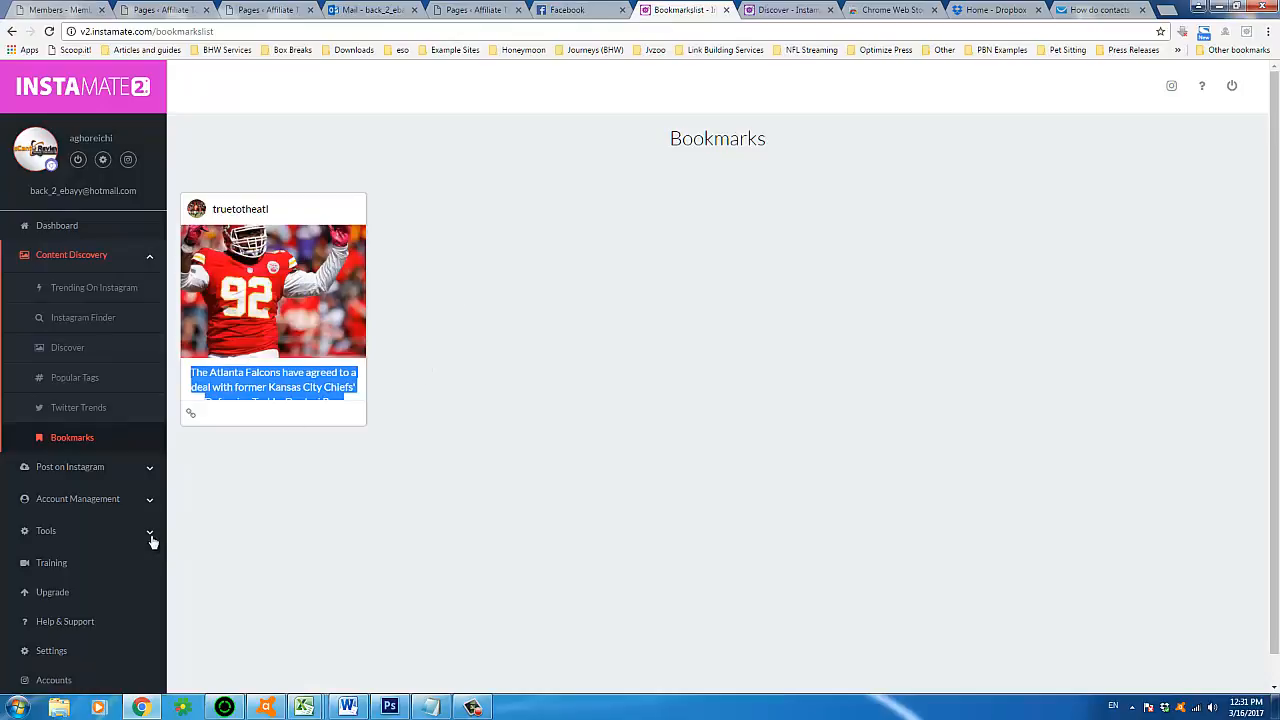
- Expand the Post on Instagram section of the site navigation and clear the caption highlight on the Bookmarks page
scroll(251, 495, down, 1)
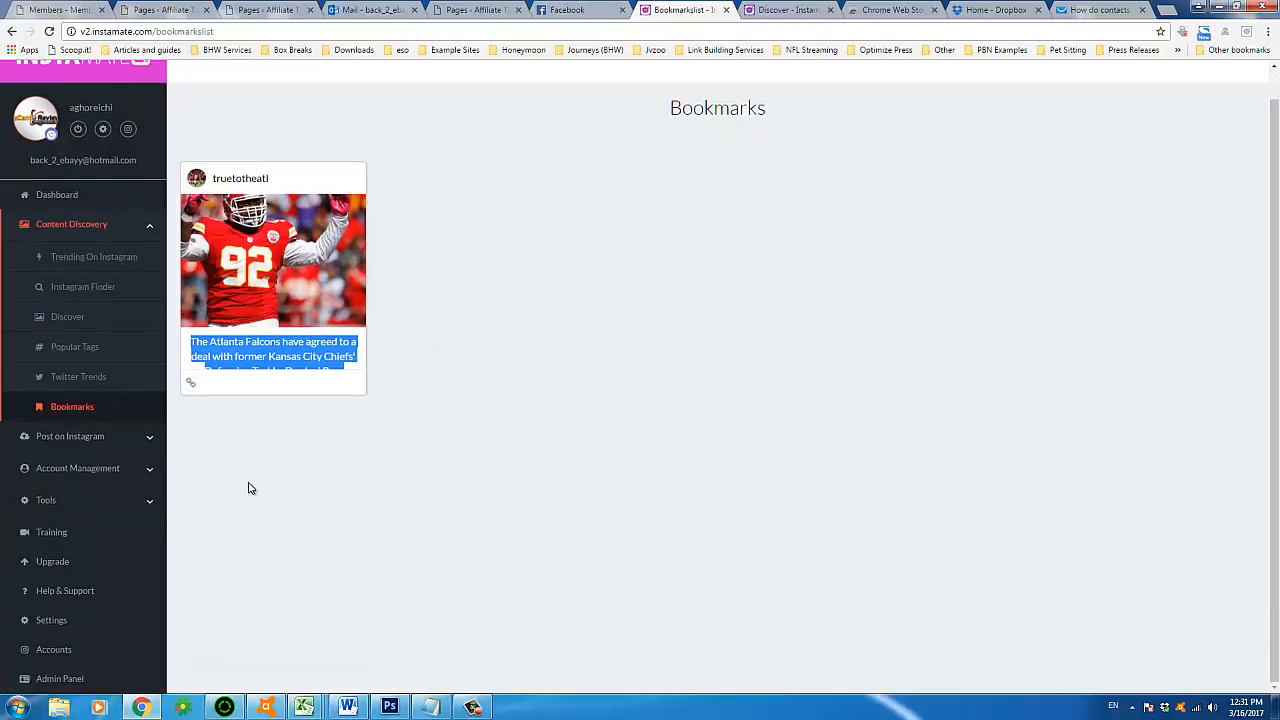
click(148, 441)
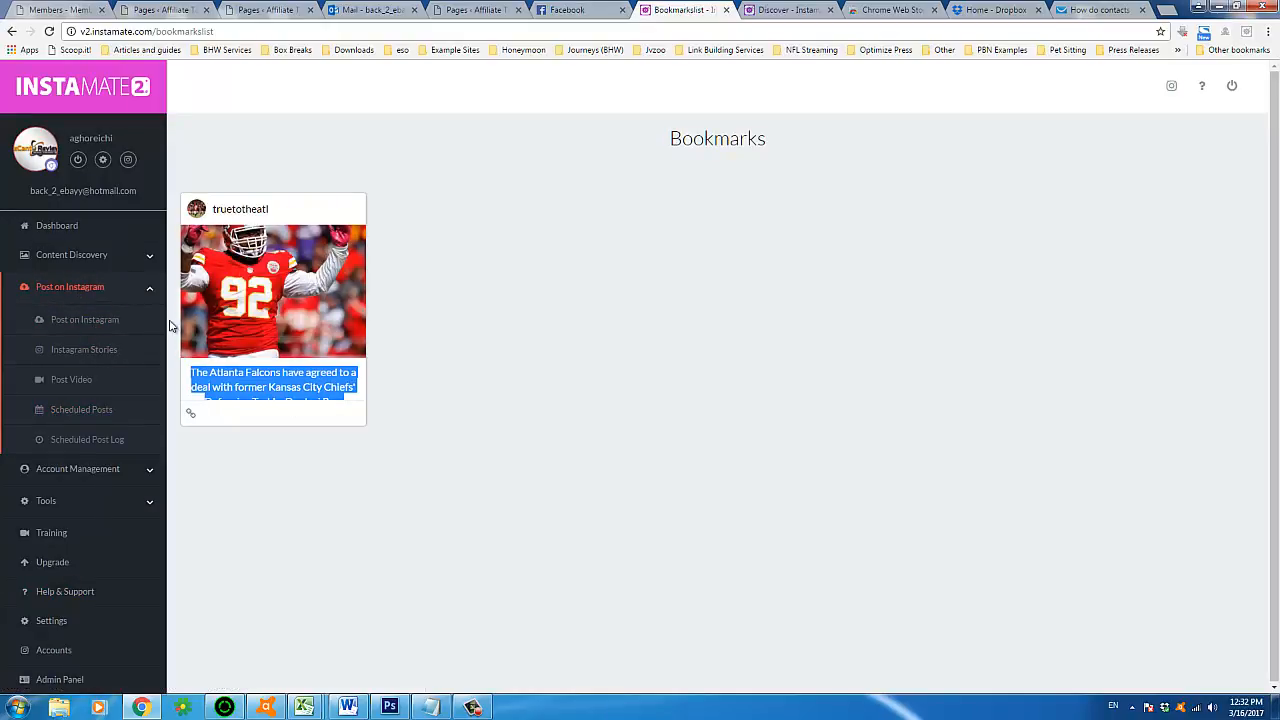
mouse_move(349, 293)
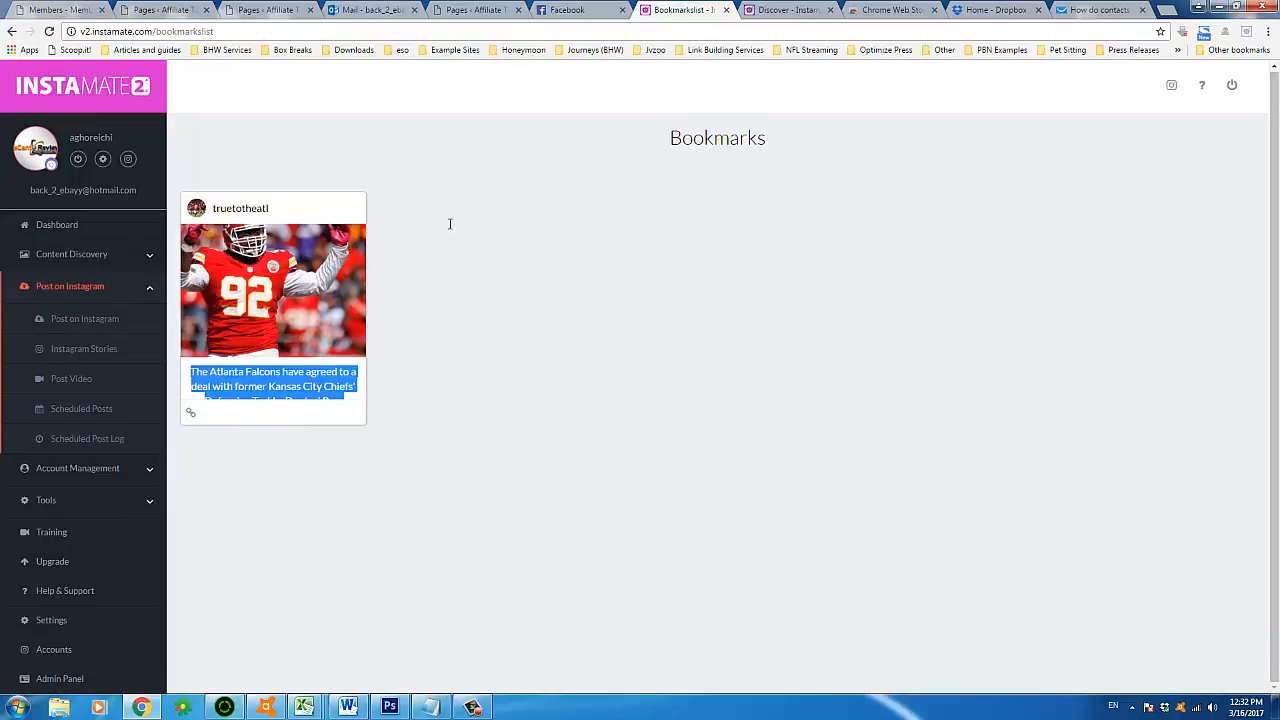
click(530, 373)
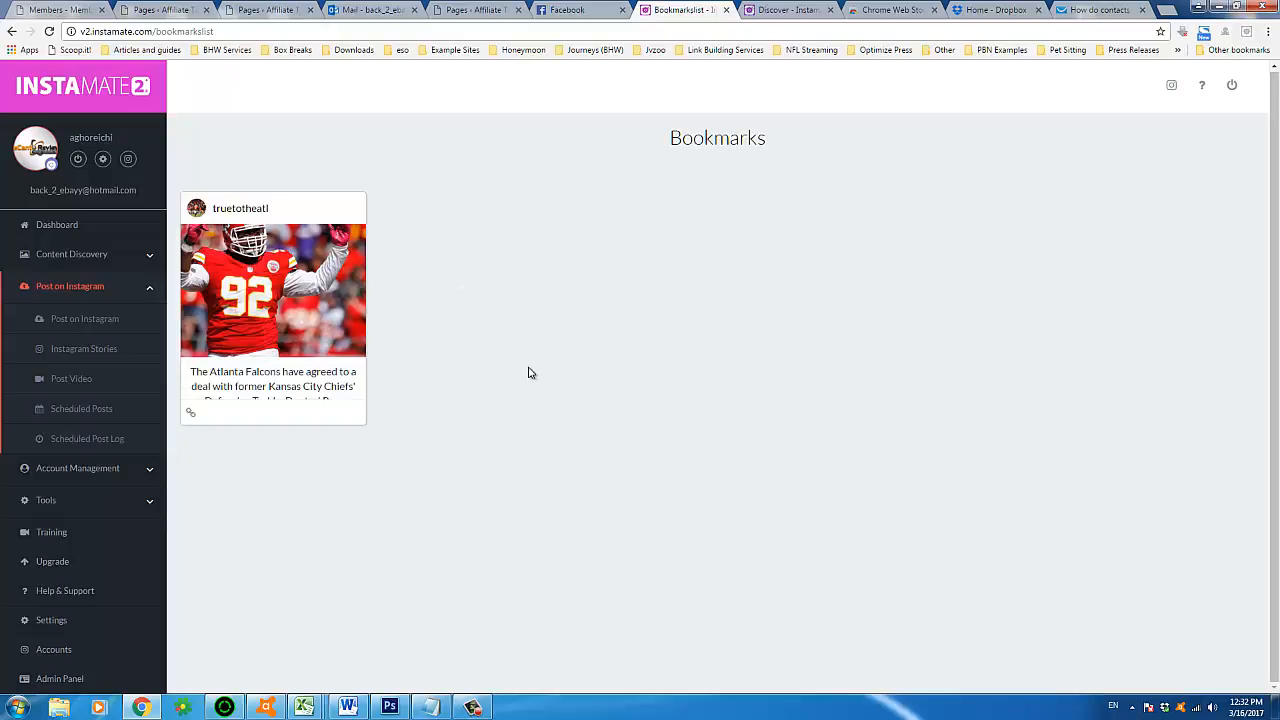
click(473, 707)
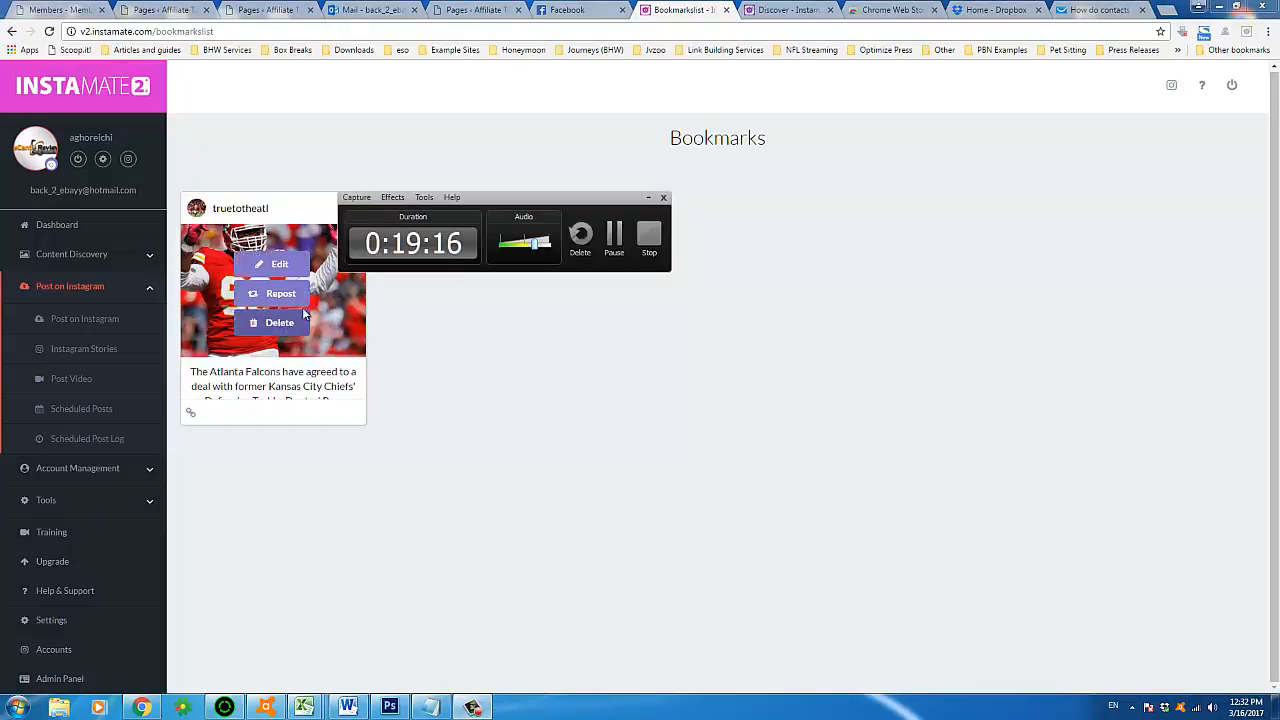
click(648, 197)
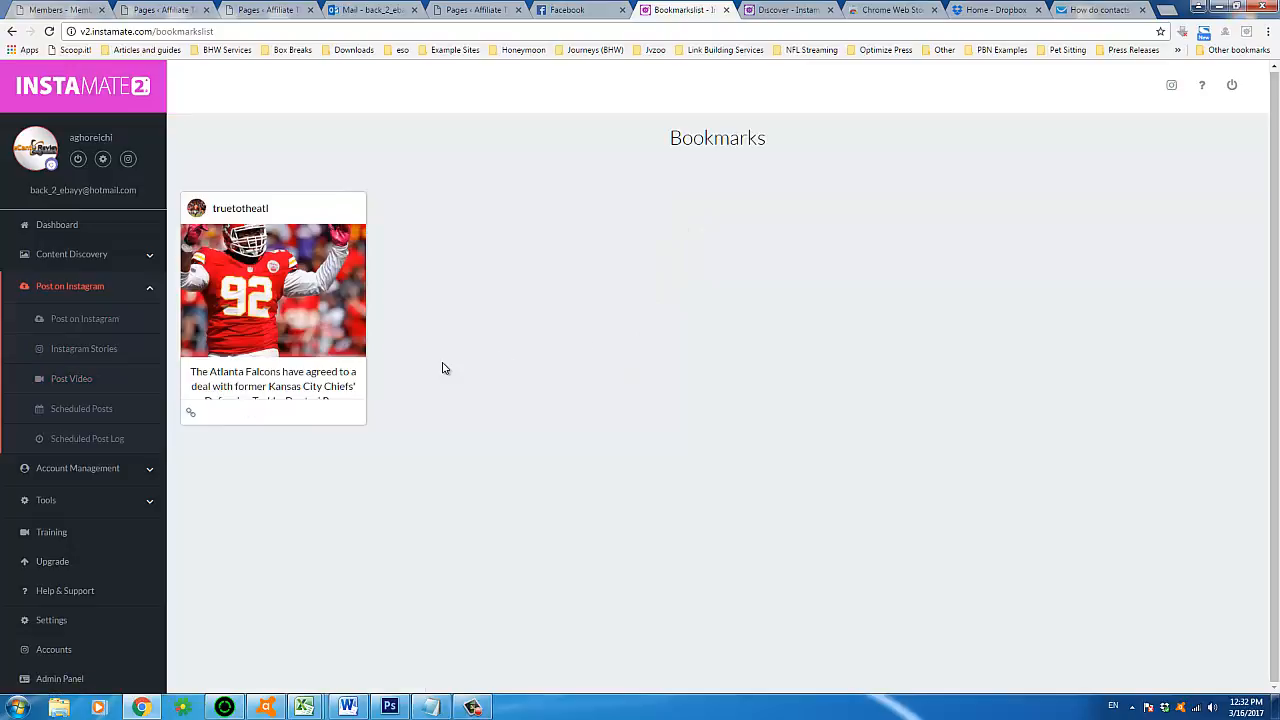
drag(443, 368, 429, 391)
click(417, 467)
triple_click(414, 461)
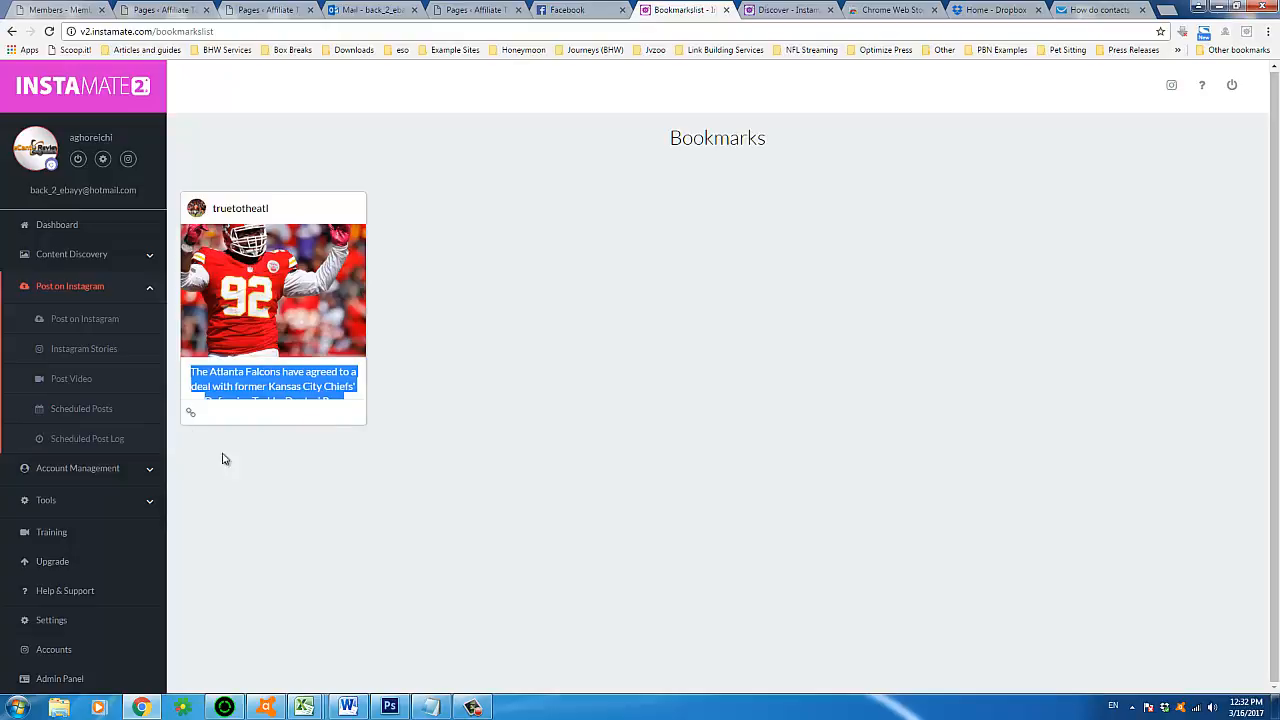
- Open the Post on Instagram page and highlight the heading that names the posting account
click(118, 330)
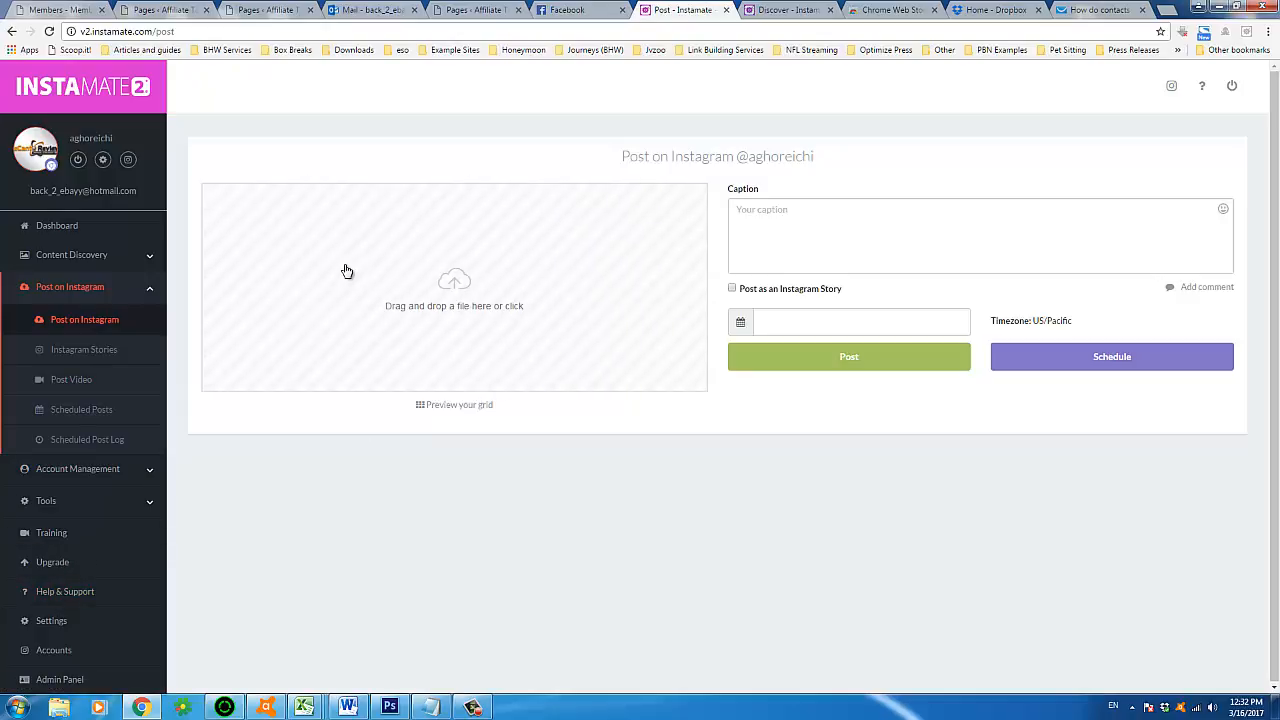
triple_click(680, 153)
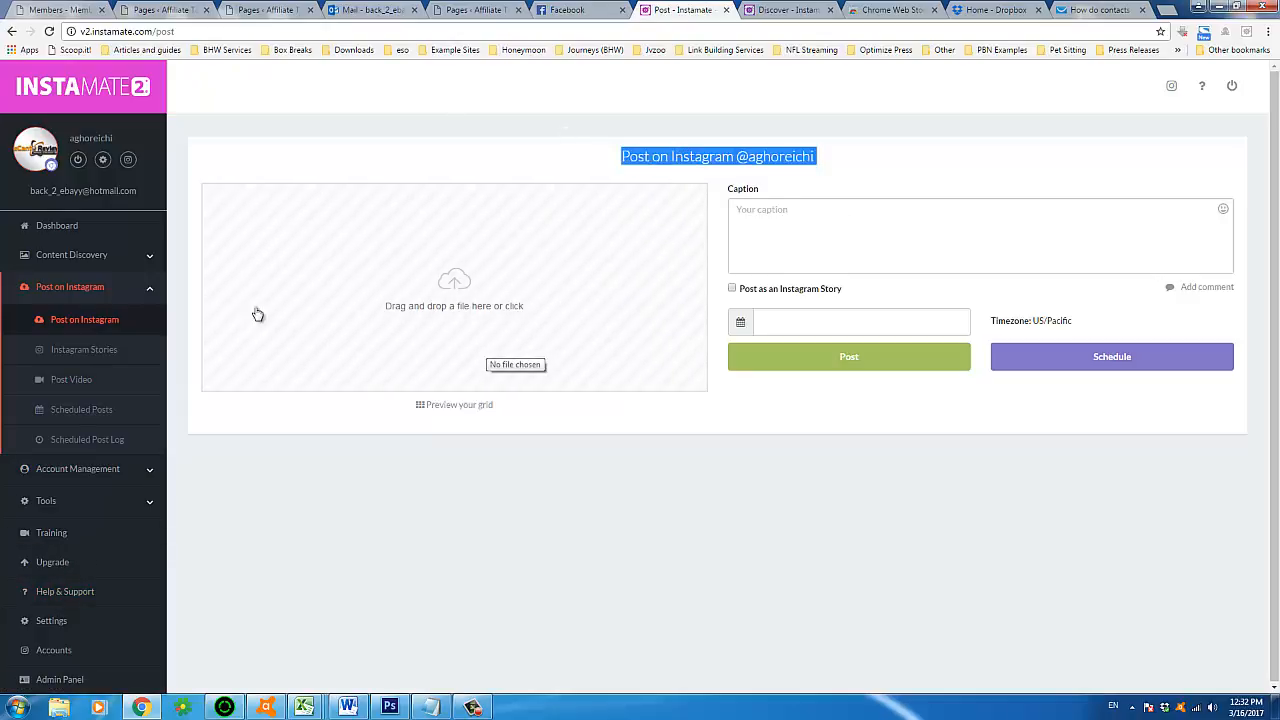
click(640, 165)
triple_click(754, 162)
click(846, 166)
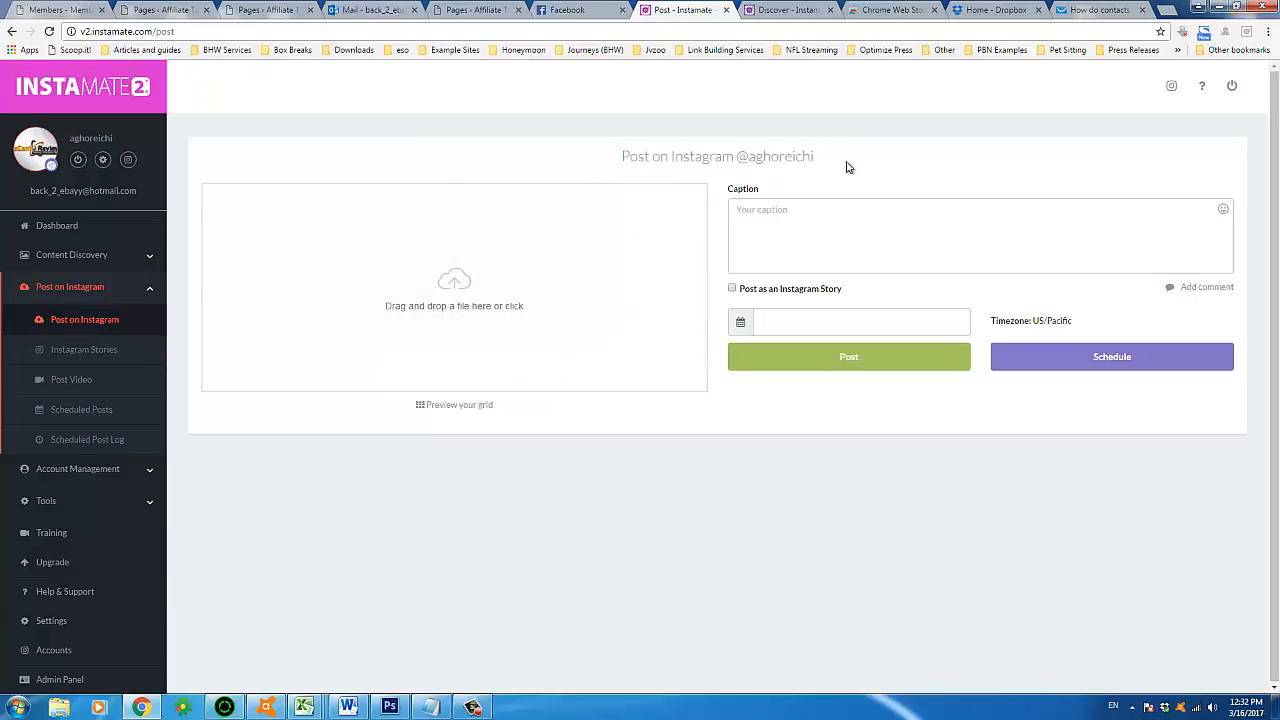
triple_click(846, 166)
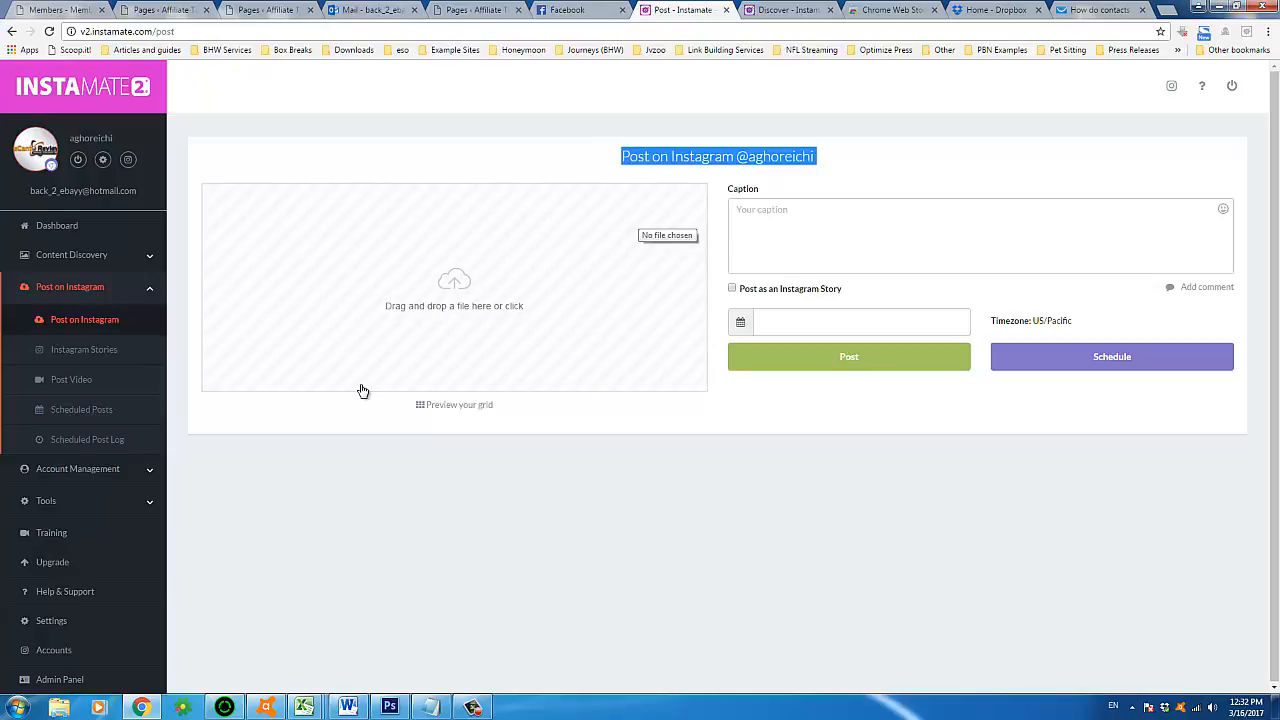
- Upload Cover.jpg from the gfx folder as the post image and enter the caption "Coming soon! Affiliate Takeover..."
click(460, 304)
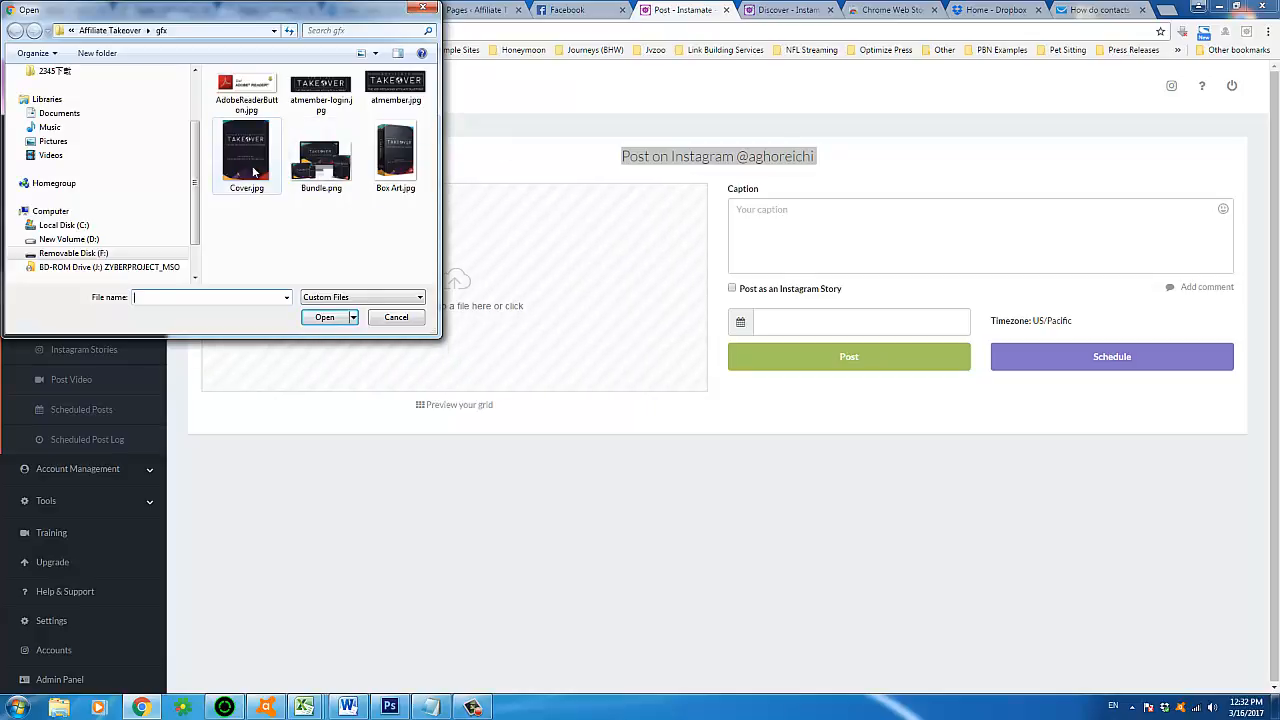
double_click(254, 173)
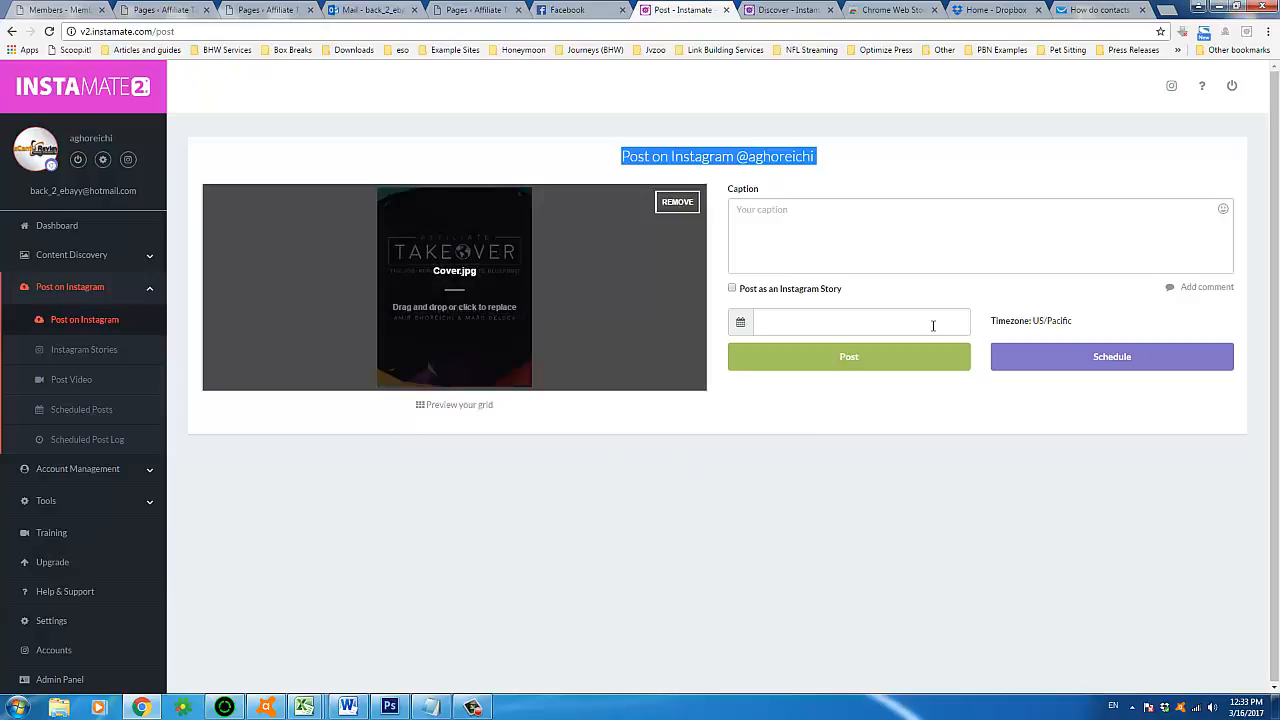
click(856, 230)
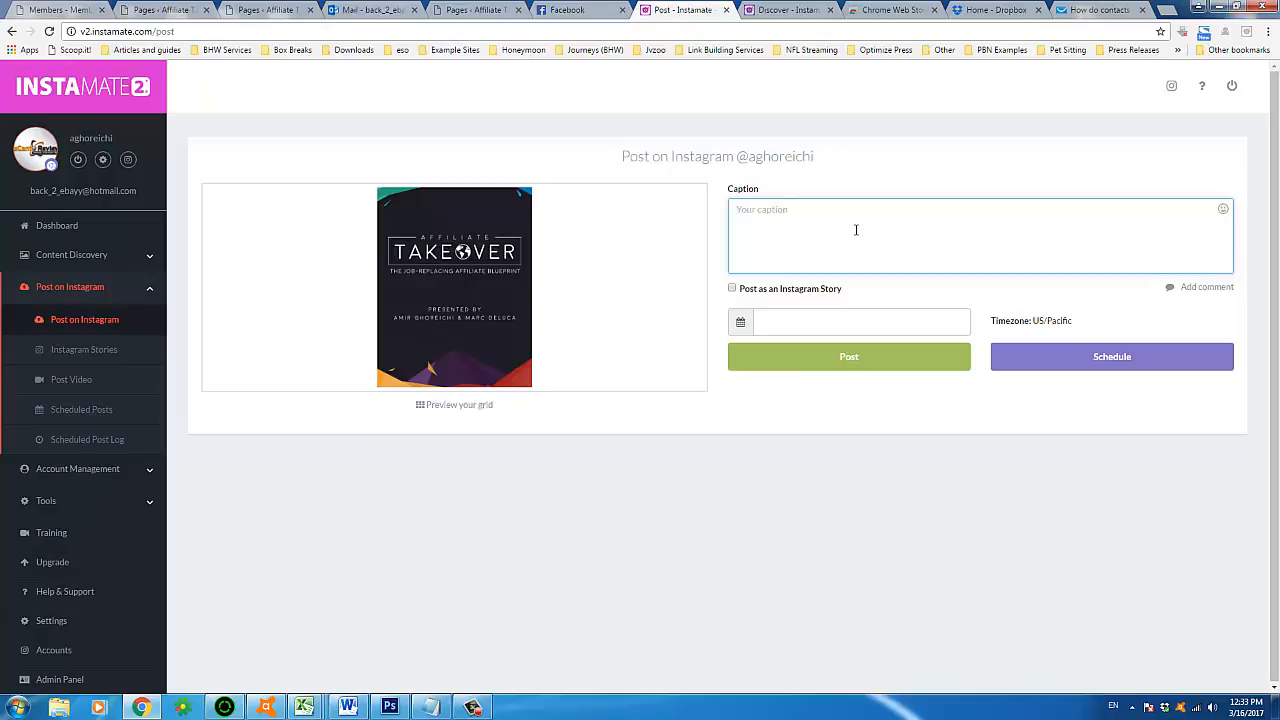
text(Coming soon! Affiliate Takeover...)
triple_click(825, 232)
click(894, 234)
- Add a first comment to the post reading "#affiliatetakeover #jvzoo #muncheye"
click(1195, 287)
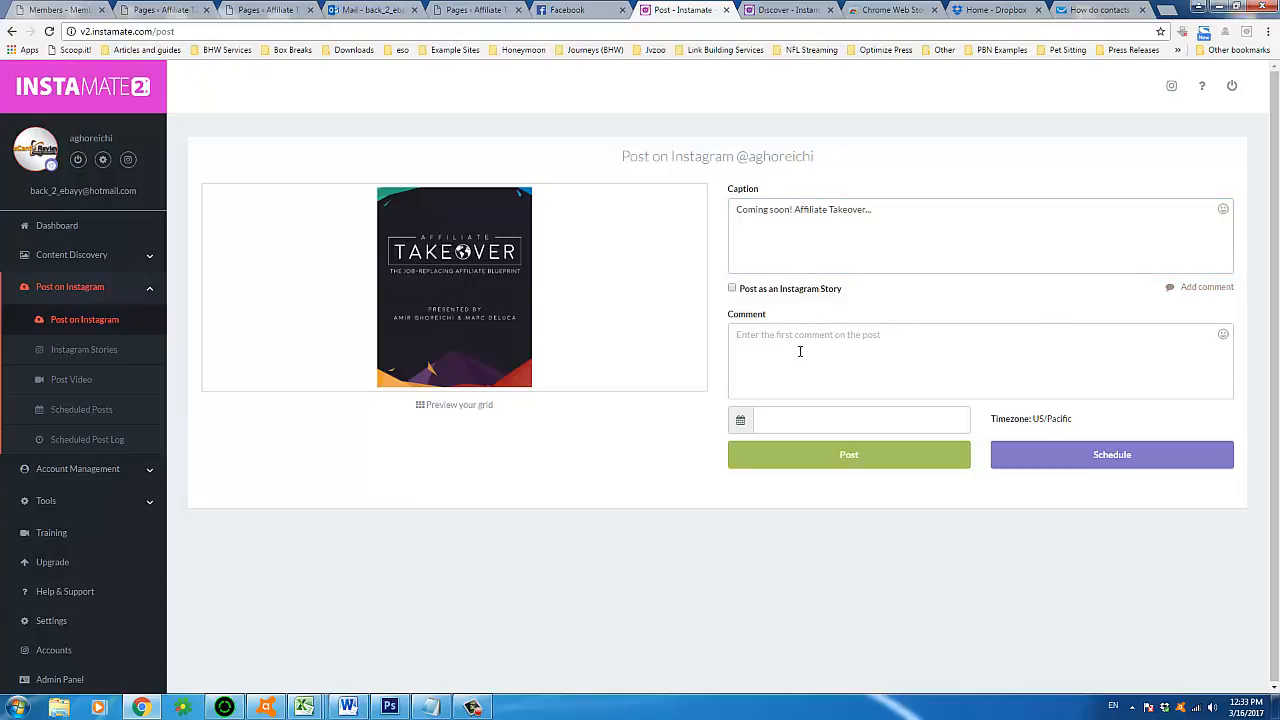
click(800, 351)
text(#af)
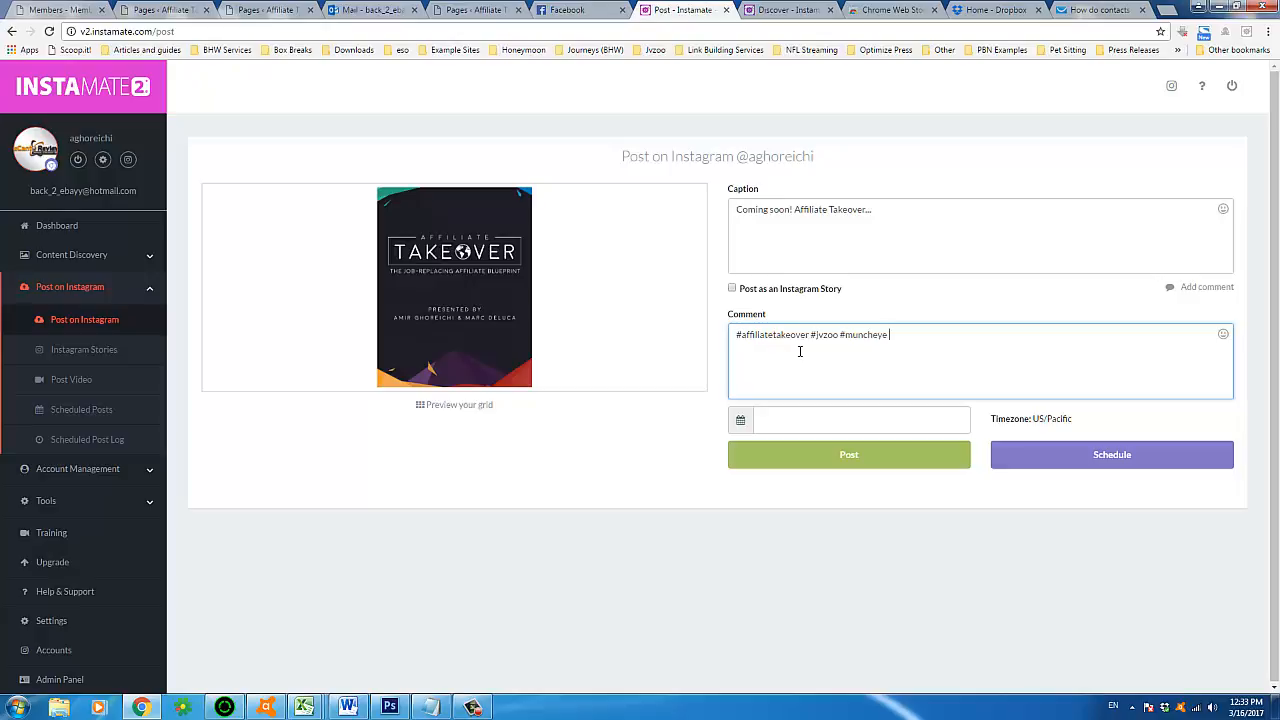
click(854, 421)
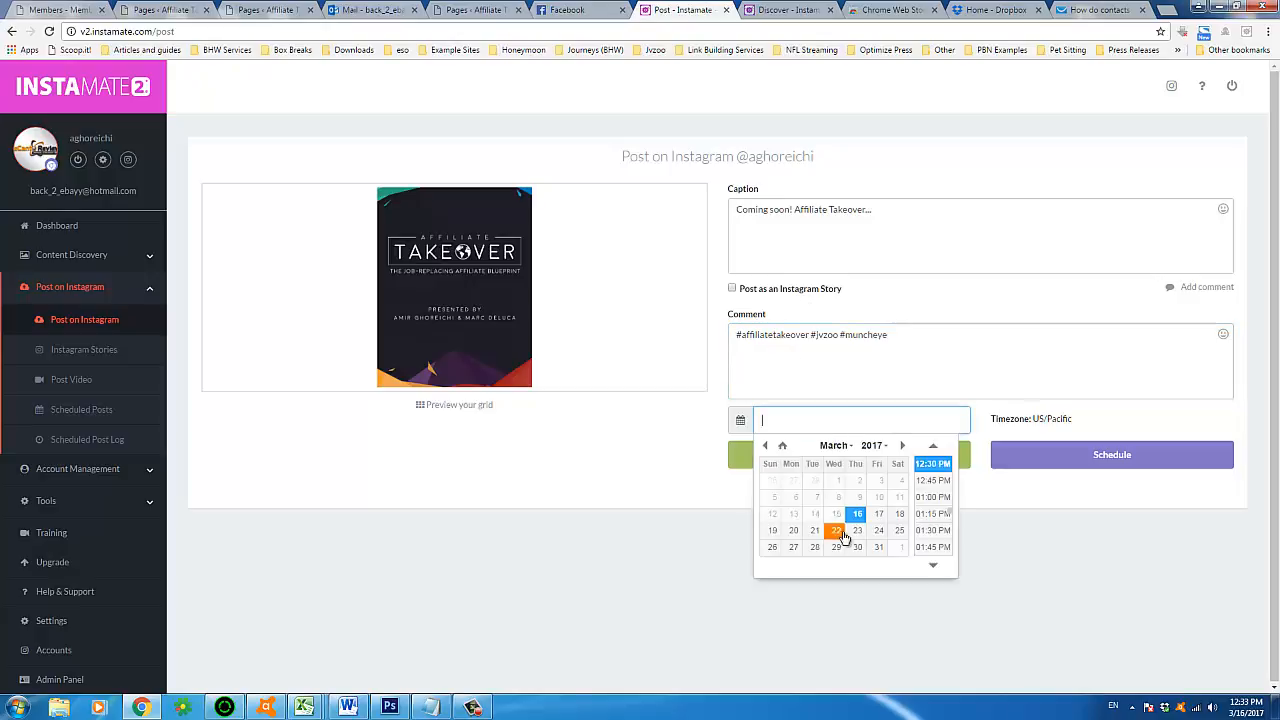
click(884, 393)
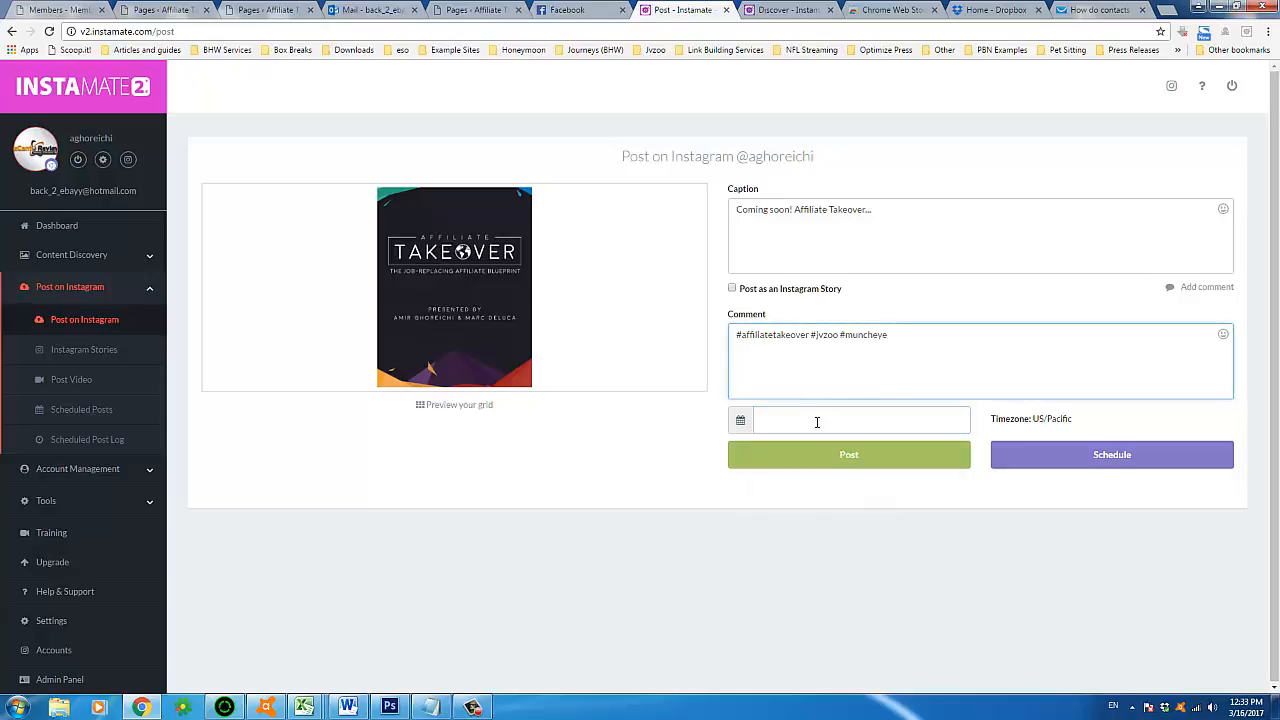
click(850, 424)
click(878, 547)
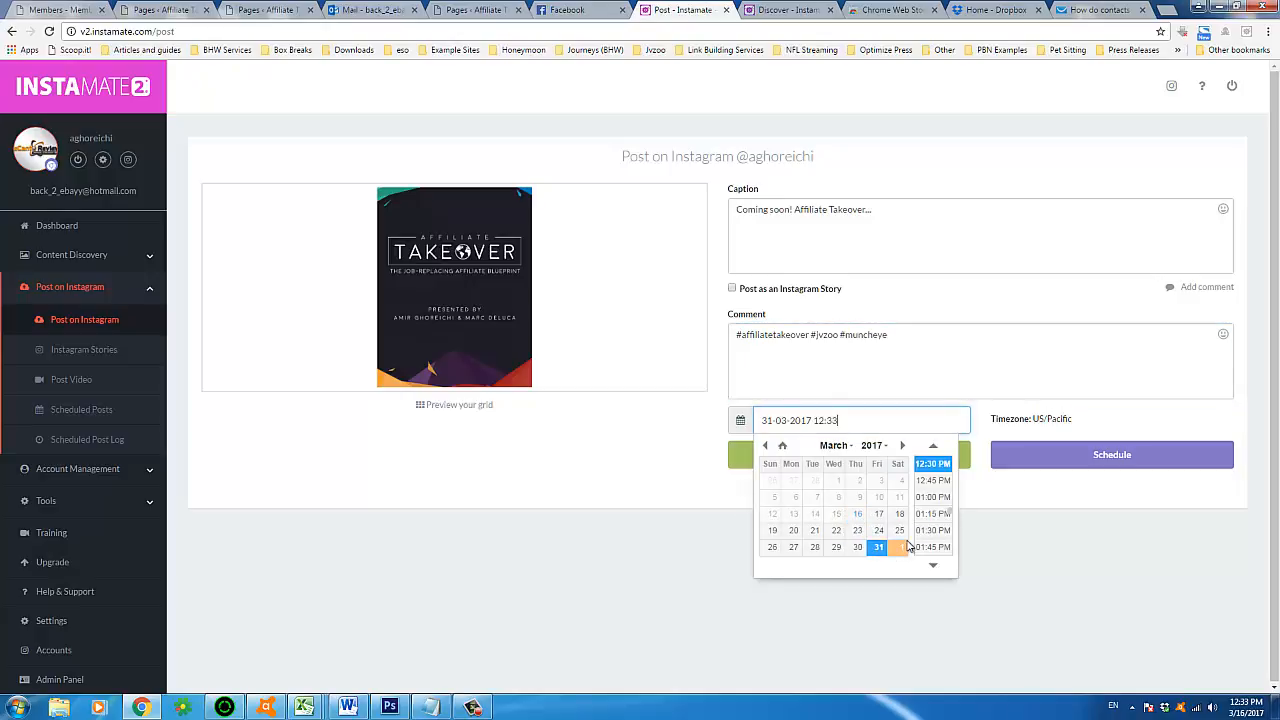
click(1079, 563)
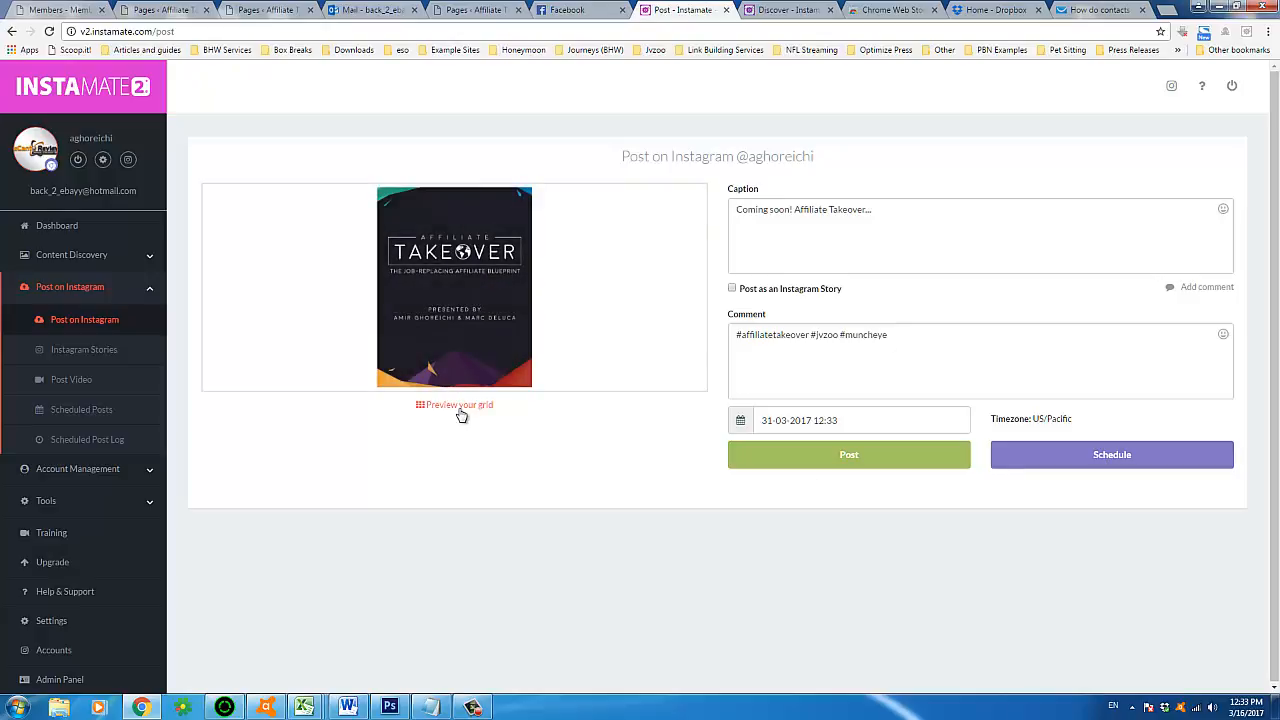
click(460, 408)
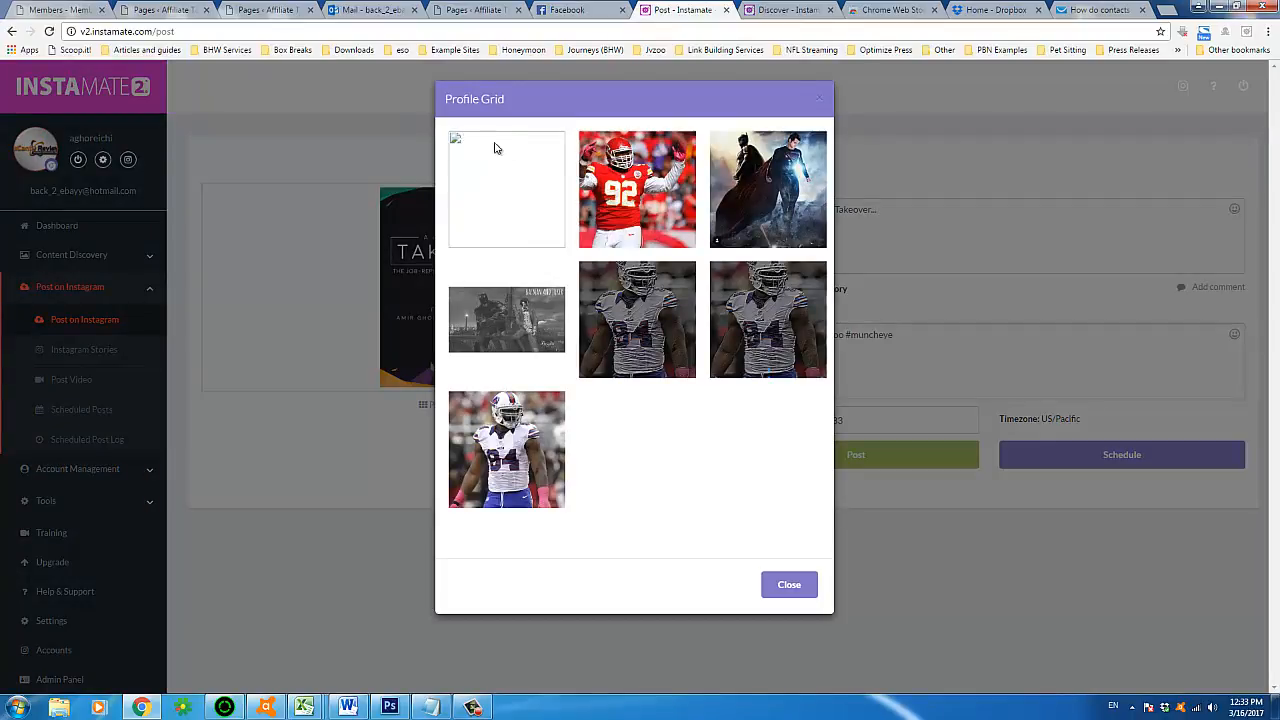
click(789, 587)
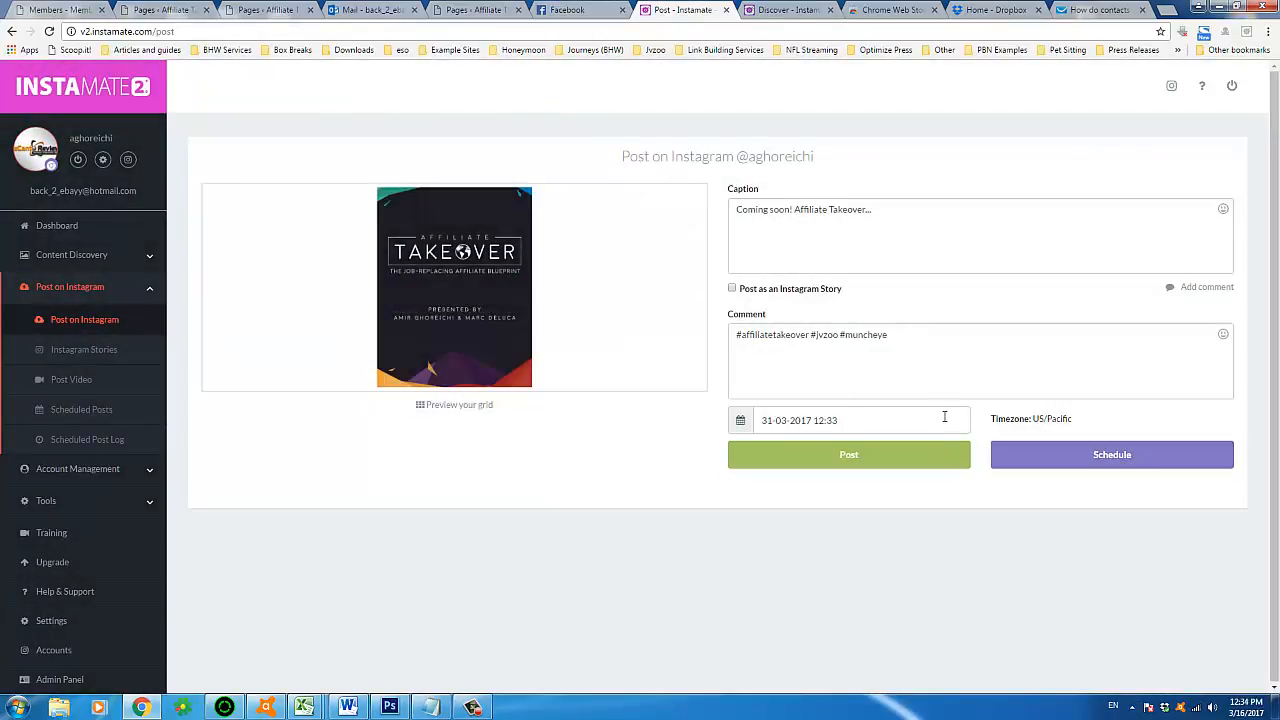
- Try to schedule the post with Cover.jpg, highlight the text of the resulting notice and dismiss it
click(1093, 456)
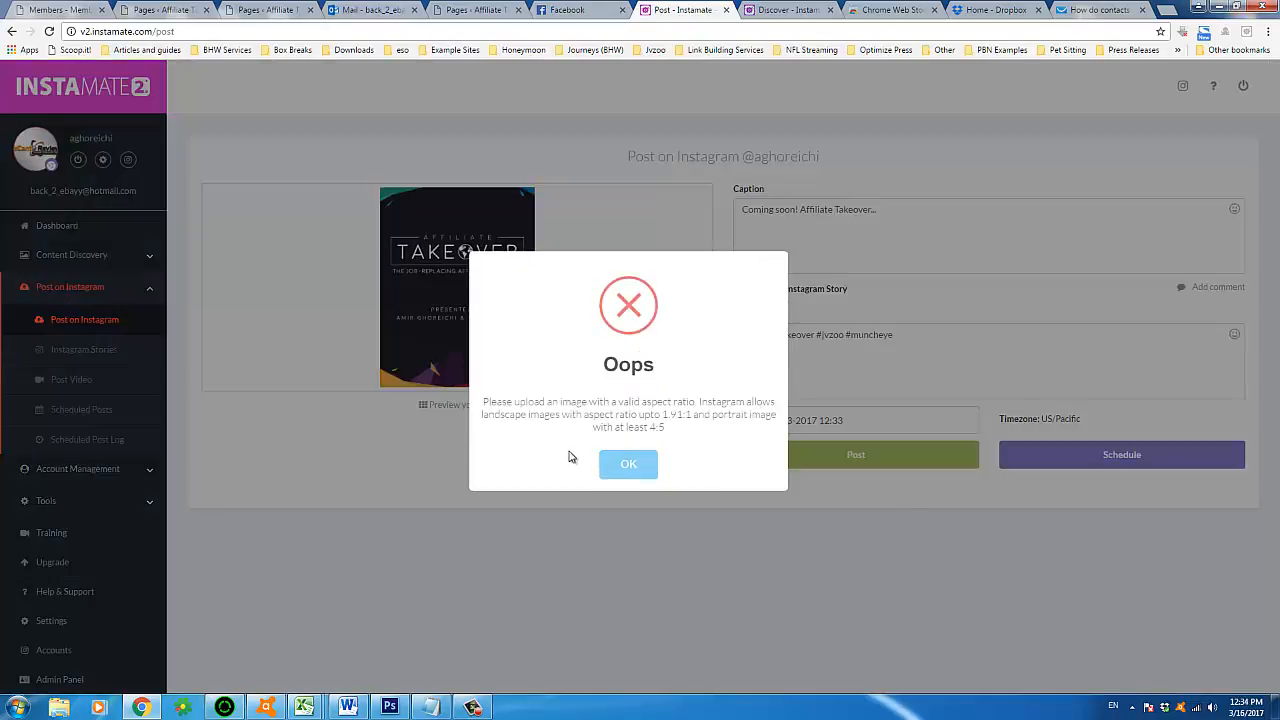
triple_click(490, 403)
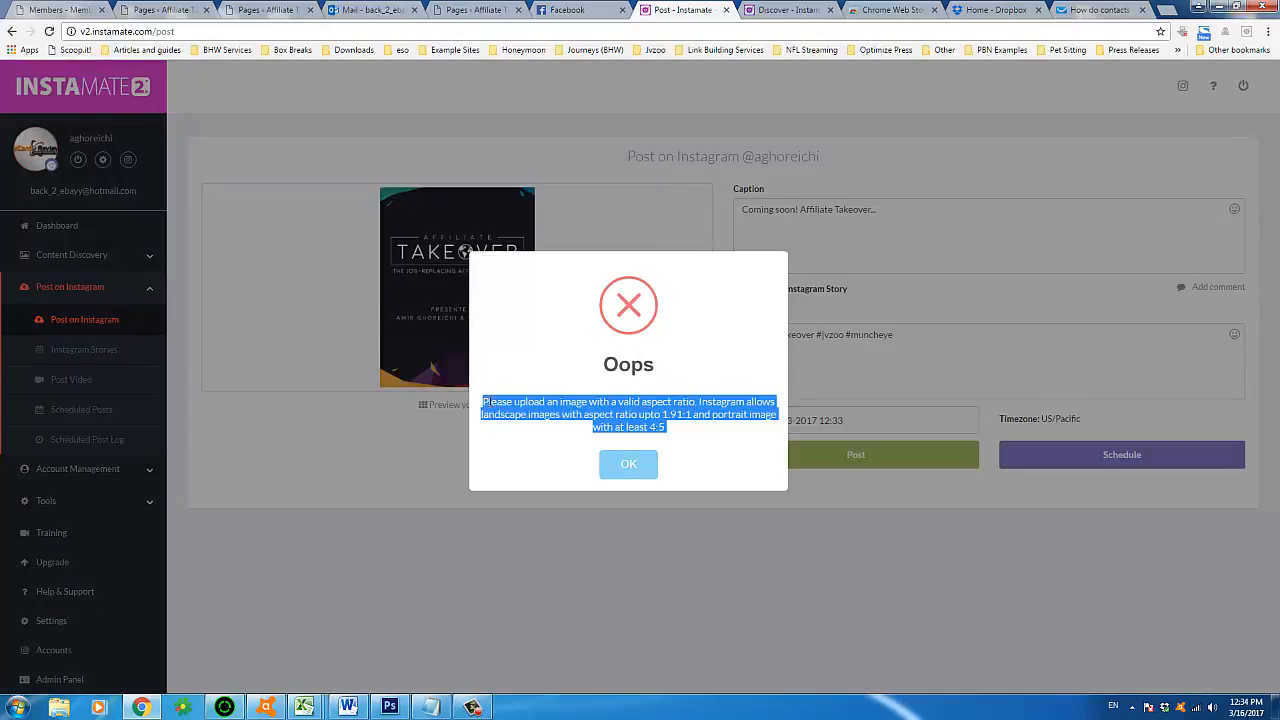
click(497, 407)
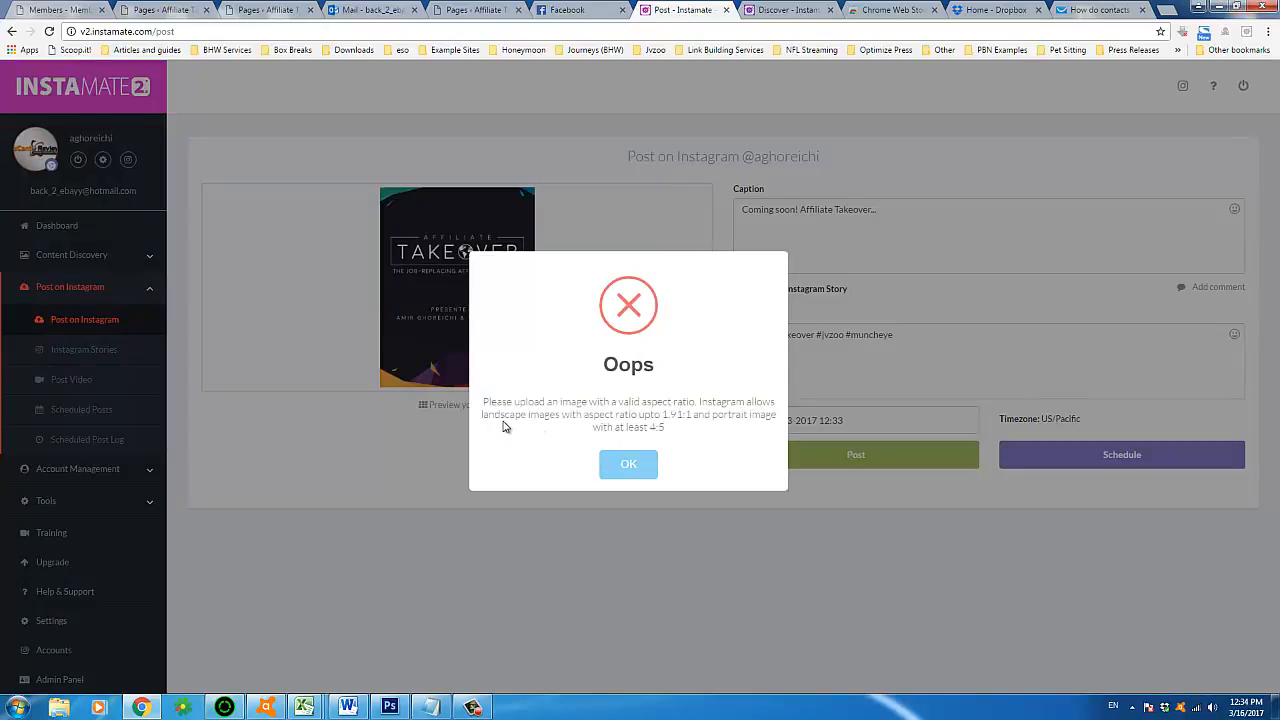
click(626, 468)
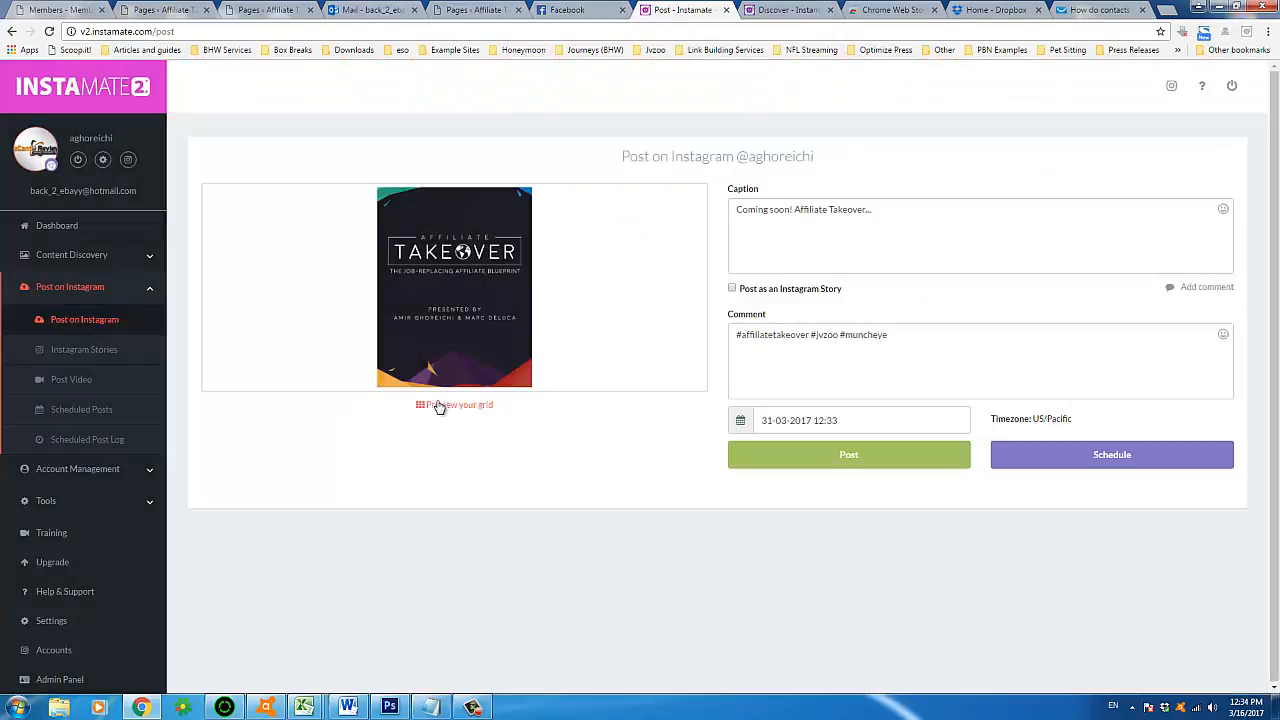
- Replace the post image with Bundle.png, schedule the post and dismiss the confirmation
click(518, 272)
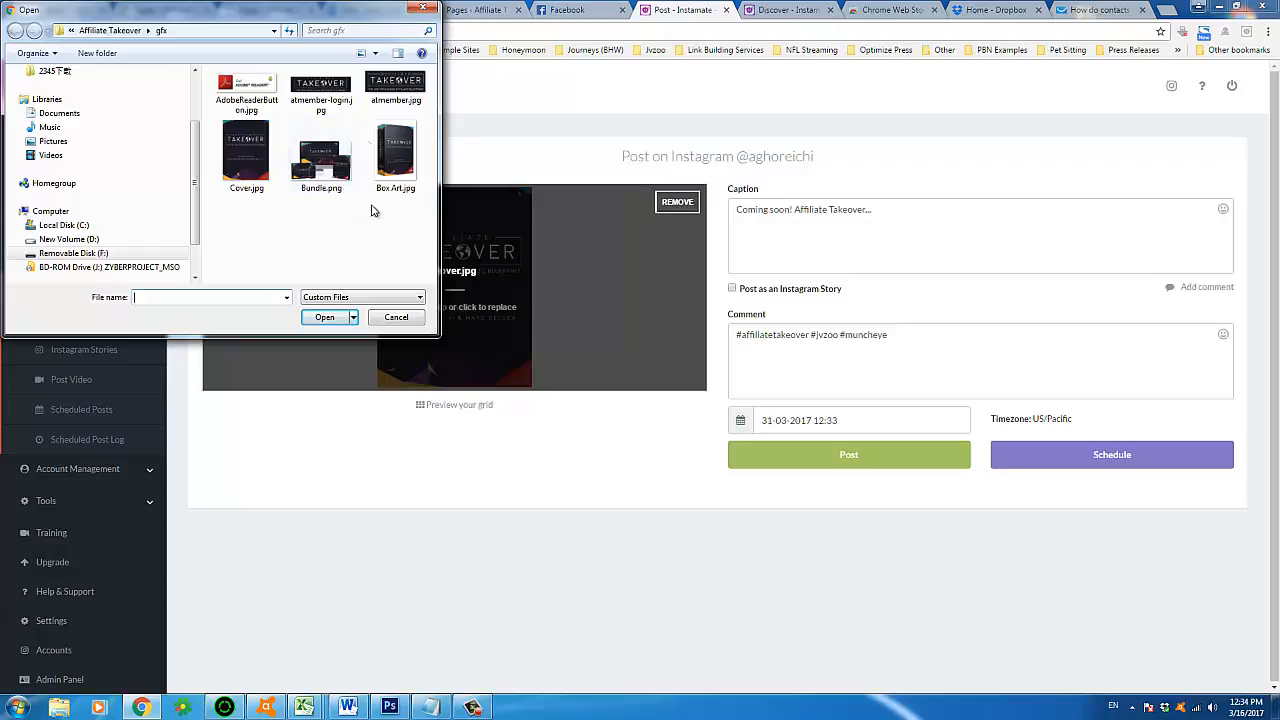
click(321, 155)
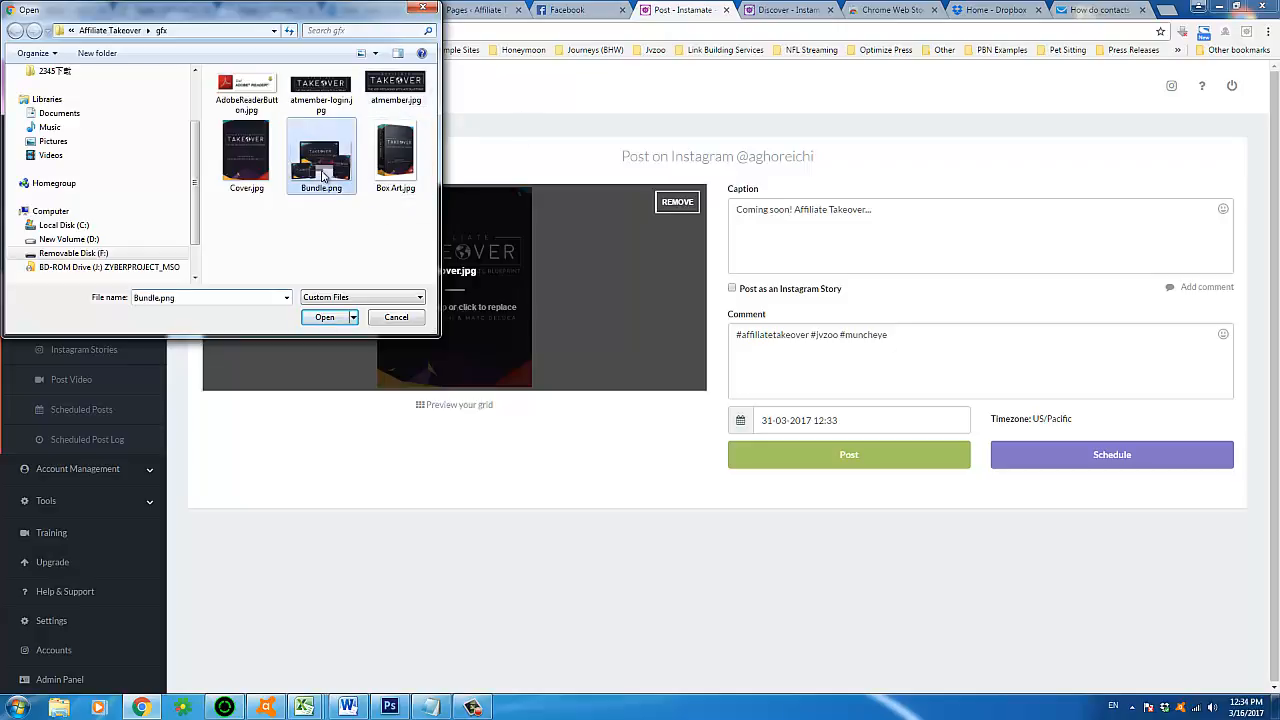
double_click(340, 170)
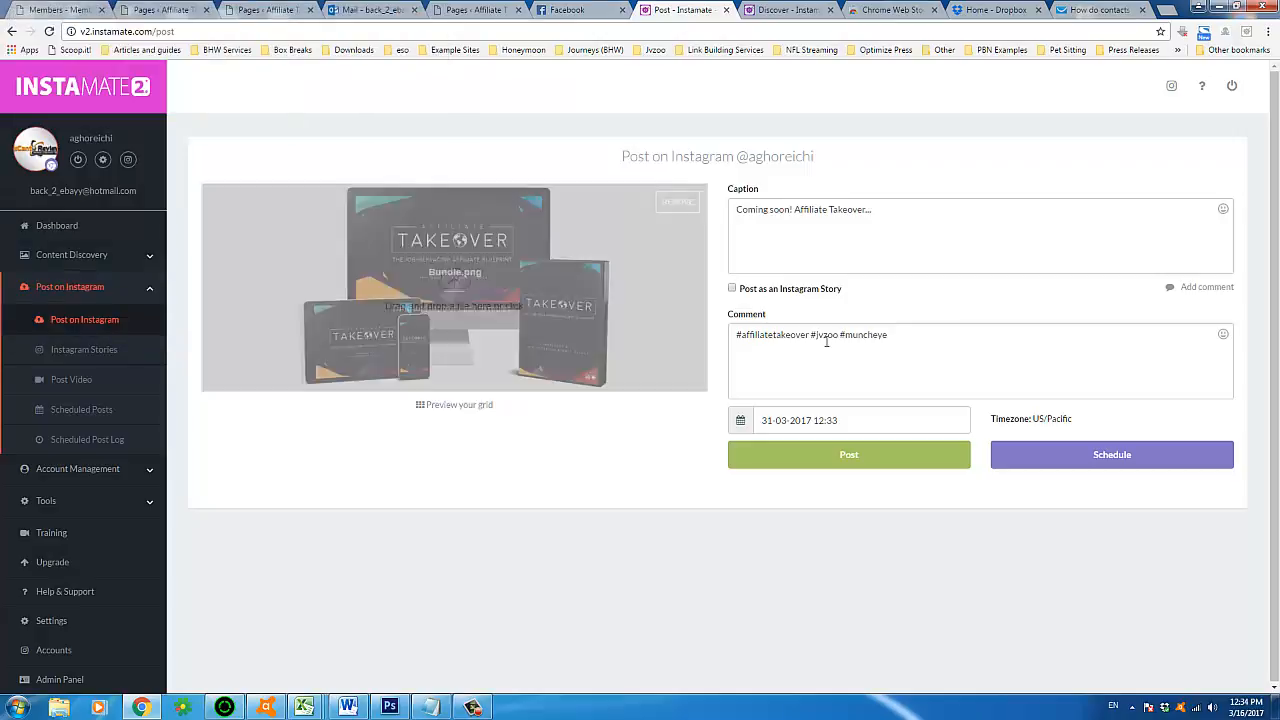
click(1092, 456)
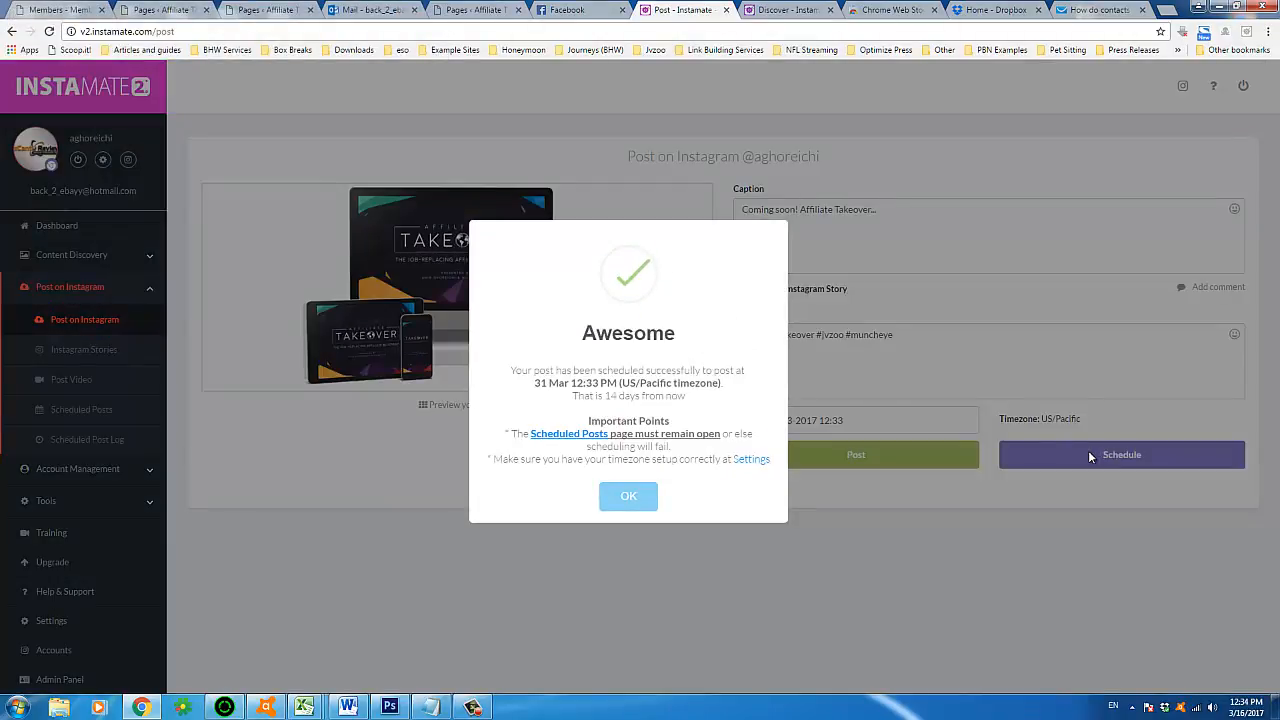
click(630, 496)
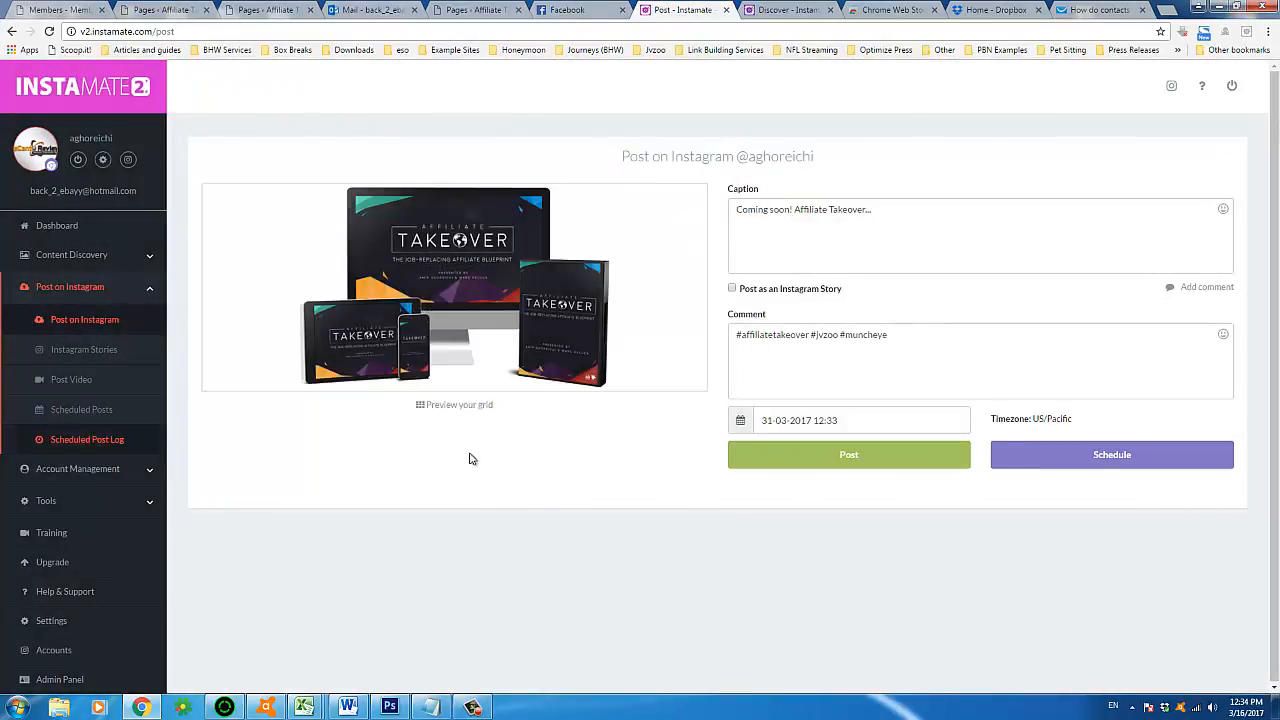
- Highlight the Post on Instagram heading, open the Instagram Stories page and highlight its heading
triple_click(729, 157)
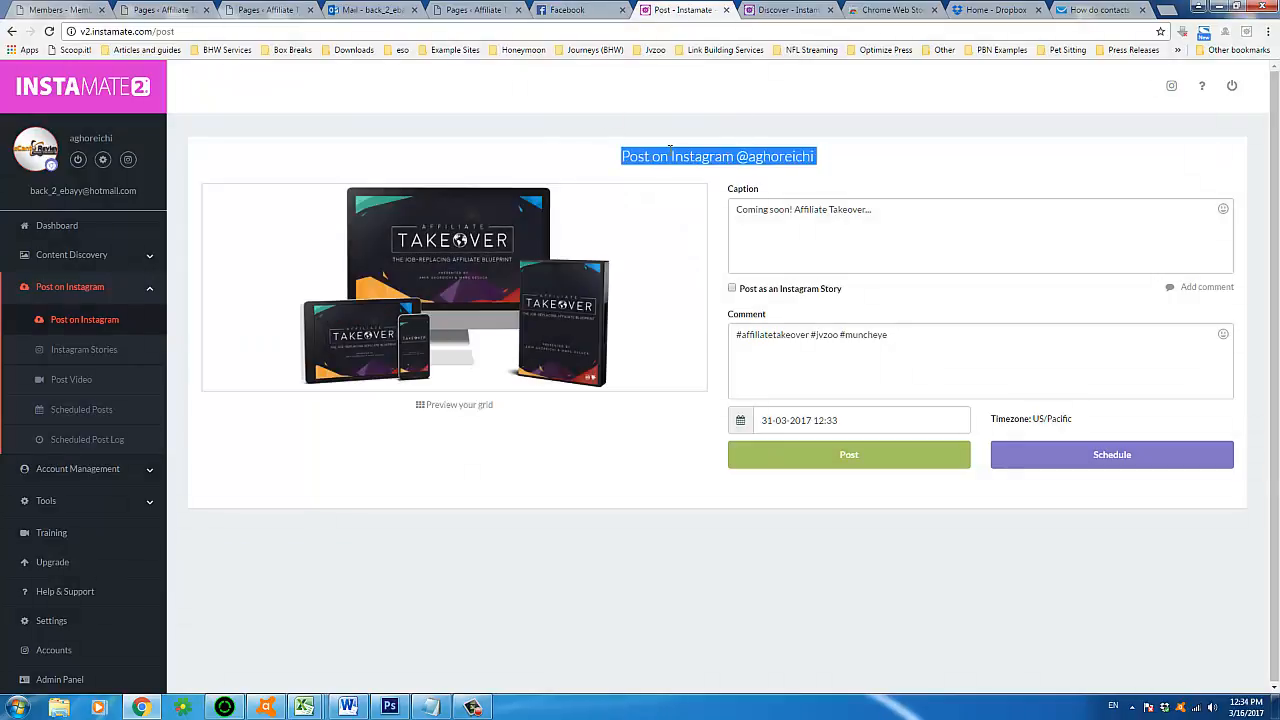
click(669, 155)
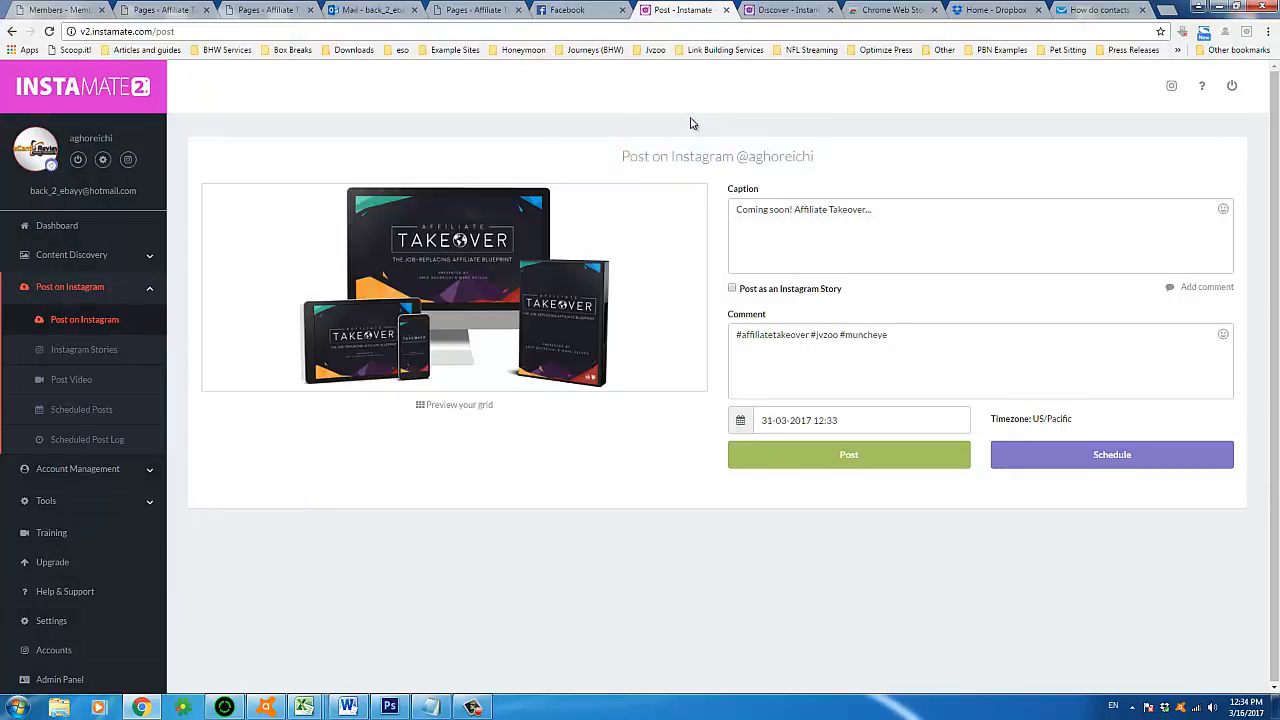
click(77, 352)
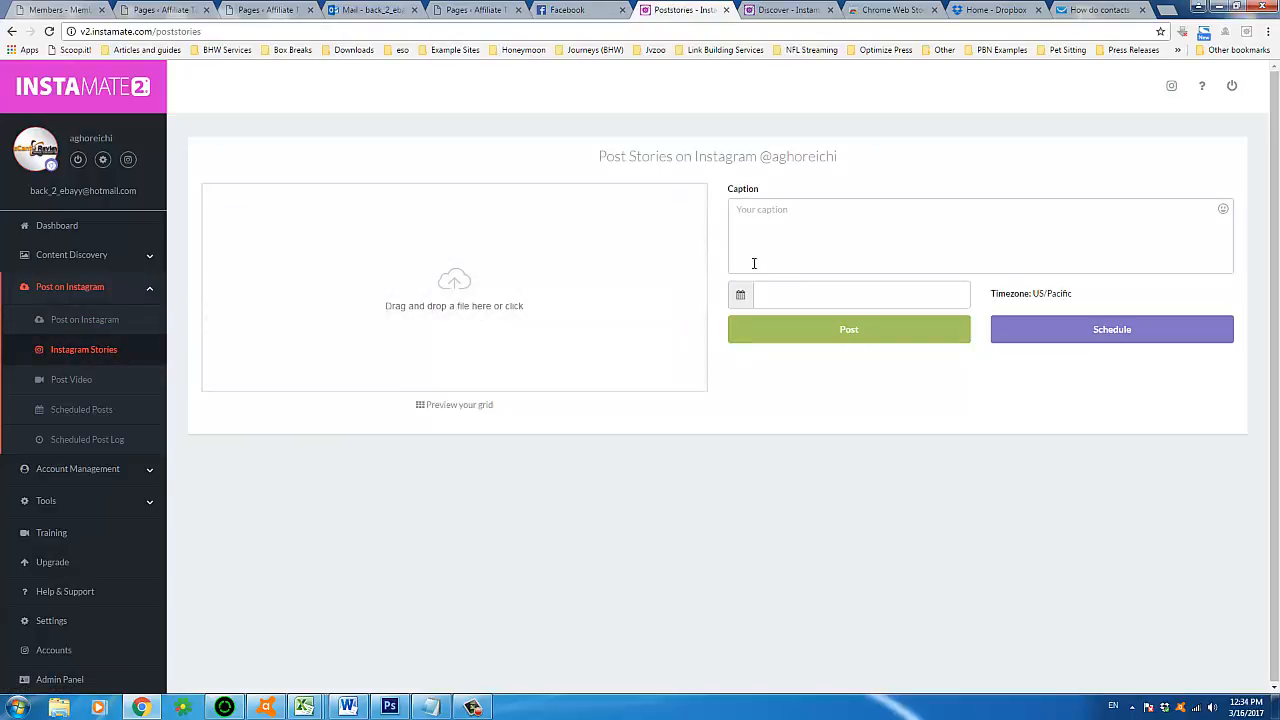
drag(597, 154, 633, 148)
click(630, 153)
- Open the Post Video page, highlight its heading, open and cancel the video file selection, and place the cursor in the caption
click(67, 390)
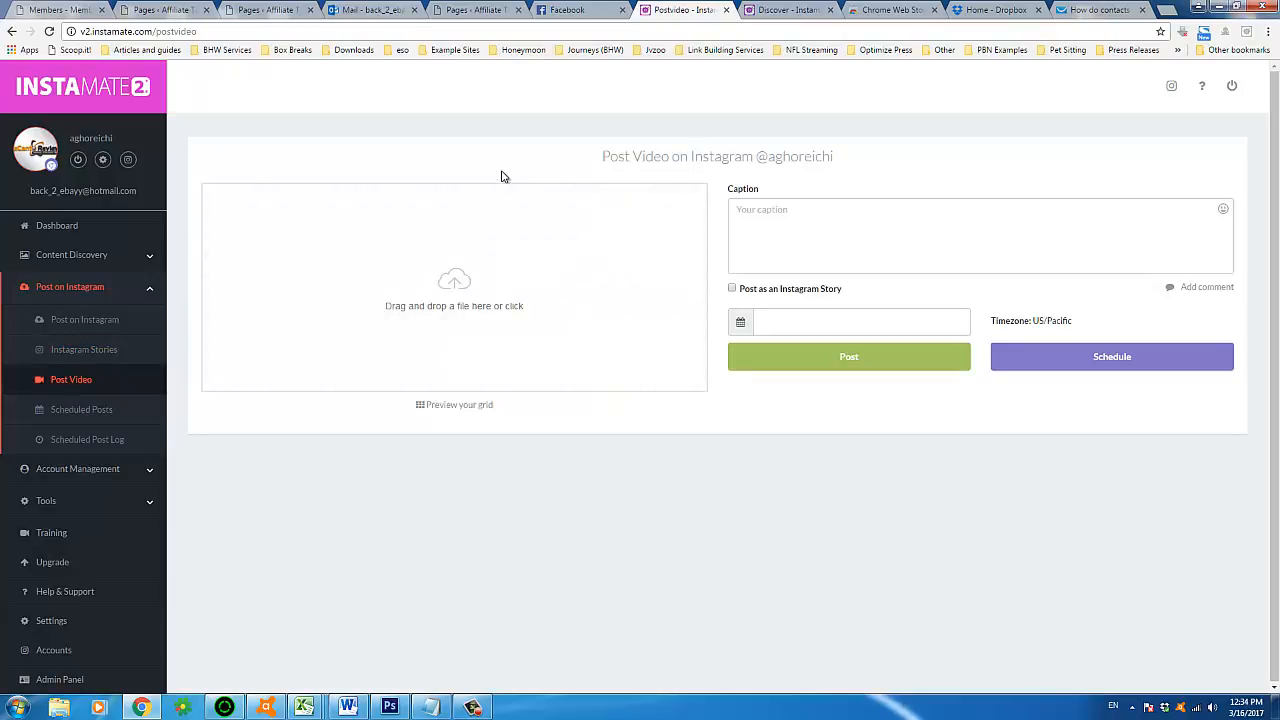
drag(604, 157, 747, 201)
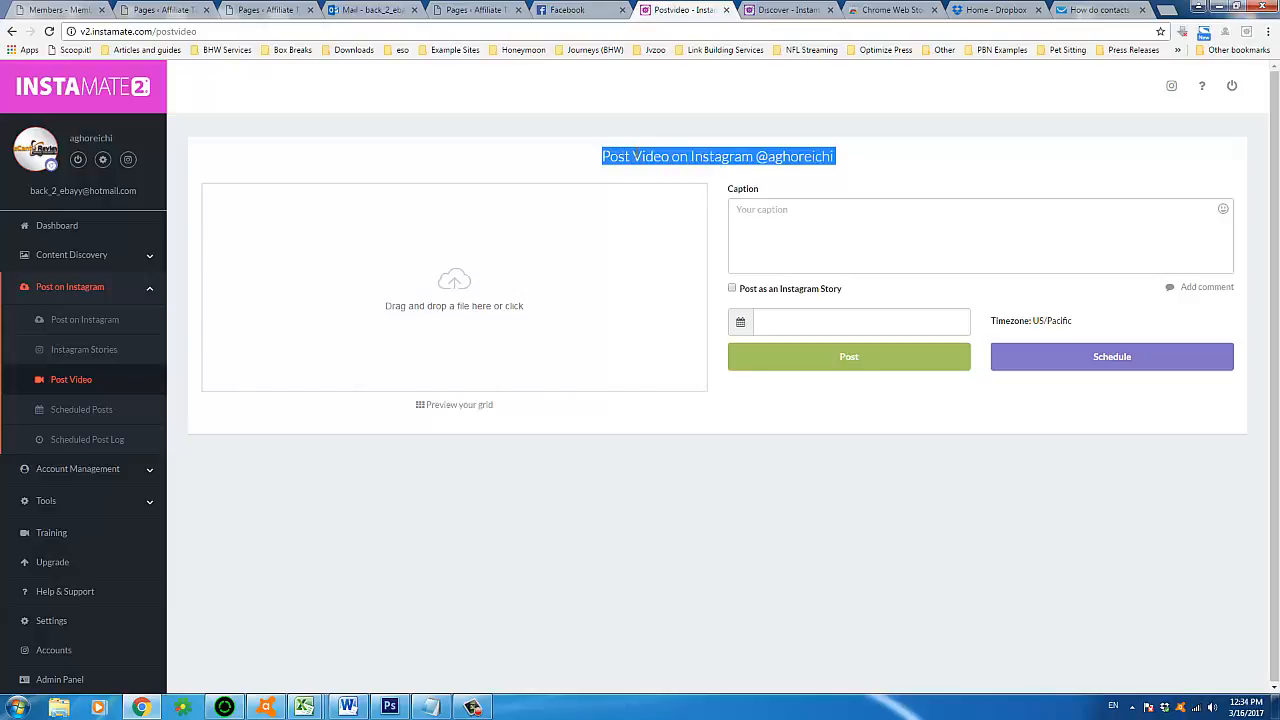
click(635, 153)
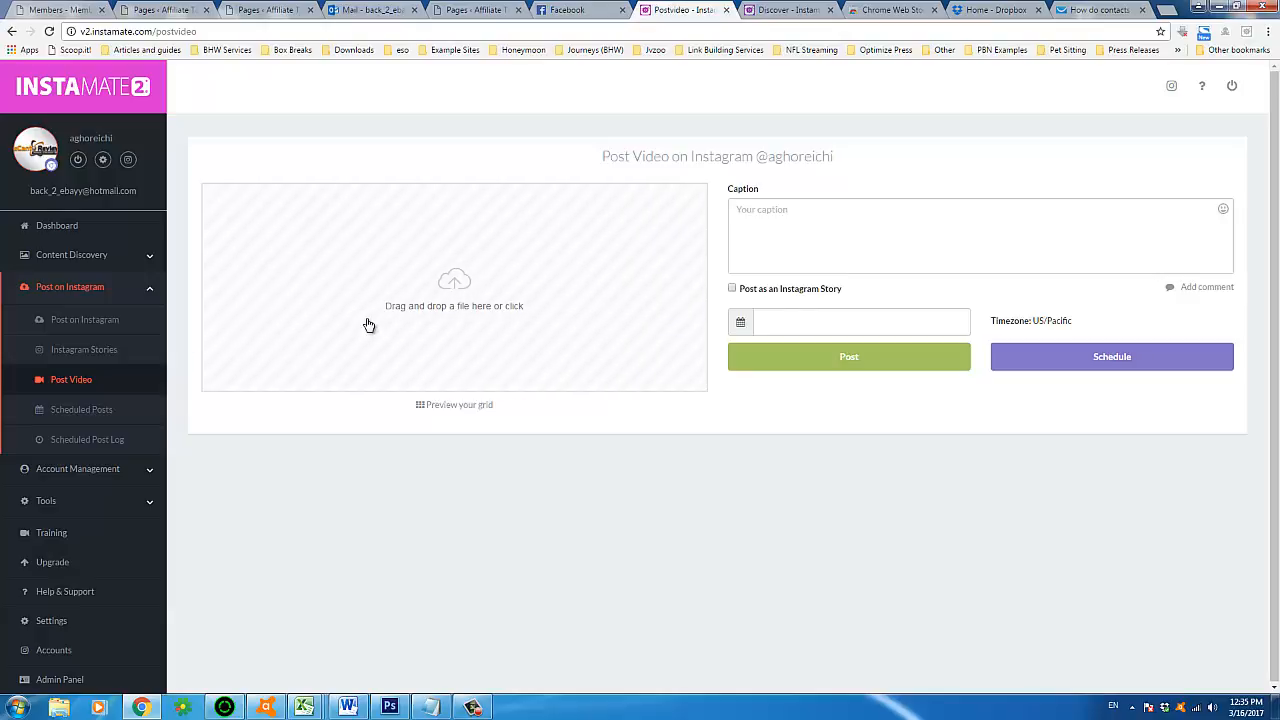
click(450, 293)
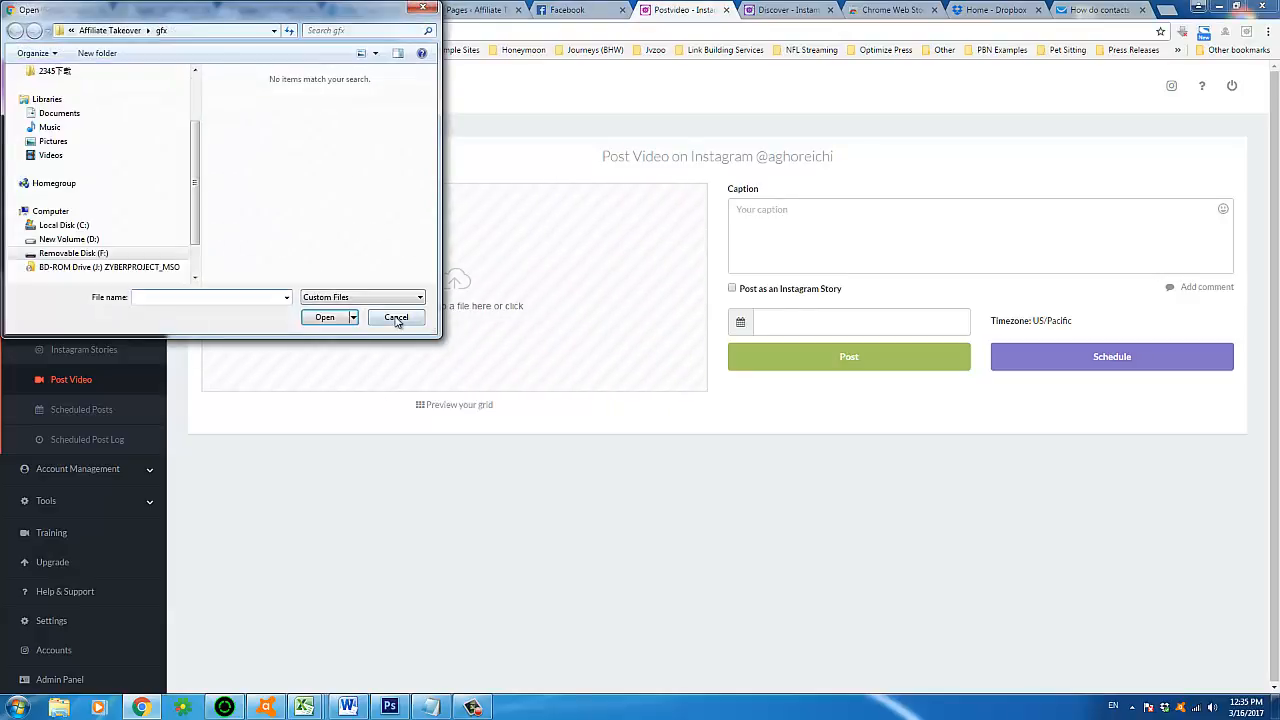
click(396, 317)
click(808, 218)
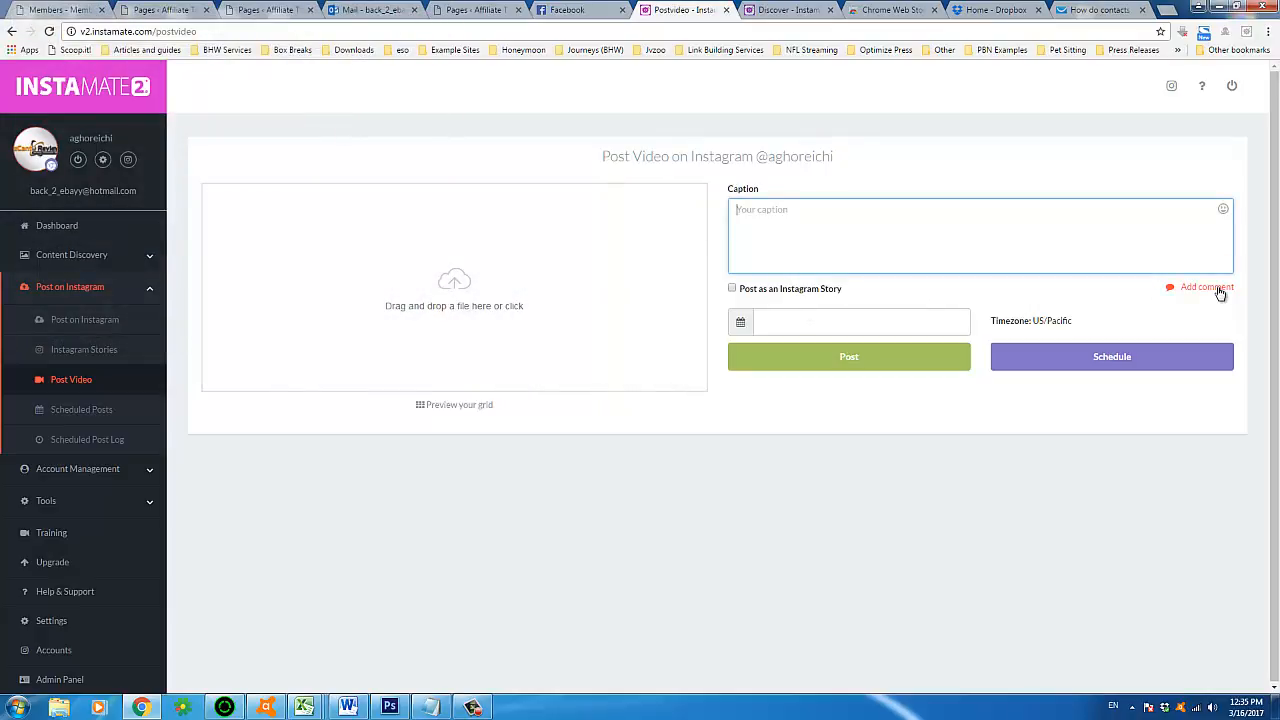
- Open the Scheduled Posts page and open the scheduled "Coming soon! Affiliate Takeover..." post for editing
click(120, 416)
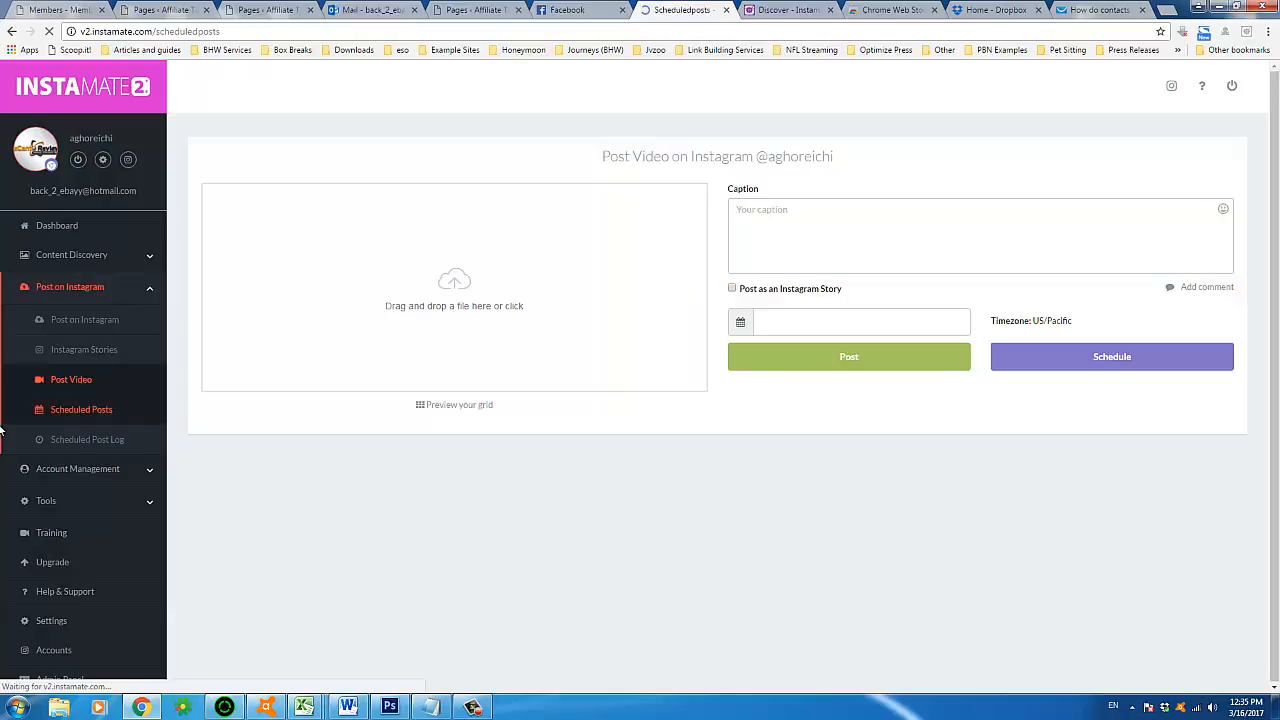
scroll(426, 429, down, 1)
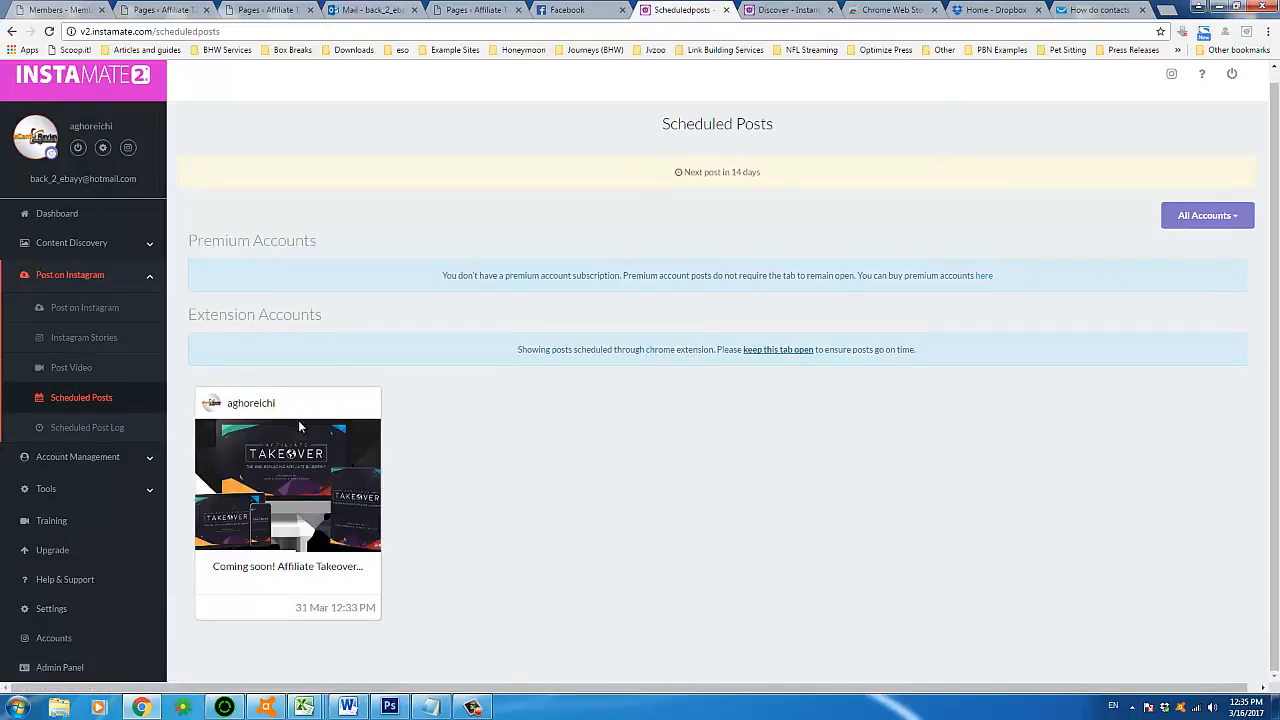
mouse_move(285, 552)
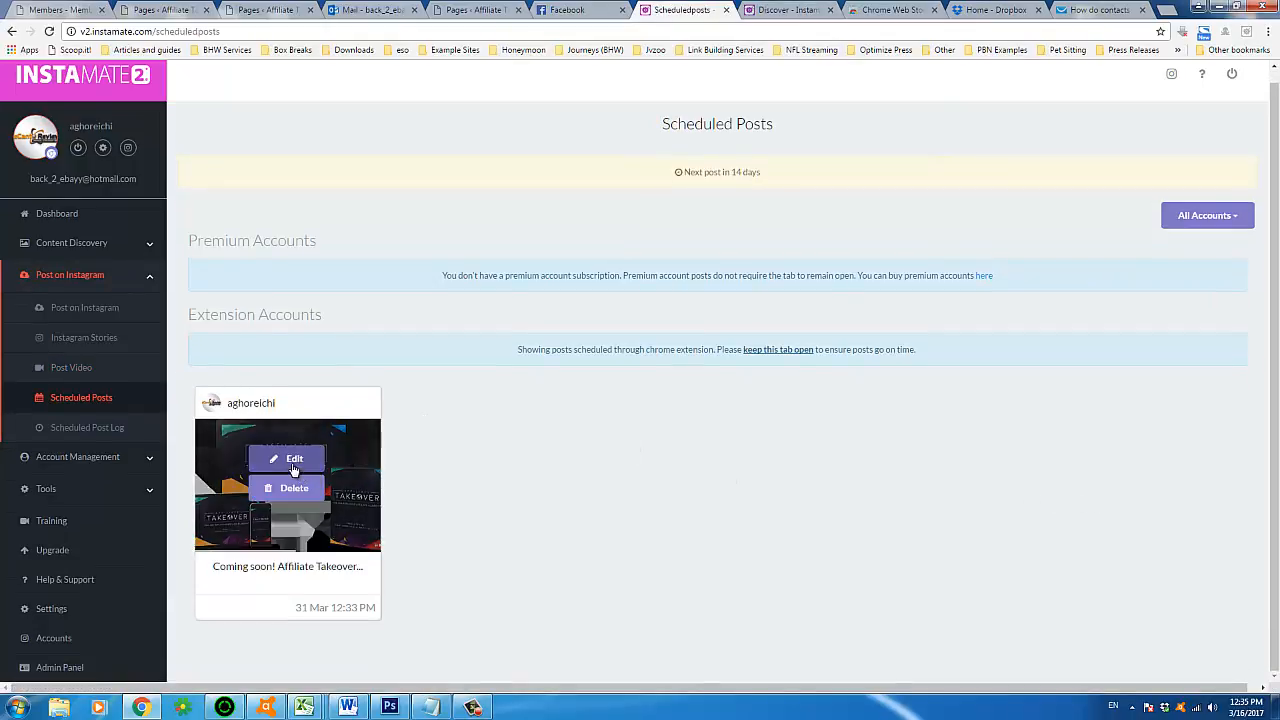
click(289, 461)
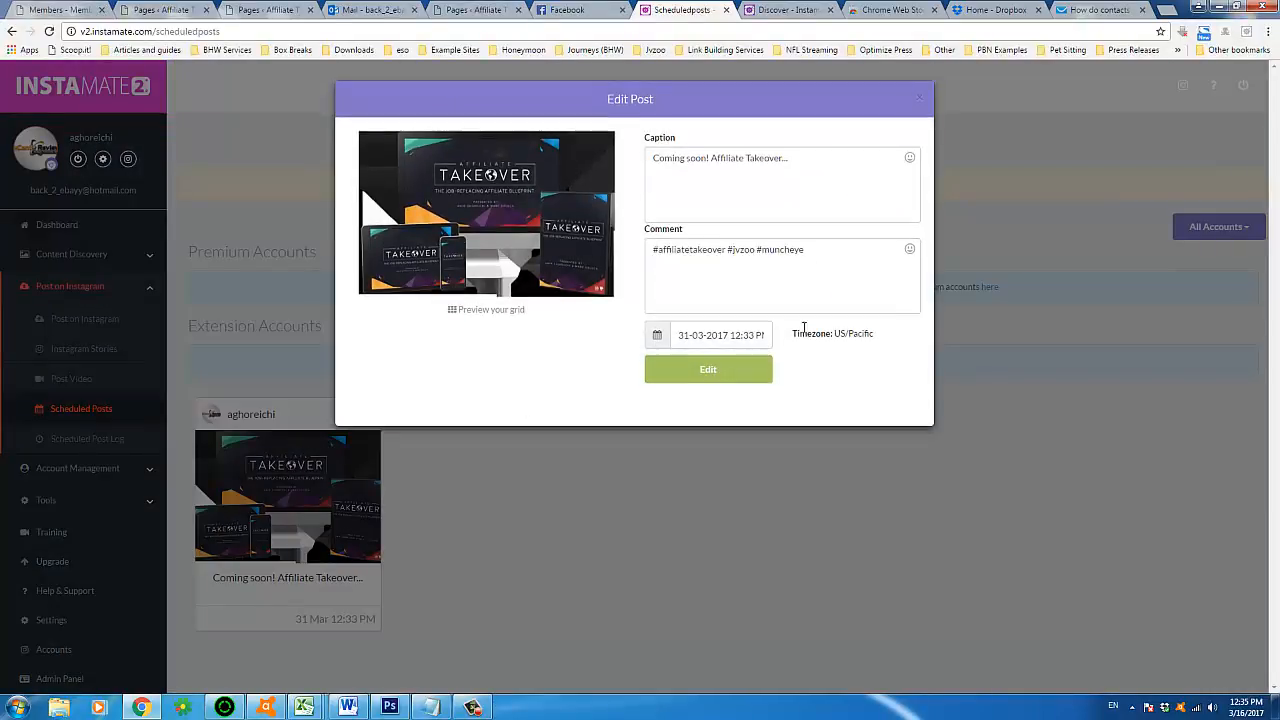
- Reword the post's caption to "Coming to Jvzoo on April _, 2017 Affiliate Takeover." and close the post editor without saving
click(833, 260)
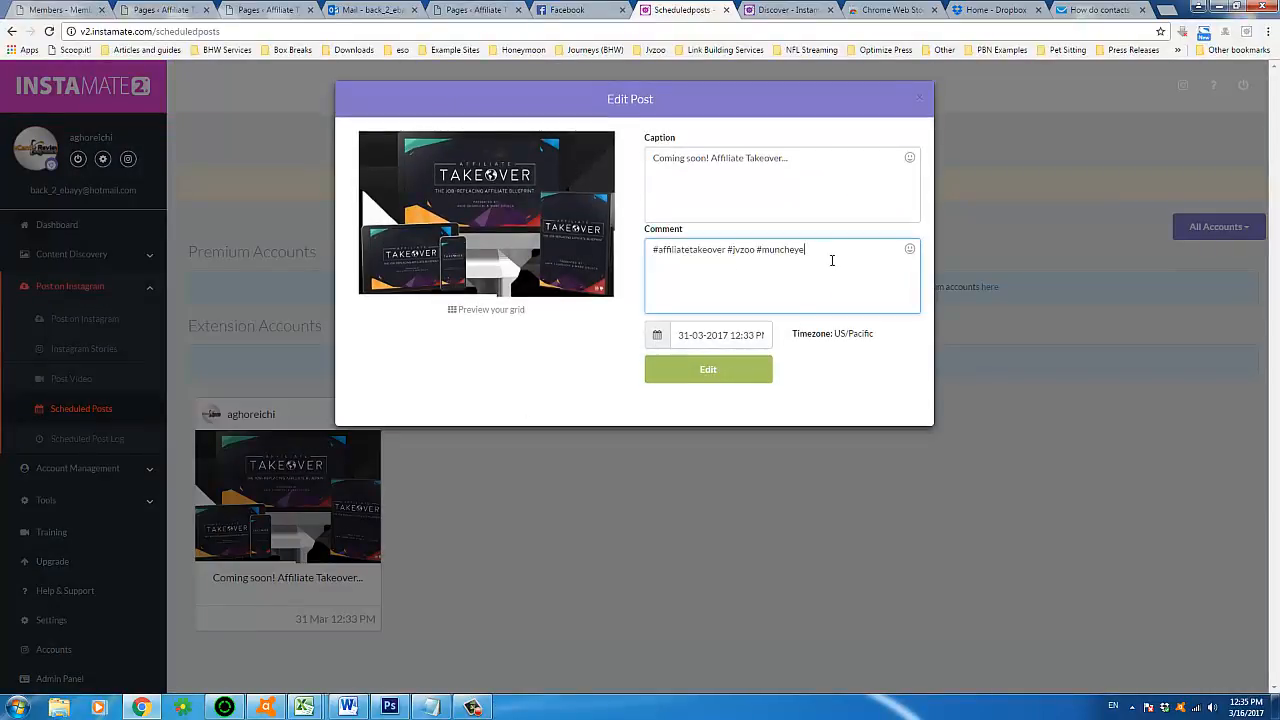
click(861, 168)
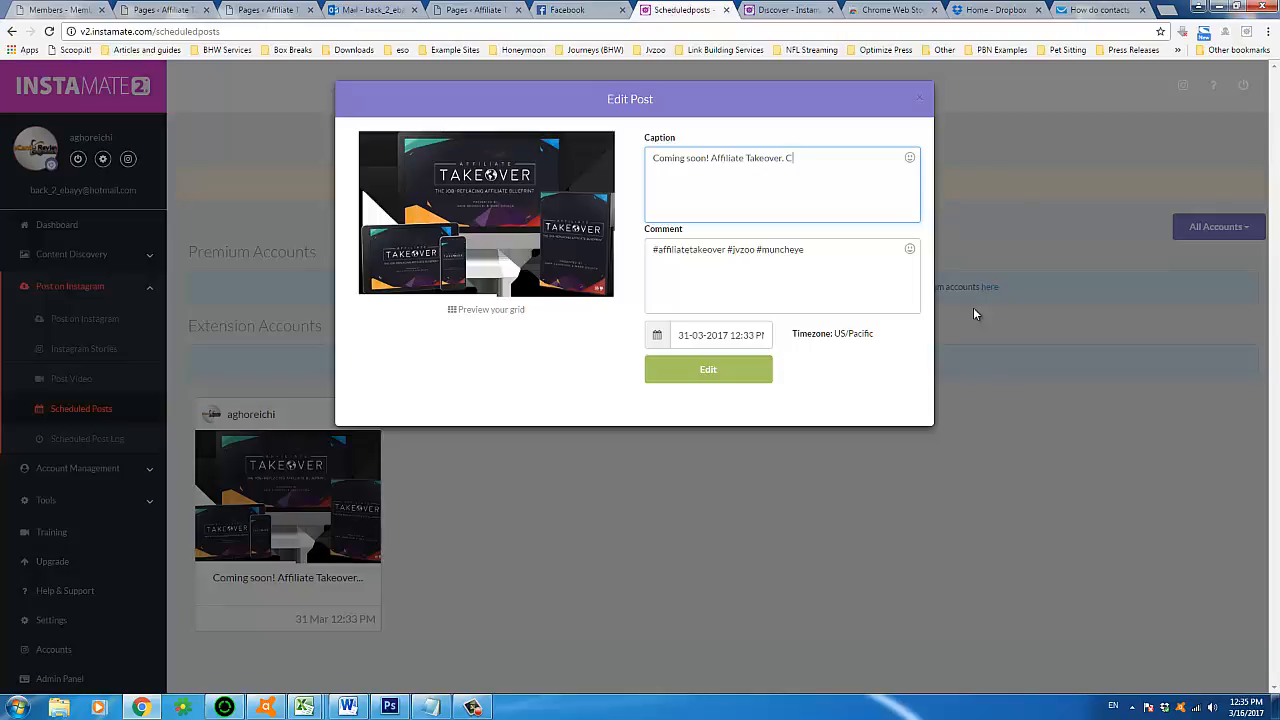
double_click(704, 157)
text(to Jvzoo on April _, 2017)
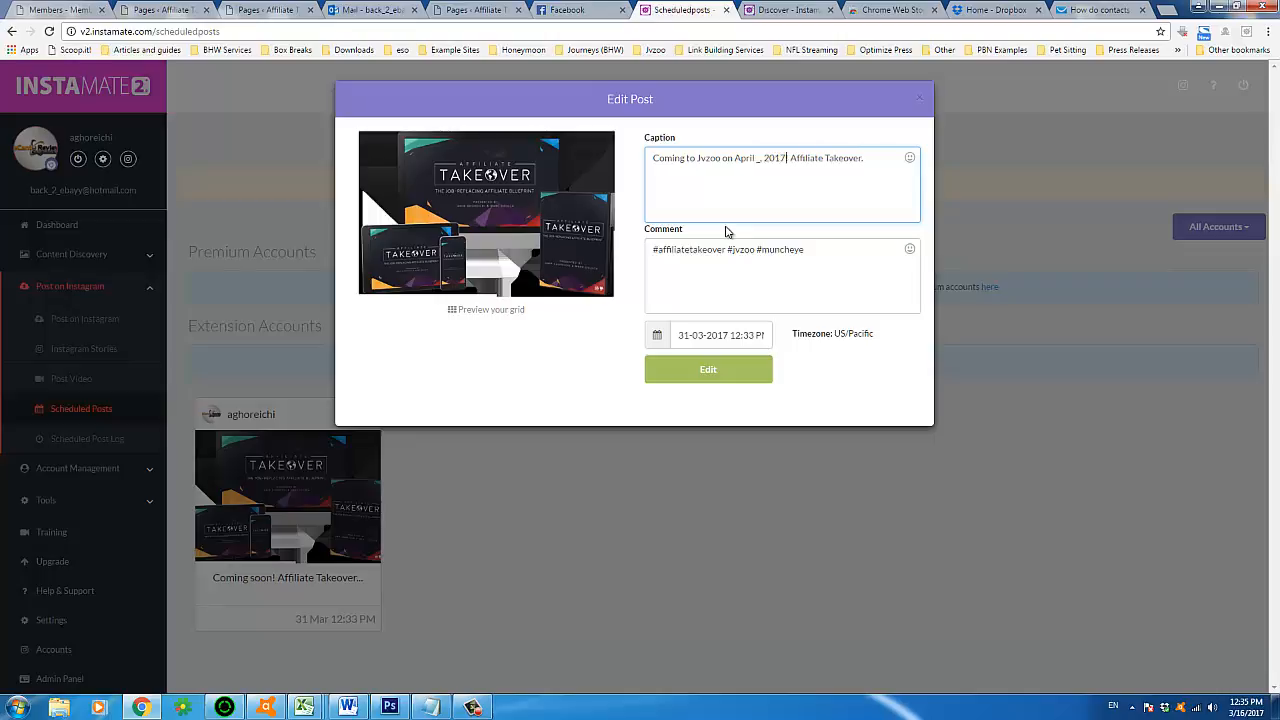
click(919, 98)
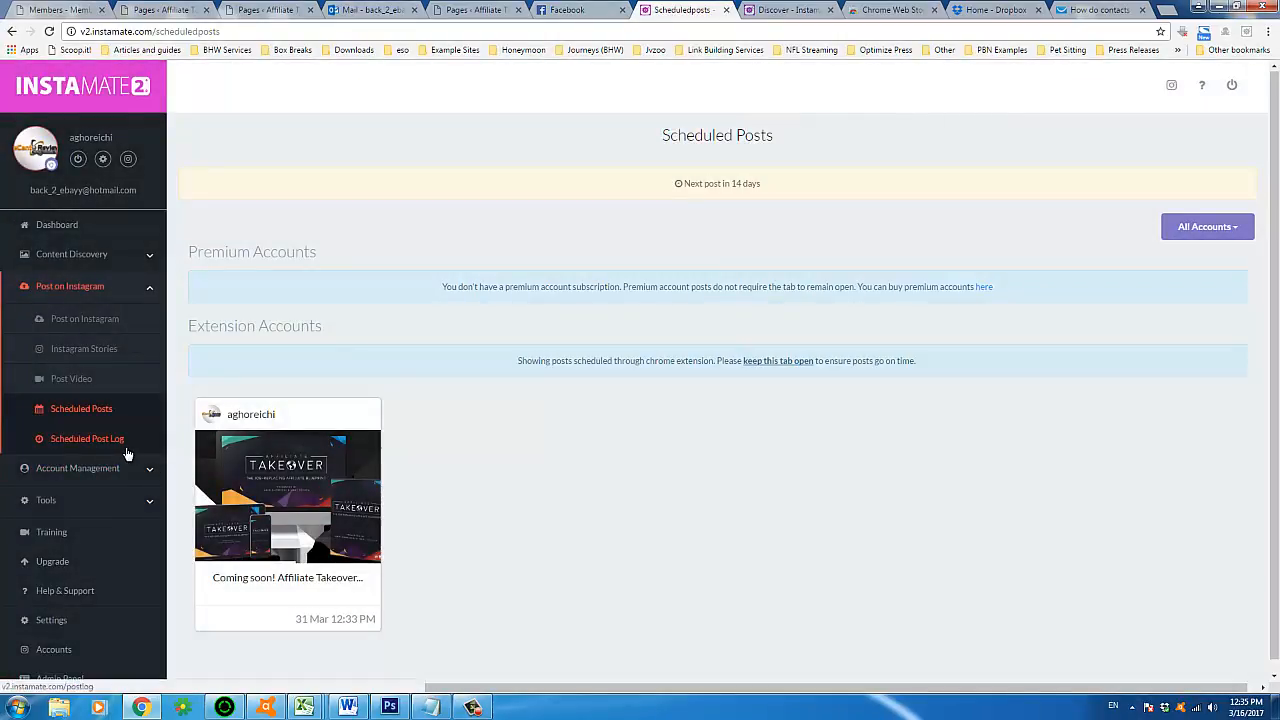
- Open the Scheduled Post Log, view its post status filter options, and choose the connected account in the accounts filter
click(108, 449)
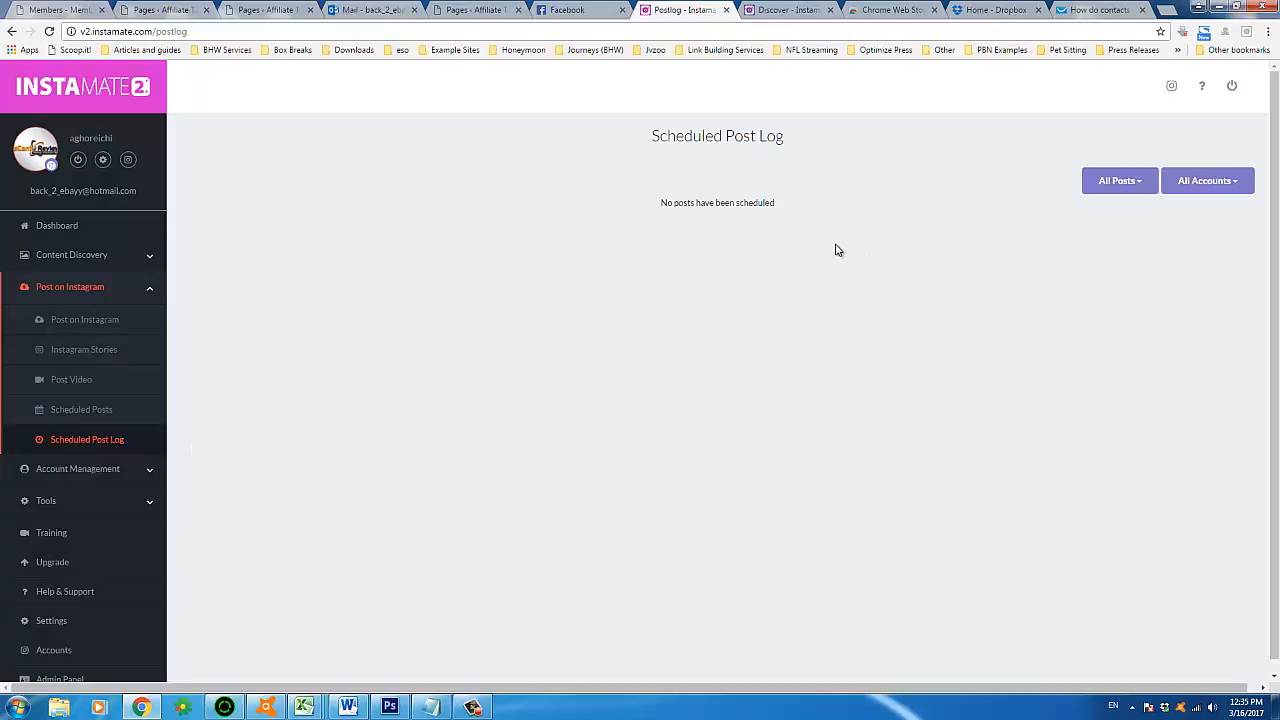
click(1146, 185)
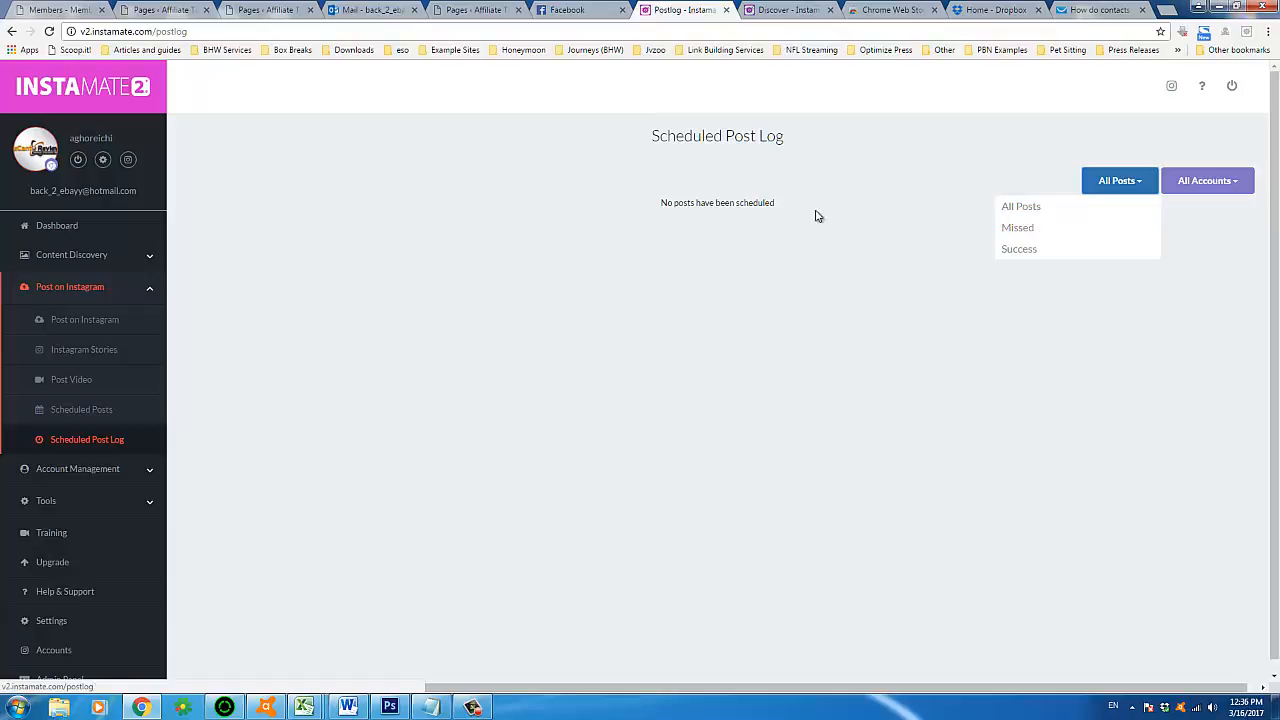
click(1241, 184)
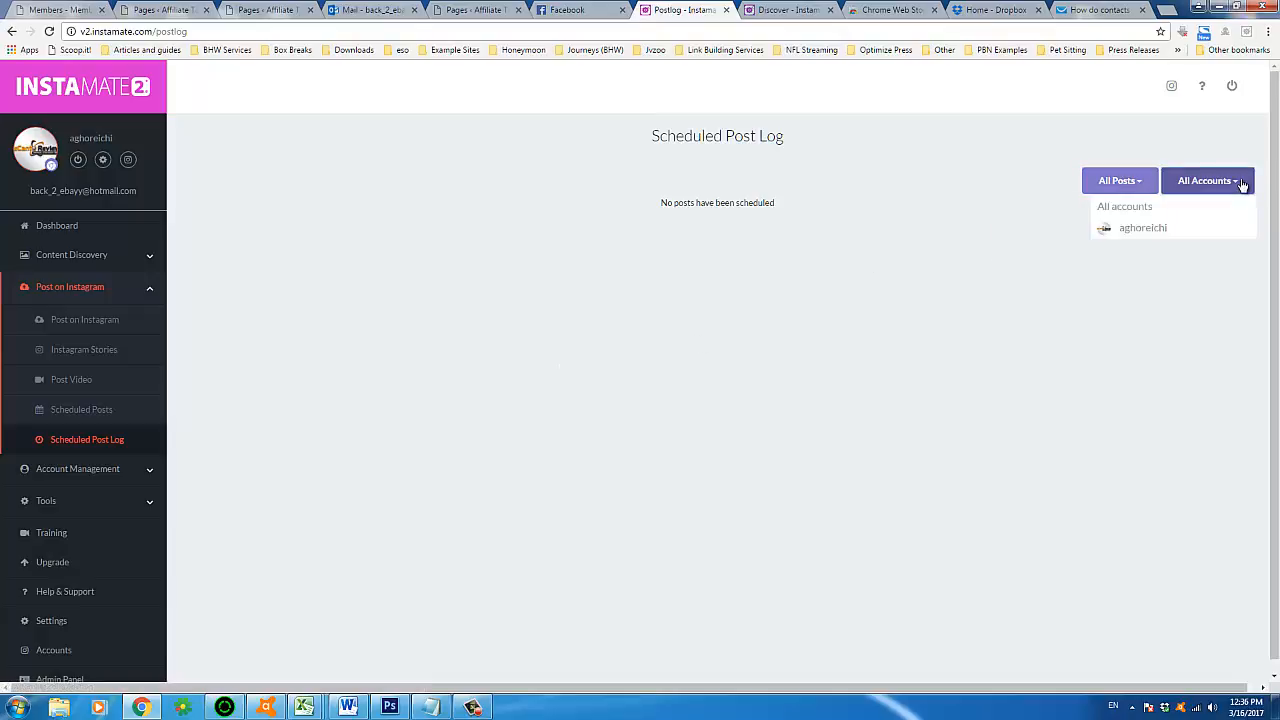
click(1123, 230)
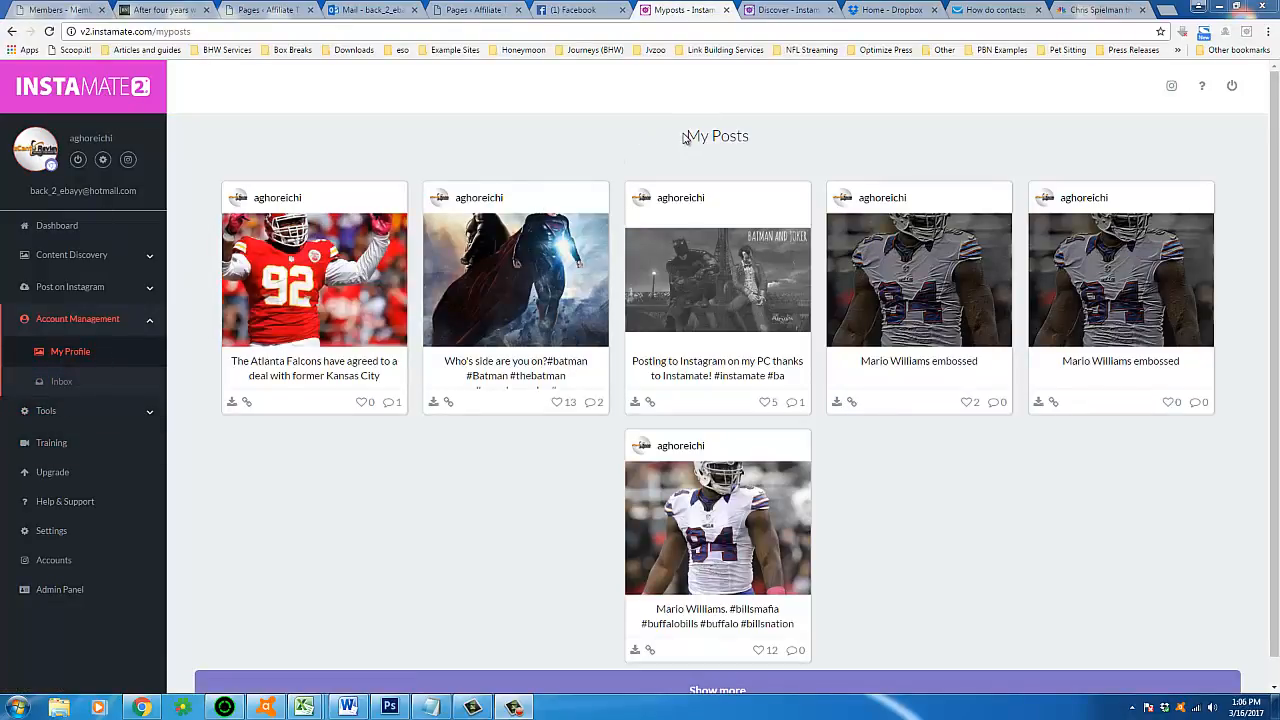
- Highlight the My Posts heading on the My Profile page
triple_click(757, 136)
click(757, 136)
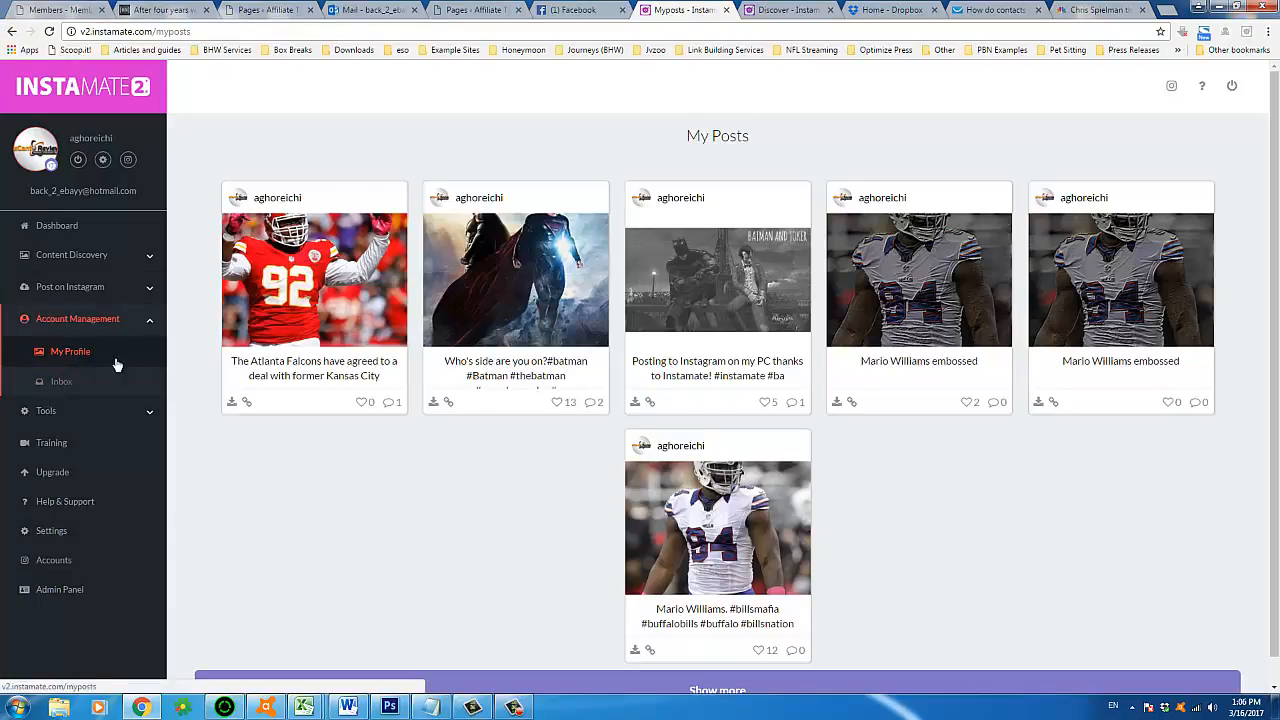
double_click(717, 132)
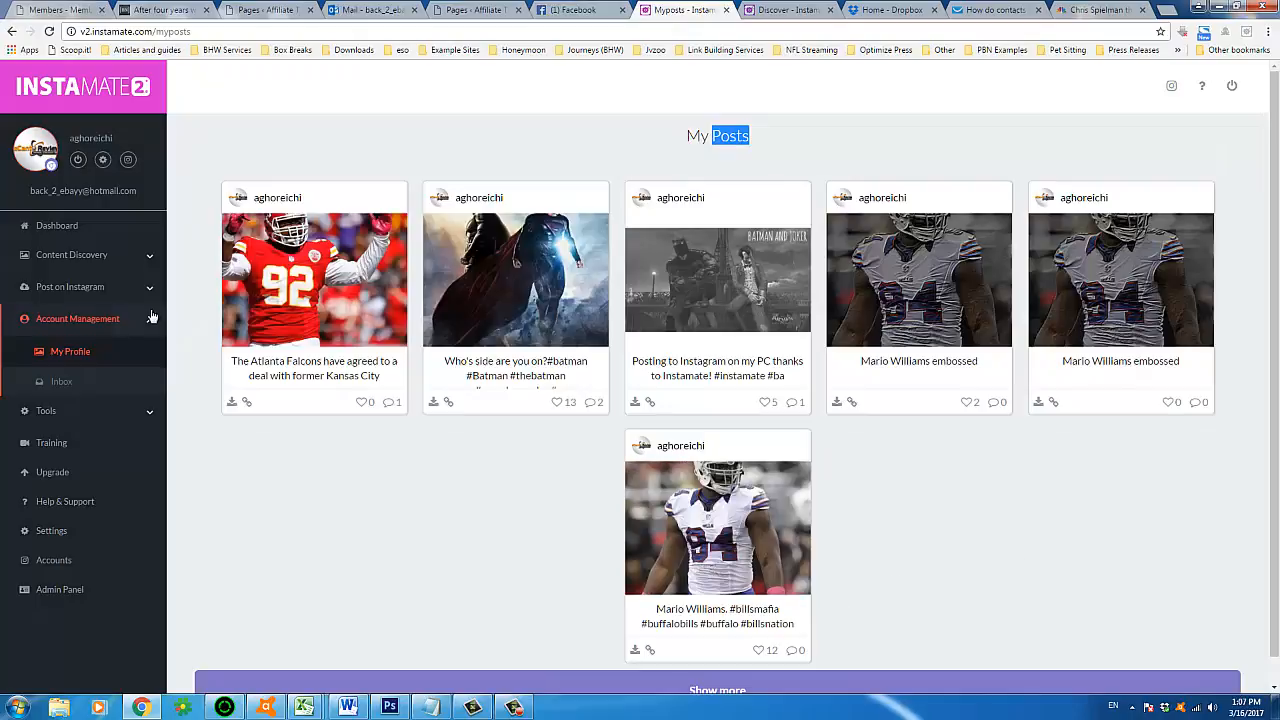
- Open the account's Inbox and place the cursor in the reply field of the displayed conversation
click(70, 385)
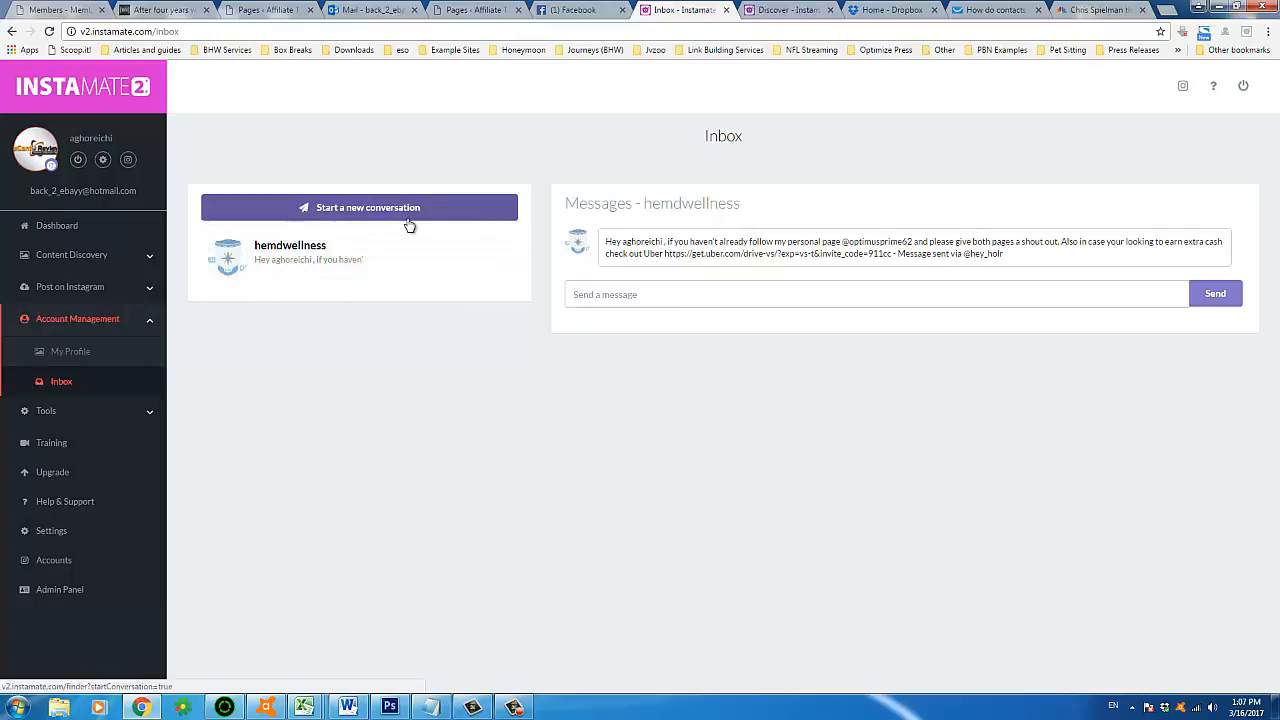
click(636, 294)
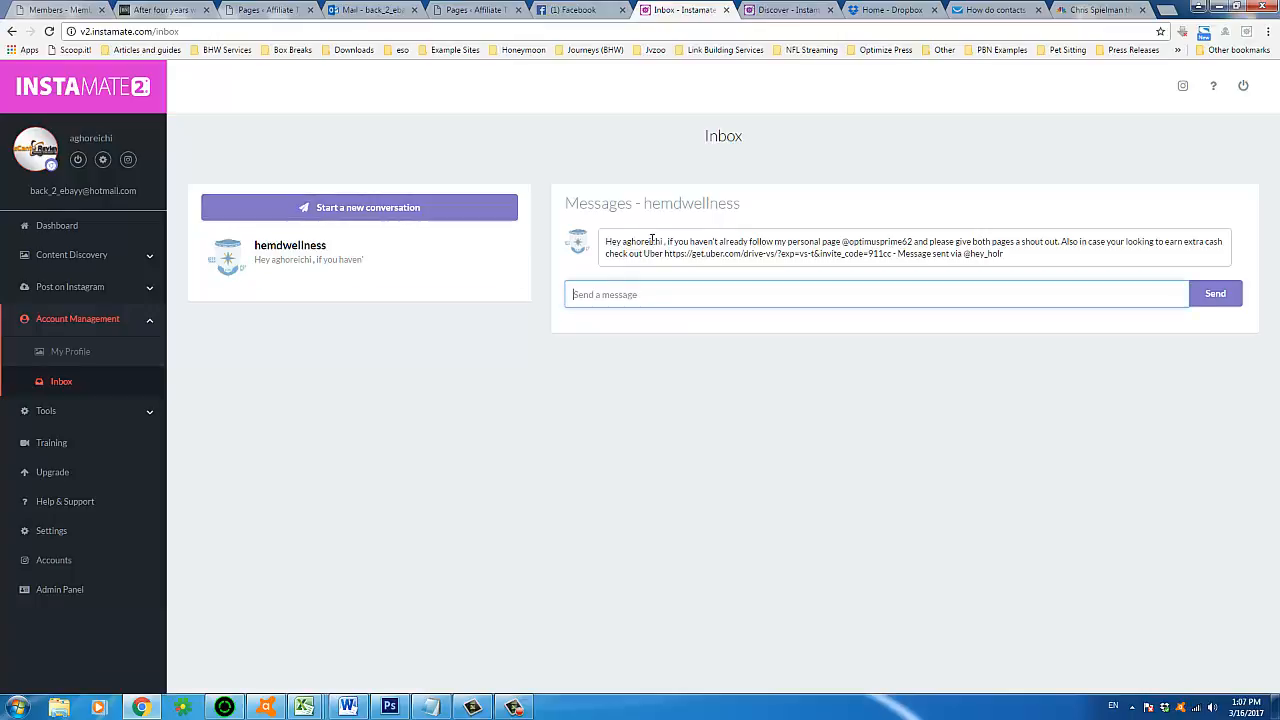
click(652, 240)
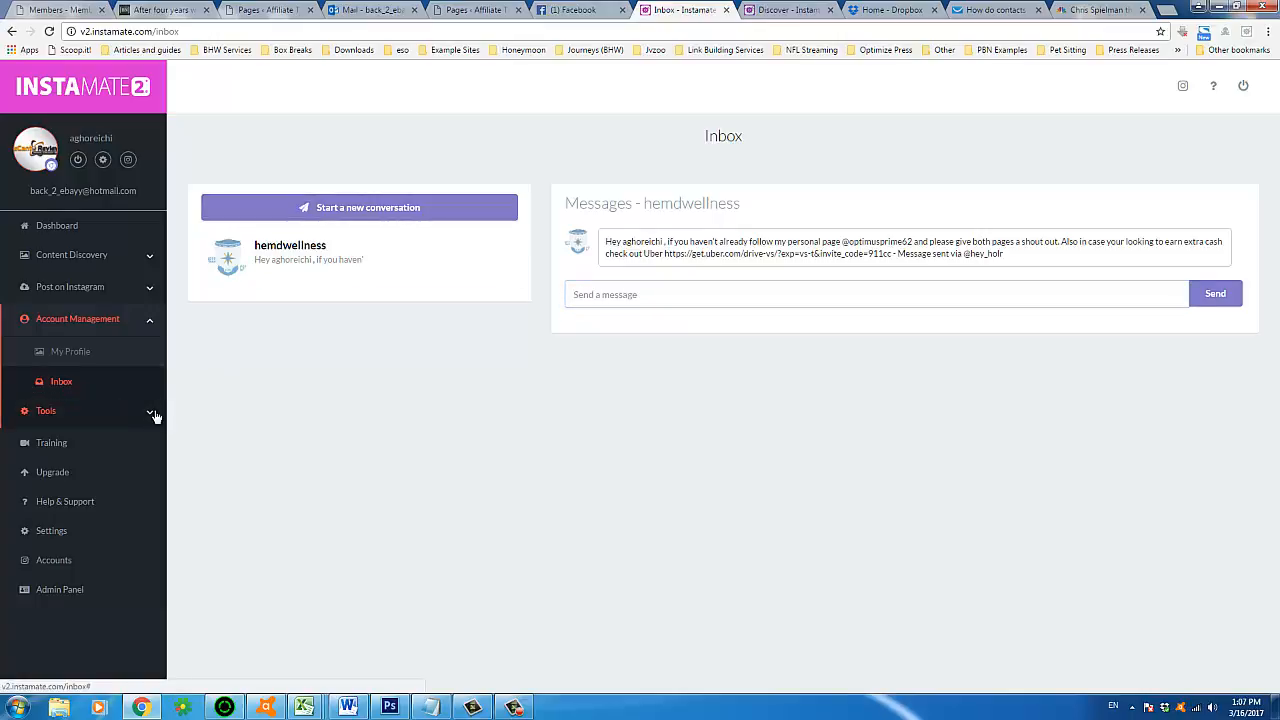
- Expand the Tools section and open the Image Editor
click(47, 408)
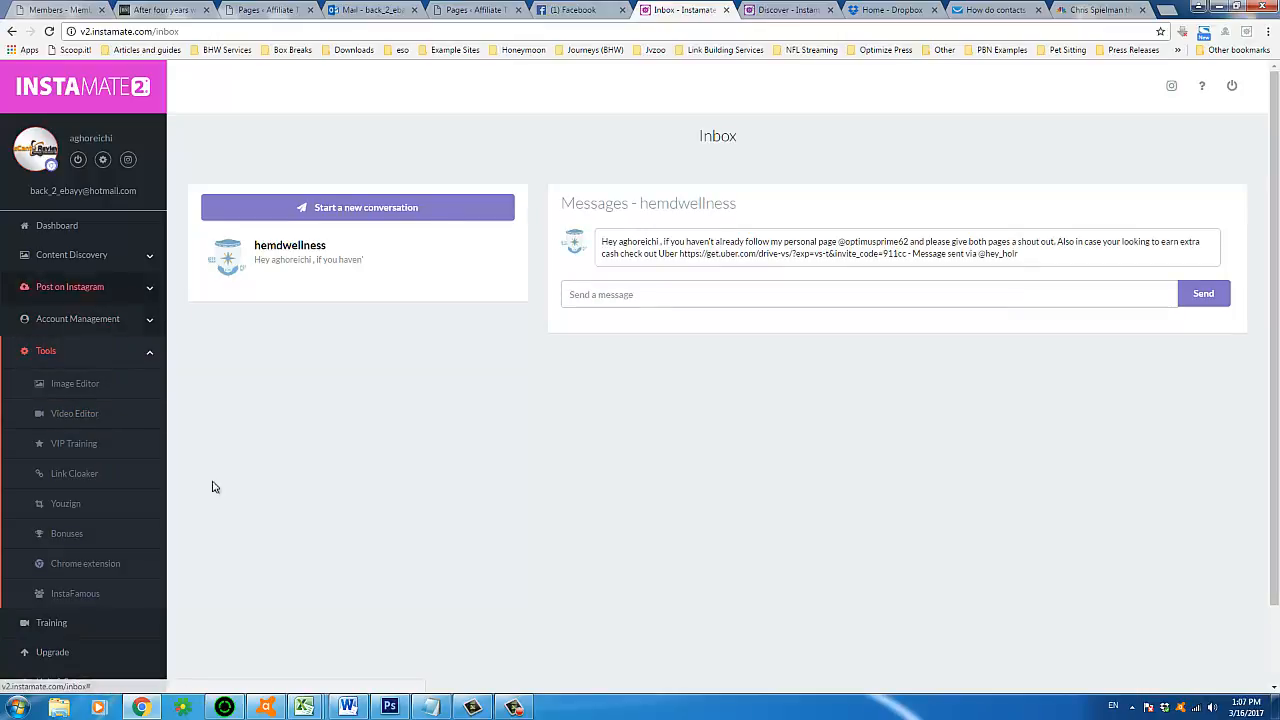
scroll(240, 530, down, 1)
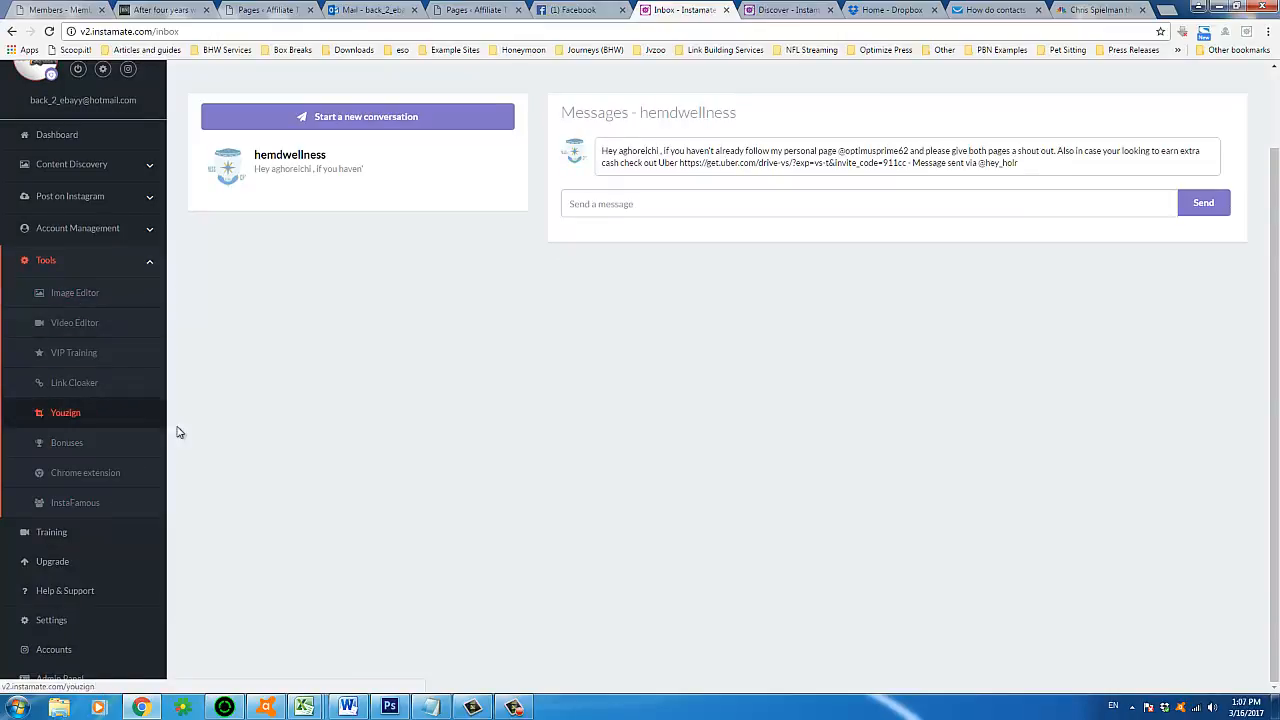
click(58, 296)
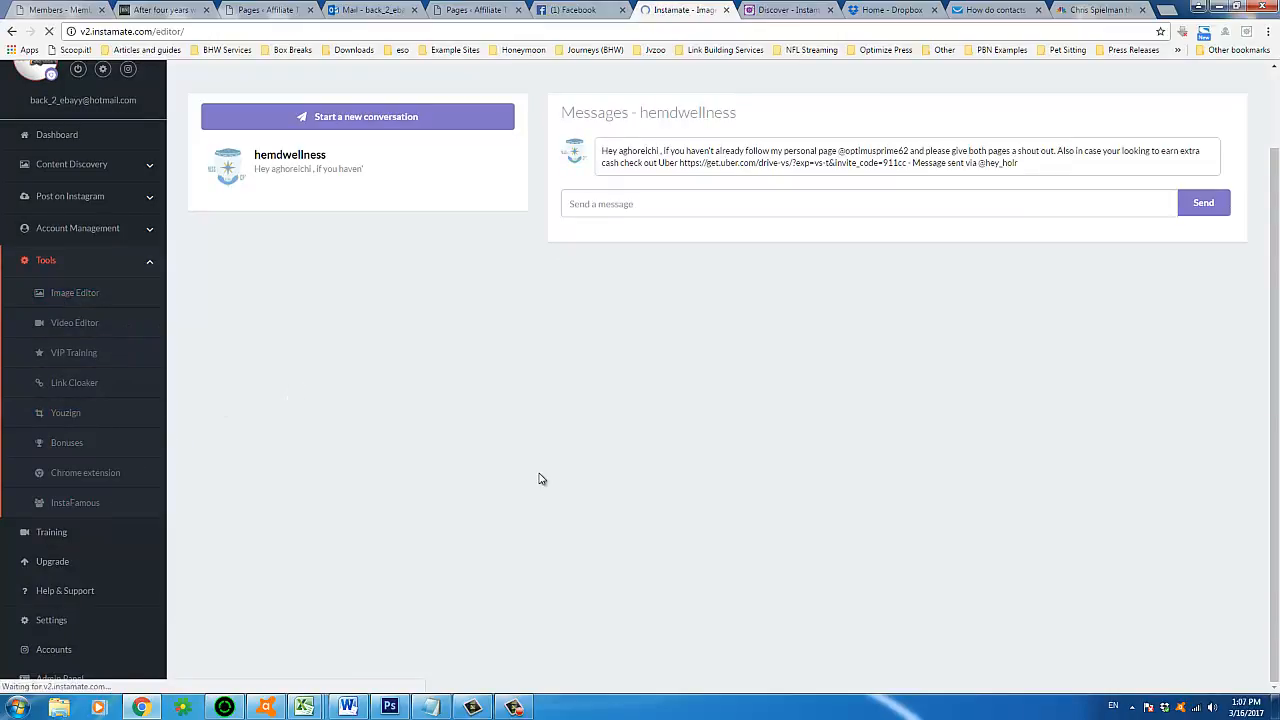
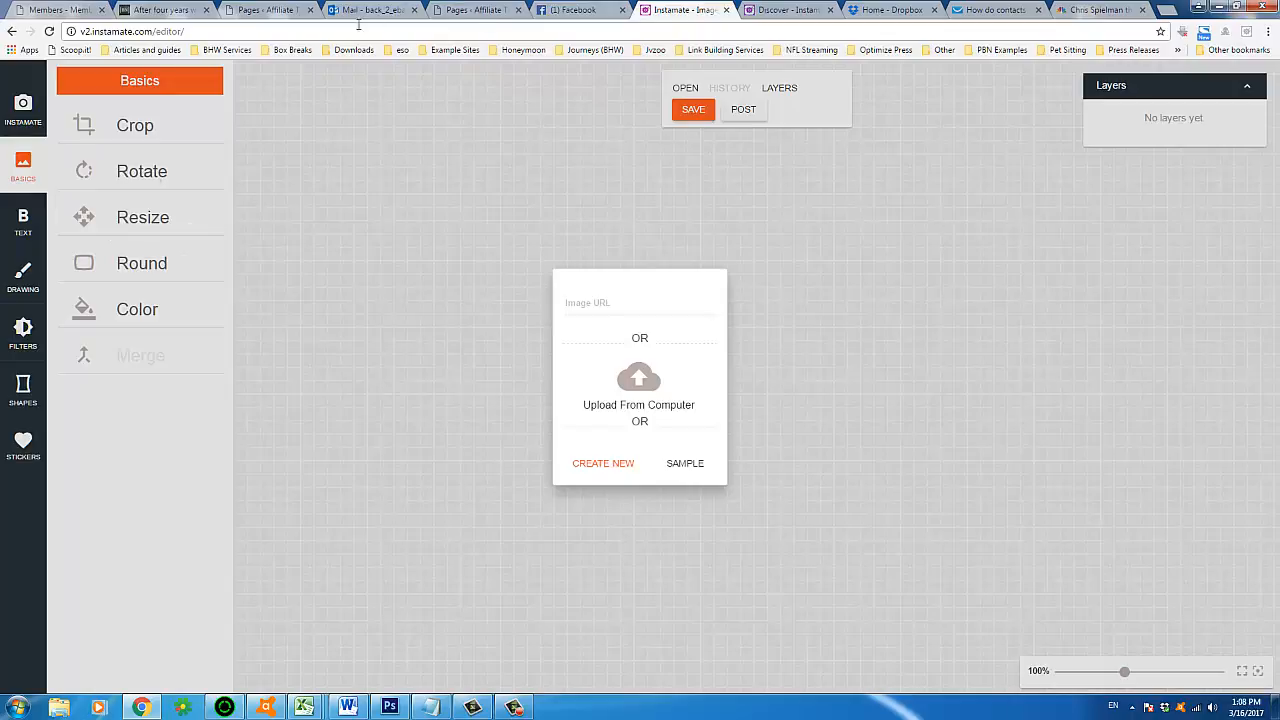
- Leave the Image Editor, open the VIP Training page under Tools and highlight the Ecommerce + Instagram VIP Training heading
click(9, 31)
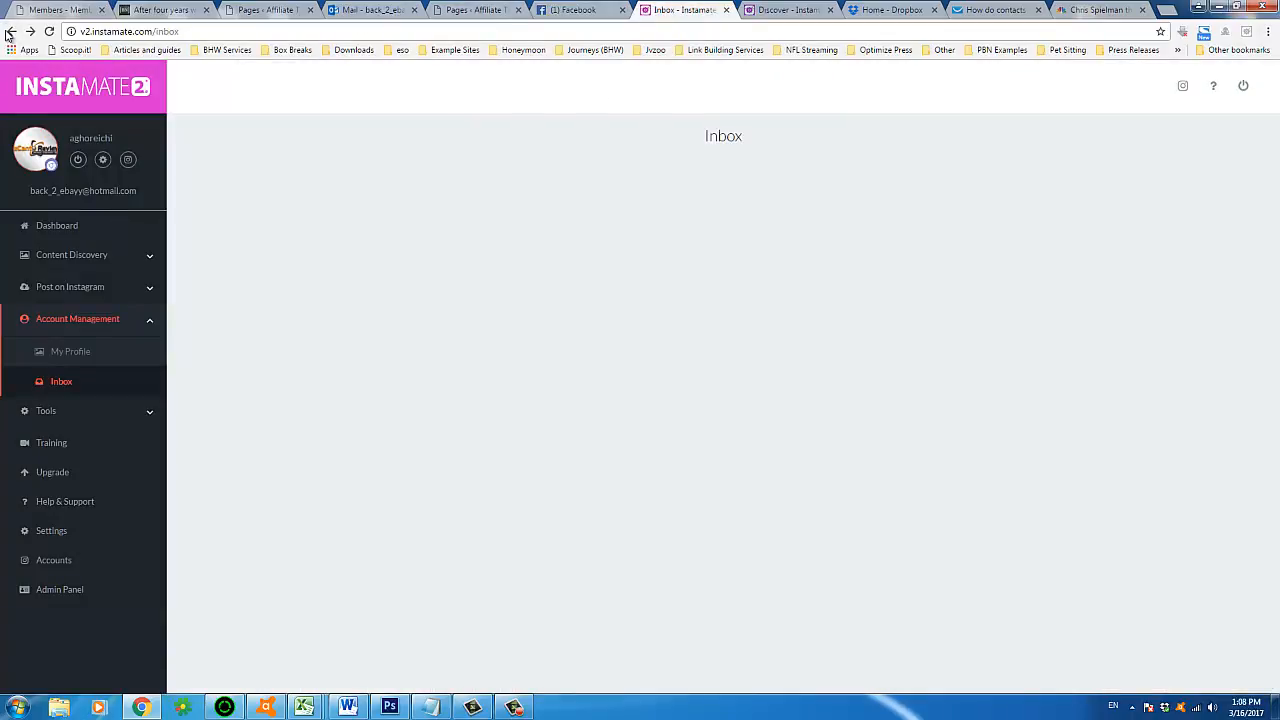
click(148, 412)
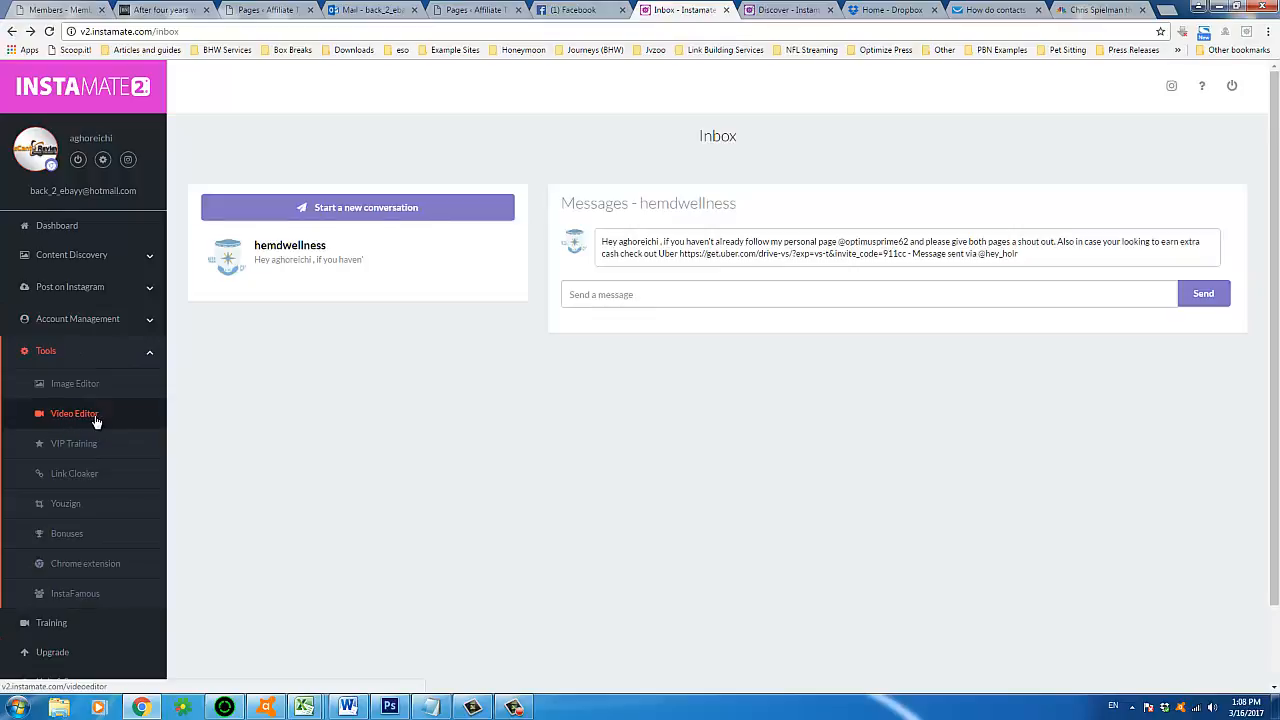
click(103, 452)
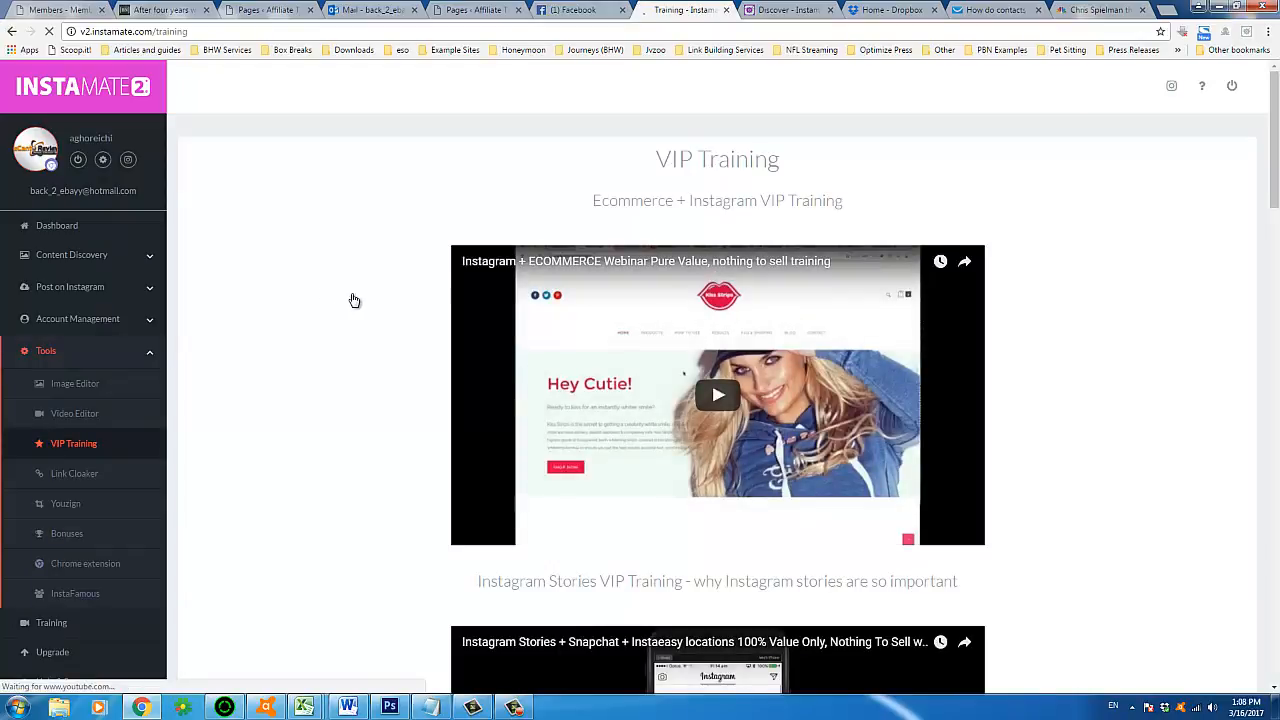
drag(645, 201, 785, 207)
click(762, 215)
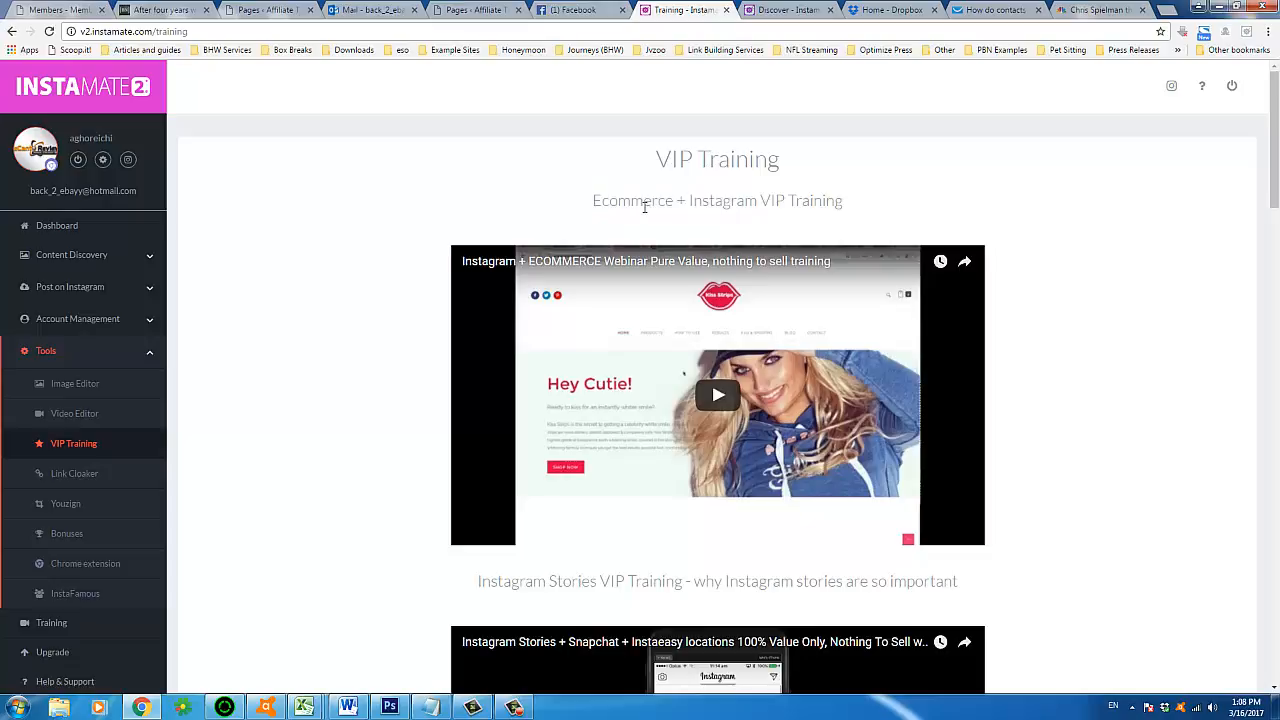
- Highlight the Instagram Stories VIP Training and Local Marketing Instagram Training headings on the VIP Training page
scroll(733, 223, down, 3)
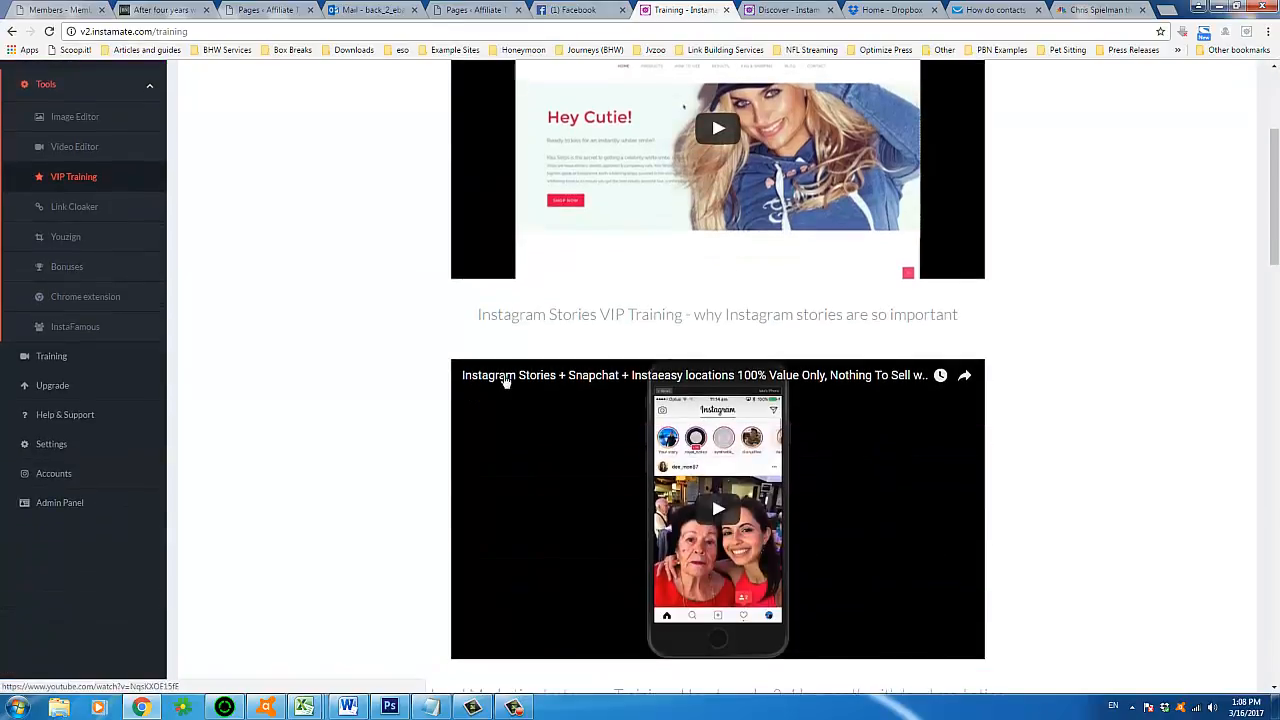
double_click(492, 313)
drag(548, 315, 683, 315)
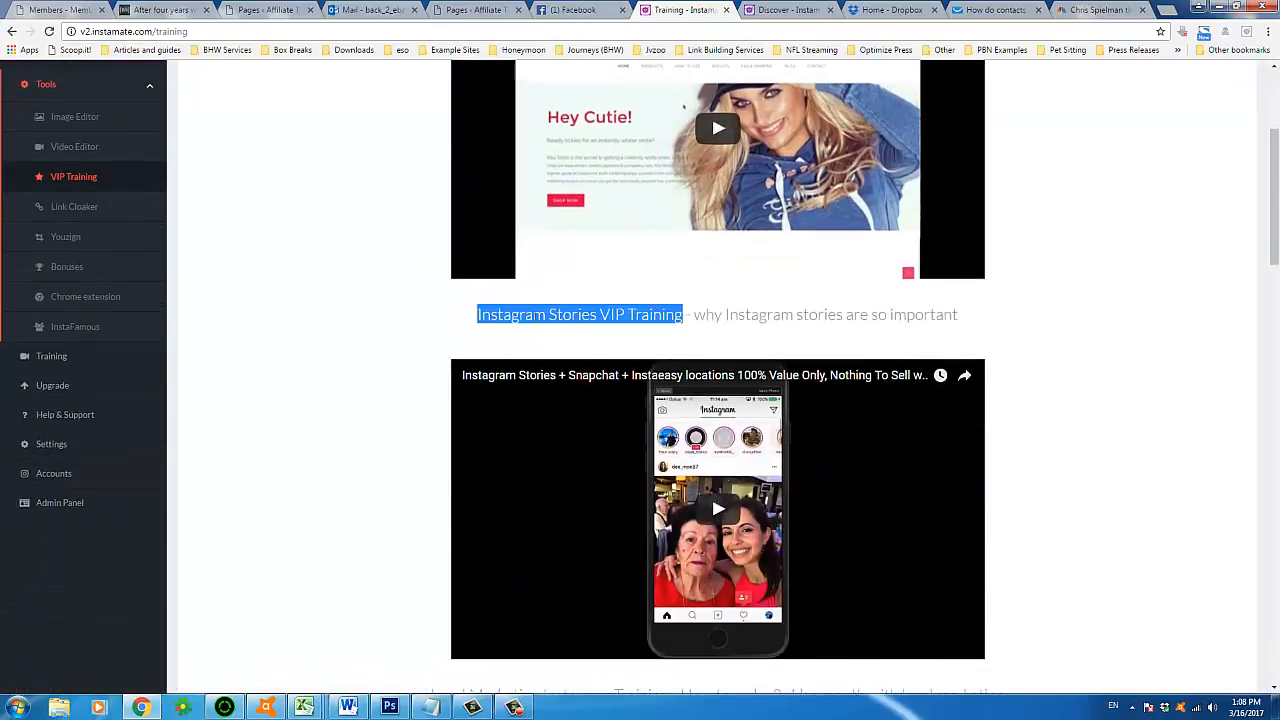
click(529, 317)
drag(529, 317, 958, 315)
click(706, 314)
scroll(729, 391, down, 3)
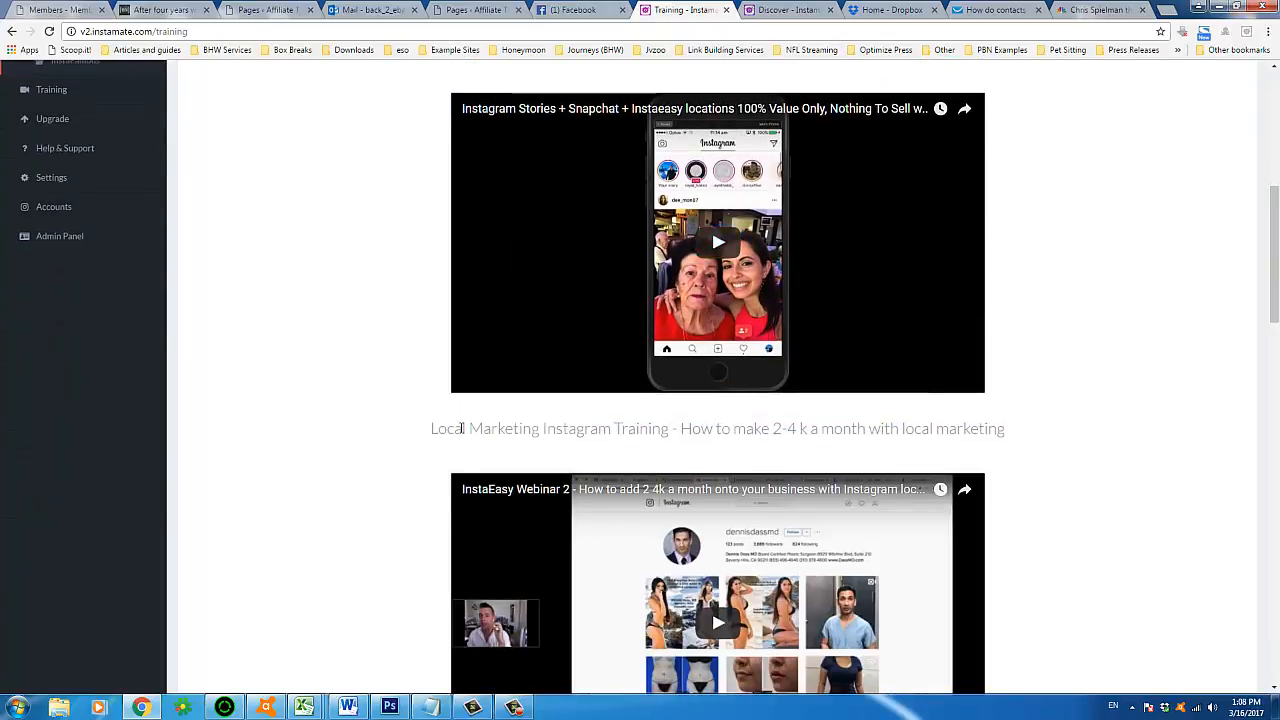
drag(457, 428, 652, 430)
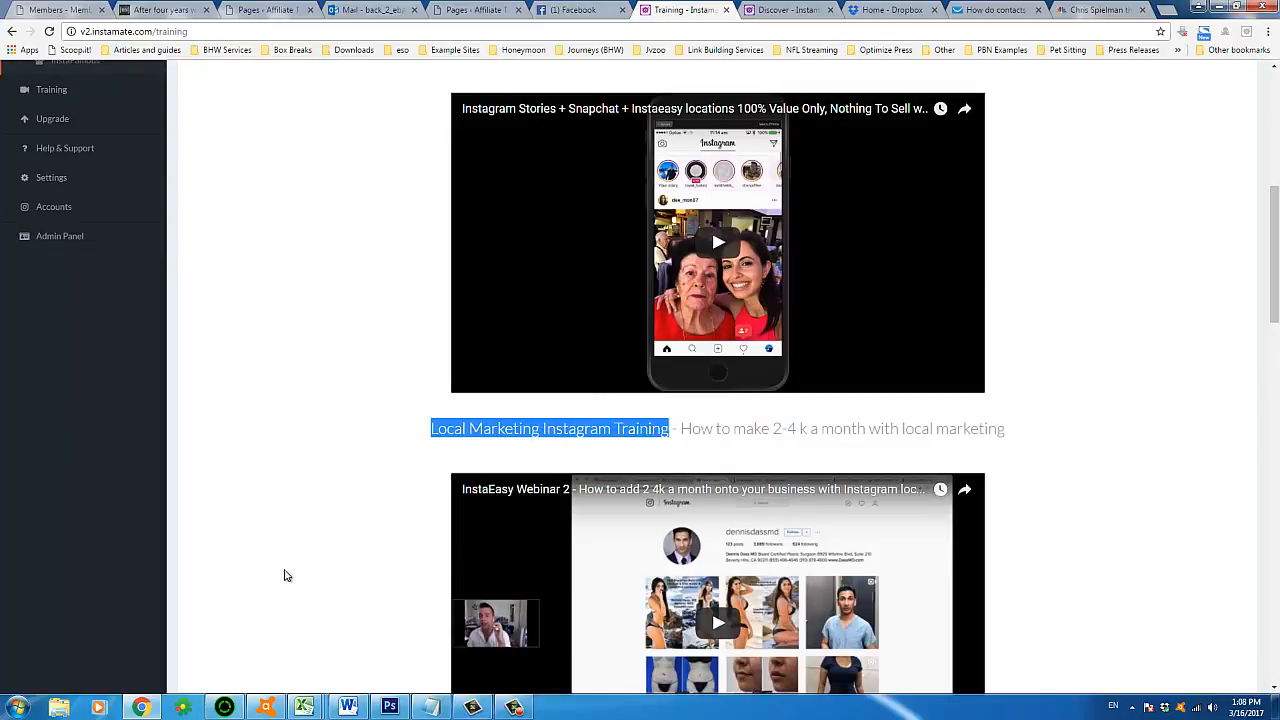
- Look through the remaining VIP training videos, highlighting the "1 Simple Trick To Getting ENGAGEMENTS" and "How To Auto Engage with Instagram" headings
scroll(457, 394, down, 3)
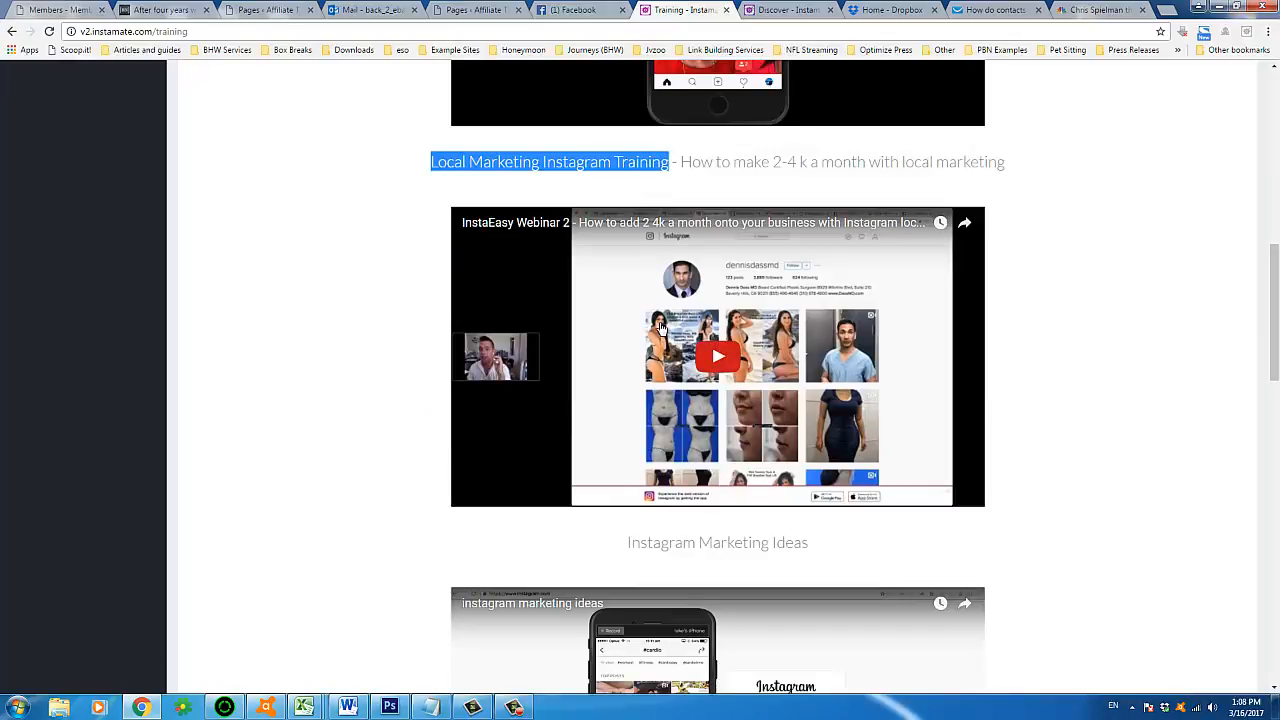
scroll(660, 327, down, 2)
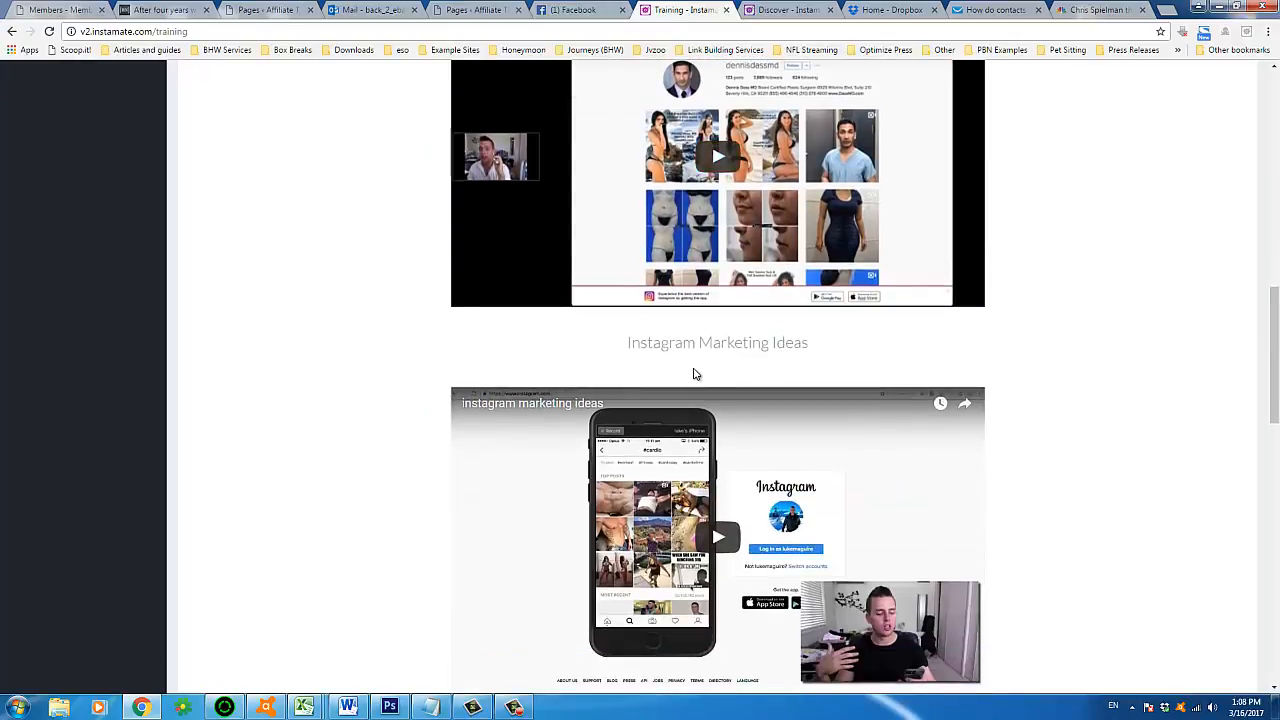
scroll(695, 373, down, 4)
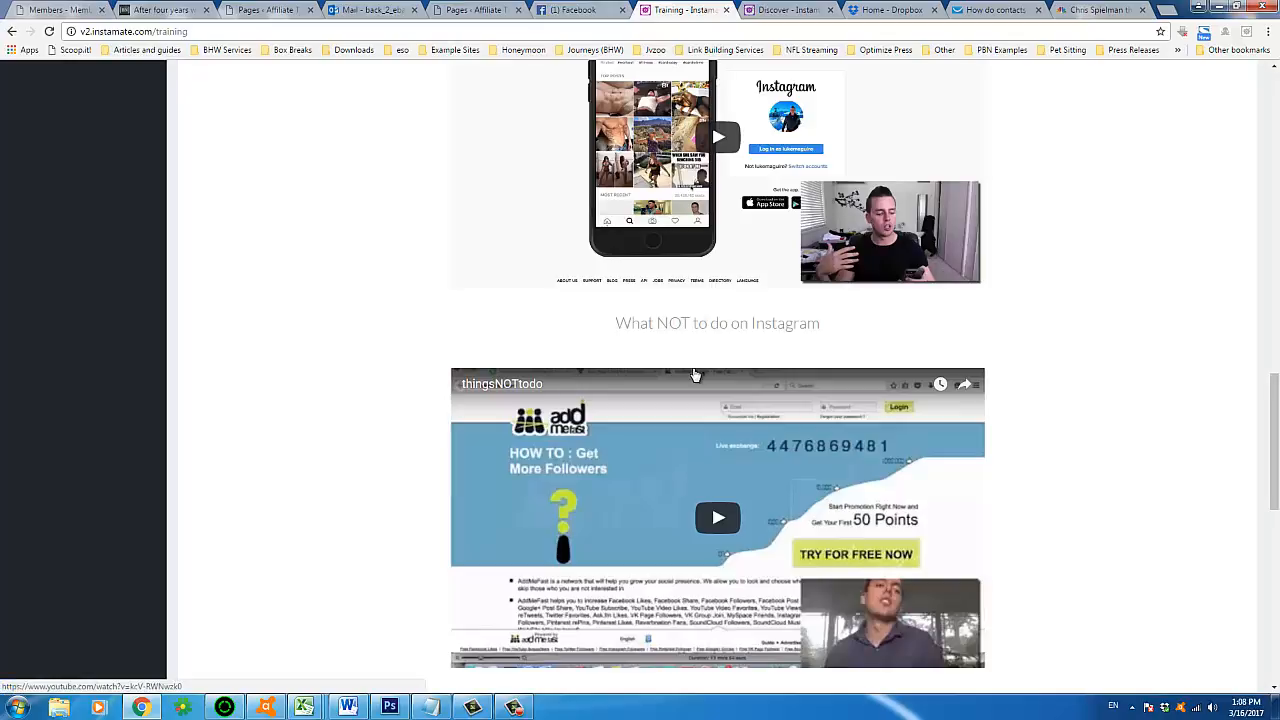
scroll(695, 373, down, 3)
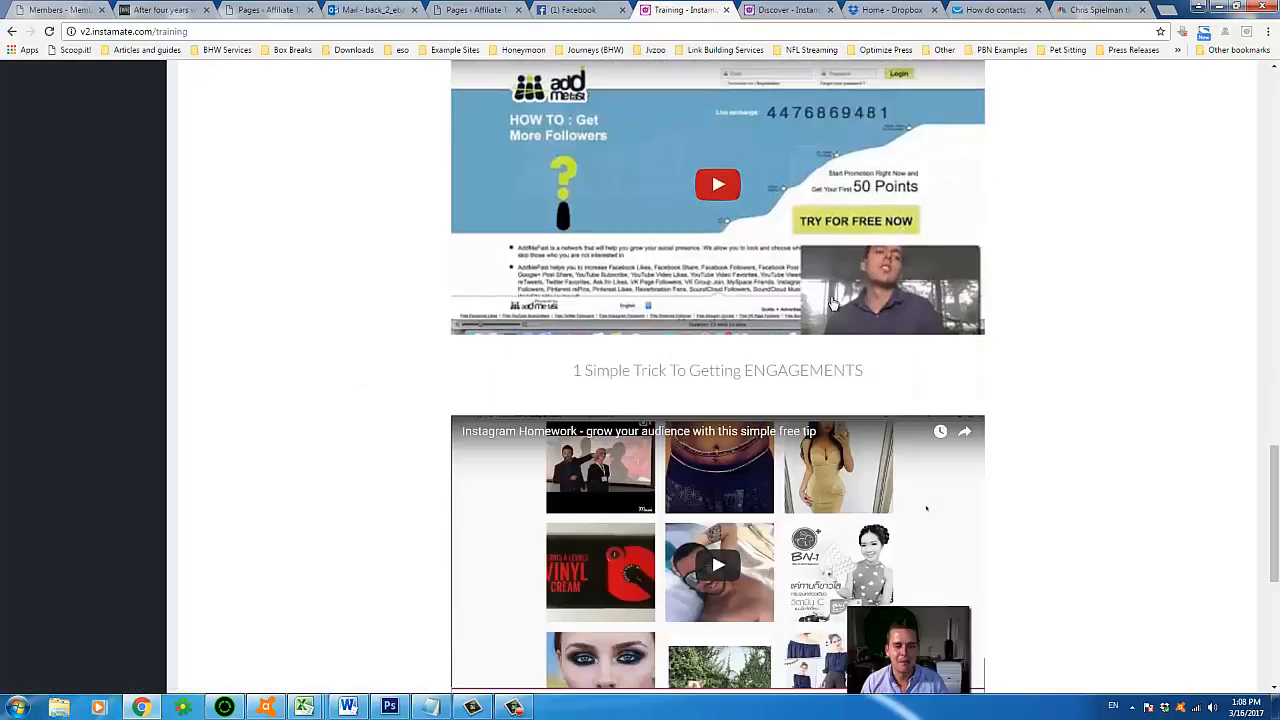
triple_click(670, 388)
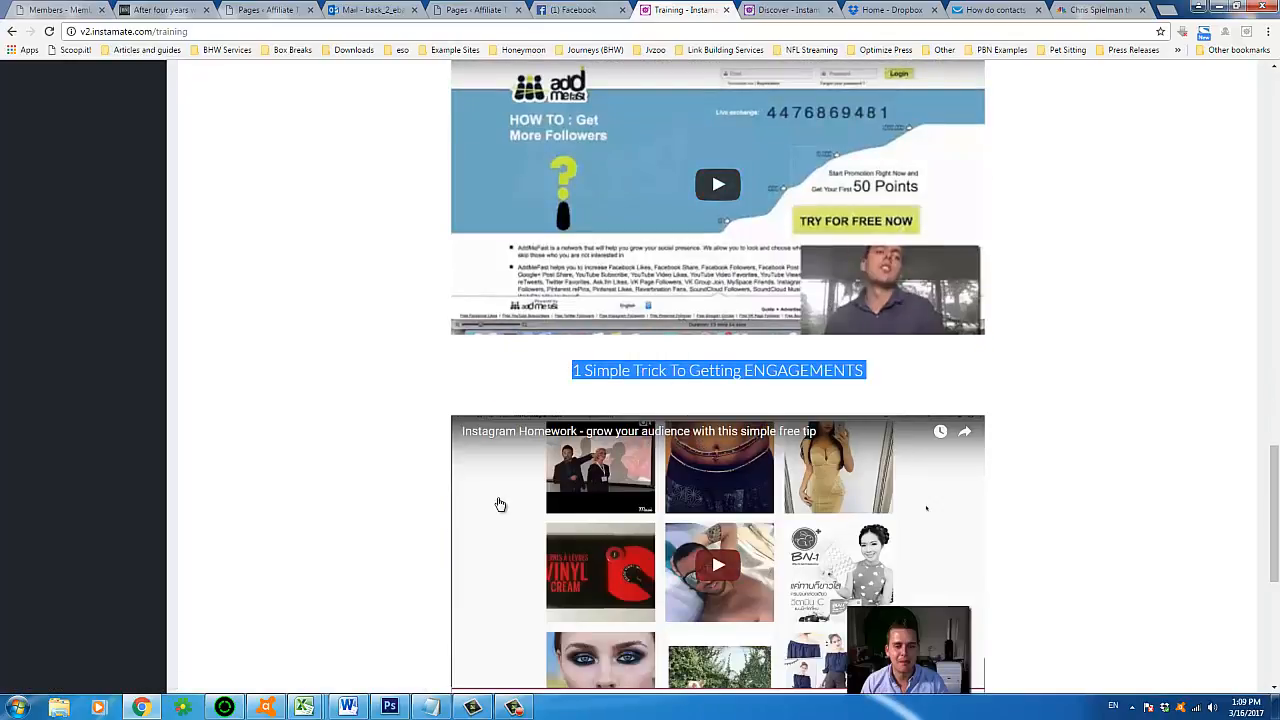
scroll(497, 505, down, 3)
scroll(590, 288, up, 1)
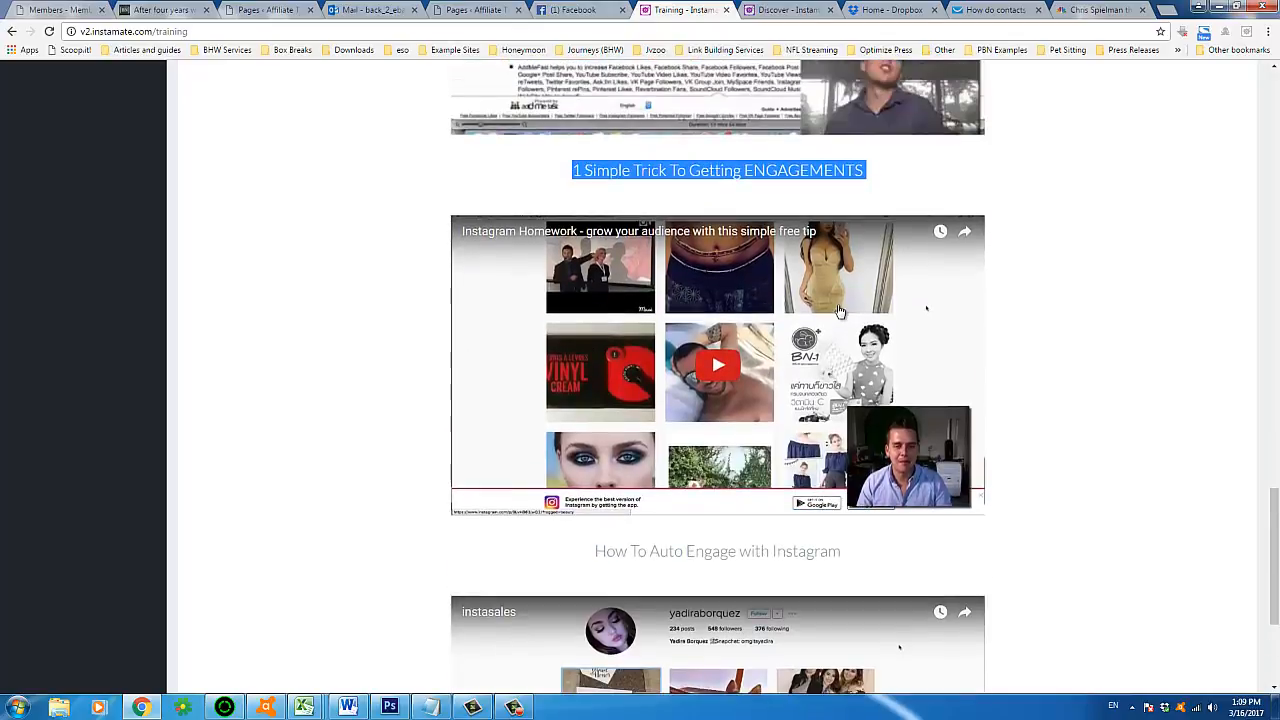
scroll(625, 458, down, 3)
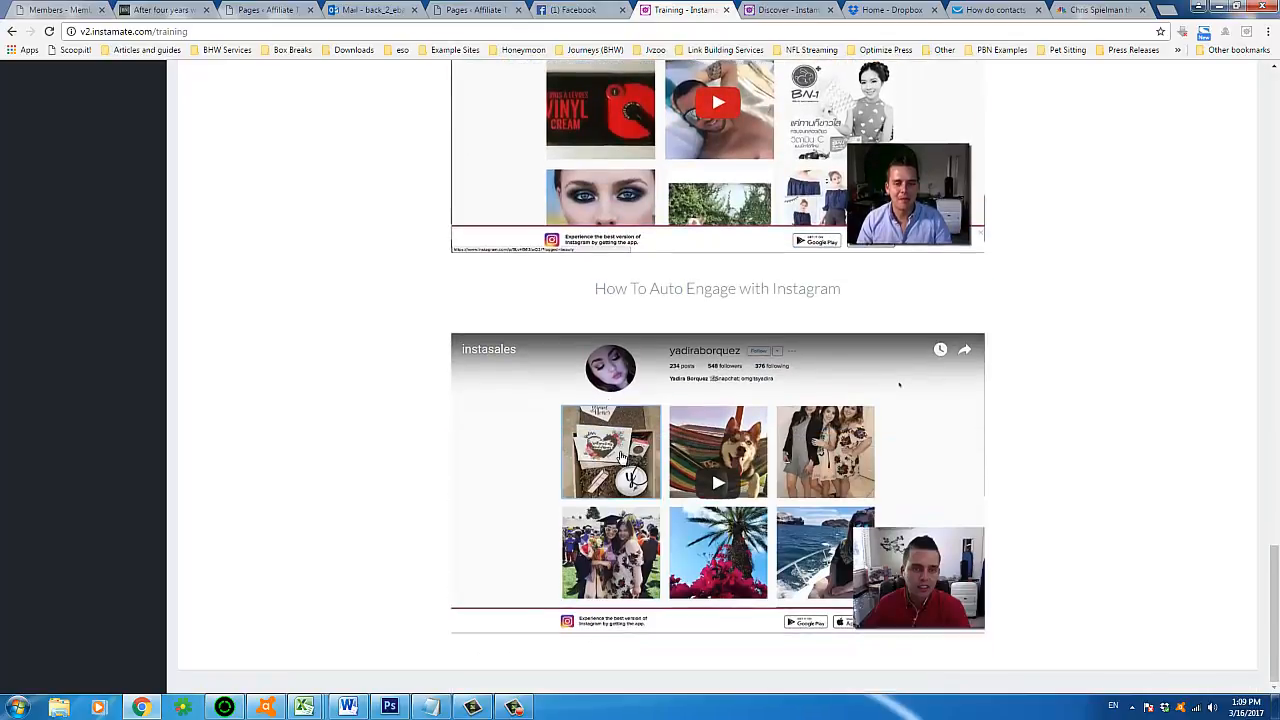
drag(612, 288, 840, 289)
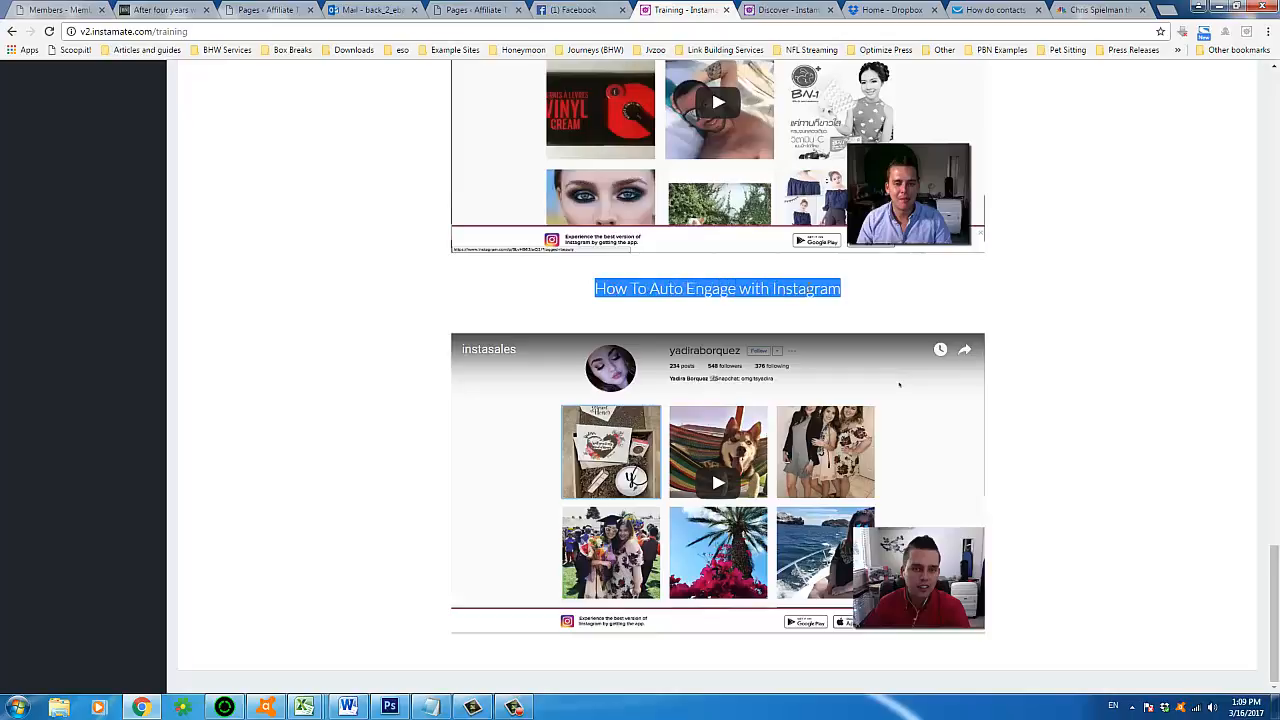
scroll(429, 509, up, 12)
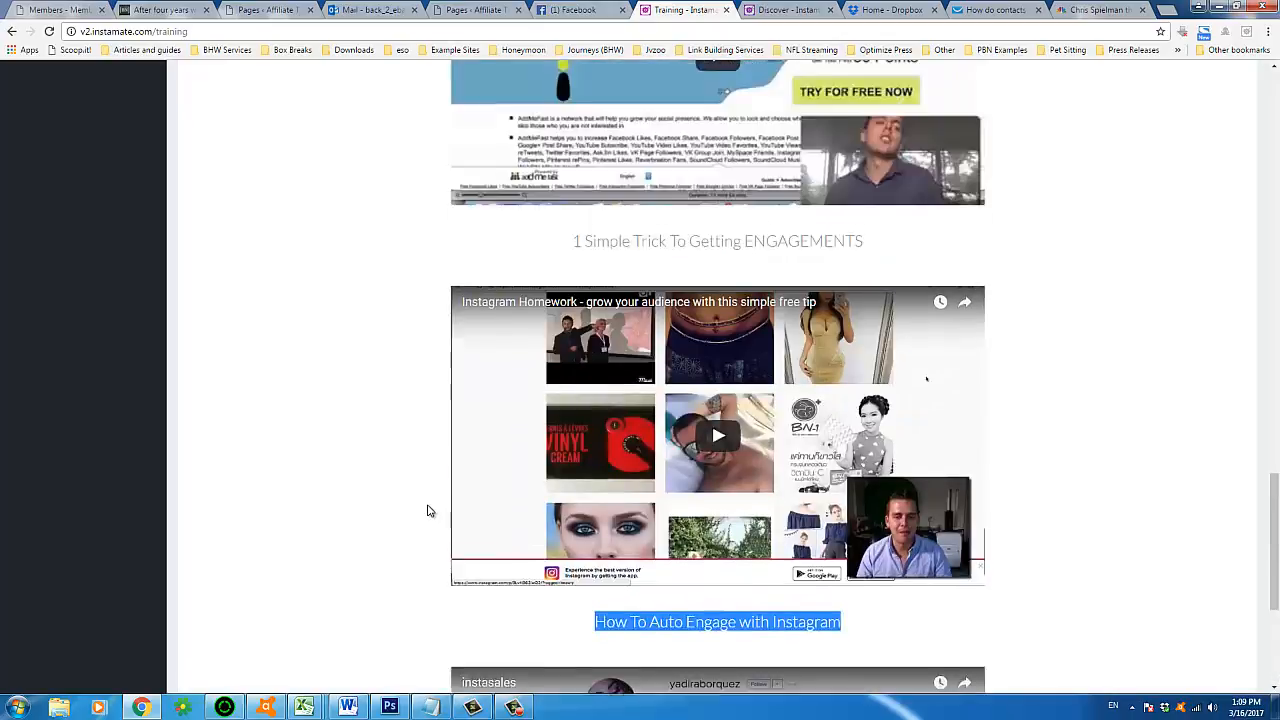
scroll(428, 511, up, 6)
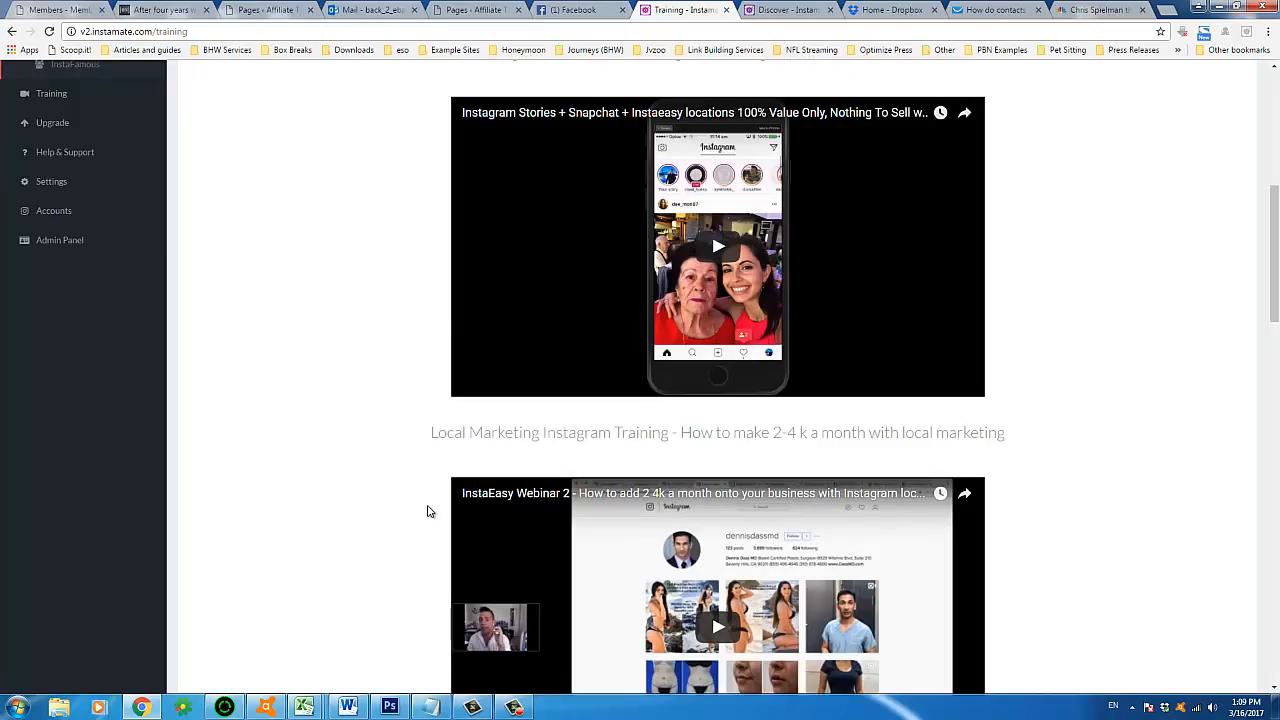
- Open the Link Cloaker page under Tools and point out its URL and Description fields
scroll(428, 511, up, 3)
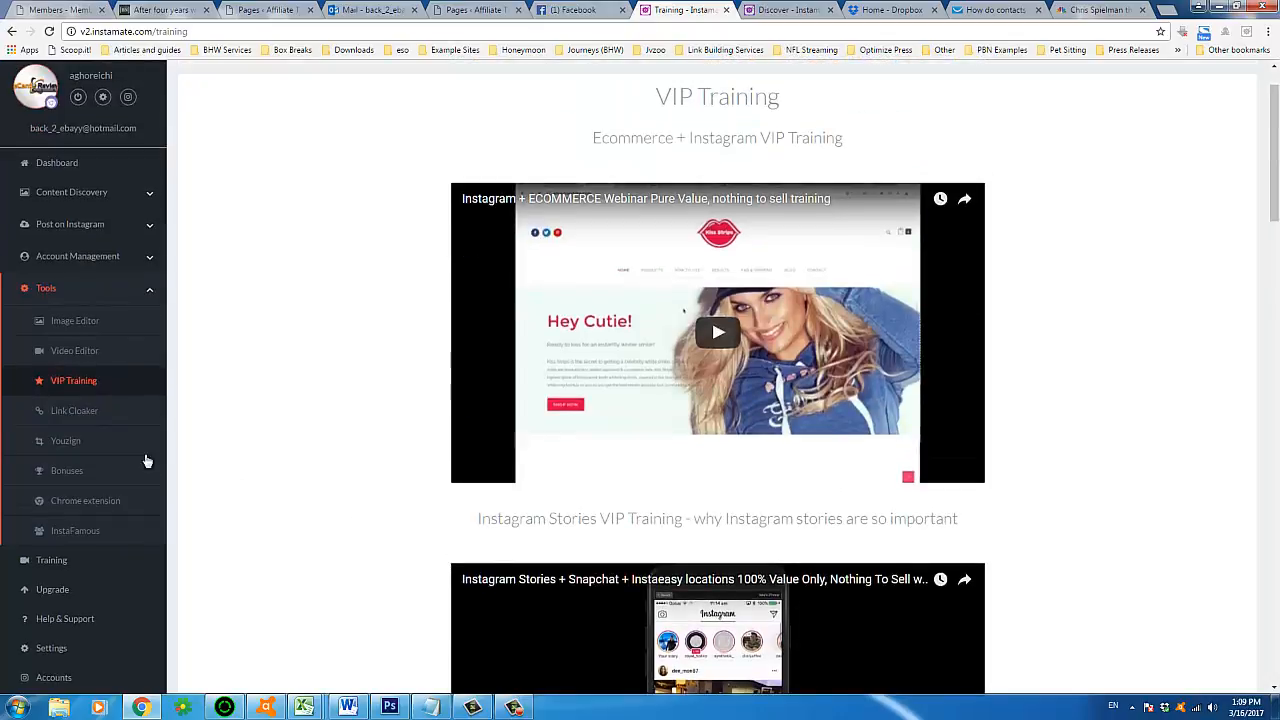
click(87, 421)
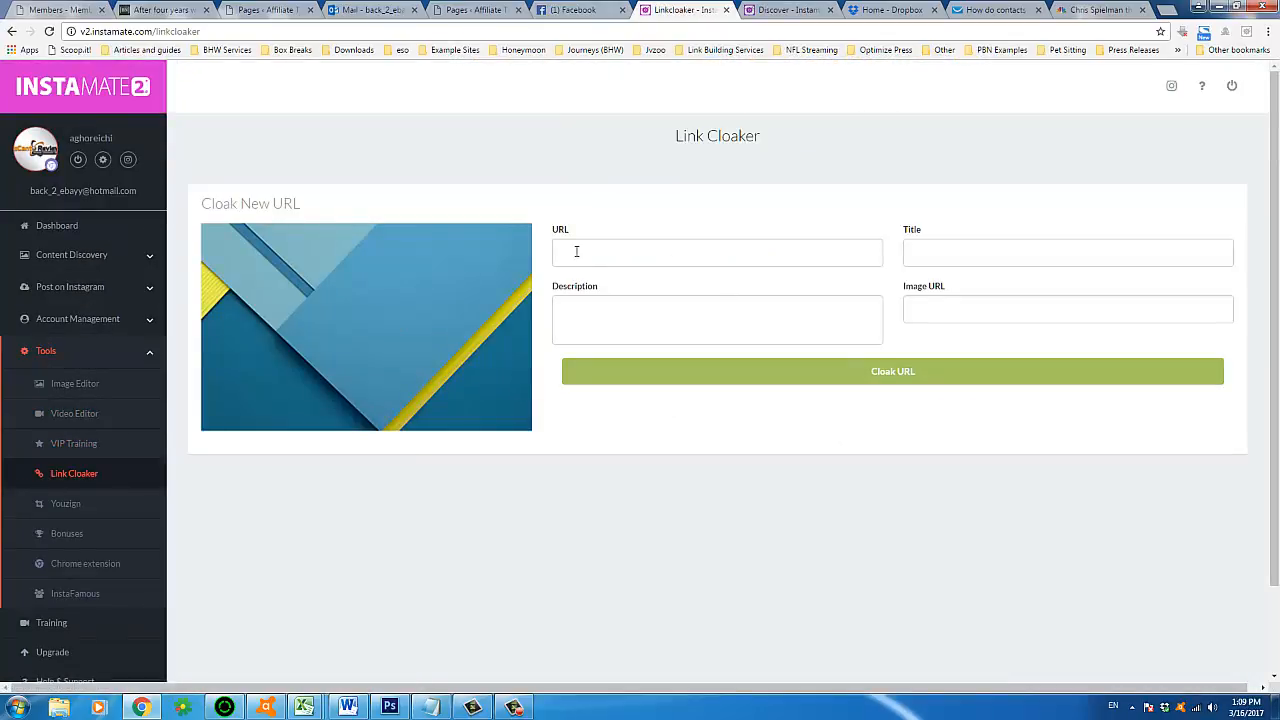
click(576, 252)
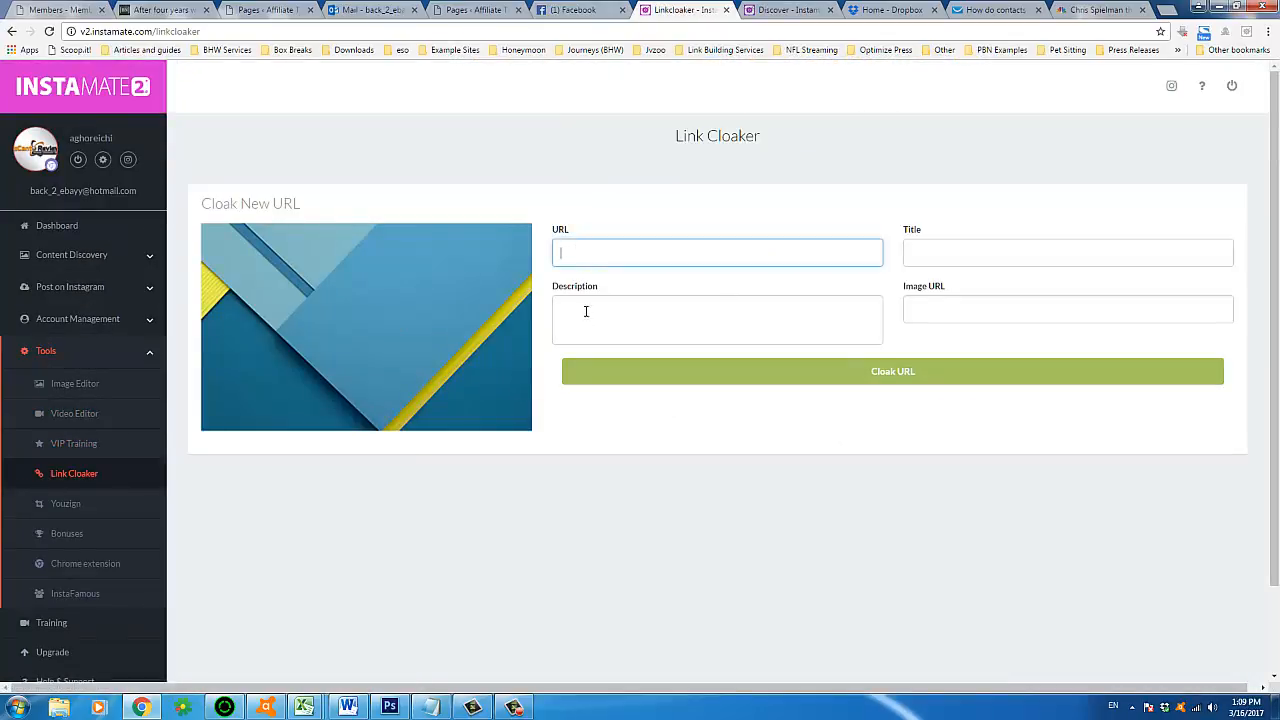
click(582, 311)
click(580, 258)
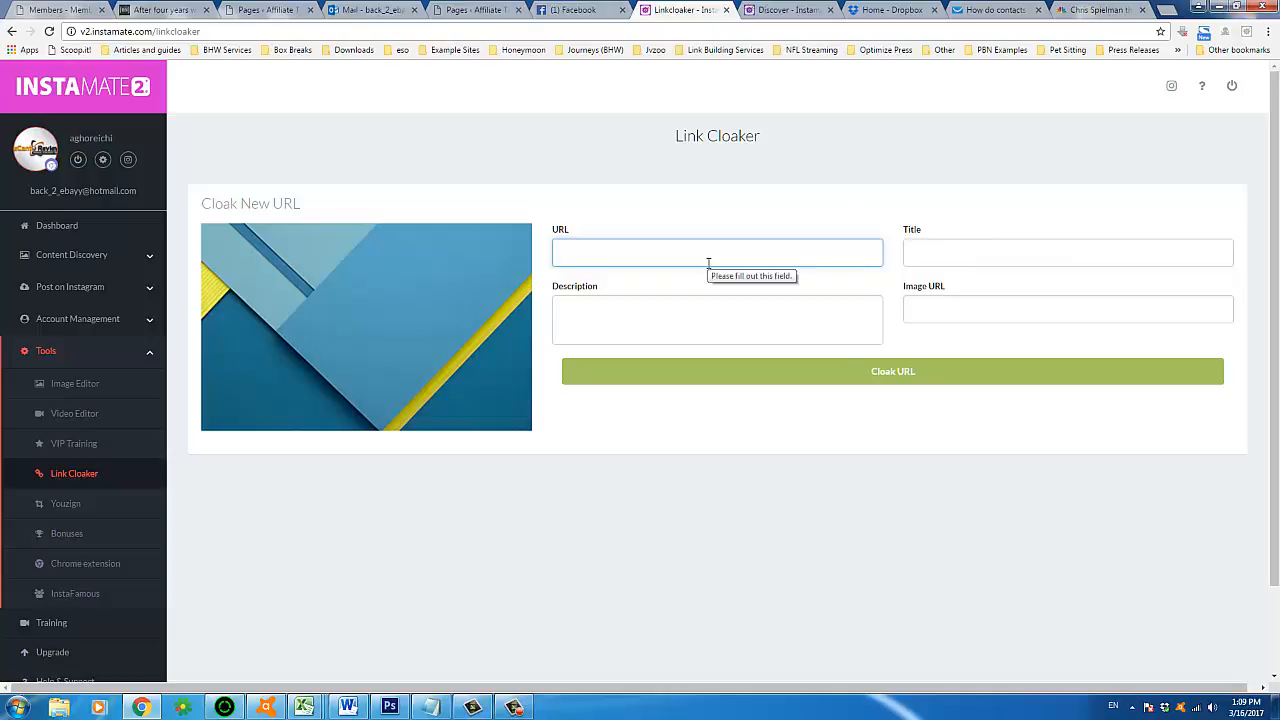
text(htt)
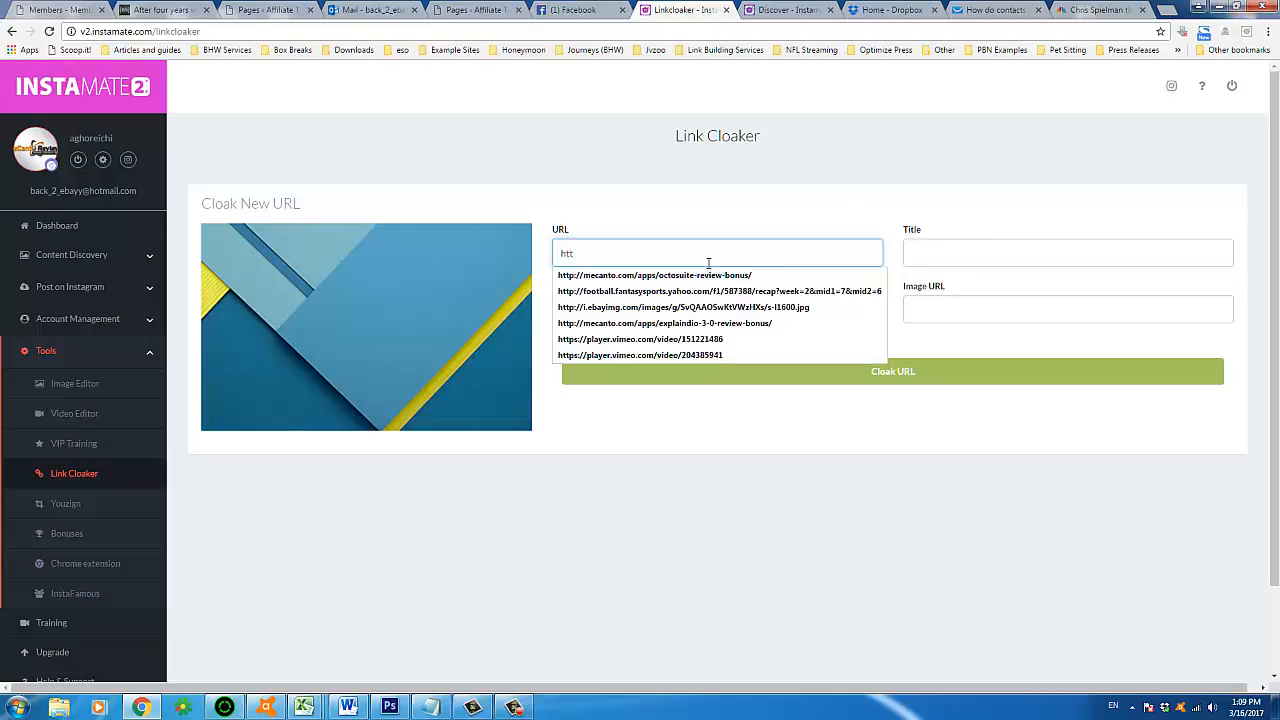
text(p://v)
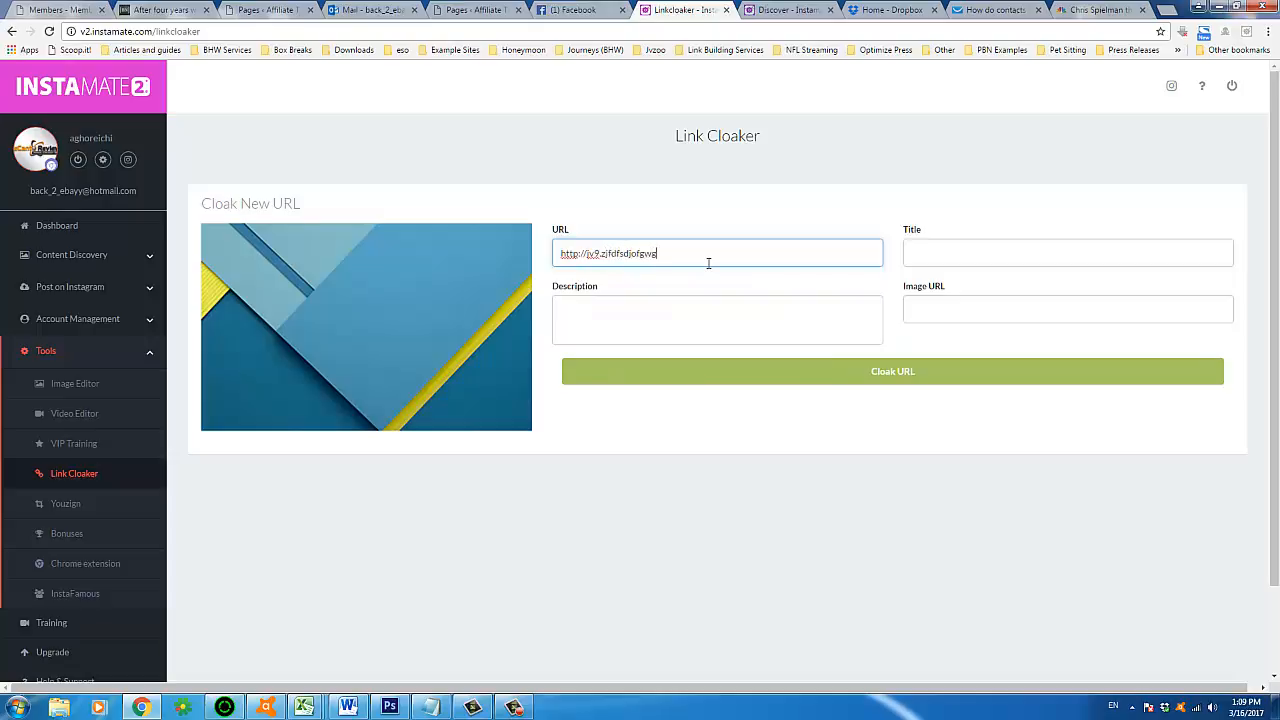
key(Tab)
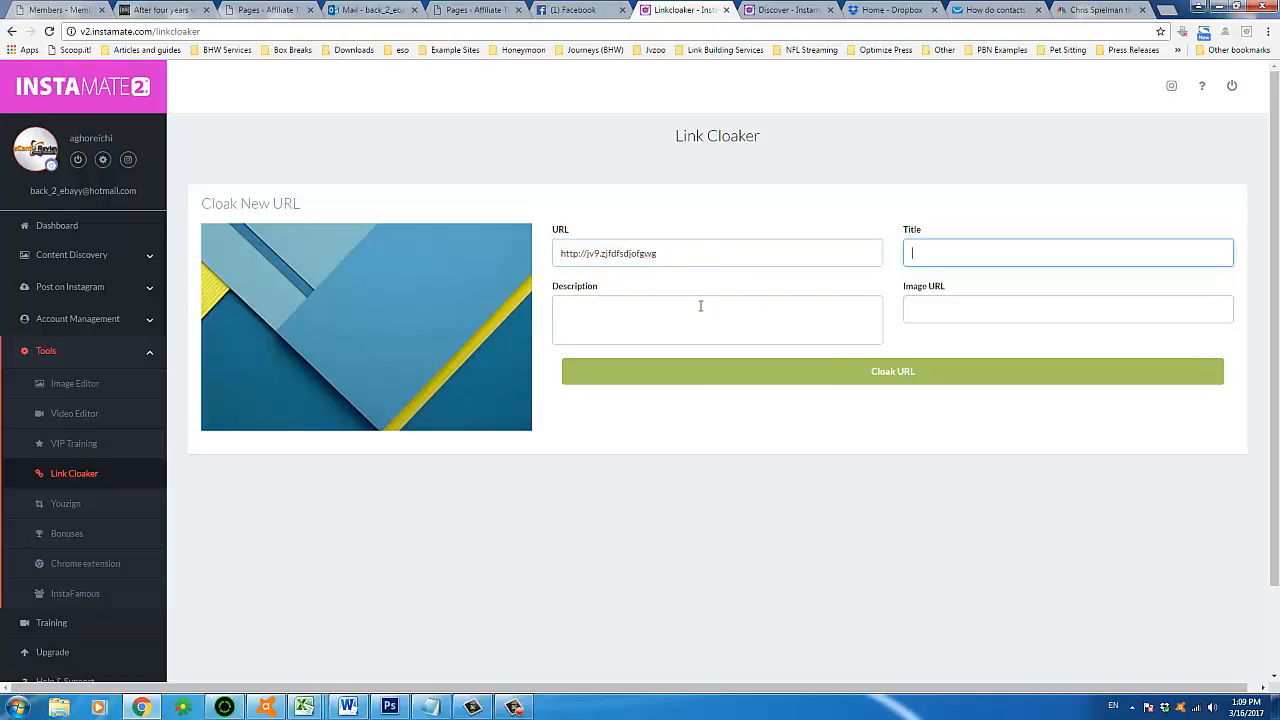
click(700, 306)
text(p)
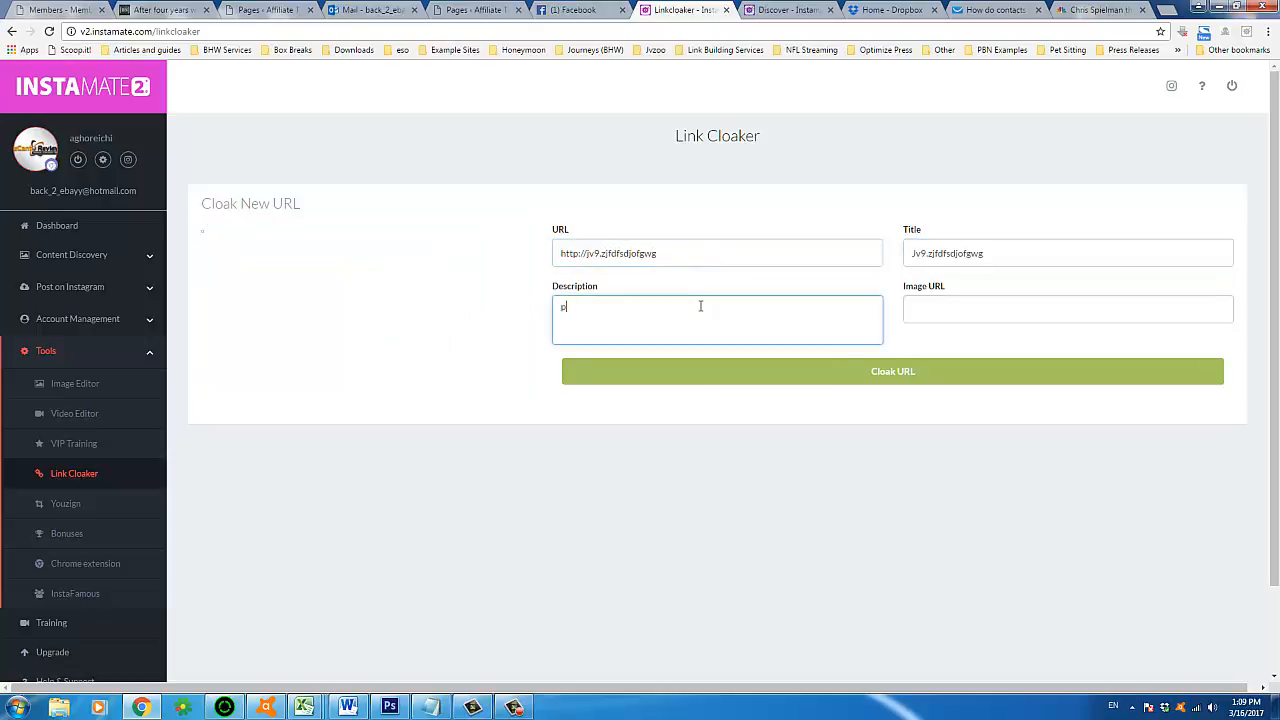
click(946, 254)
key(ctrl+a)
key(BackSpace)
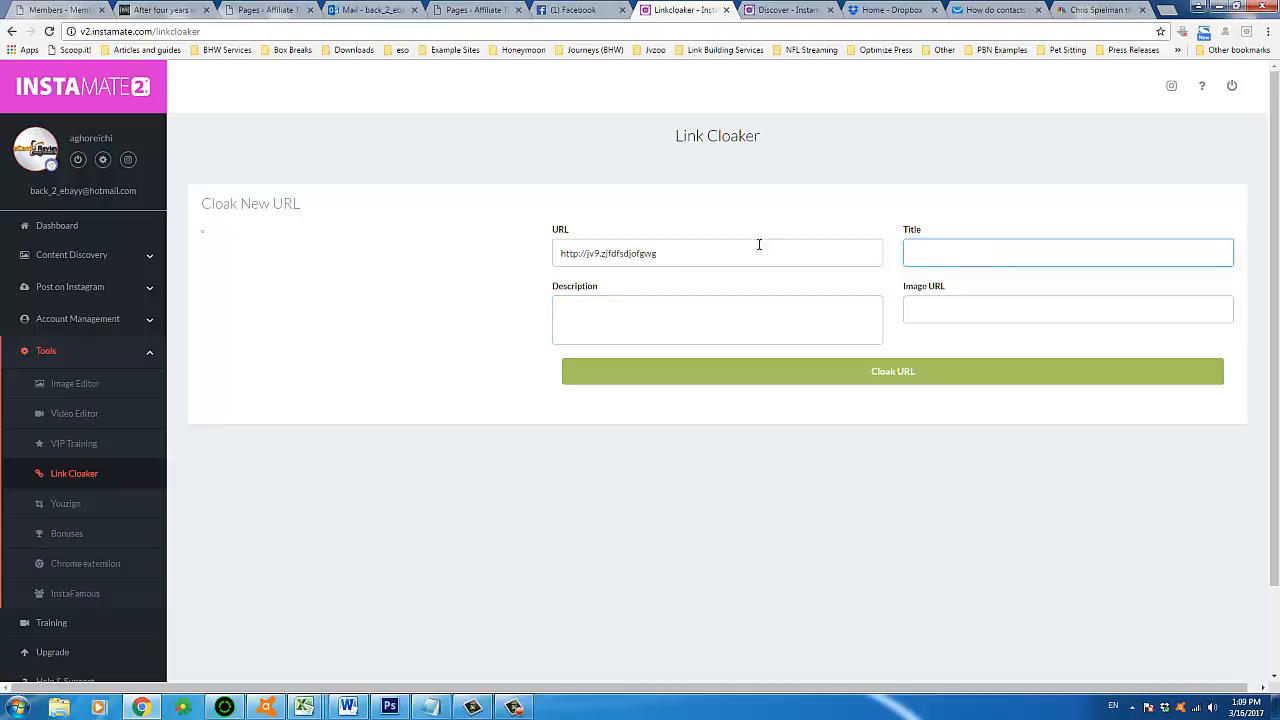
click(744, 246)
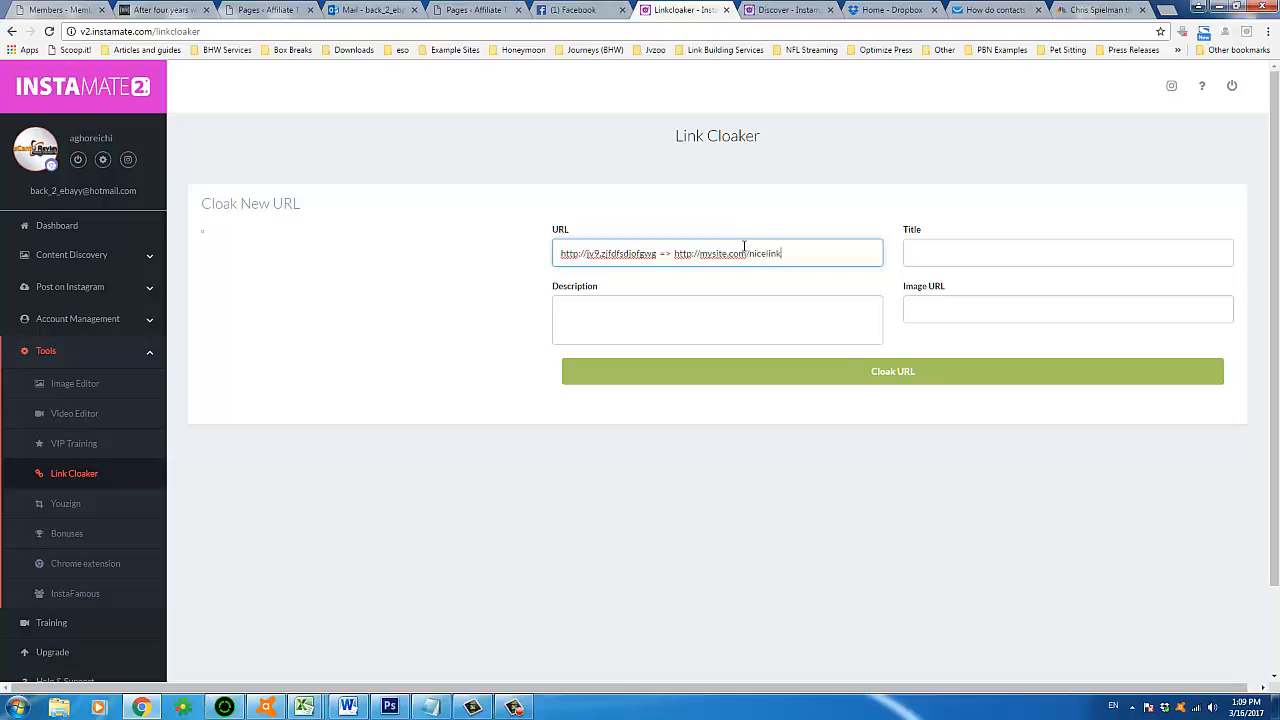
key(ctrl+a)
key(BackSpace)
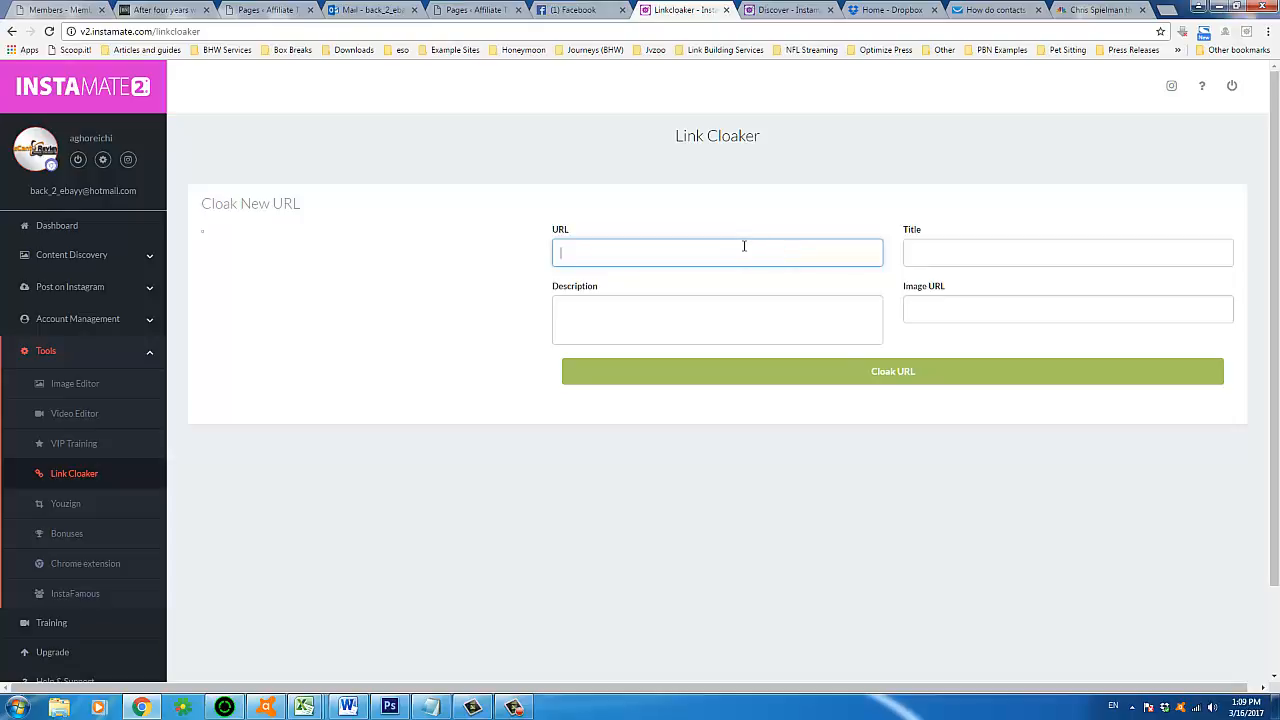
- View the Youzign page's Public API Key field, and open the Bonuses page to look through its full list of bonuses
click(90, 512)
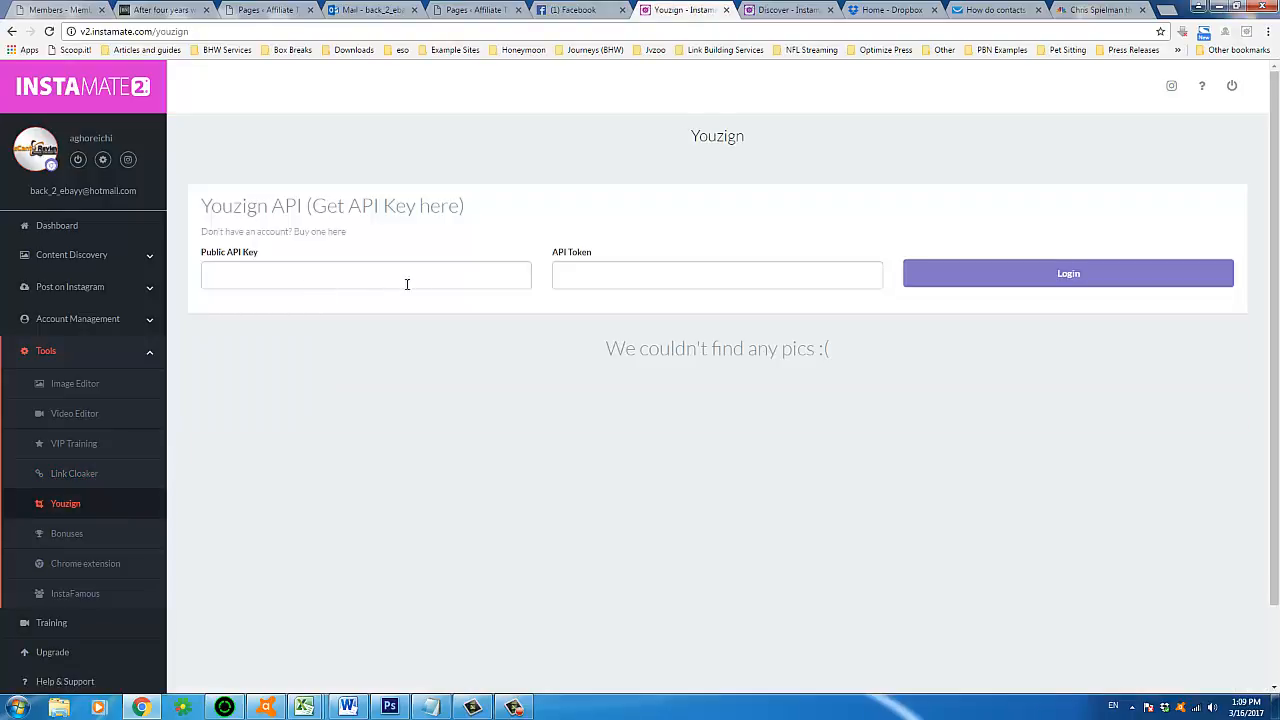
click(257, 274)
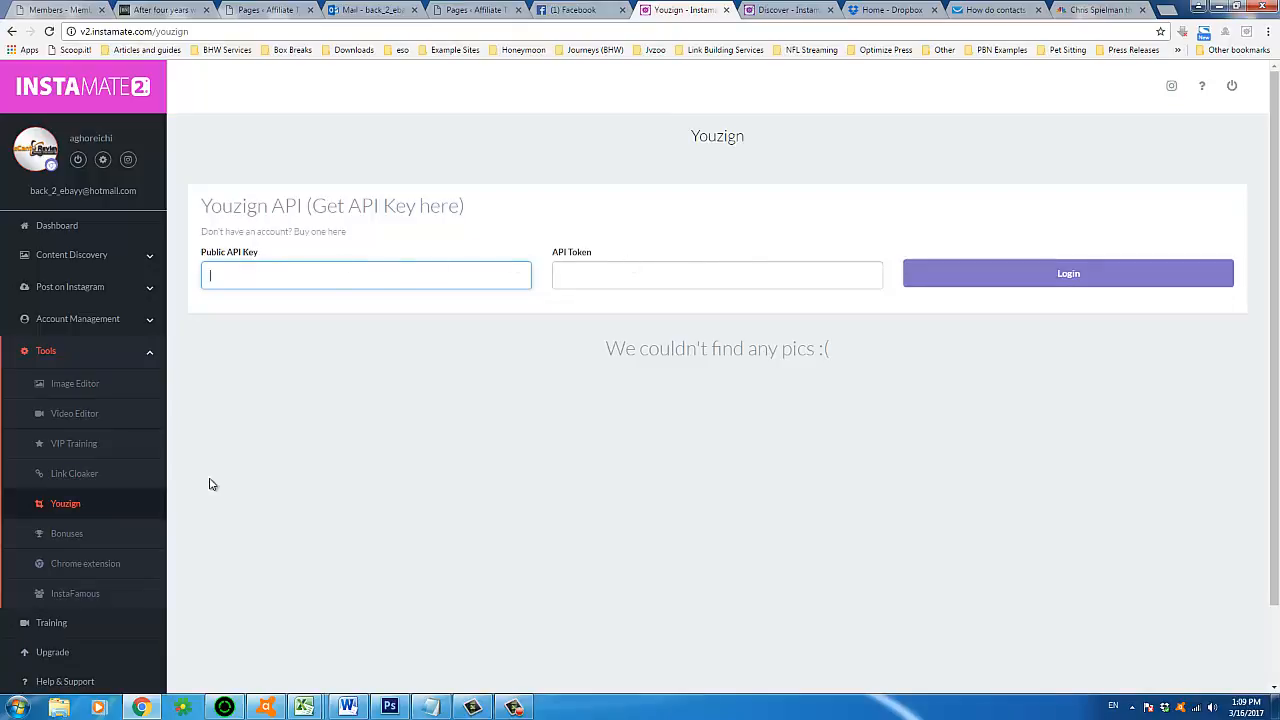
click(99, 538)
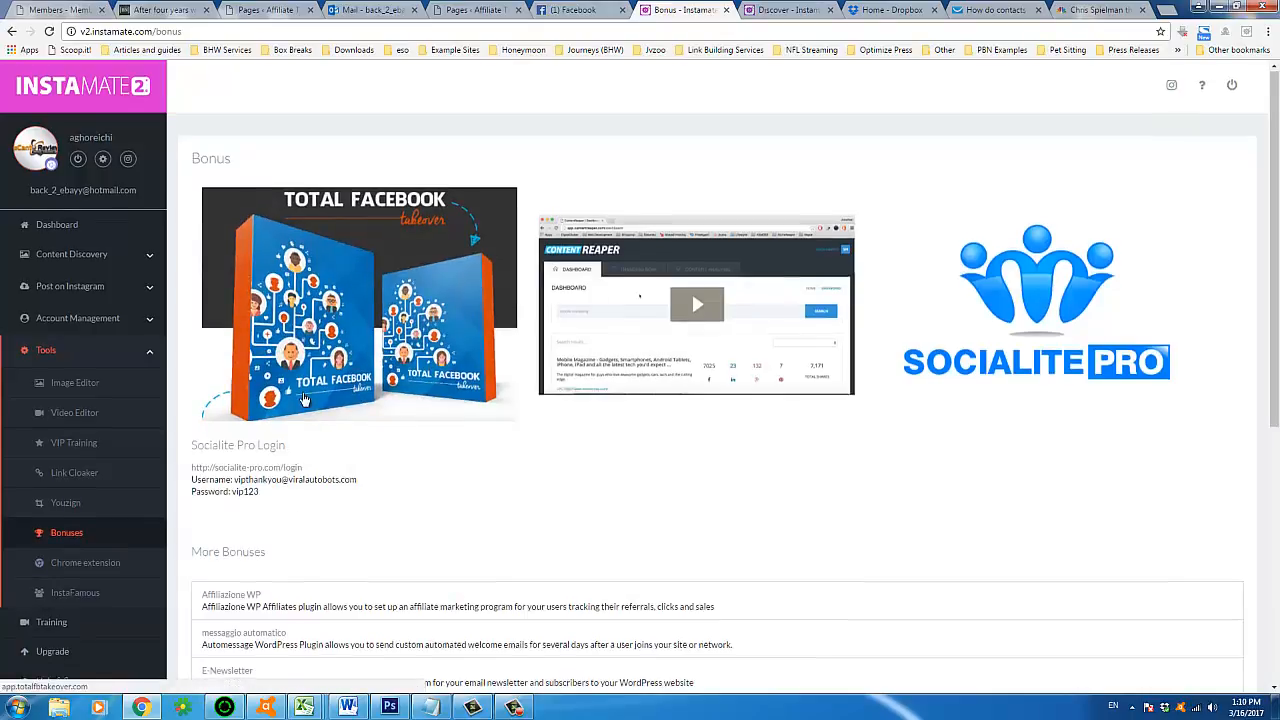
scroll(347, 390, down, 3)
scroll(347, 405, down, 1)
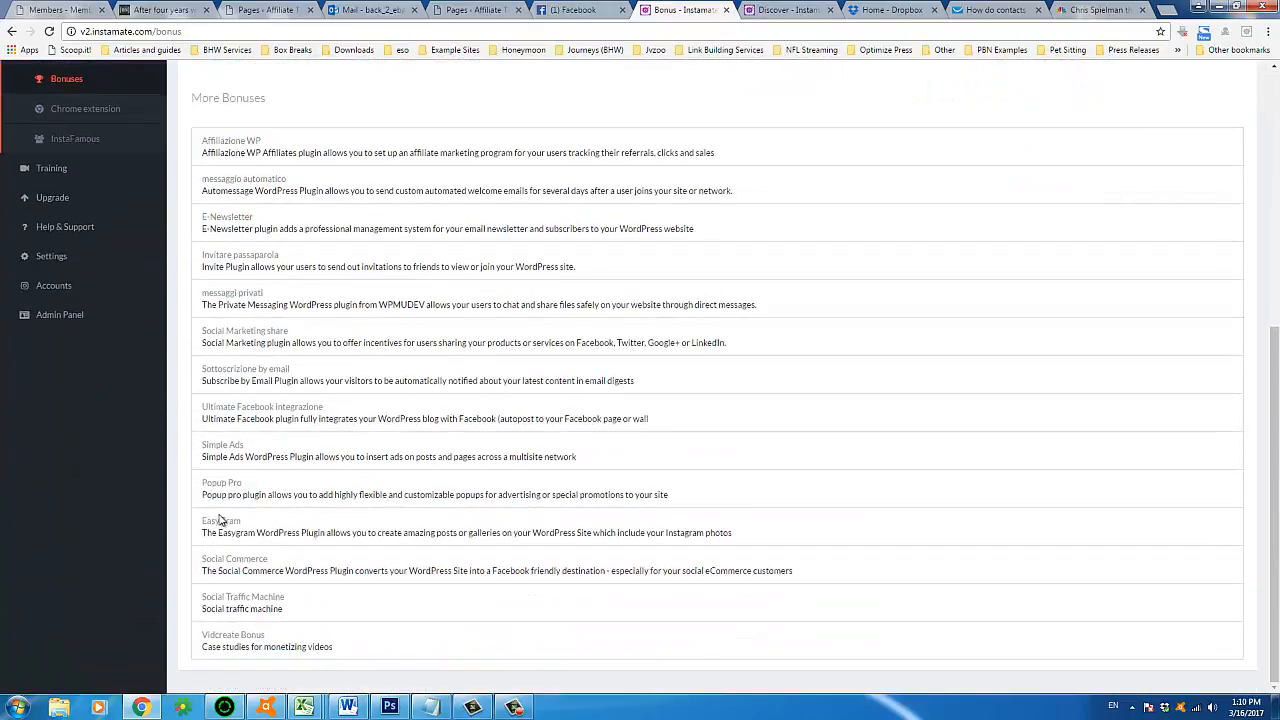
scroll(250, 443, up, 4)
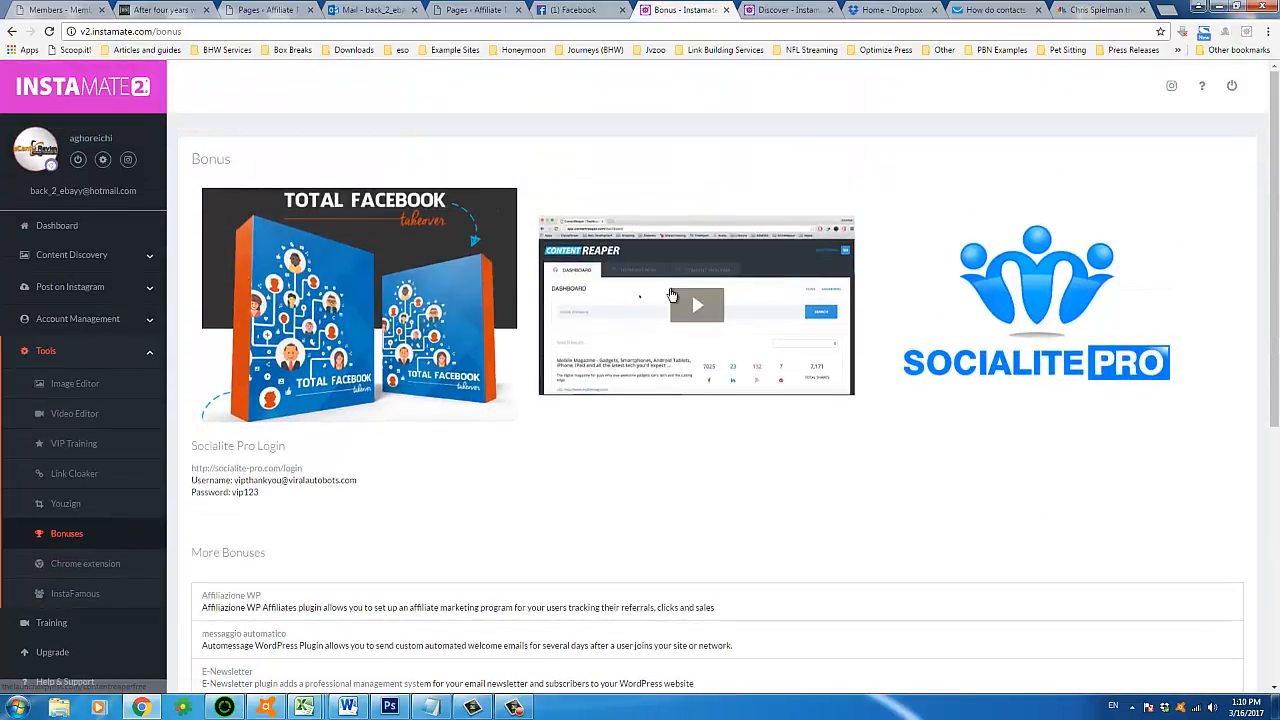
scroll(690, 325, down, 4)
scroll(351, 457, up, 4)
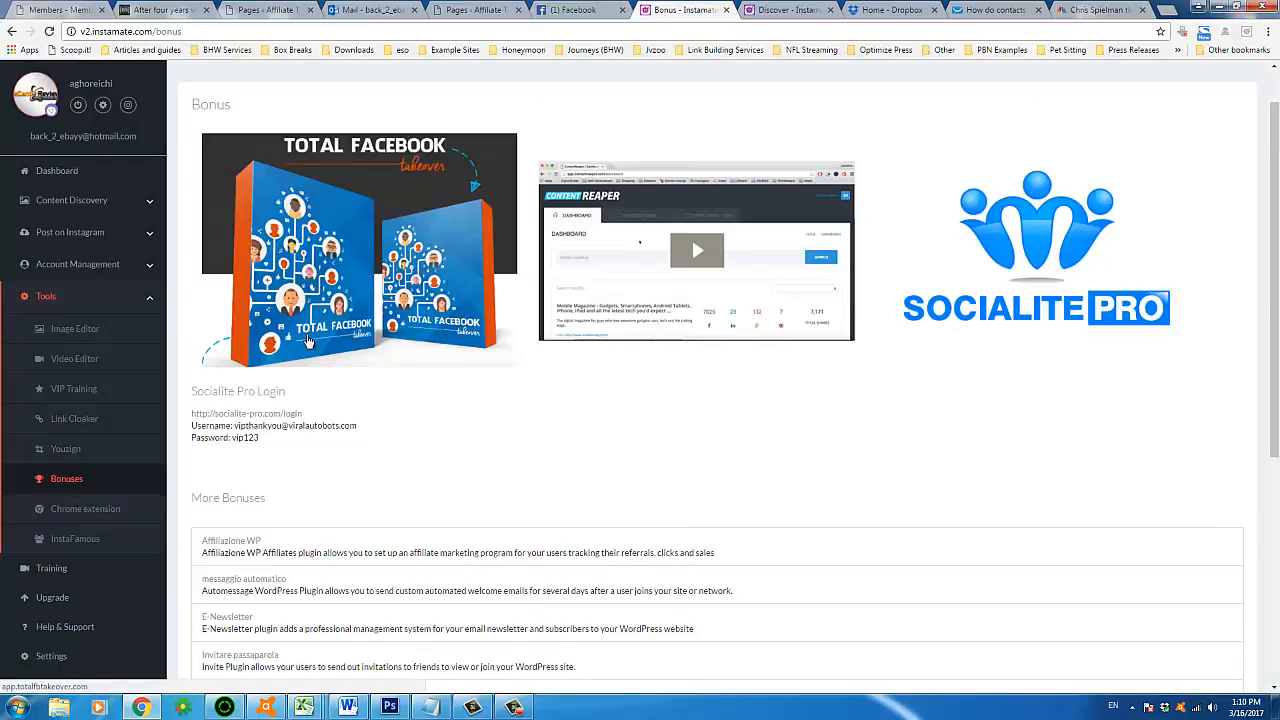
- Highlight the username and password lines of the Socialite Pro Login on the Bonuses page
triple_click(342, 427)
drag(342, 427, 344, 440)
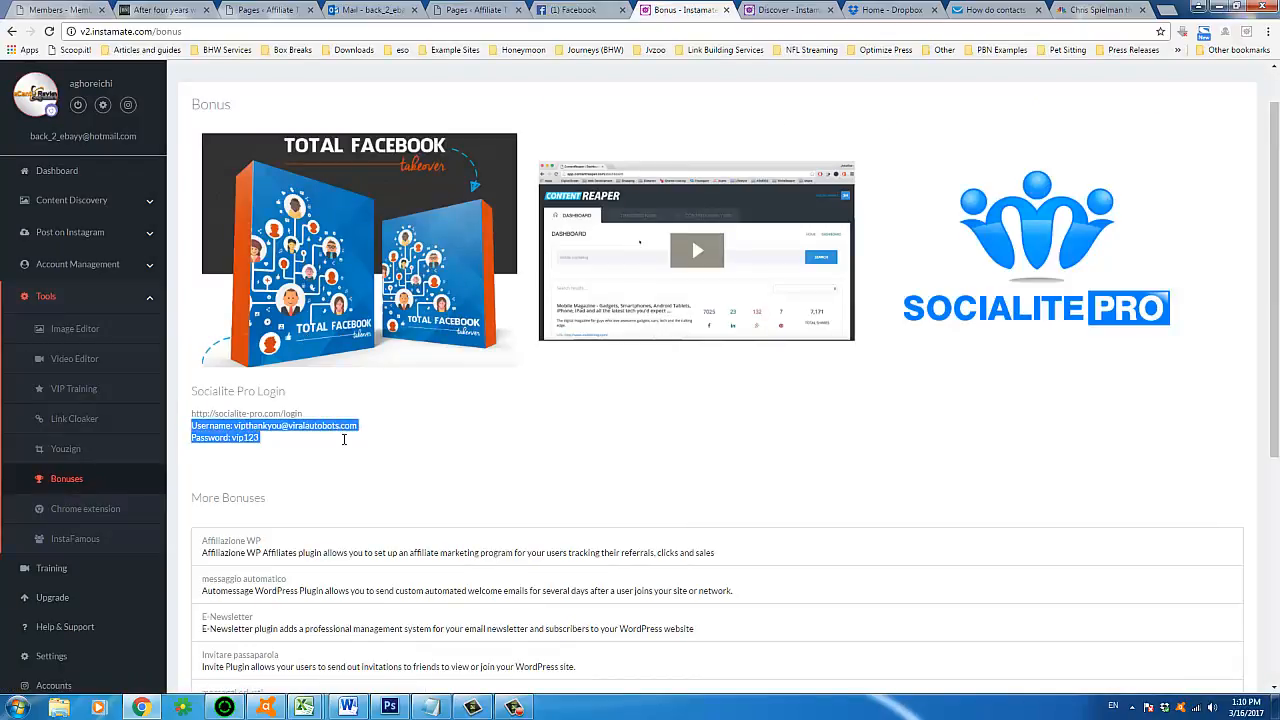
triple_click(344, 440)
drag(344, 440, 361, 426)
click(362, 425)
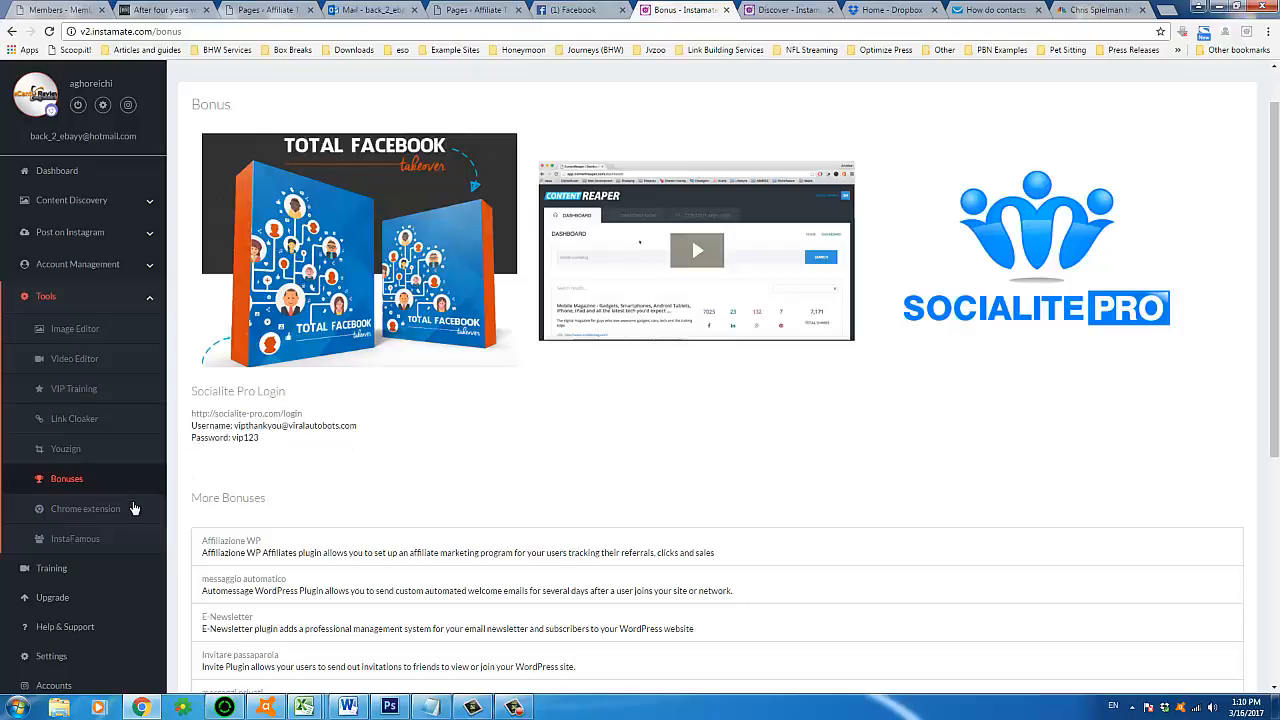
double_click(236, 437)
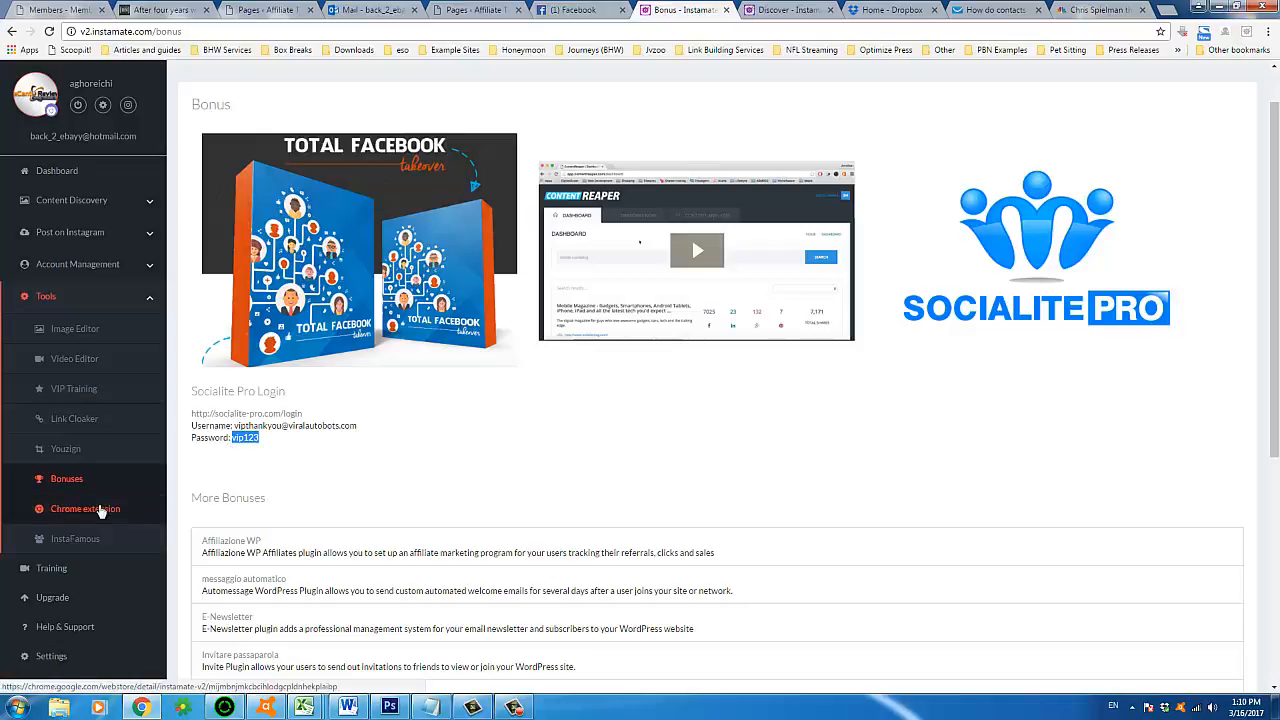
triple_click(237, 442)
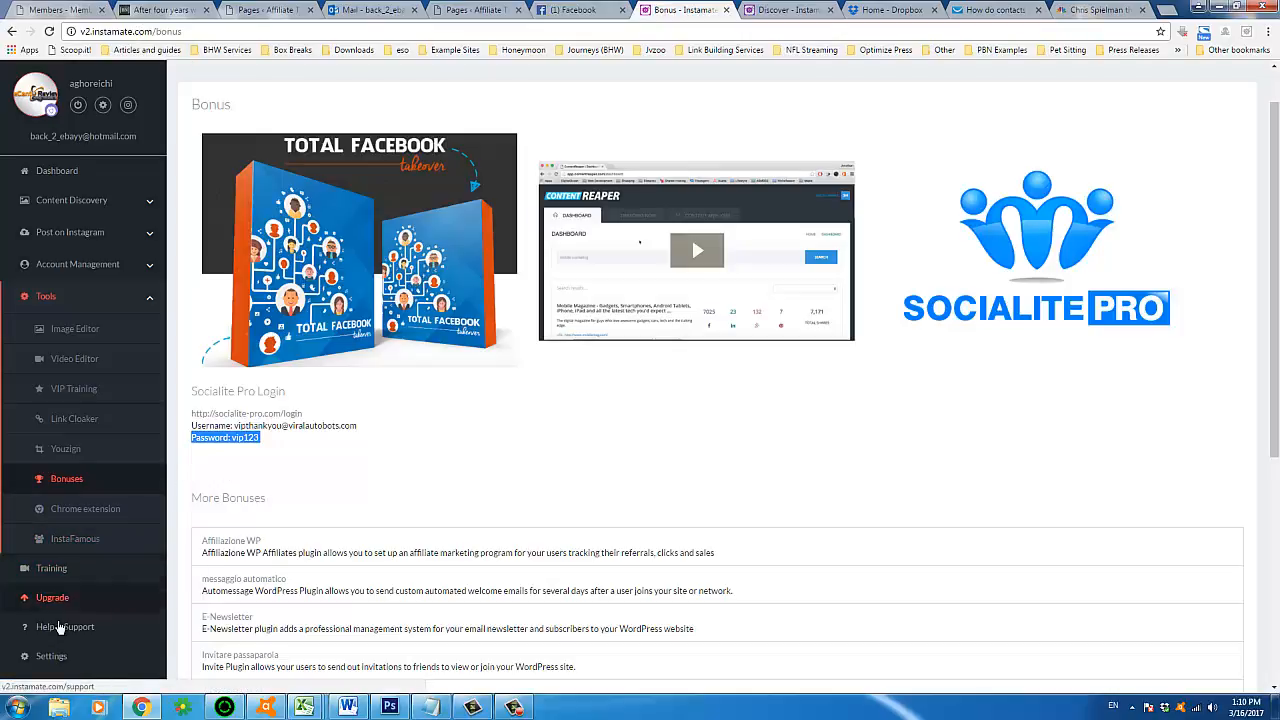
- Open the main Training page and skim its Instamate 2017 SpeedRun Training videos
click(58, 570)
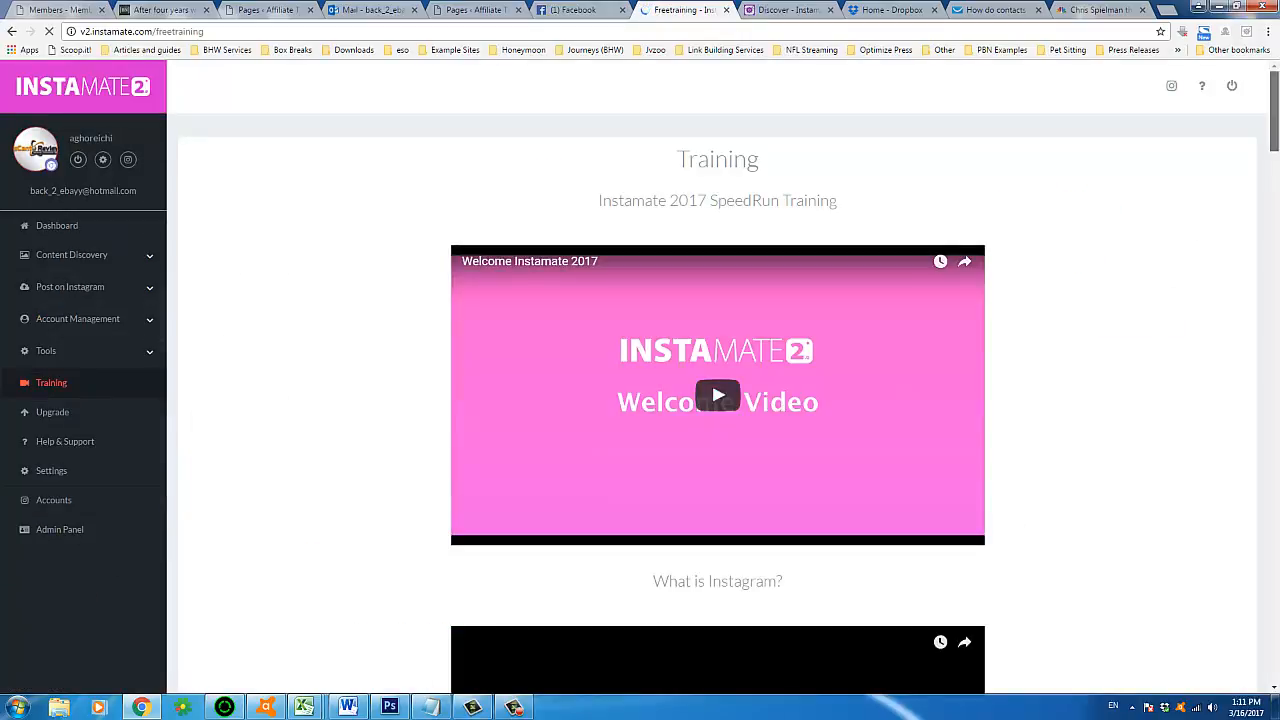
scroll(1277, 140, down, 3)
drag(1276, 140, 1266, 100)
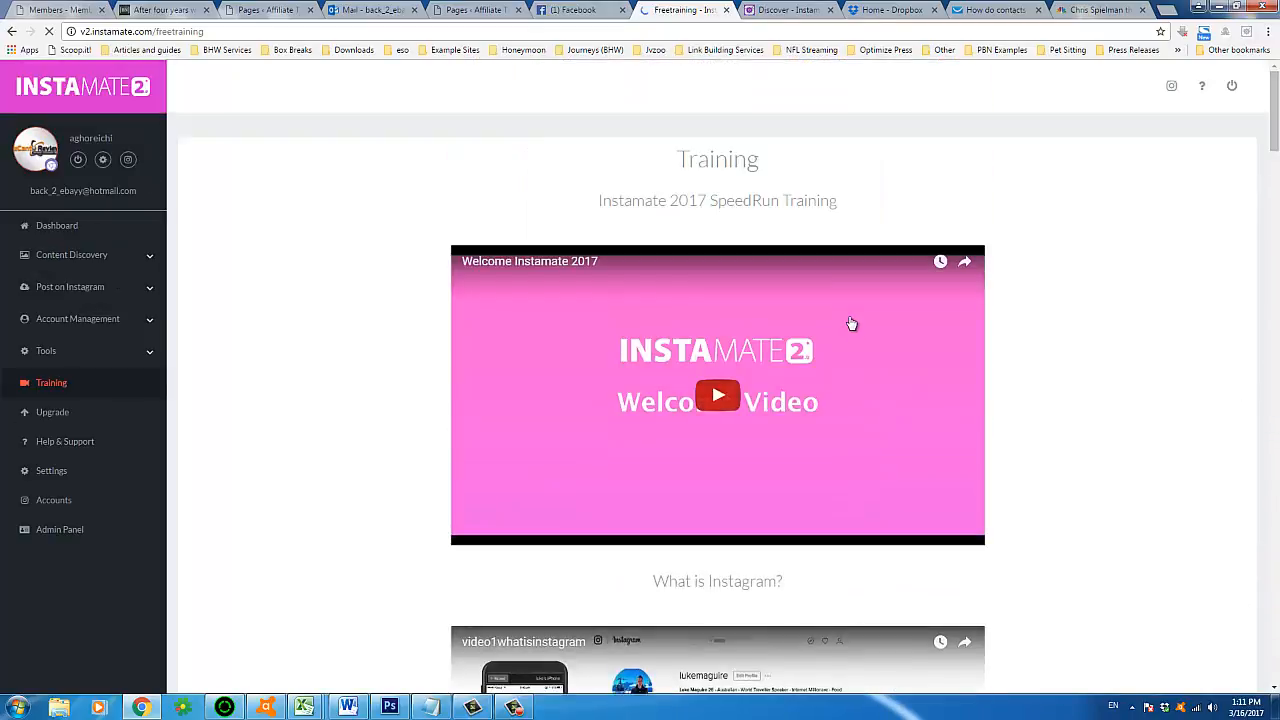
- Open the Help & Support page and highlight its Knowledge Base notice and page heading
click(47, 448)
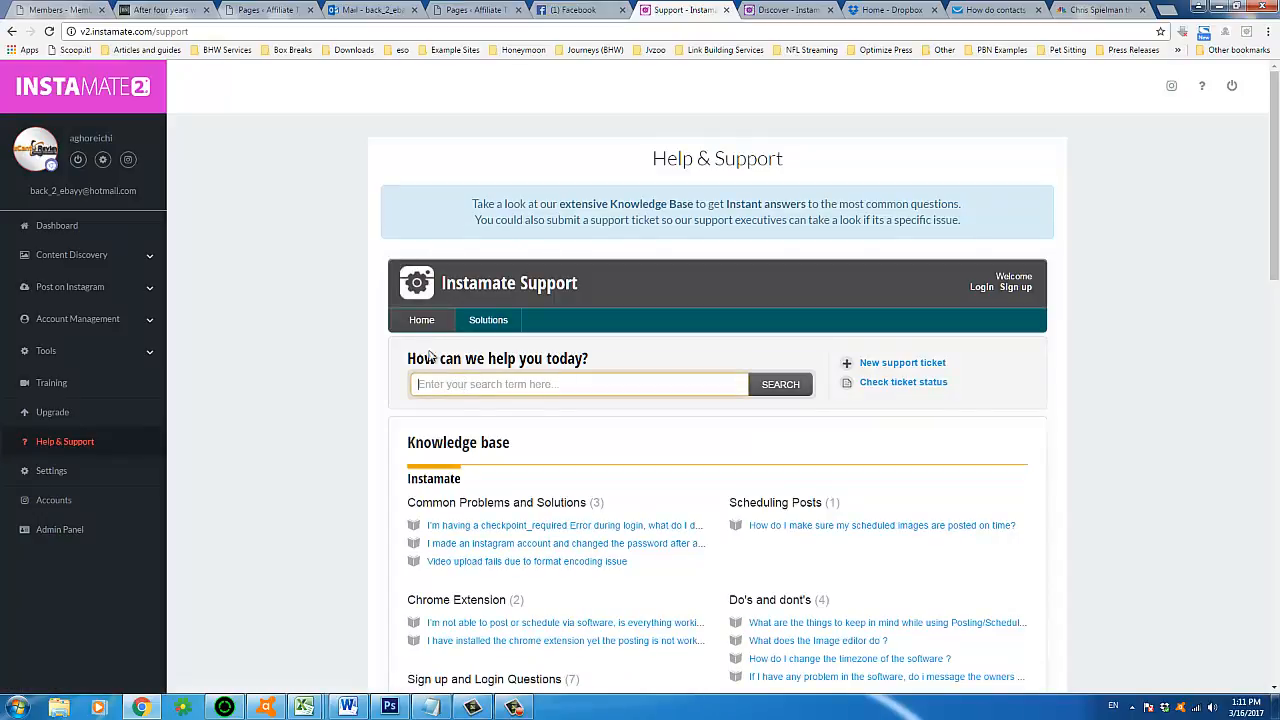
triple_click(551, 206)
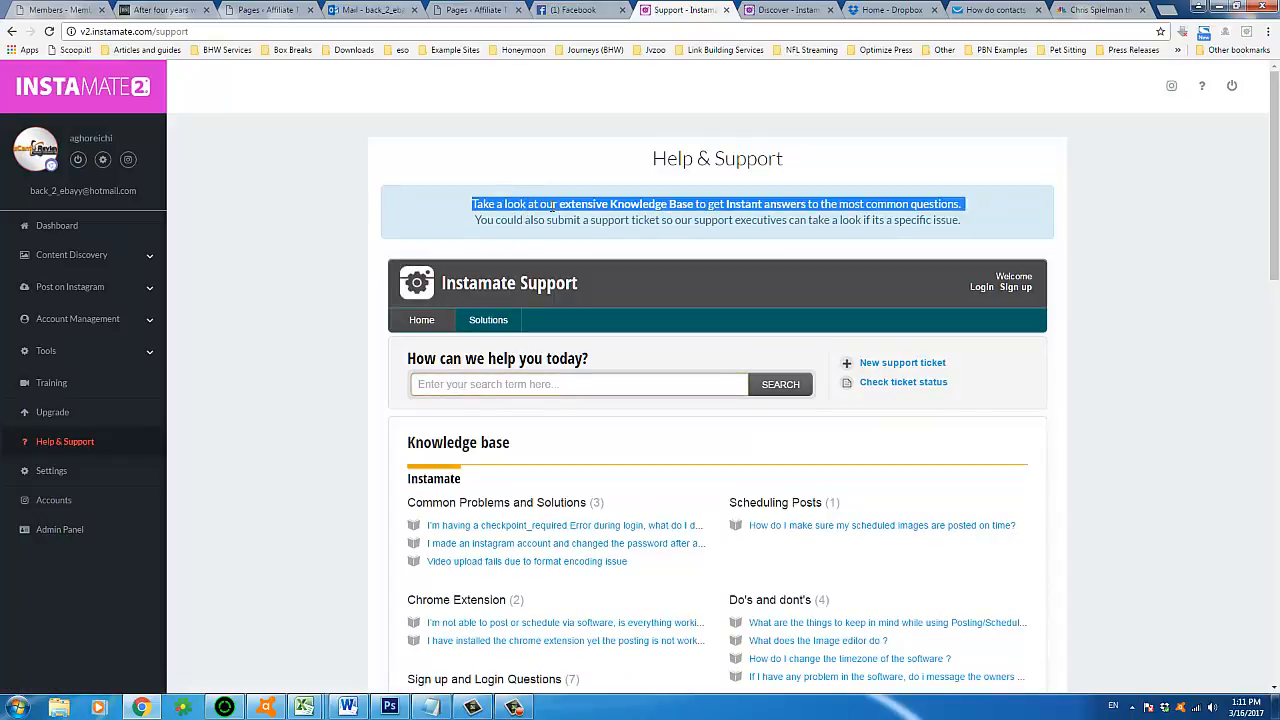
triple_click(543, 218)
drag(543, 218, 550, 199)
click(548, 197)
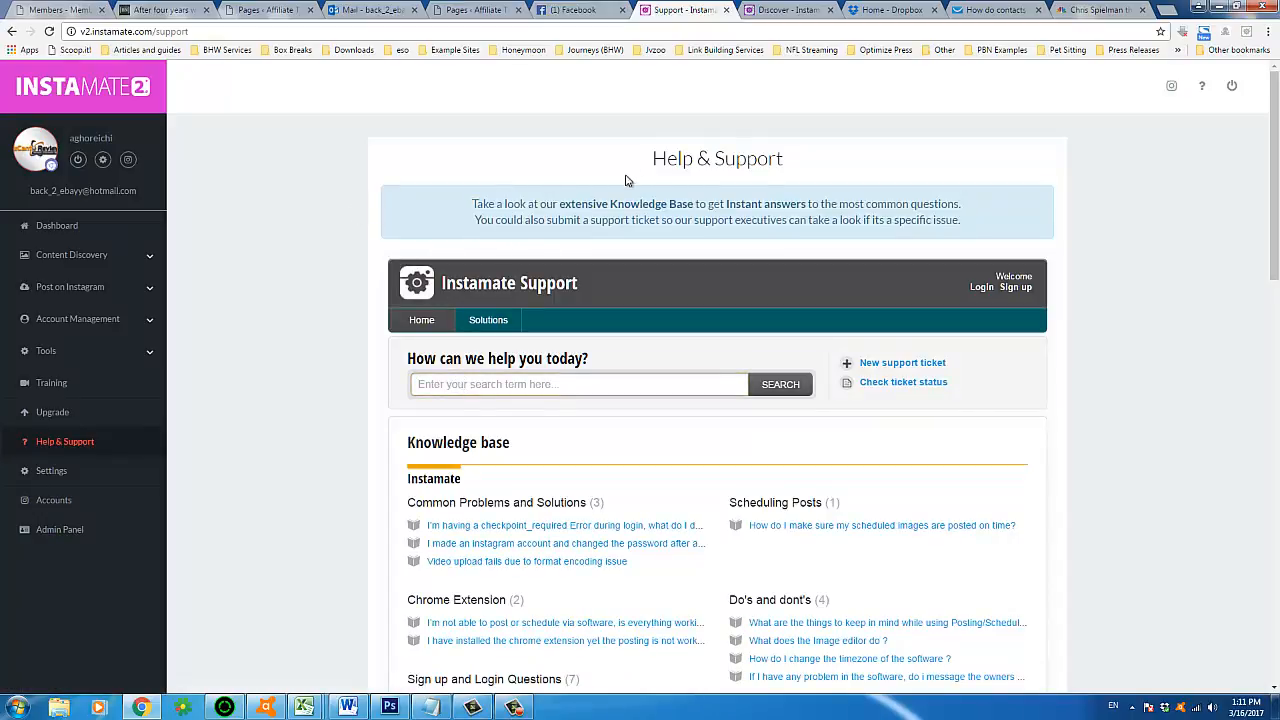
triple_click(659, 161)
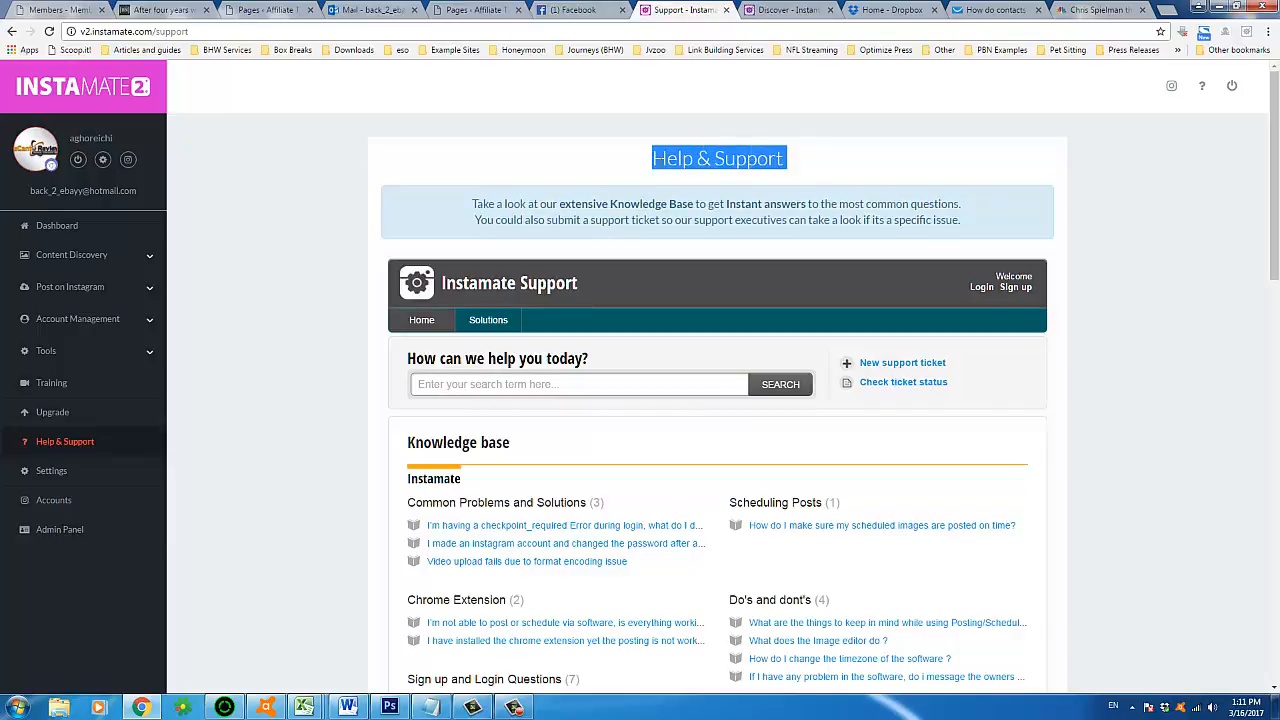
click(590, 175)
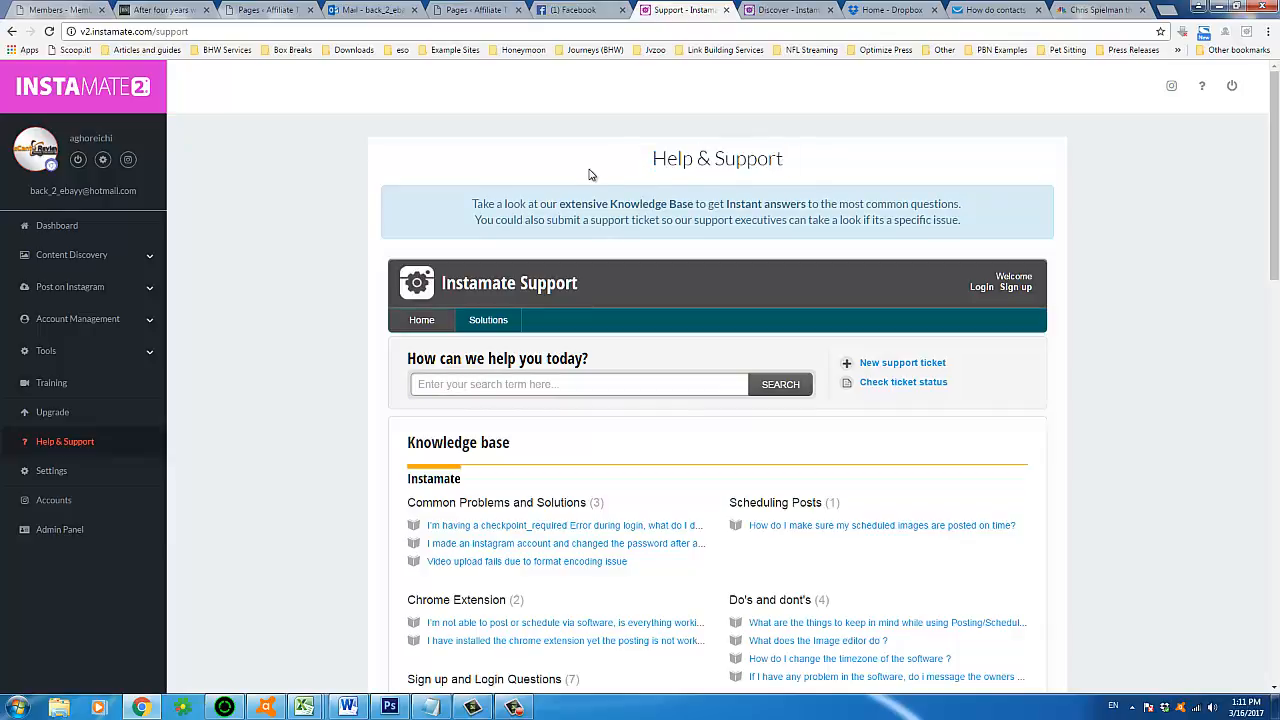
- Highlight the support notice, look through the Knowledge base topics down to the Contact Support form, and return to the page's start
triple_click(608, 219)
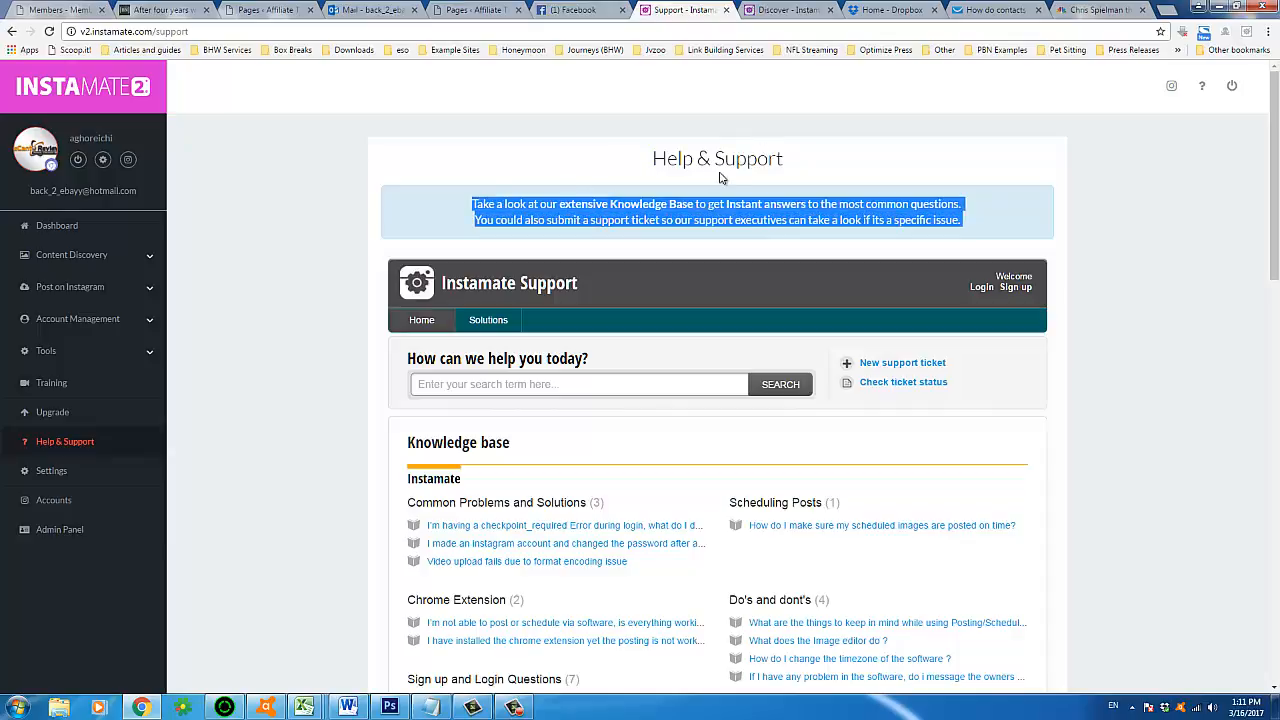
scroll(777, 285, down, 2)
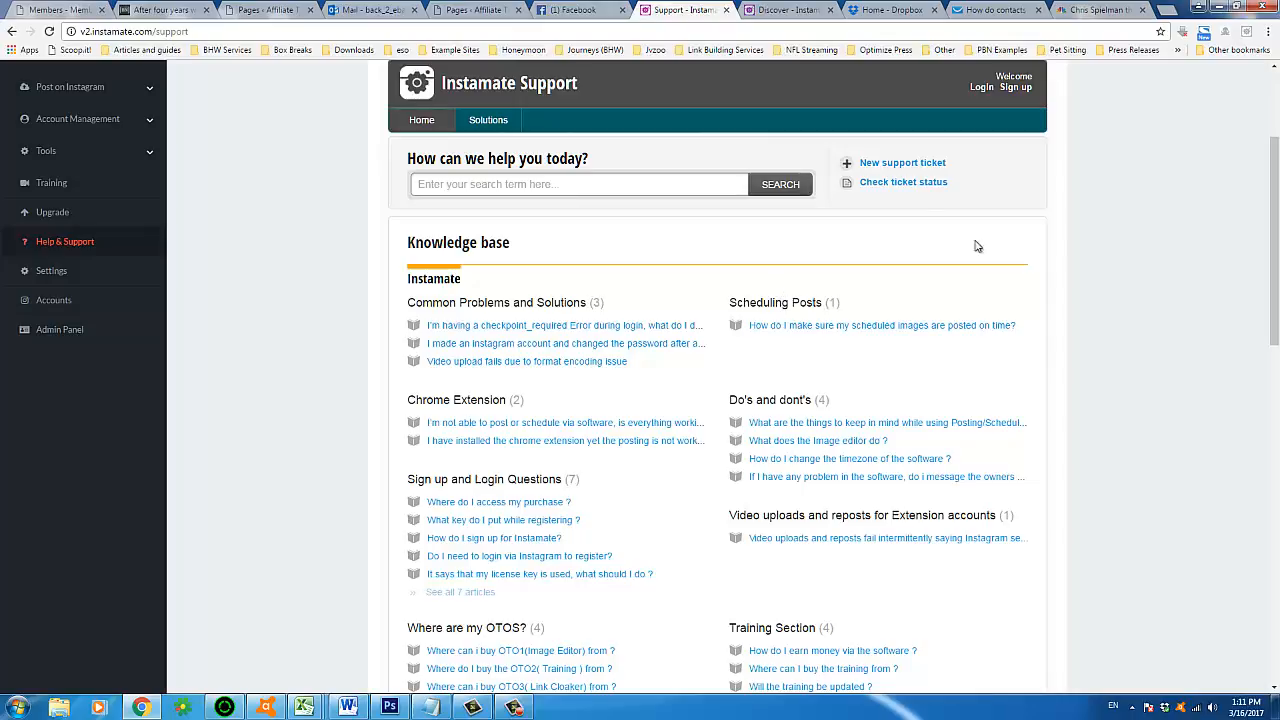
scroll(1031, 301, up, 2)
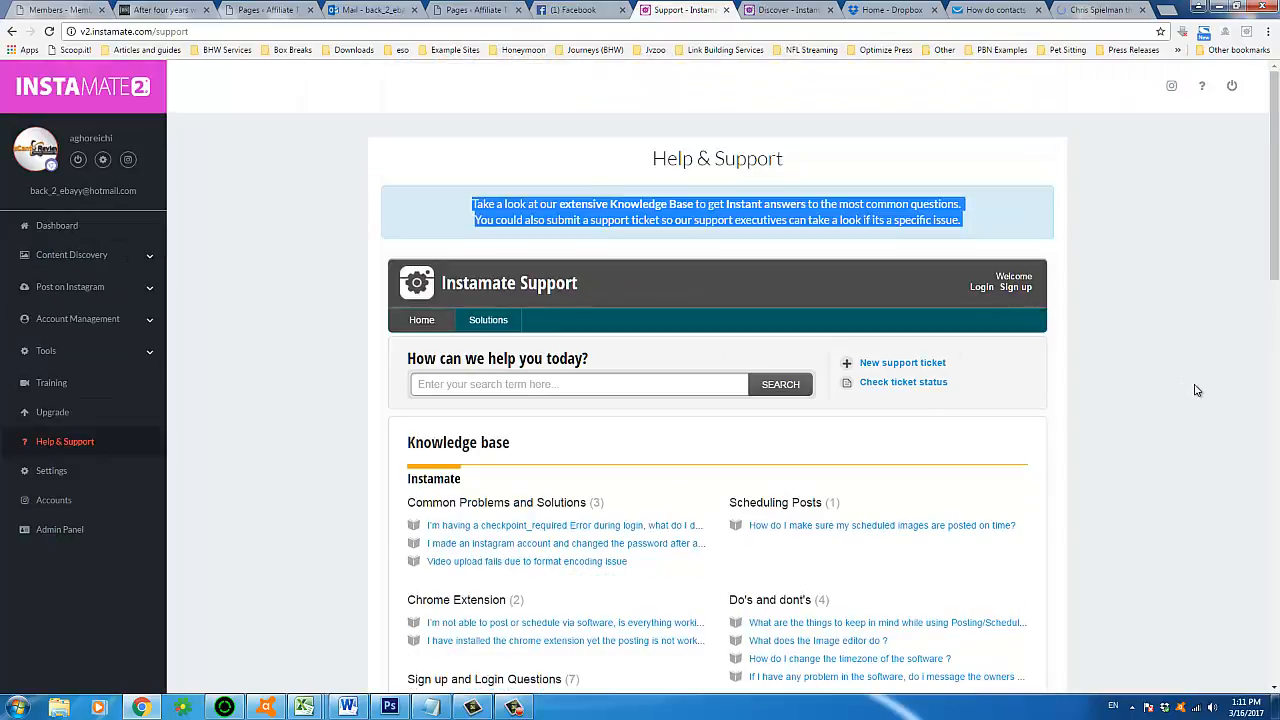
click(1196, 390)
drag(1273, 265, 1274, 345)
scroll(508, 270, down, 6)
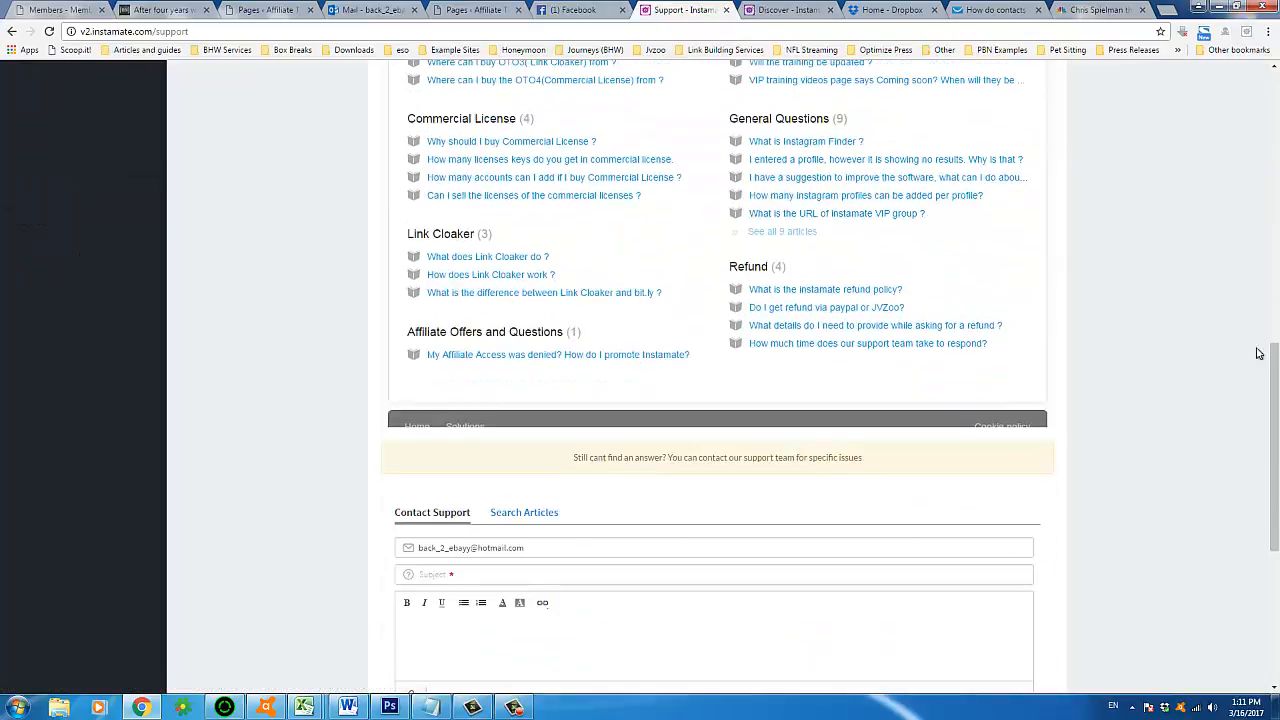
drag(1277, 380, 1242, 106)
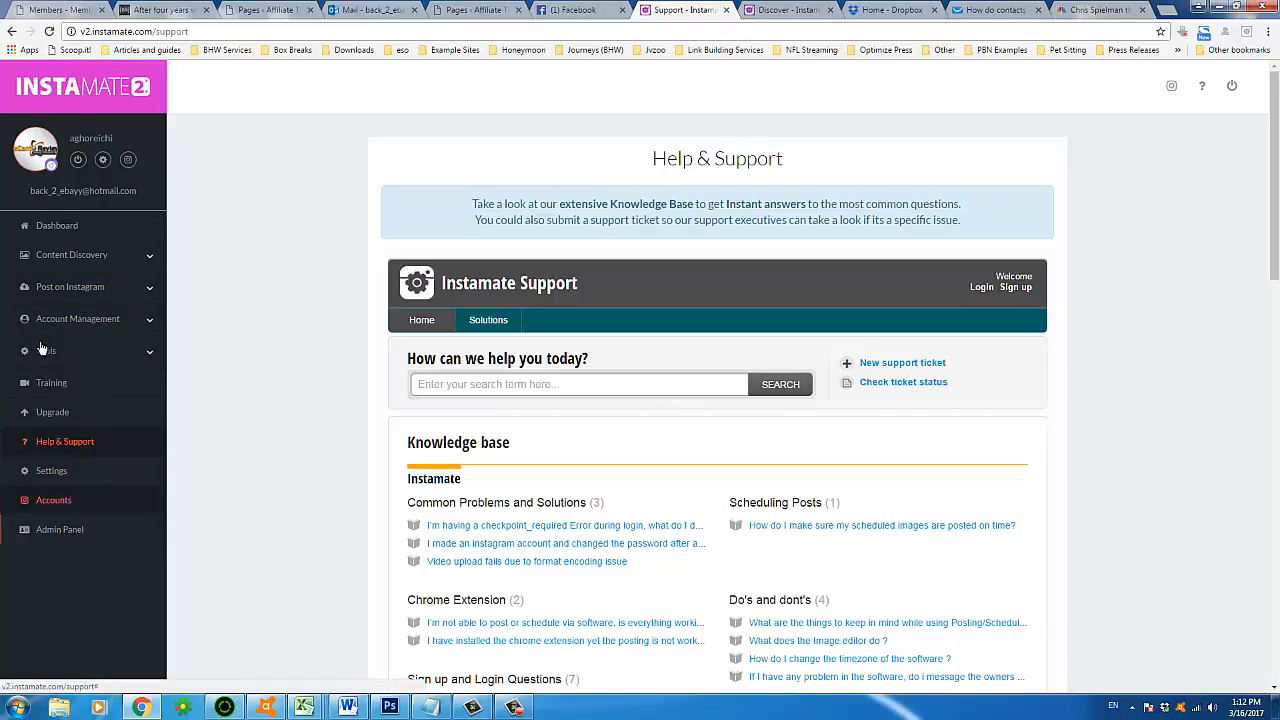
- Highlight the Knowledge Base and support ticket lines in the Help & Support notice, and dismiss the Windows color scheme prompt without choosing an option
triple_click(507, 208)
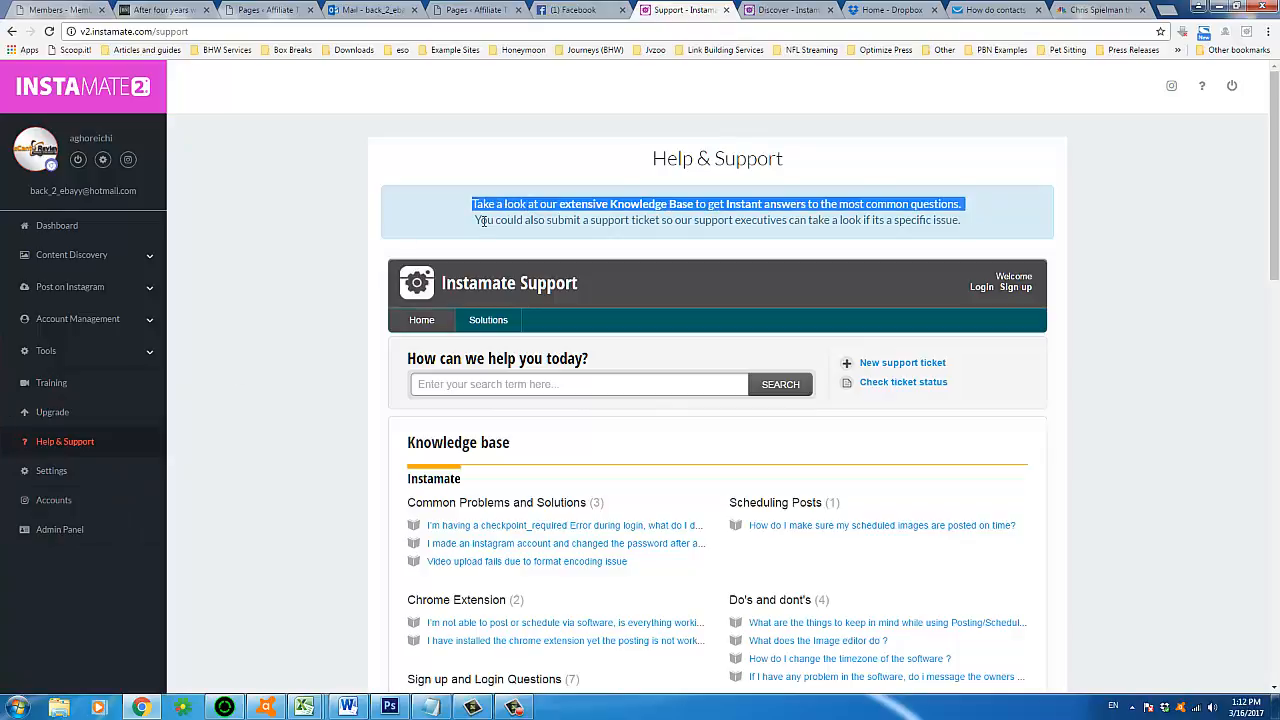
click(483, 221)
triple_click(483, 221)
click(641, 204)
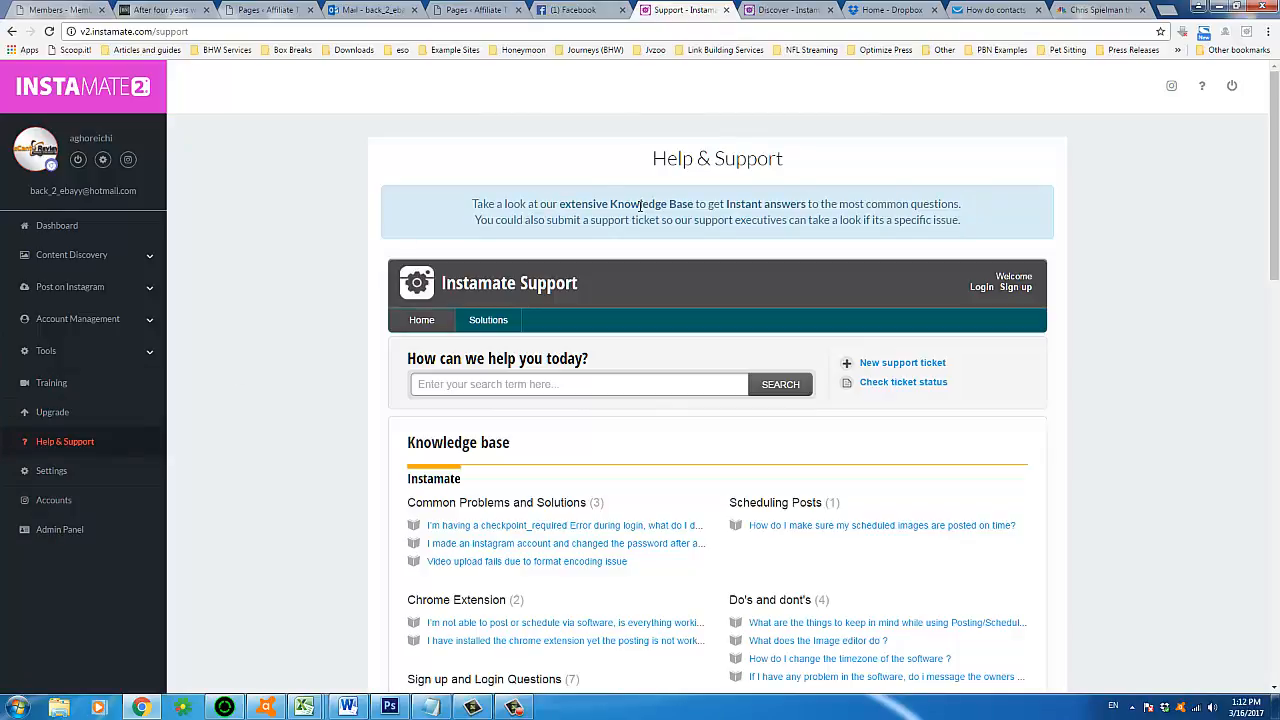
double_click(641, 204)
triple_click(641, 204)
shift+click(655, 220)
click(641, 204)
drag(611, 204, 659, 220)
triple_click(663, 204)
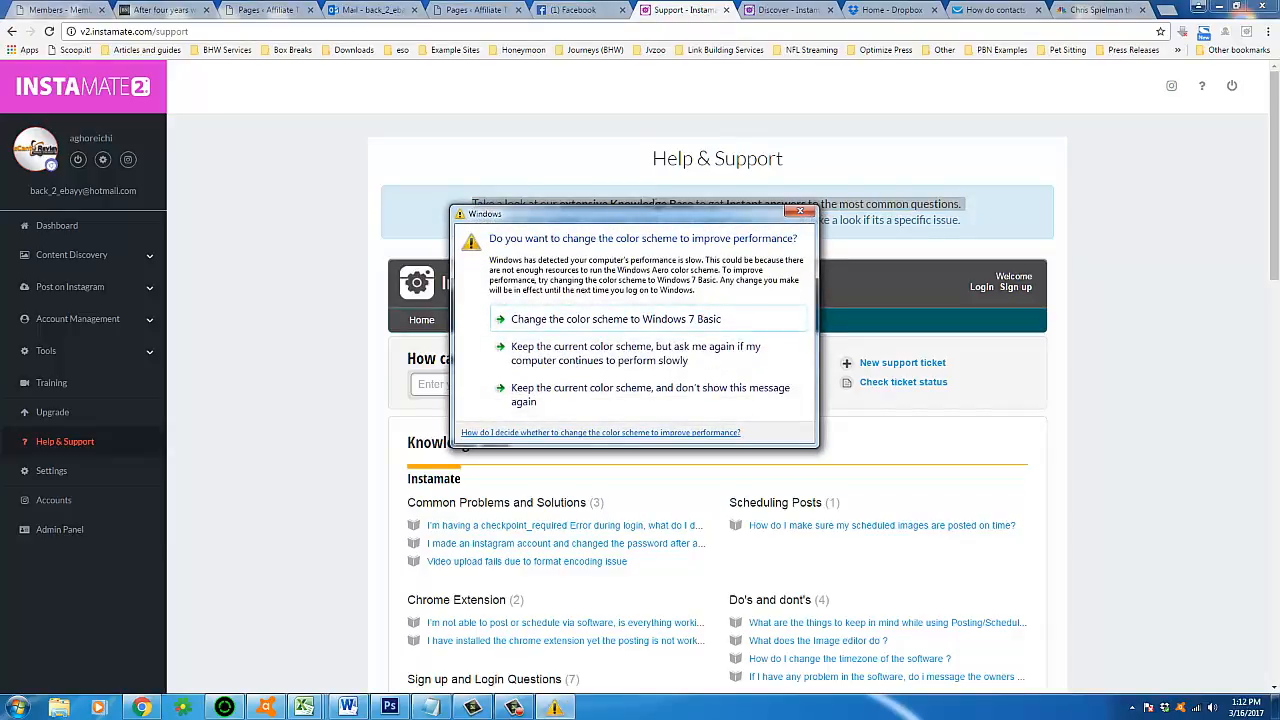
click(801, 212)
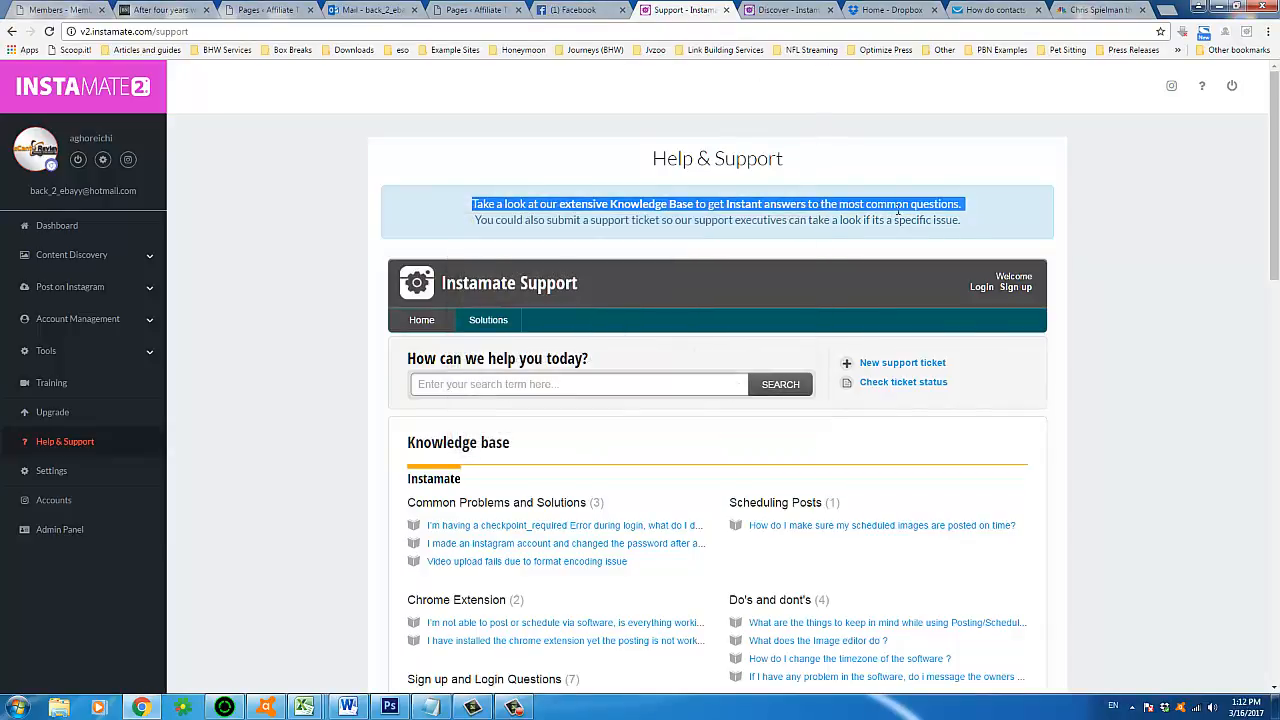
click(905, 217)
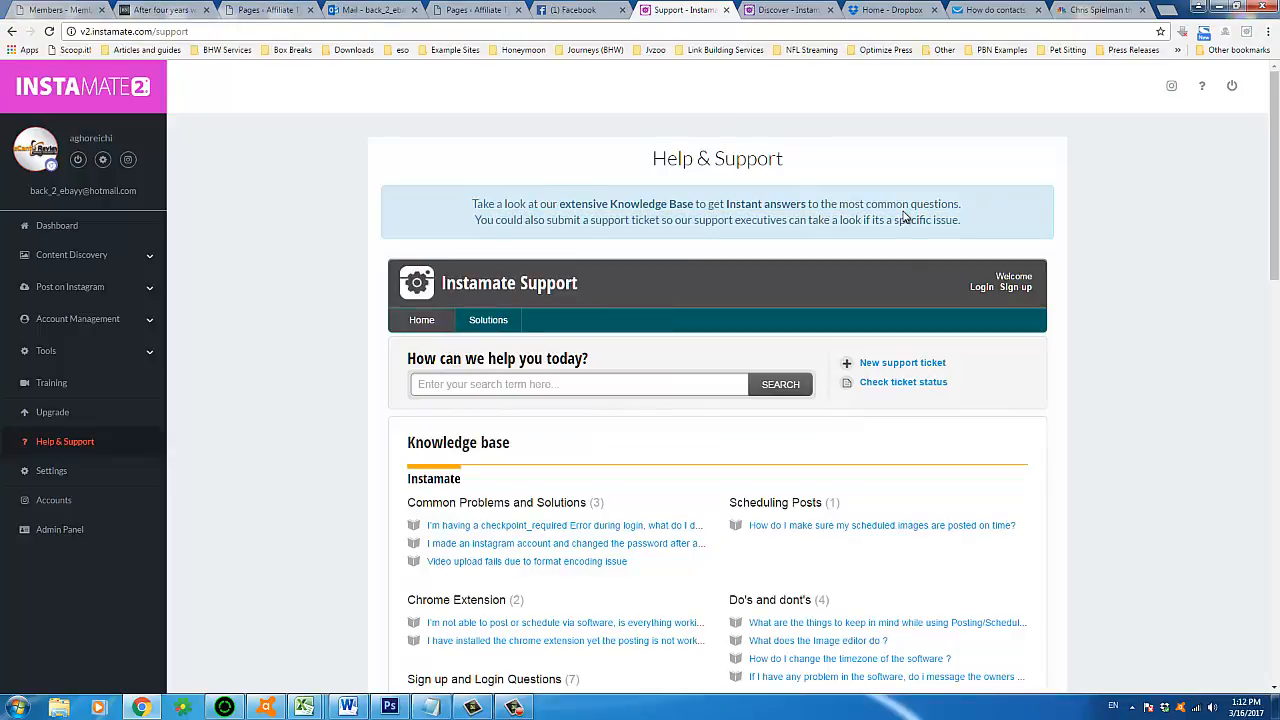